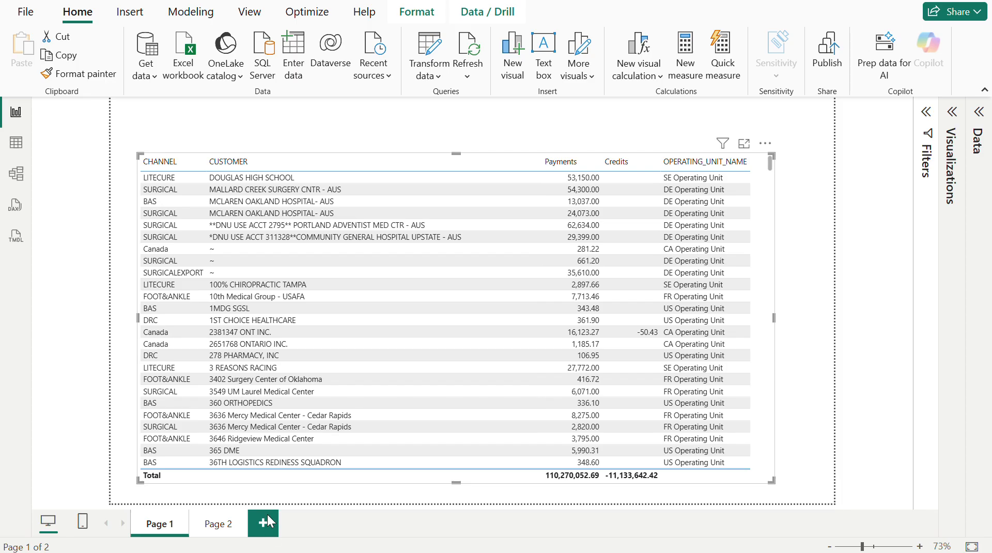
- Open Page 2 and move the receipt table toward the upper-left corner of the report page
left_click(217, 524)
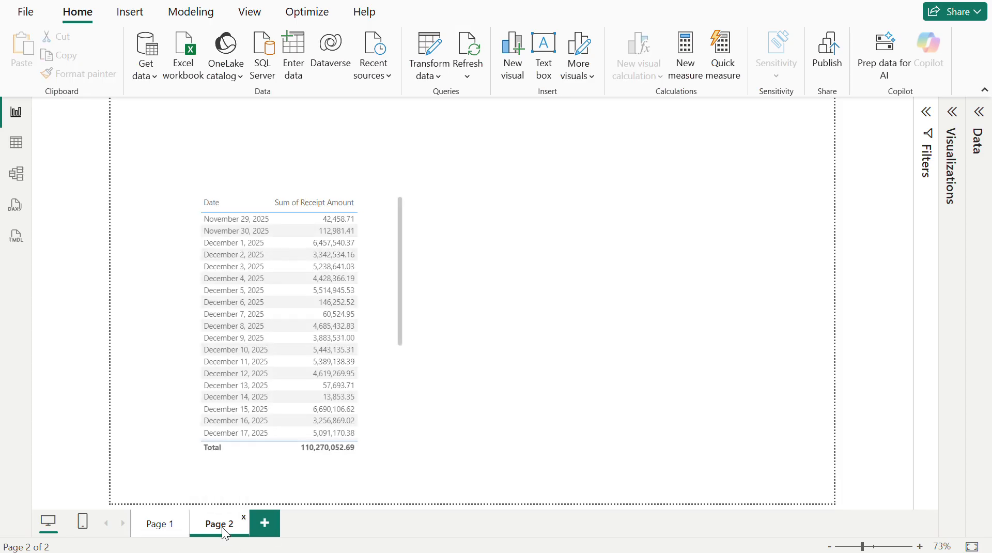
left_click(378, 278)
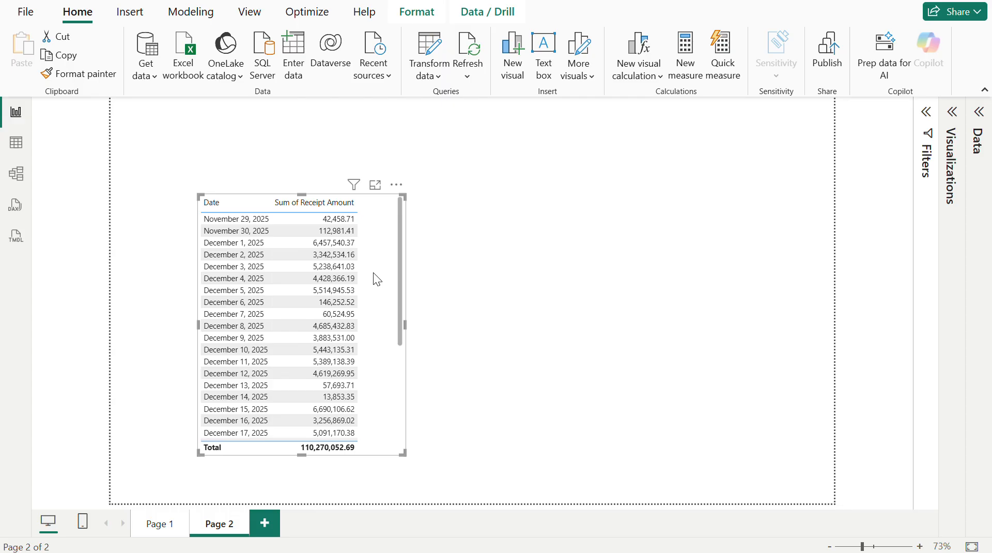
left_click_drag(374, 273, 295, 224)
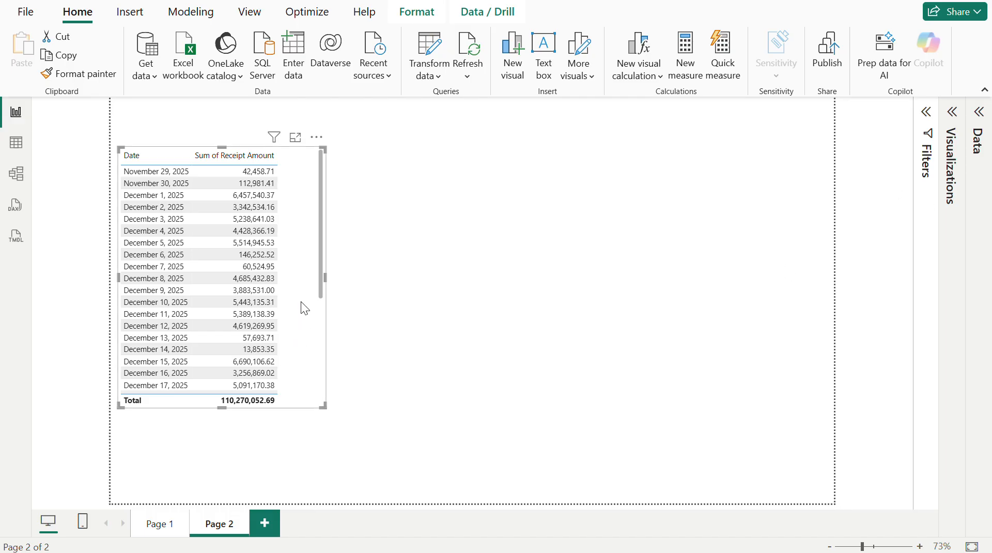
- Show the visual-building options and the model's field list beside the report page, leaving the table deselected
left_click(954, 114)
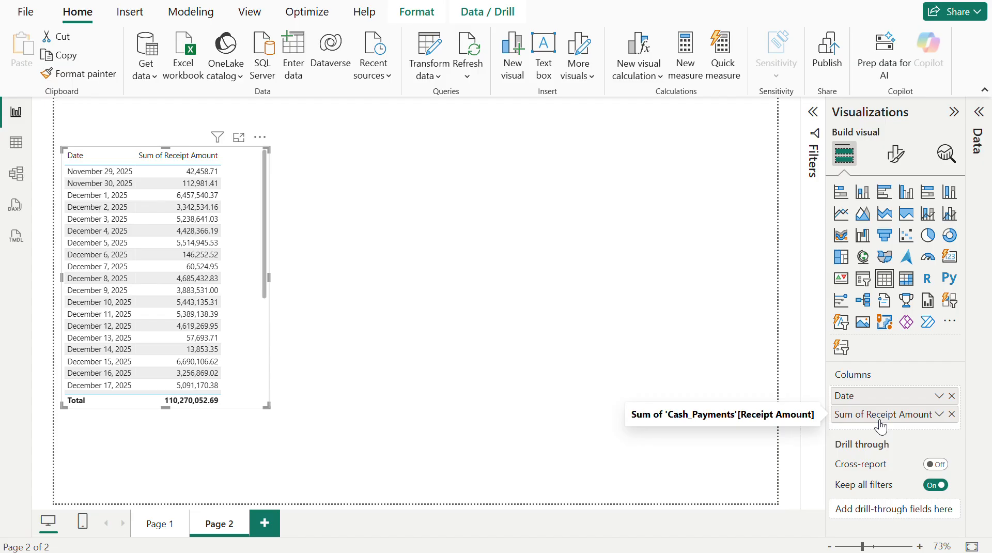
left_click(558, 224)
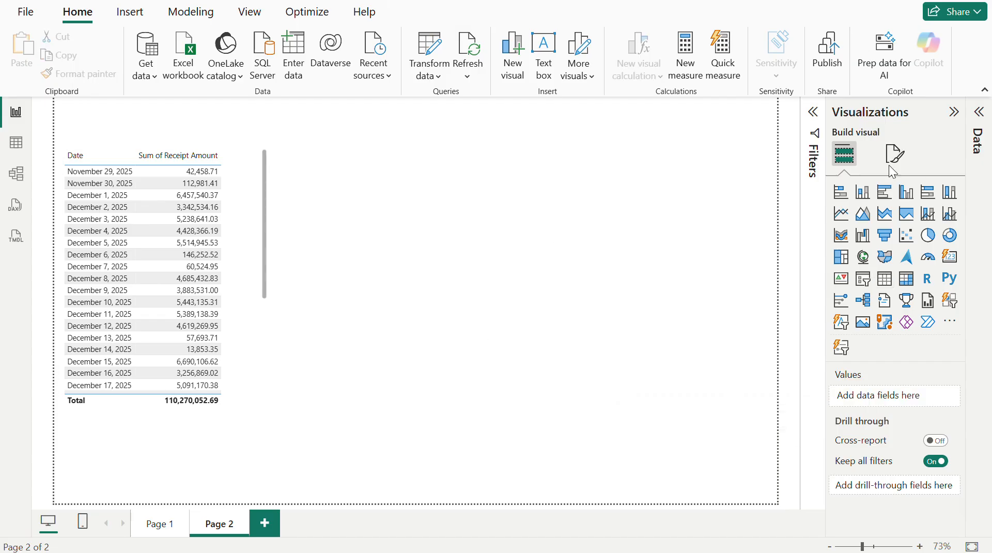
left_click(980, 113)
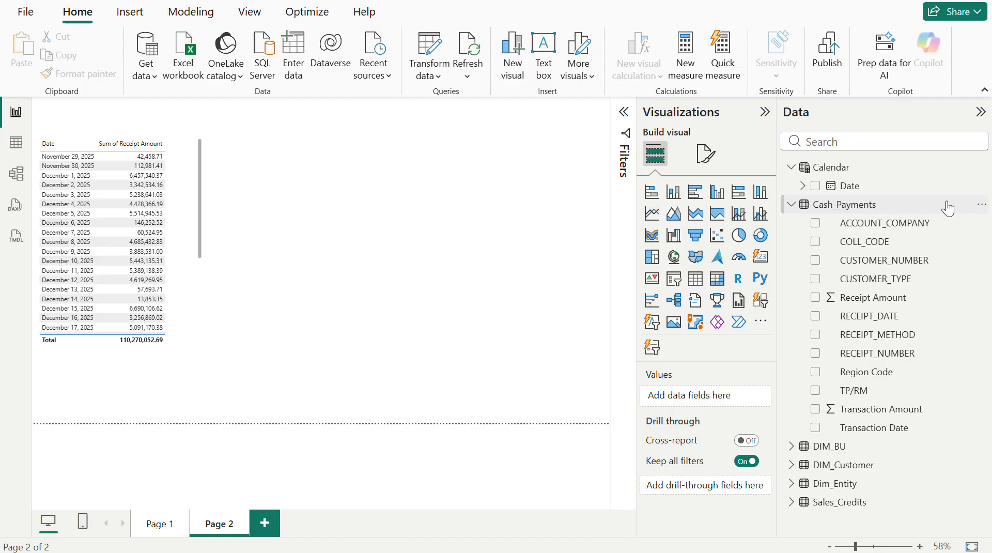
- Create a new measure in the Cash_Payments table and name it Total Payments
left_click(981, 205)
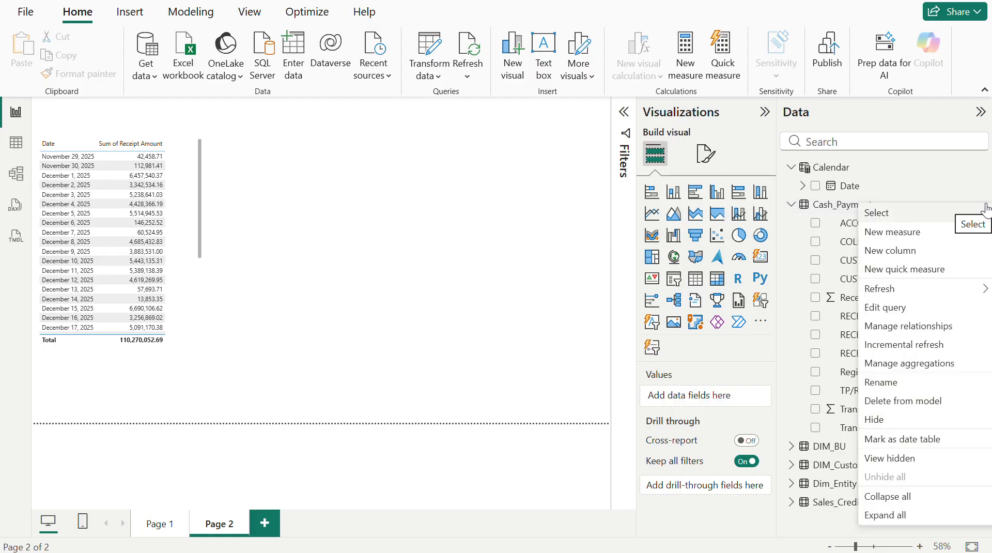
left_click(910, 239)
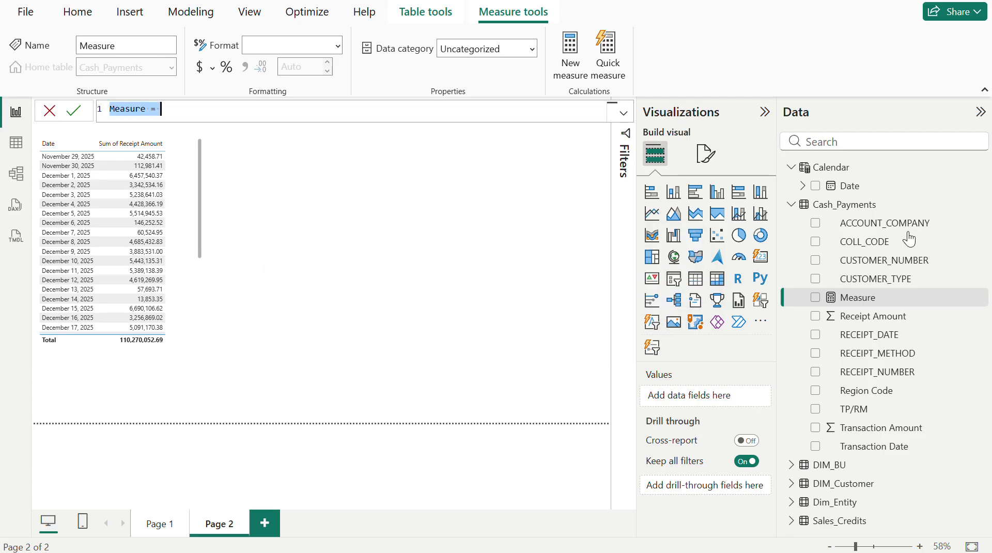
type("Total")
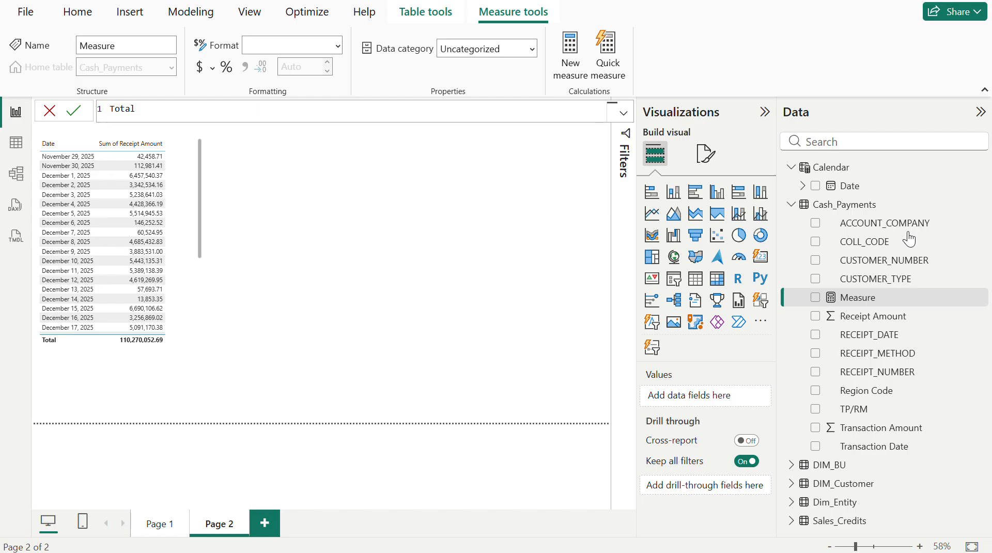
type("Payments =")
- Define the Total Payments measure as SUM(Cash_Payments[Receipt Amount]) and commit the formula
type("s")
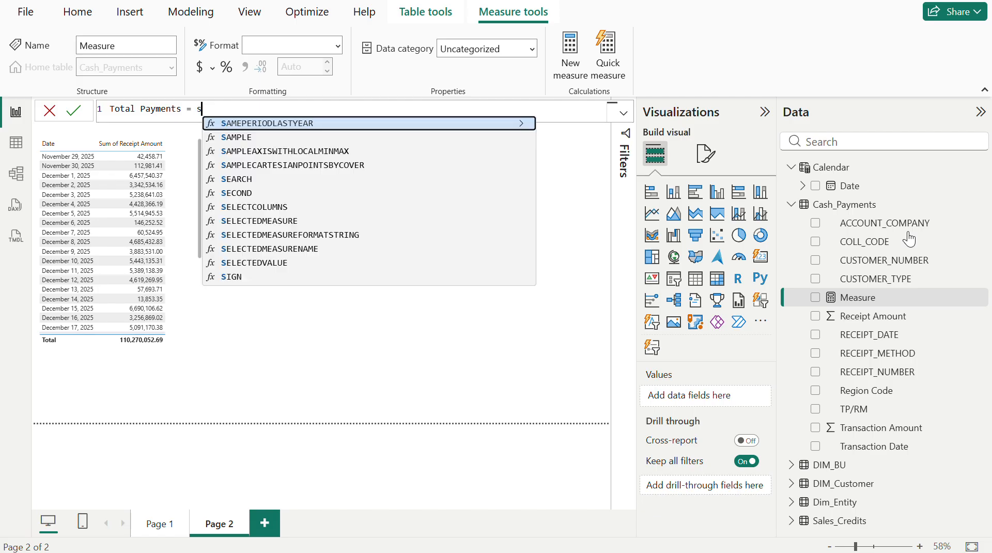
type("um")
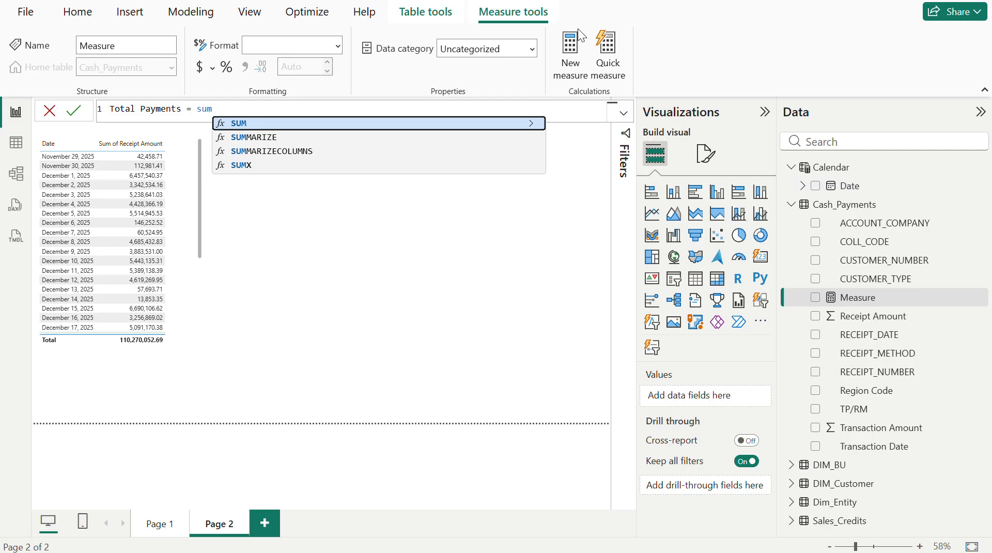
left_click(267, 130)
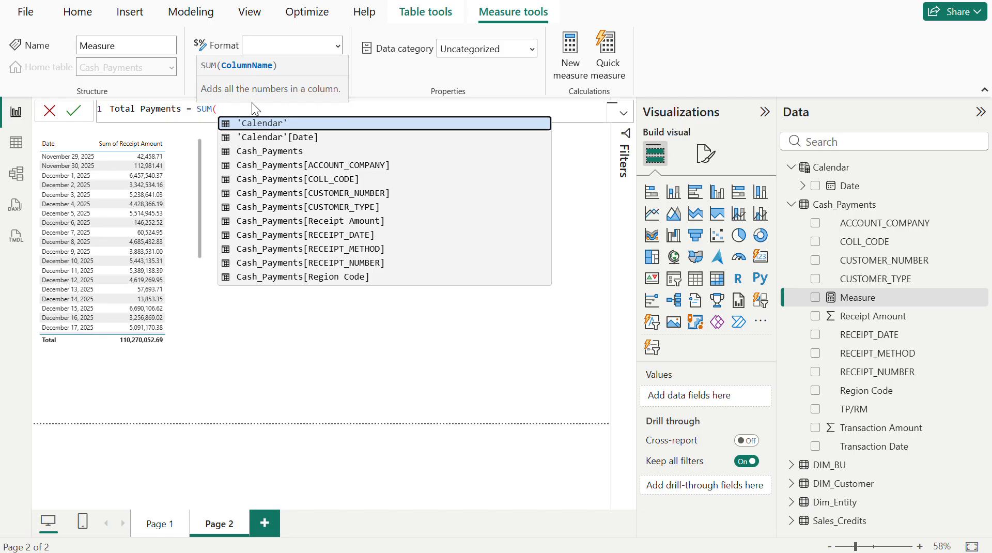
type("receipt")
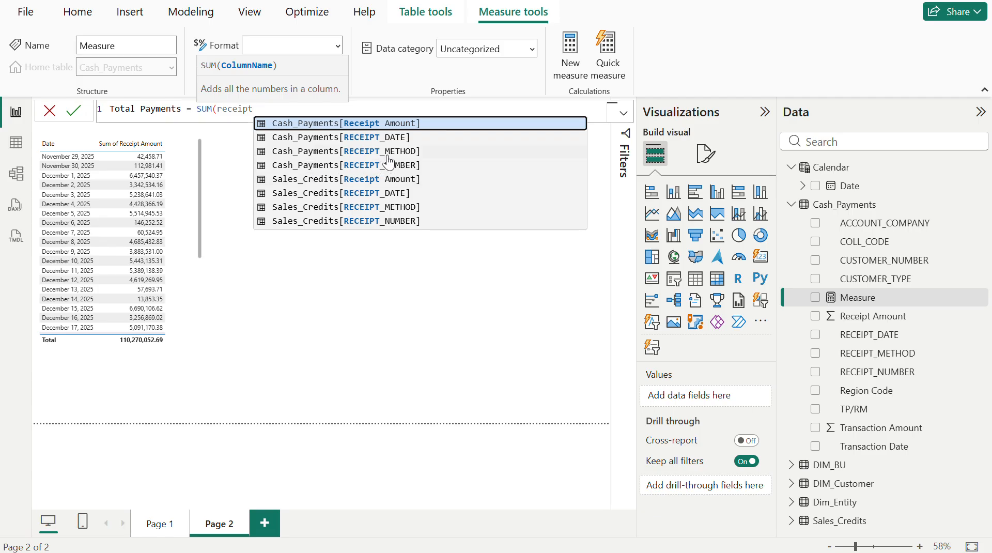
left_click(394, 125)
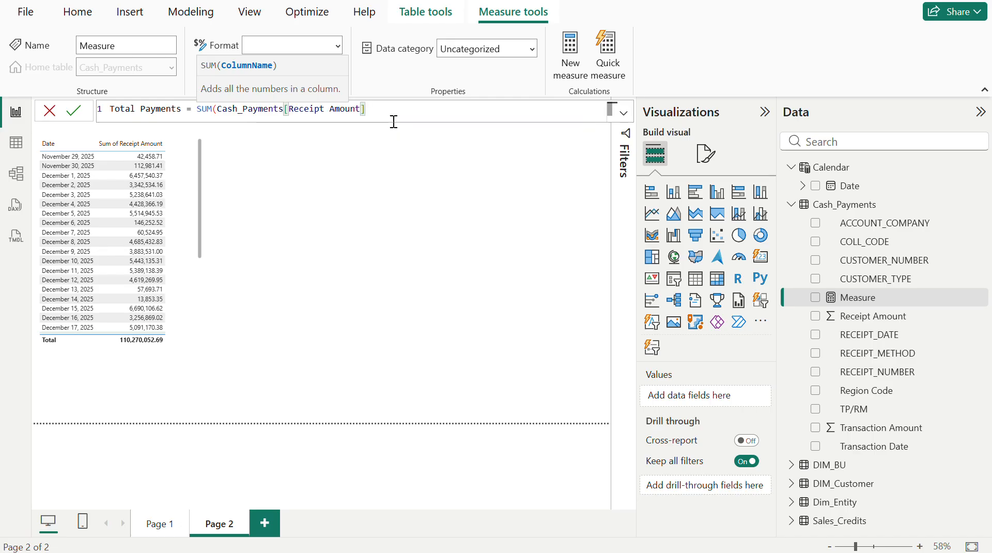
type(")")
key("Return")
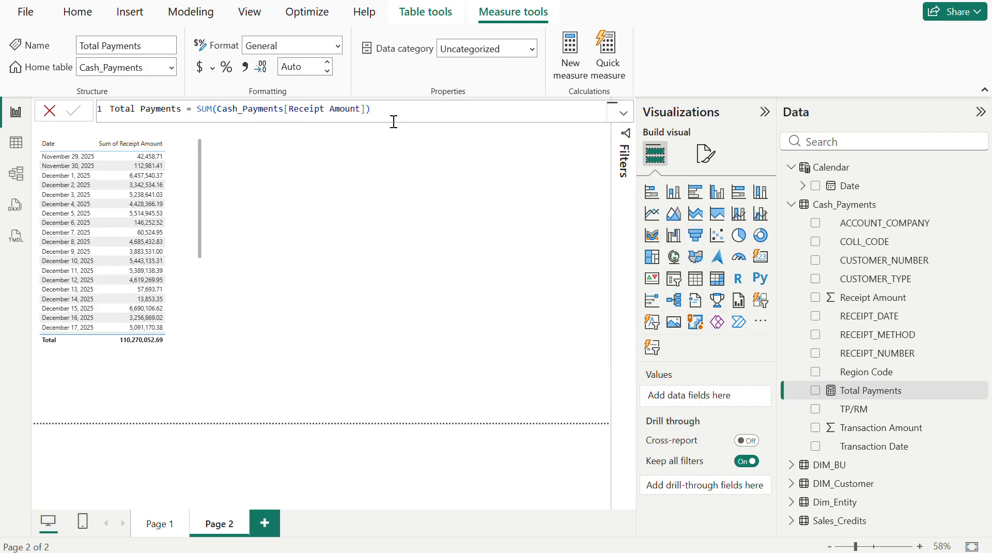
- Add a card visual showing the Total Payments measure, place it to the right of the table and narrow its width
left_click(883, 399)
left_click(982, 208)
left_click(497, 269)
left_click(504, 238)
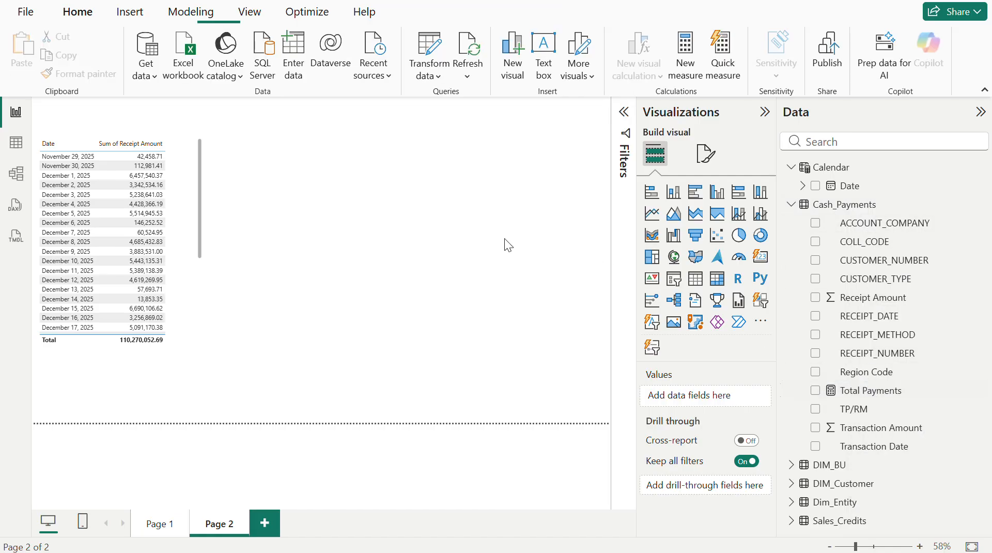
left_click(760, 257)
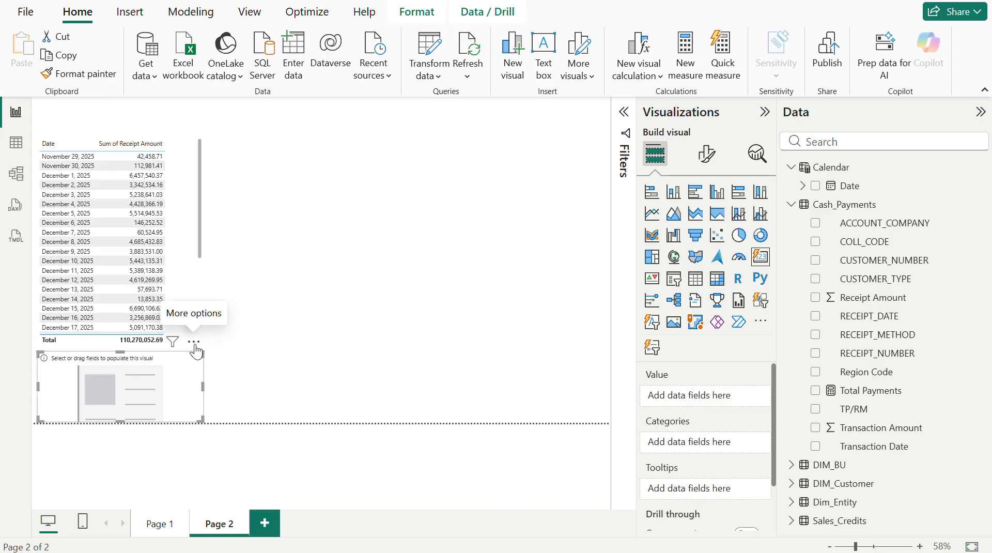
left_click_drag(200, 344, 458, 157)
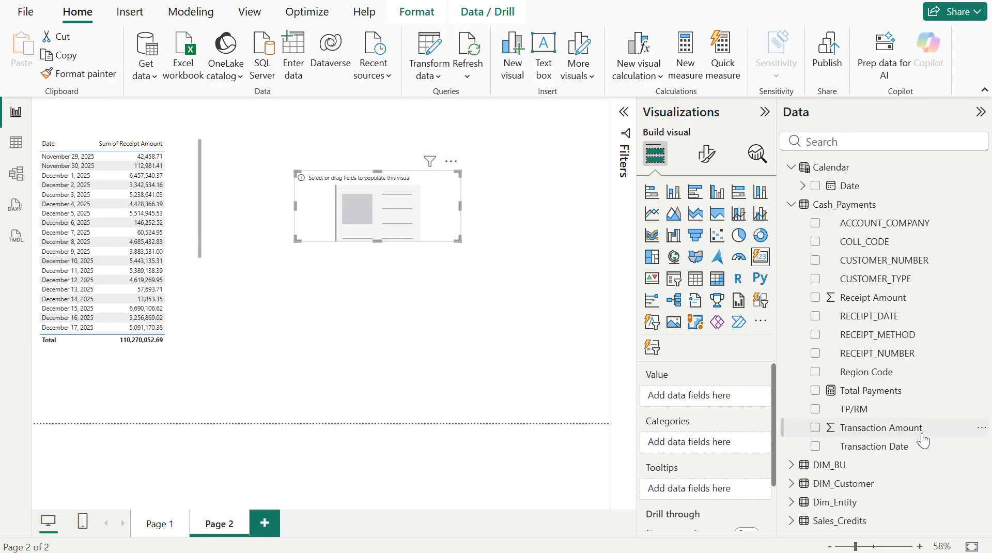
left_click(815, 392)
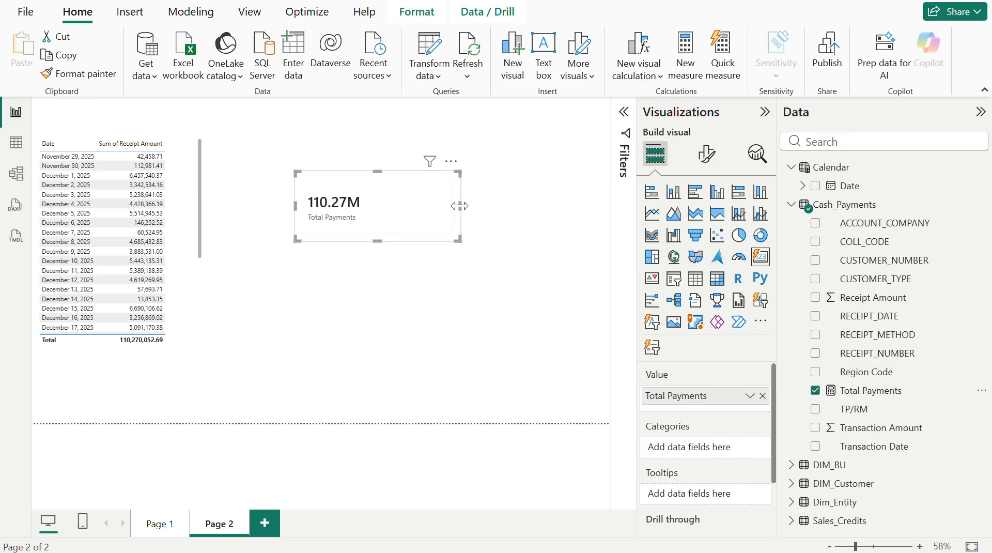
left_click_drag(460, 205, 388, 199)
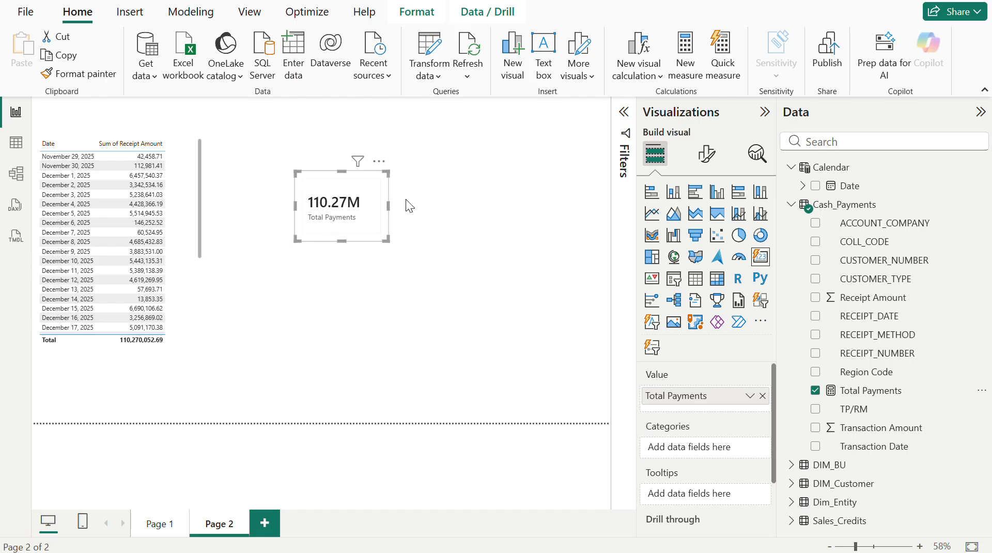
- Examine the card visual's multi-card layout and card formatting options
left_click(705, 153)
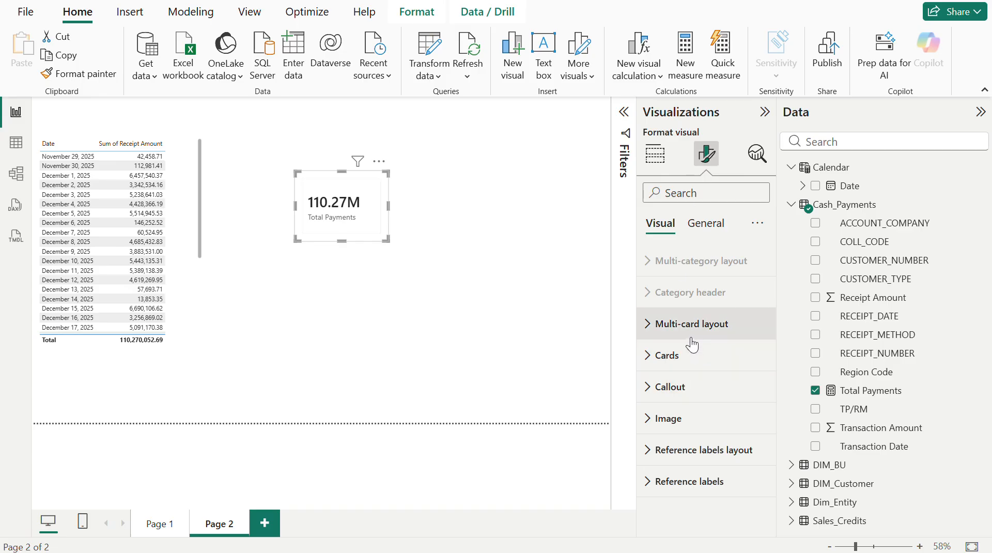
left_click(693, 344)
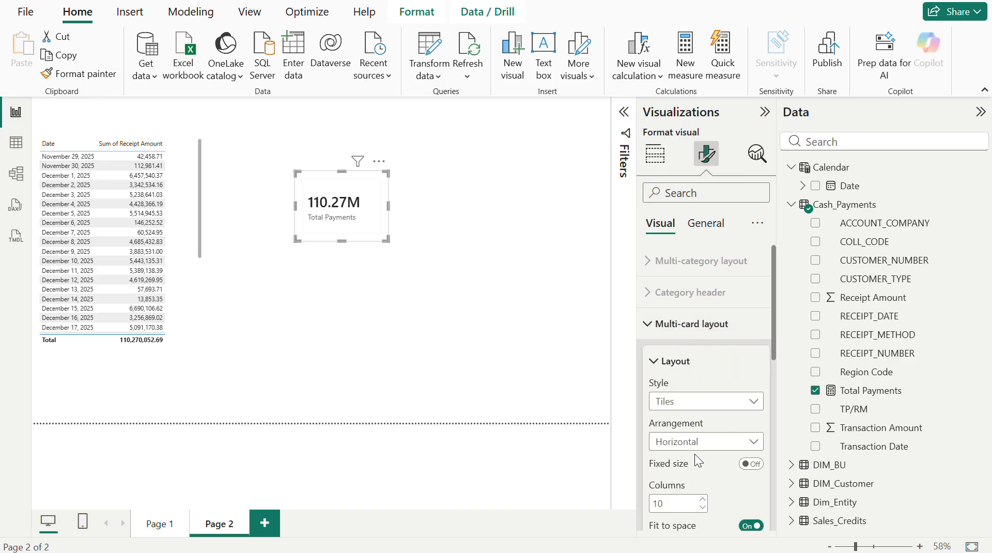
scroll(694, 454, "down", 3)
scroll(694, 454, "down", 5)
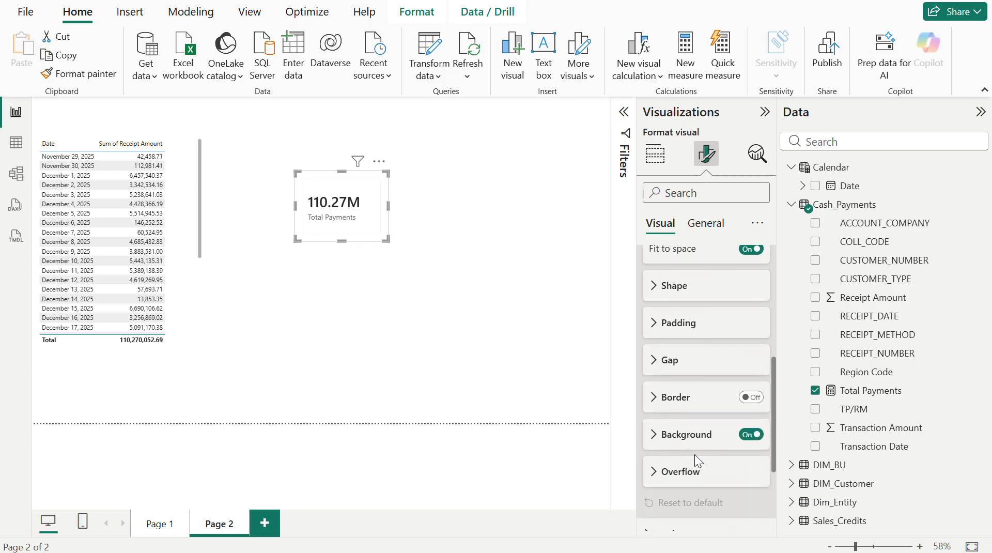
left_click(691, 441)
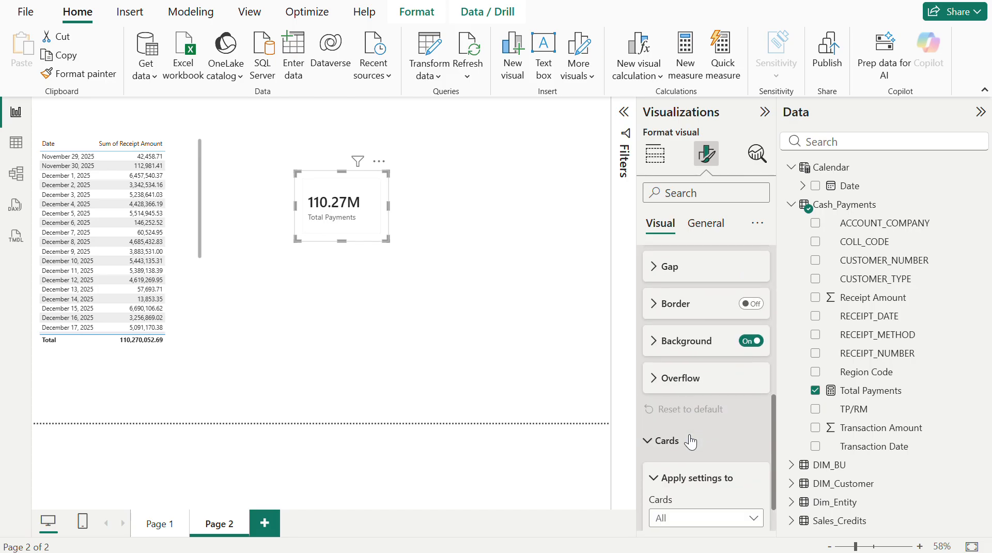
left_click(690, 441)
scroll(690, 442, "down", 1)
left_click(687, 396)
scroll(686, 396, "down", 3)
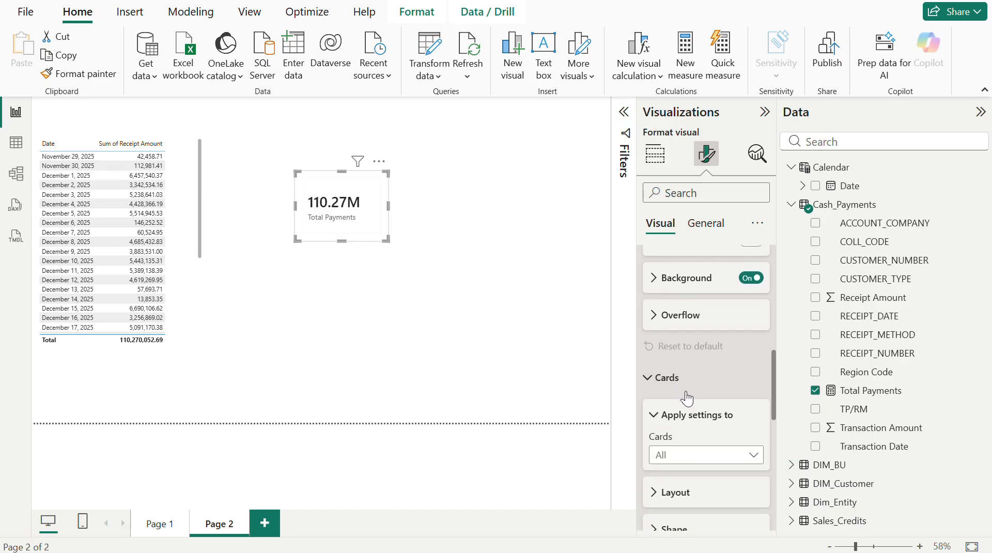
scroll(692, 460, "down", 4)
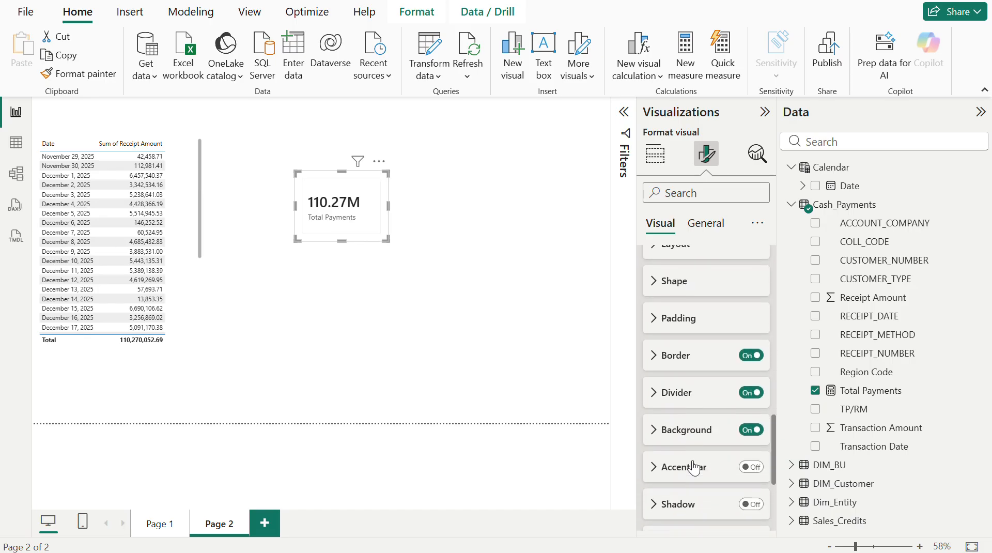
scroll(692, 460, "up", 3)
scroll(693, 465, "up", 2)
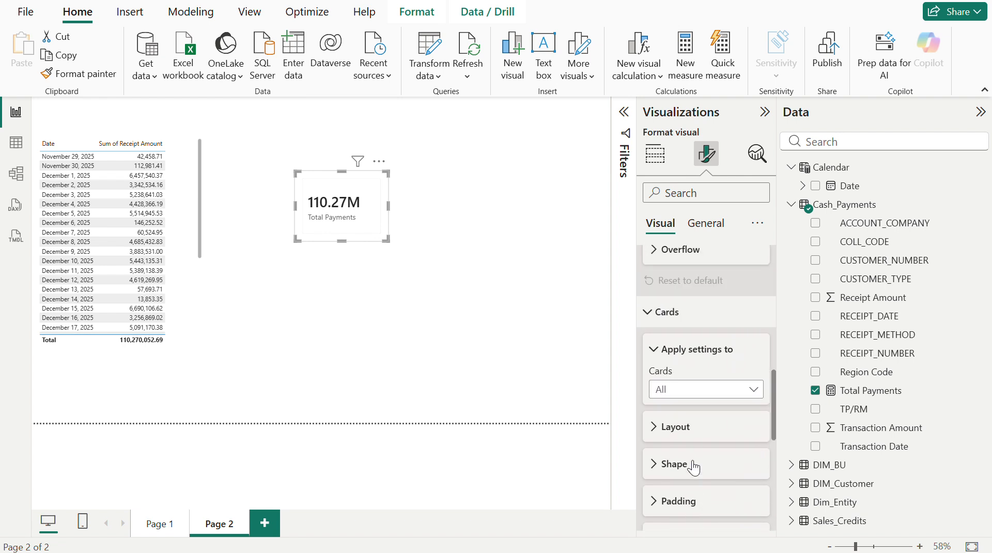
- Apply the card formatting settings to Total Payments only and expand the callout options
left_click(701, 393)
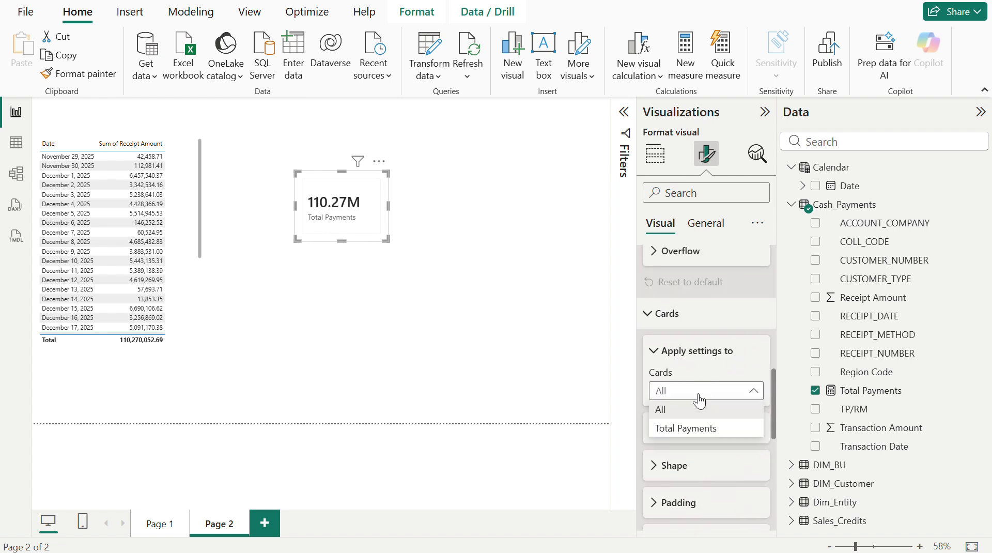
left_click(687, 427)
scroll(692, 430, "down", 5)
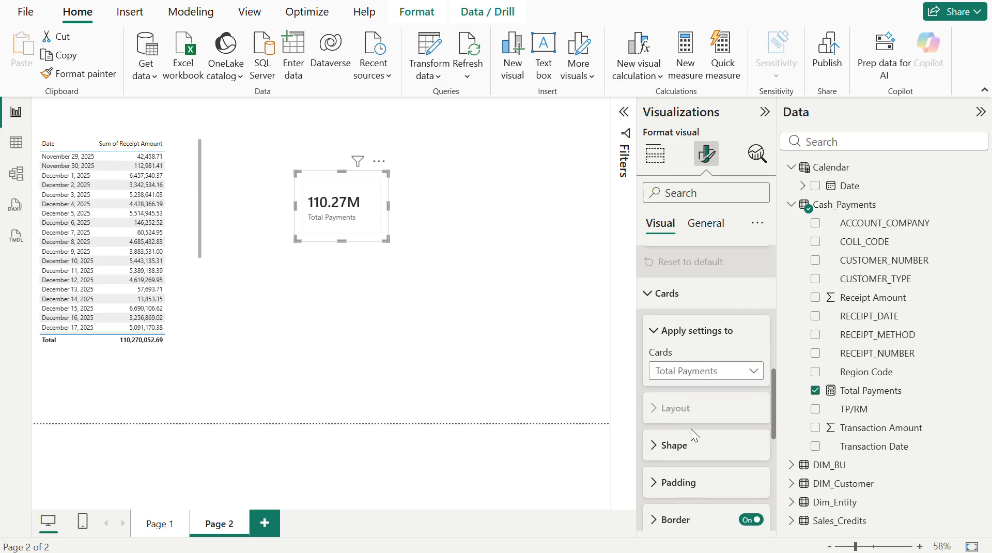
scroll(692, 436, "down", 3)
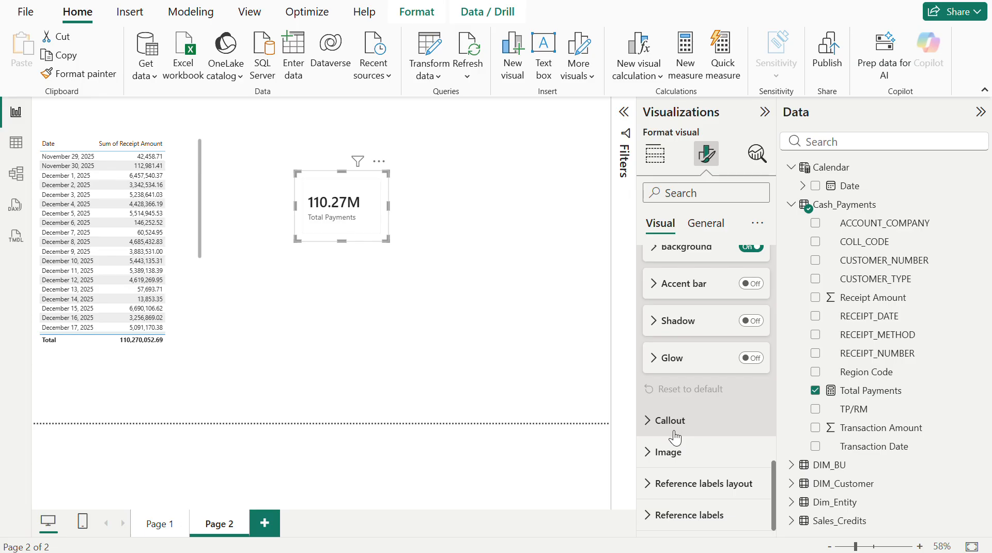
left_click(669, 421)
scroll(685, 425, "up", 2)
scroll(685, 421, "up", 8)
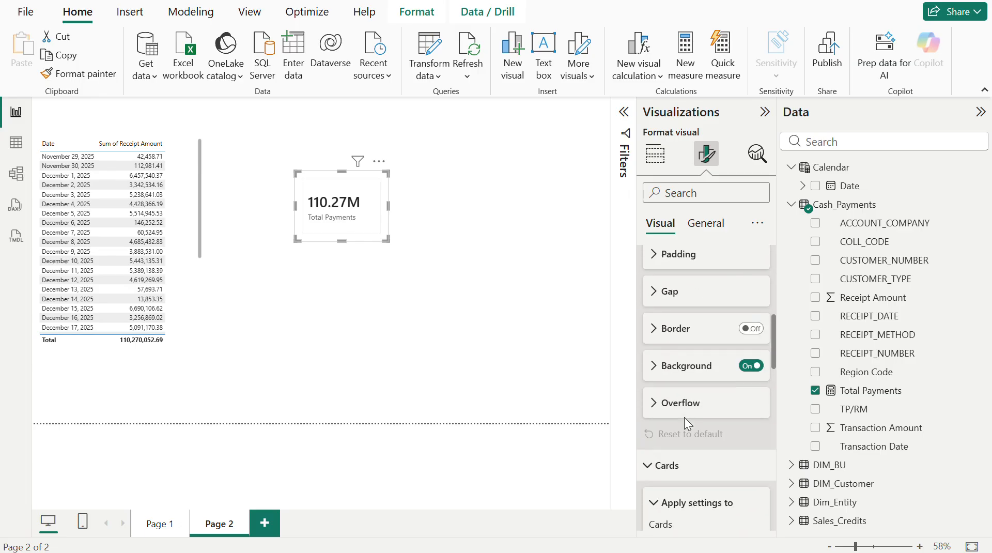
- Search the card's formatting options for "value" and examine the callout value and label settings
left_click(686, 200)
type("value")
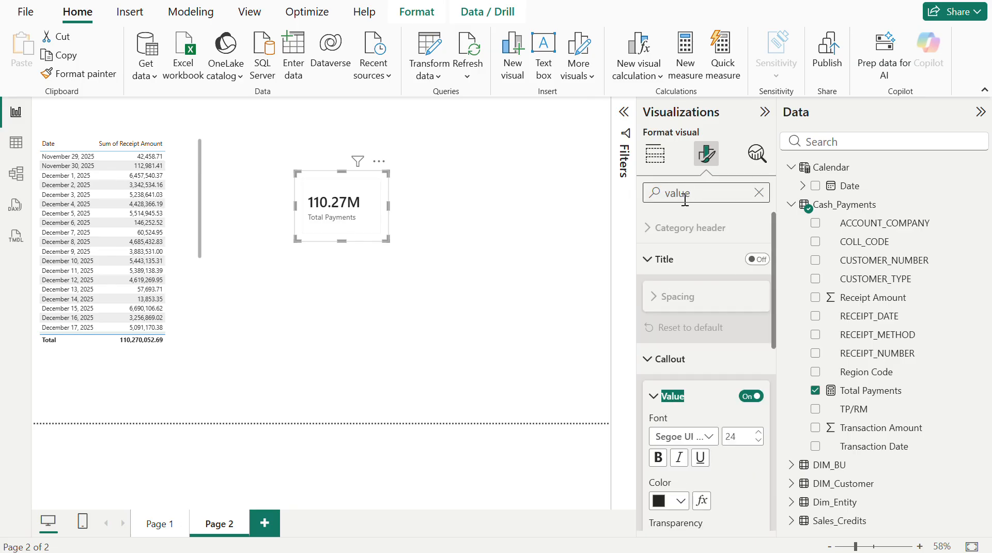
scroll(706, 437, "down", 5)
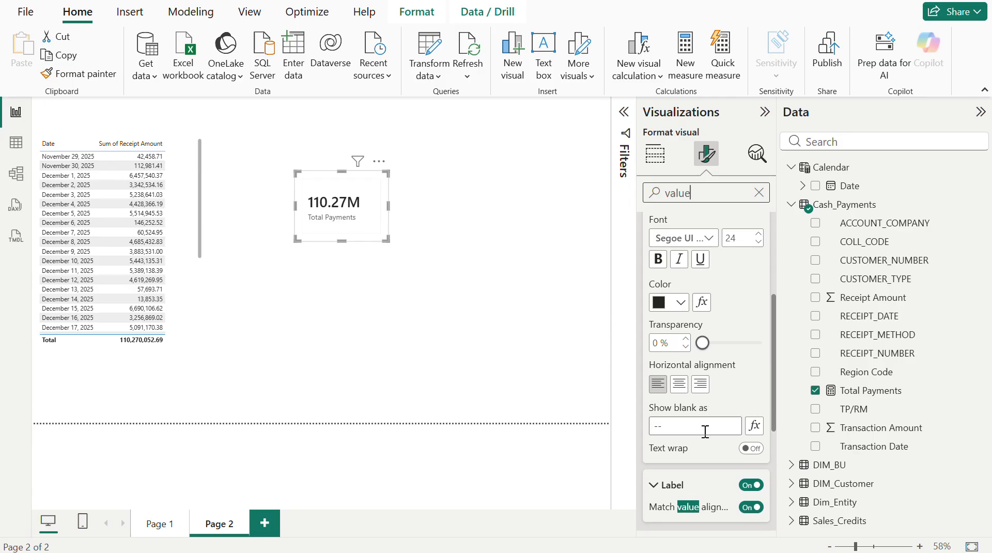
scroll(704, 431, "down", 1)
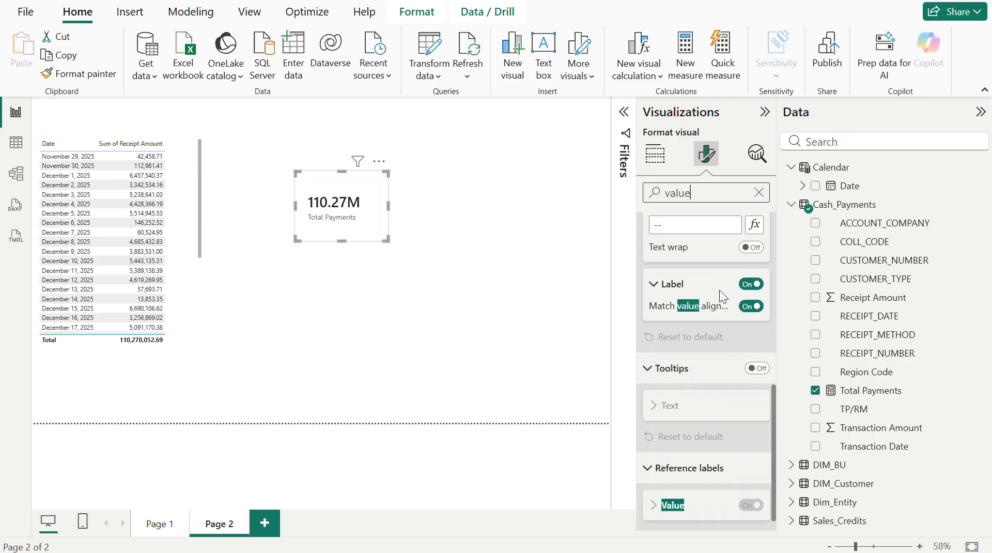
left_click(654, 285)
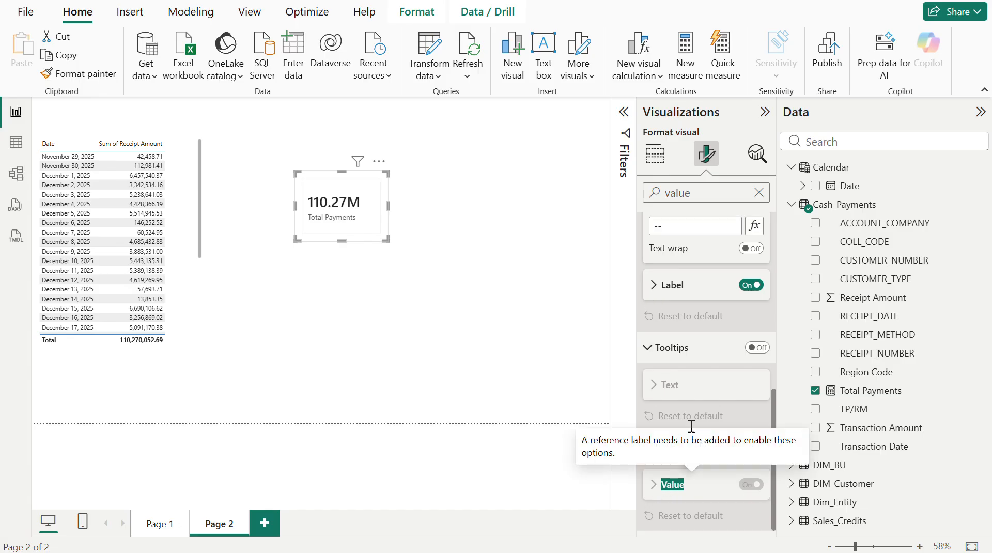
- Search the card's formatting options for "units"
left_click(654, 285)
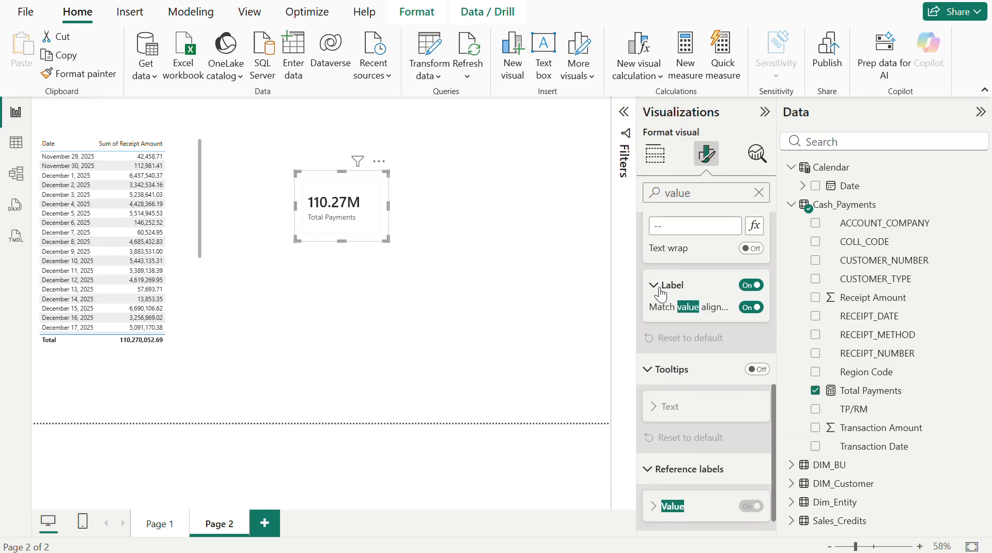
scroll(704, 309, "up", 5)
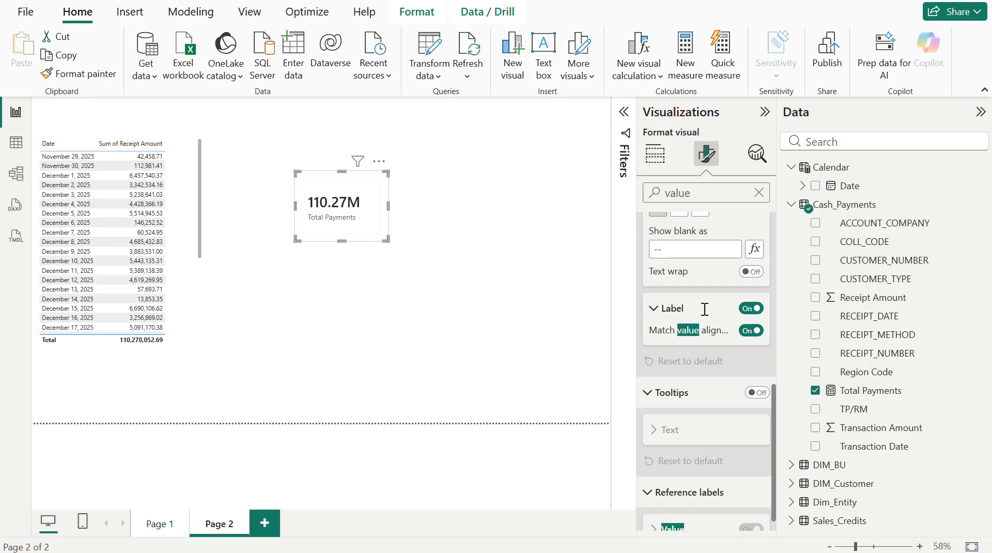
left_click(704, 198)
key("BackSpace")
key("BackSpace")
key("BackSpace")
type("un")
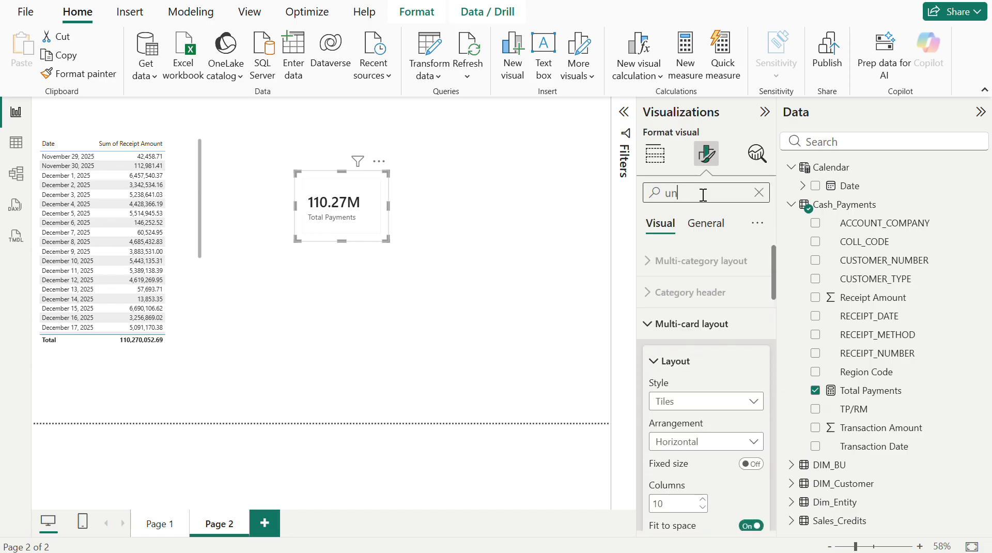
type("its")
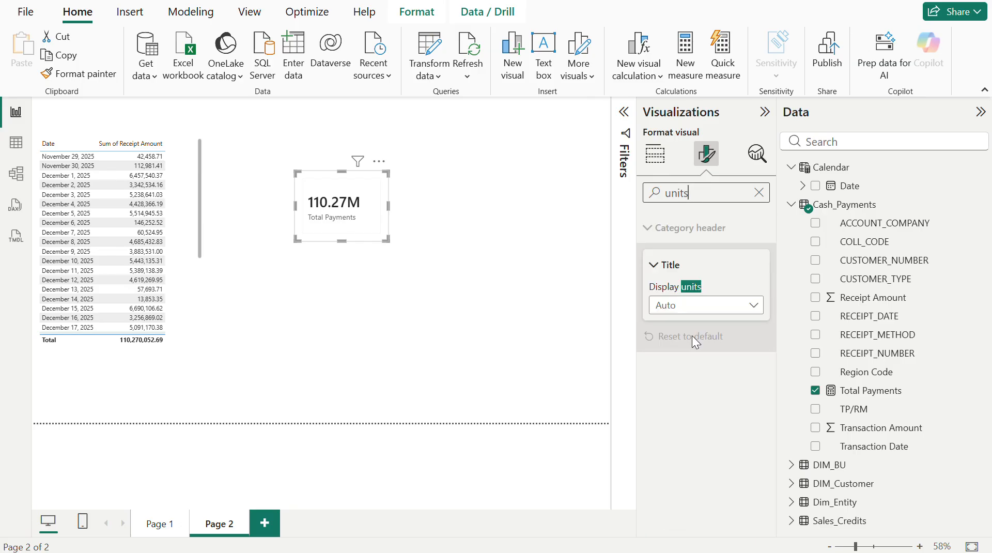
- Try setting the category header title's display units to None, and clear the formatting search
left_click(710, 309)
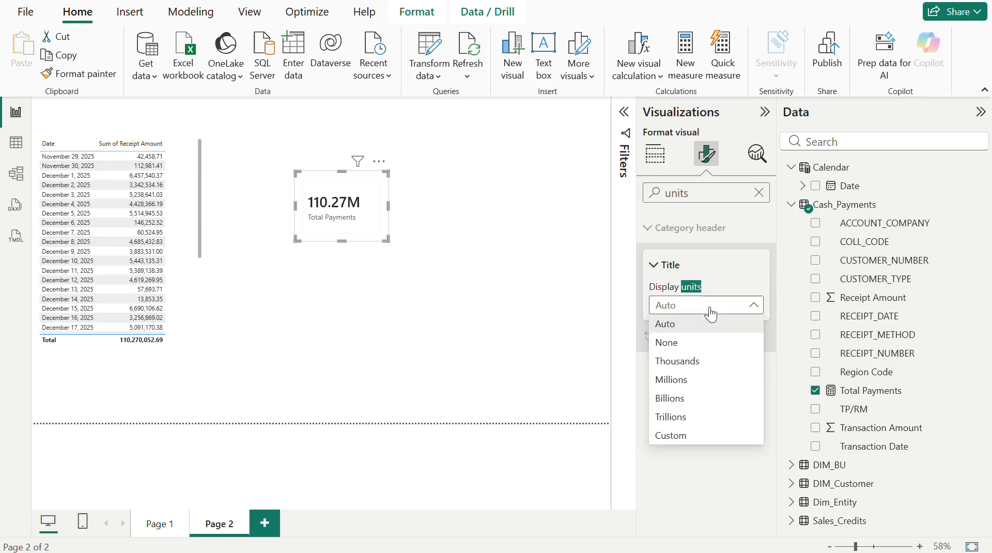
left_click(693, 343)
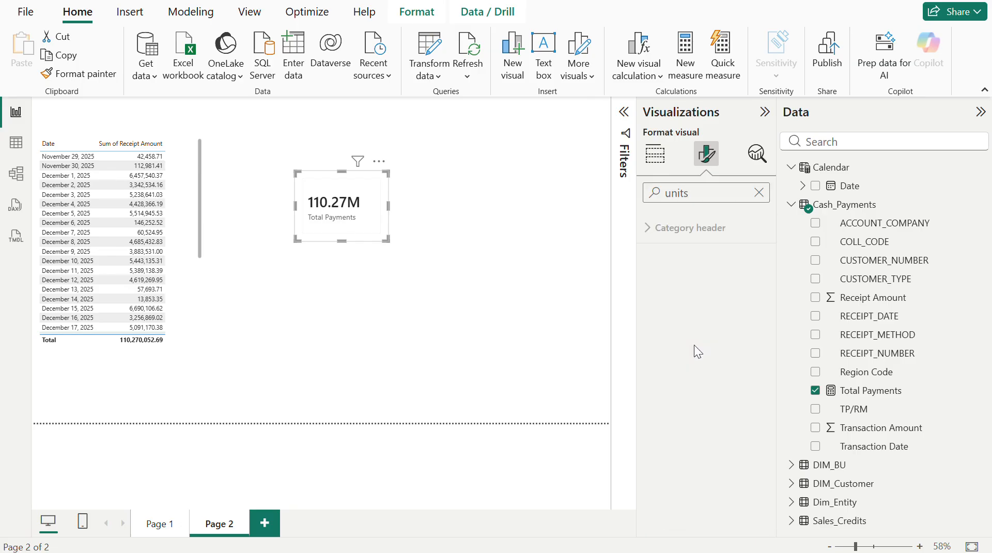
left_click(759, 192)
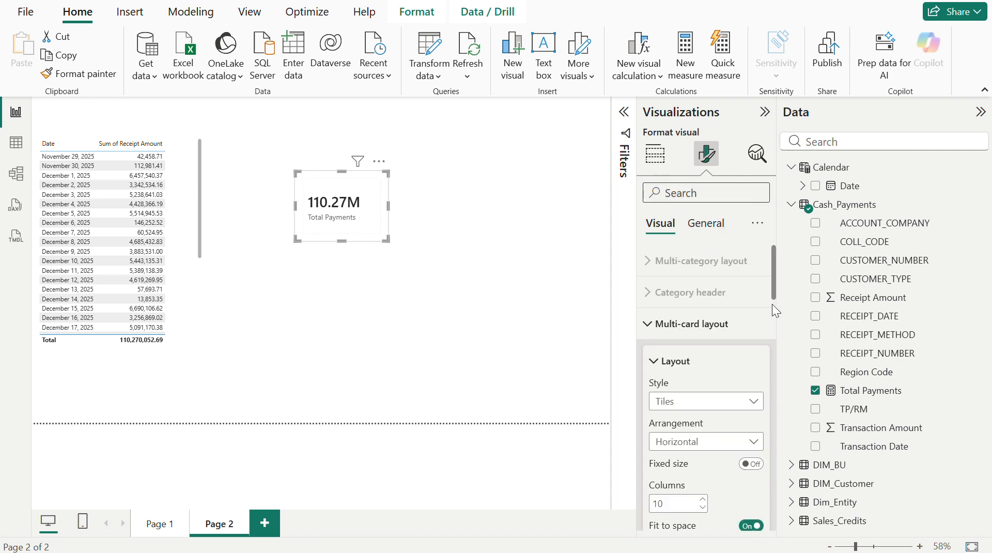
- Collapse the multi-card layout options and apply the callout settings to the Total Payments card only
left_click(680, 331)
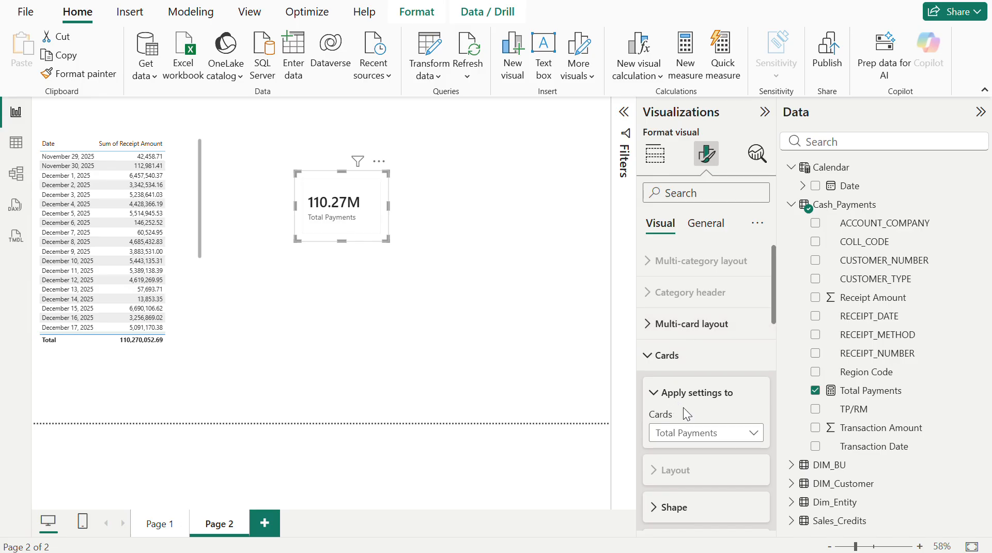
scroll(683, 407, "down", 2)
scroll(697, 439, "down", 1)
scroll(697, 441, "down", 5)
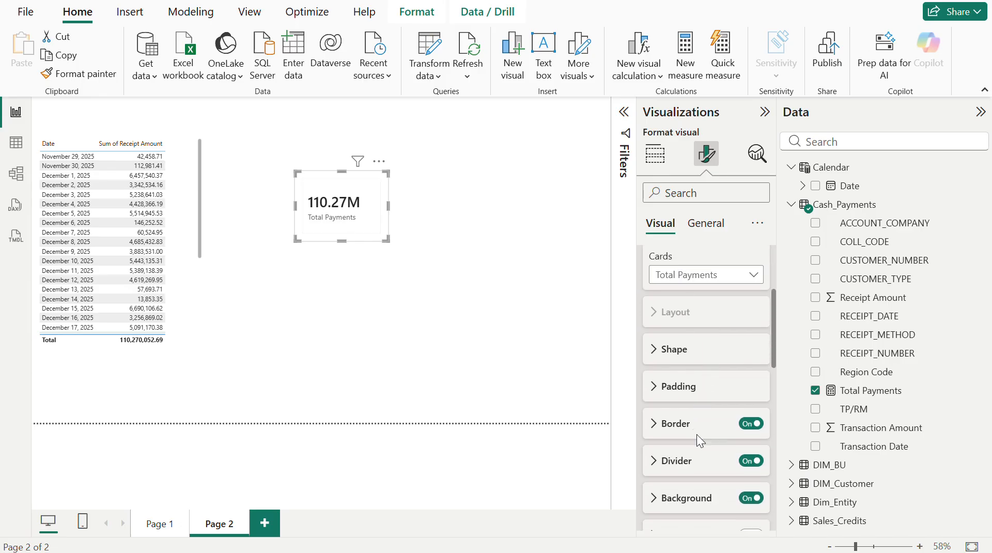
scroll(698, 440, "down", 5)
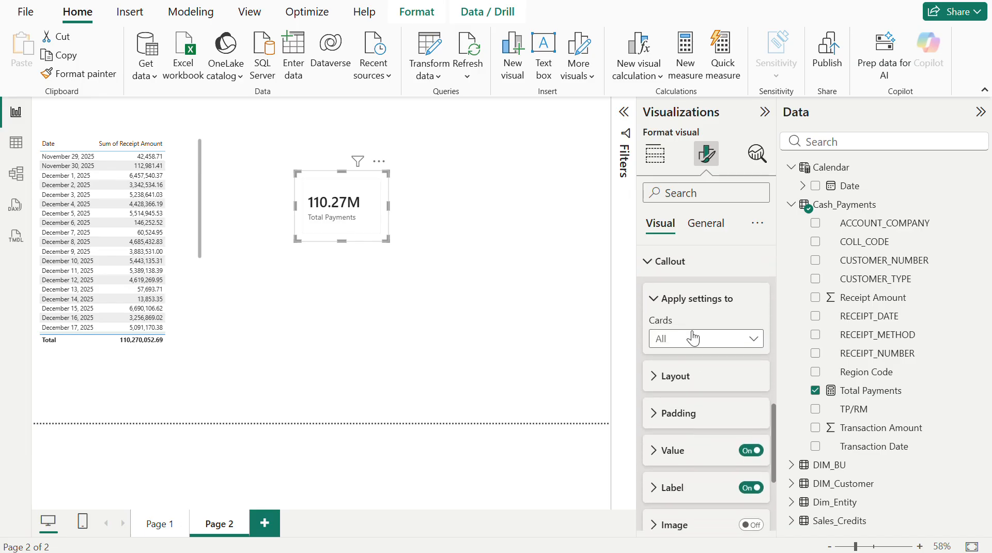
left_click(691, 339)
left_click(688, 377)
- Set the callout value's display units to None and widen the card to fit the full figure
scroll(711, 427, "down", 2)
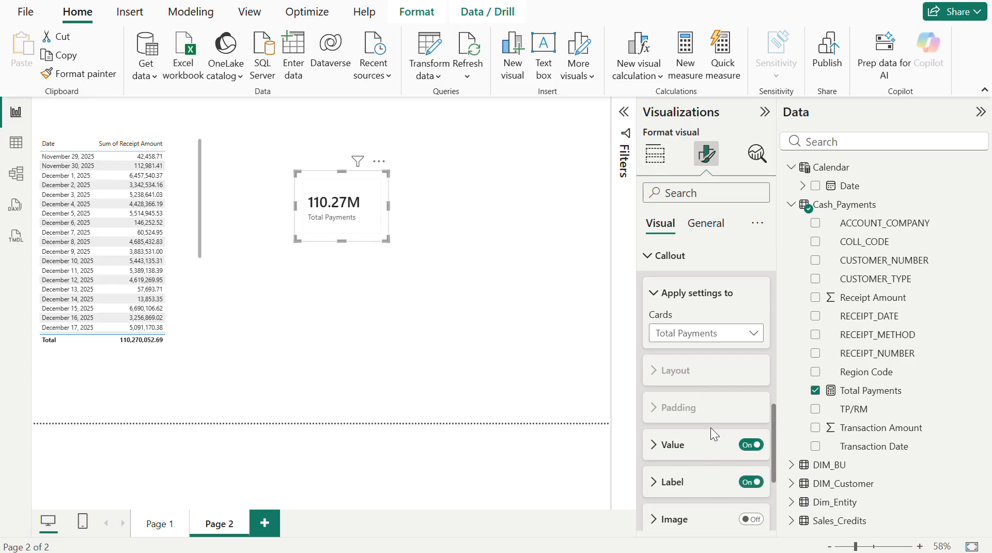
left_click(678, 386)
scroll(709, 460, "down", 5)
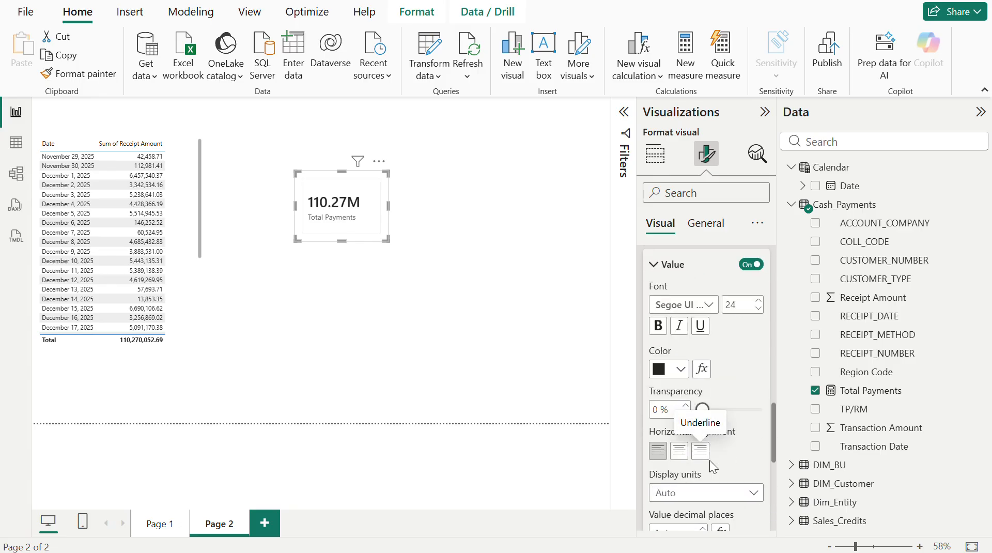
left_click(692, 437)
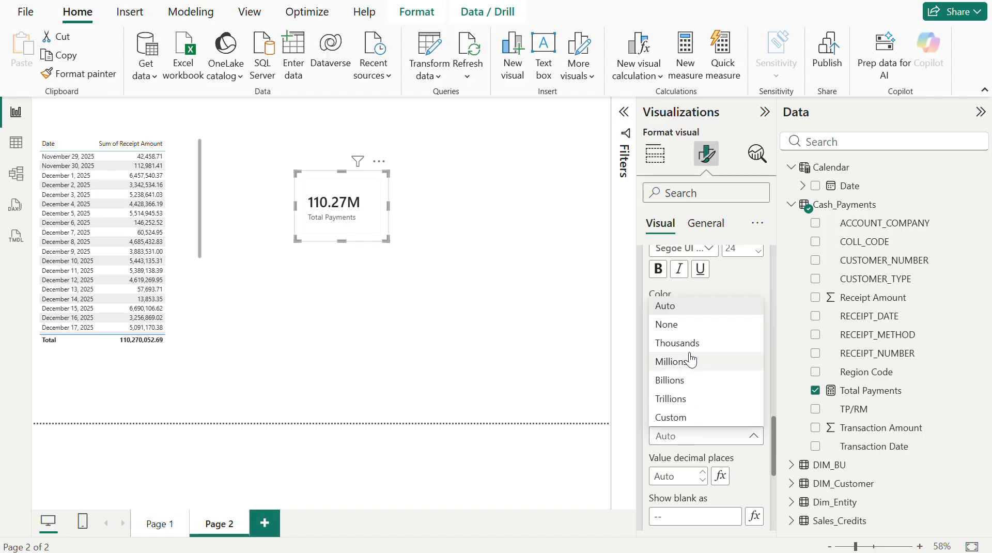
left_click(678, 325)
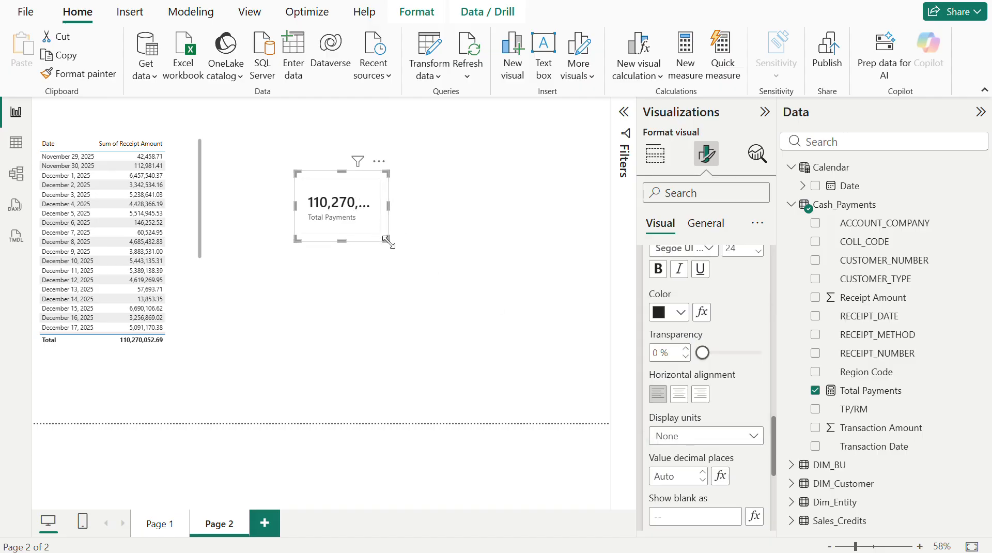
left_click_drag(390, 241, 447, 247)
left_click_drag(463, 244, 439, 237)
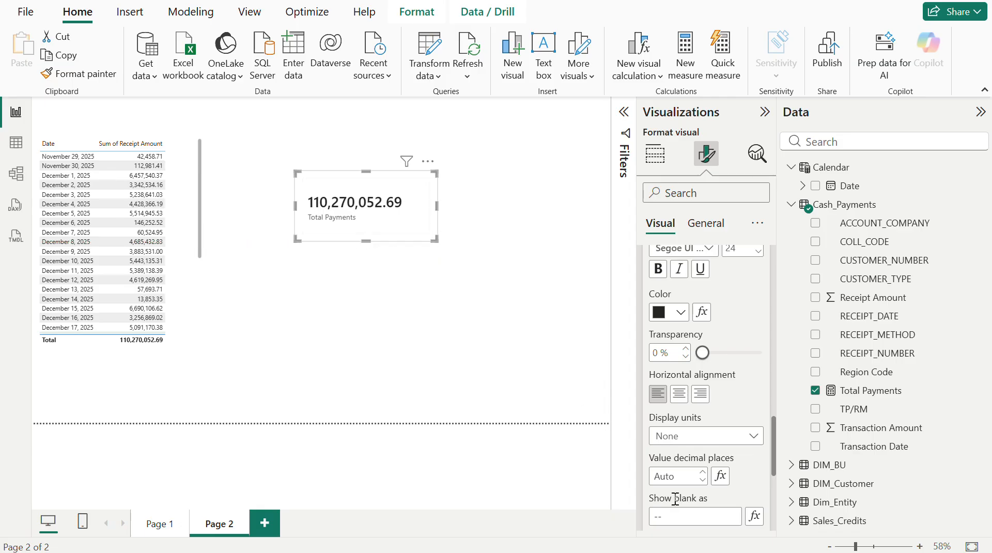
- Try 0 decimal places on the callout value and restore the setting to Auto
left_click(677, 480)
type("0")
key("BackSpace")
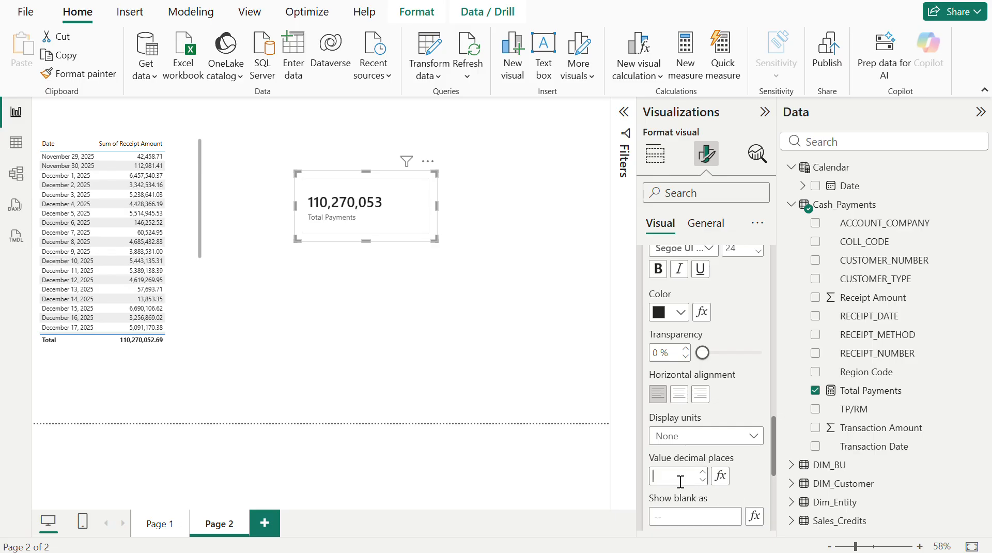
left_click(734, 482)
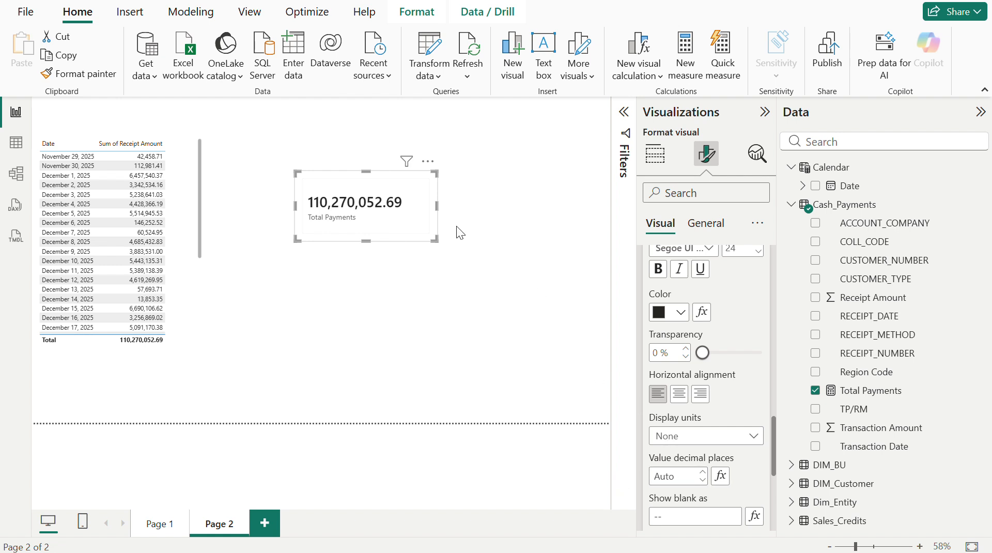
- Format the Total Payments measure with 0 decimal places and a thousands separator
left_click(867, 393)
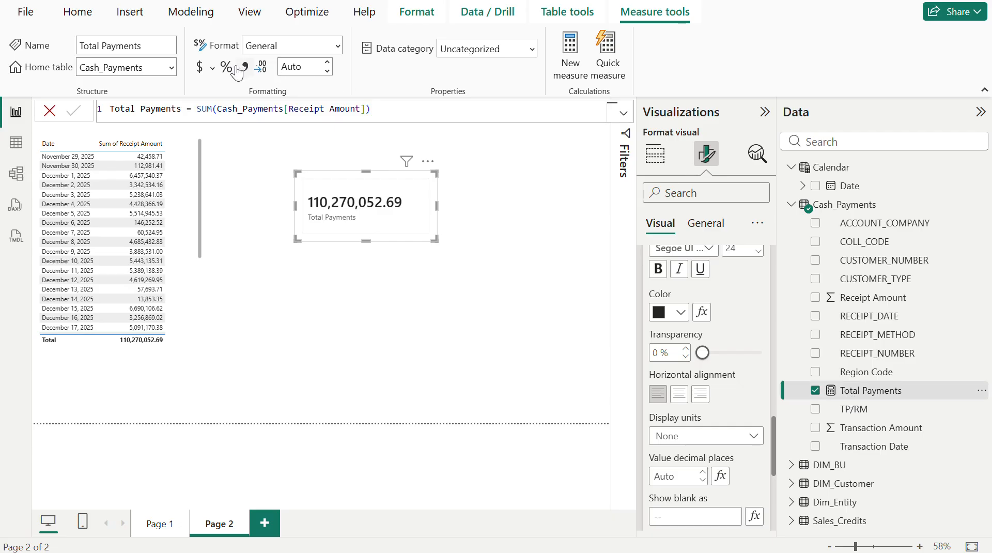
left_click(306, 70)
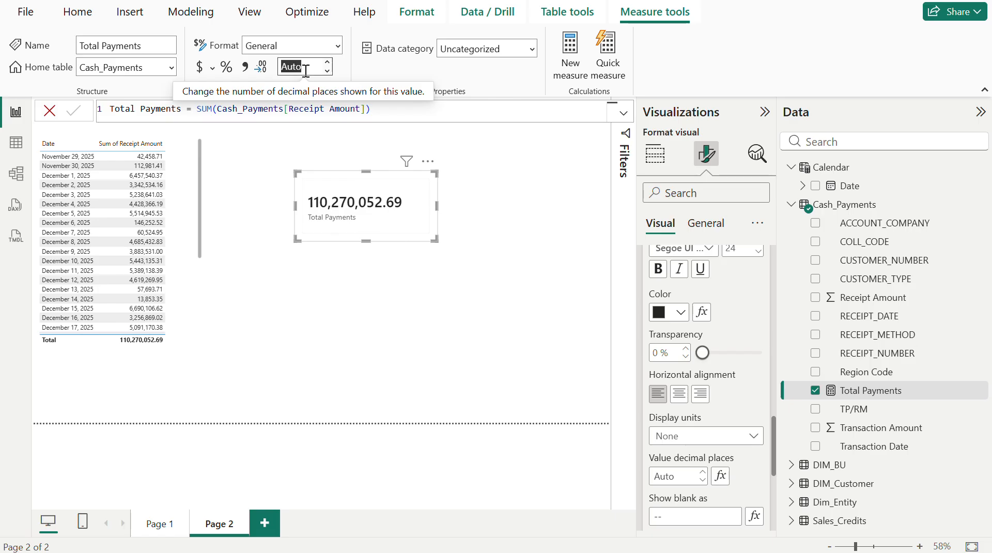
type("0")
key("Return")
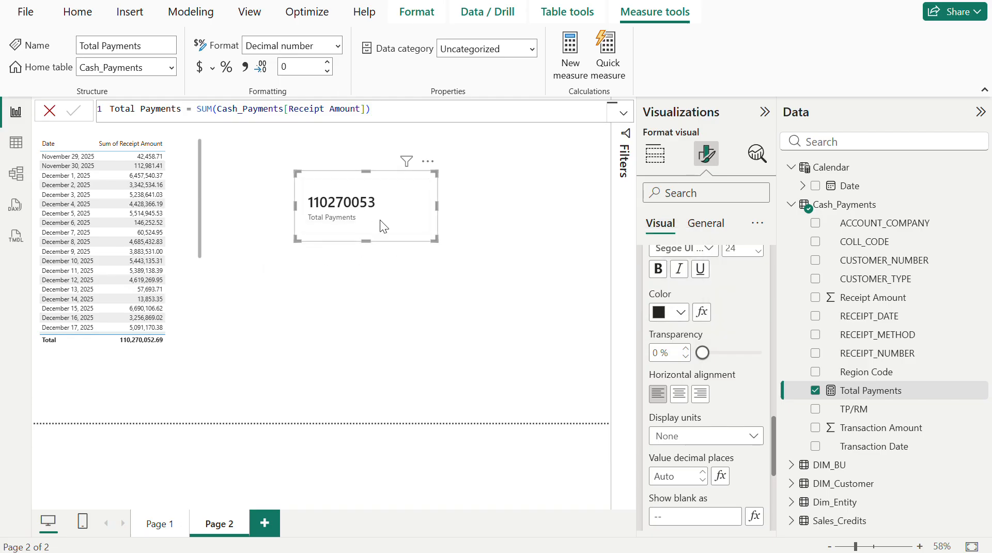
left_click(245, 68)
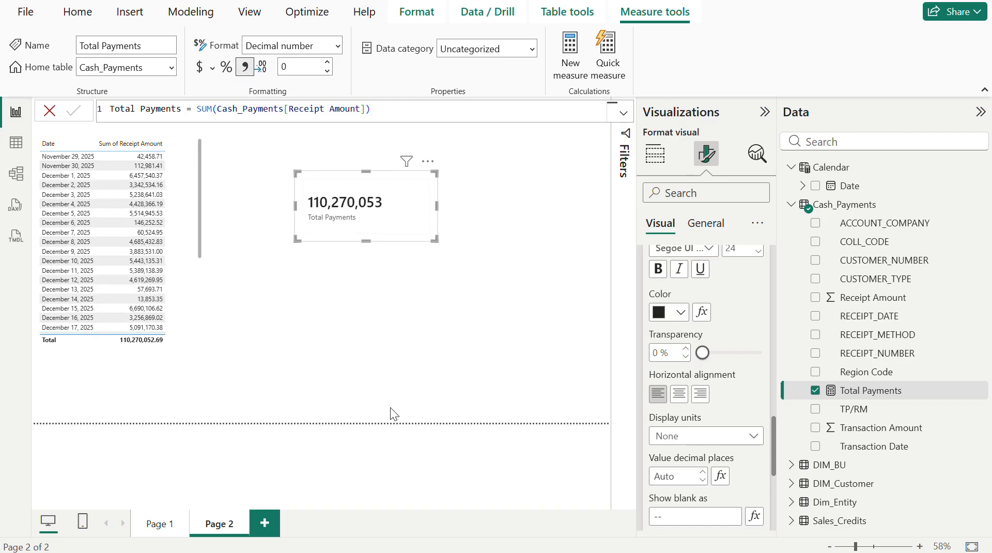
- Try 1 decimal place on the Total Payments measure and return it to 0
double_click(305, 65)
type("1")
left_click(327, 71)
left_click(309, 68)
type("0")
left_click(342, 71)
- Shrink the Total Payments card slightly, close the formula editor and return to the card's field assignments
mouse_move(433, 239)
left_mouse_down()
mouse_move(412, 228)
mouse_move(426, 227)
left_mouse_up()
left_click(50, 110)
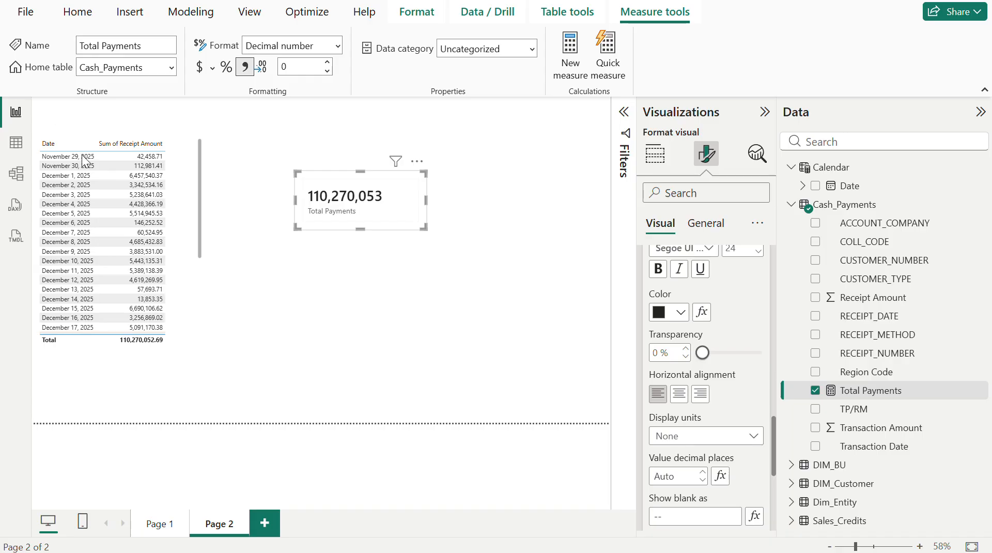
scroll(719, 323, "up", 10)
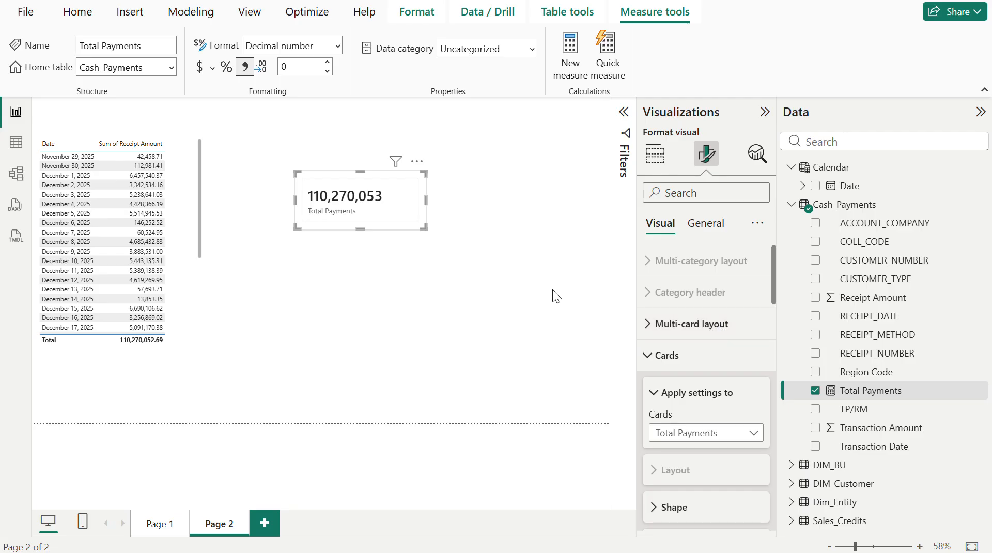
left_click(655, 163)
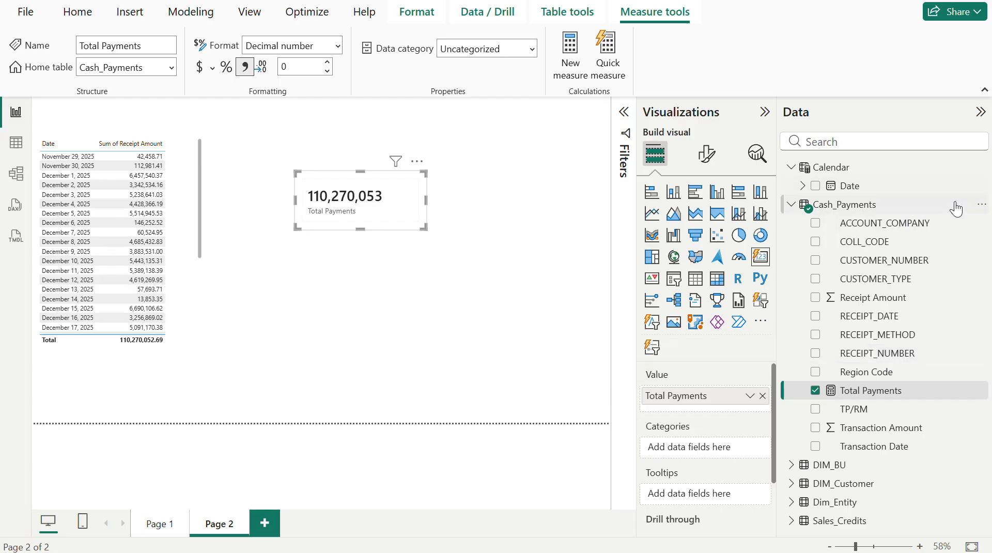
- Add a new measure named Count of Receipts to the Cash_Payments table
left_click(982, 205)
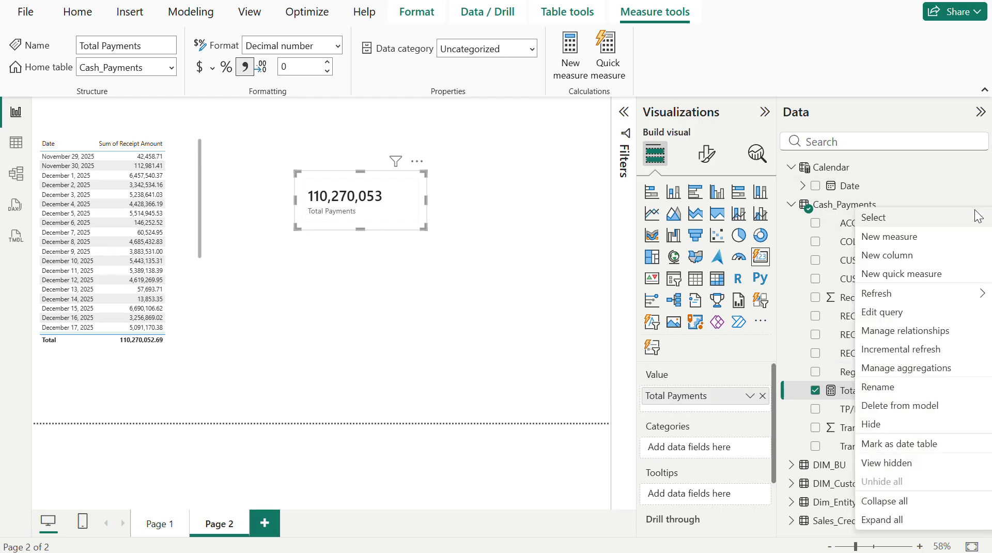
left_click(912, 235)
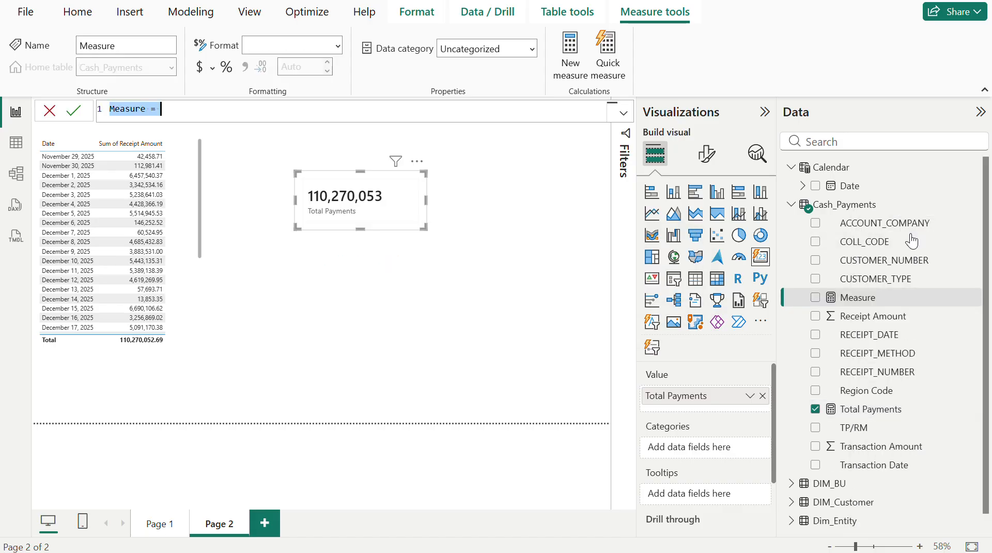
key("BackSpace")
type("Count o")
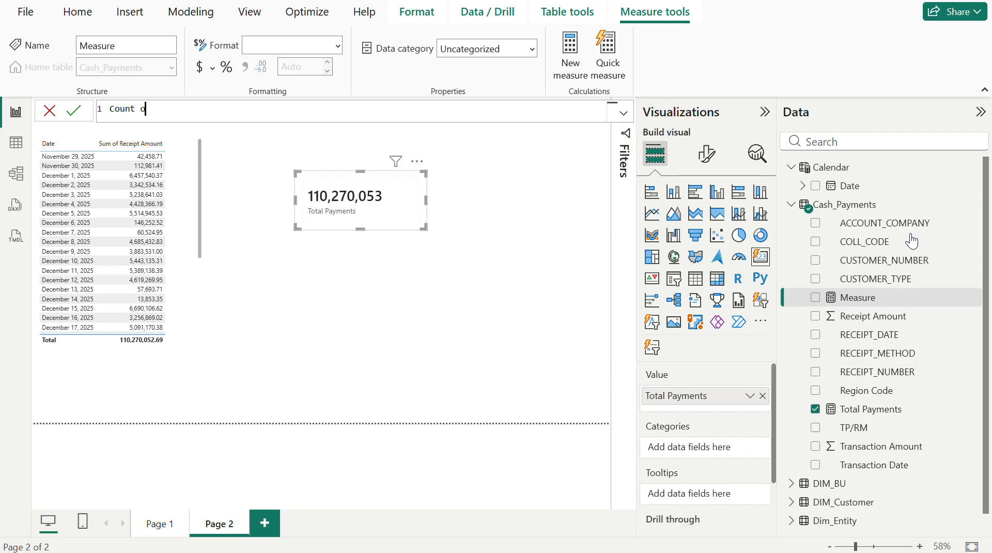
type("f Receipts = count")
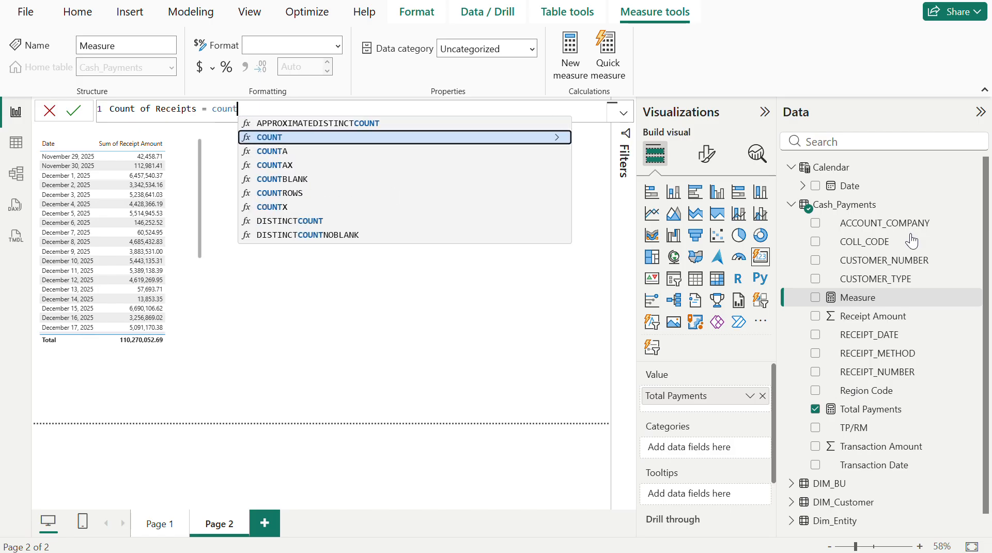
type("(")
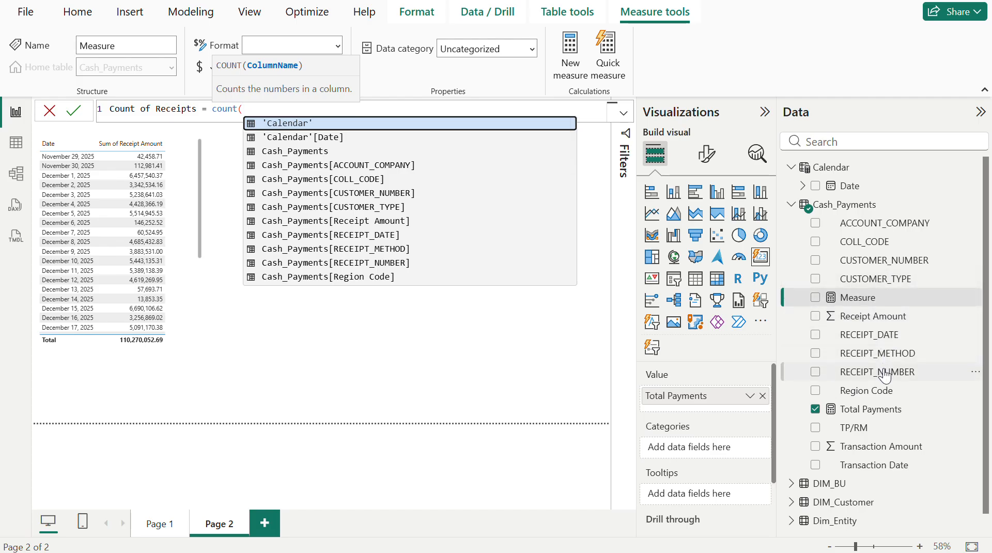
- Define the measure as count(Cash_Payments[RECEIPT_NUMBER]) and commit the formula
type("recei")
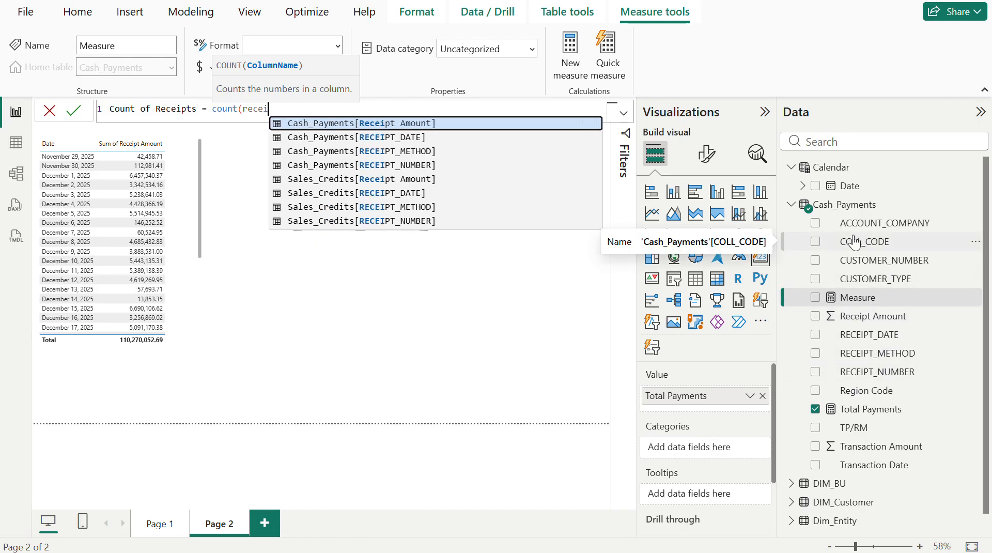
type("p")
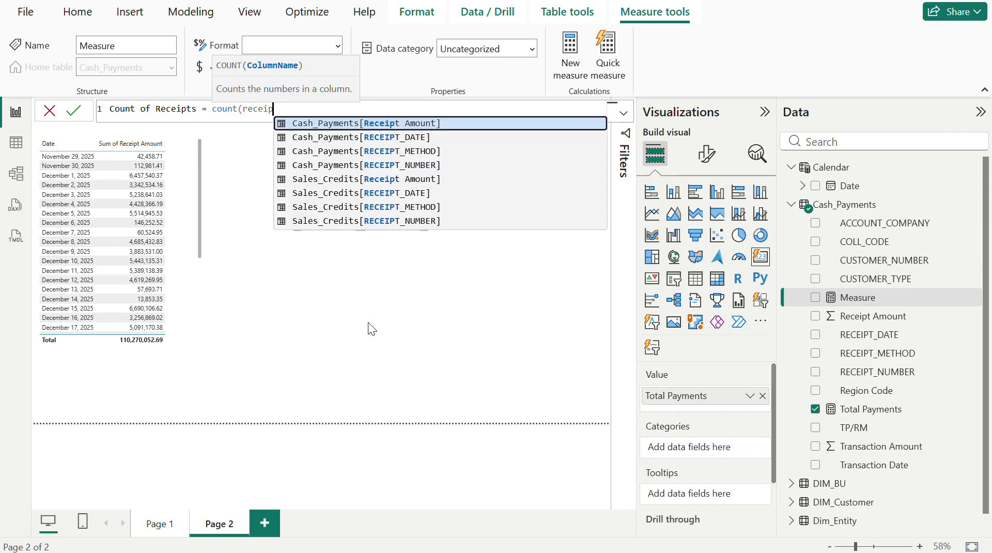
type("t_n")
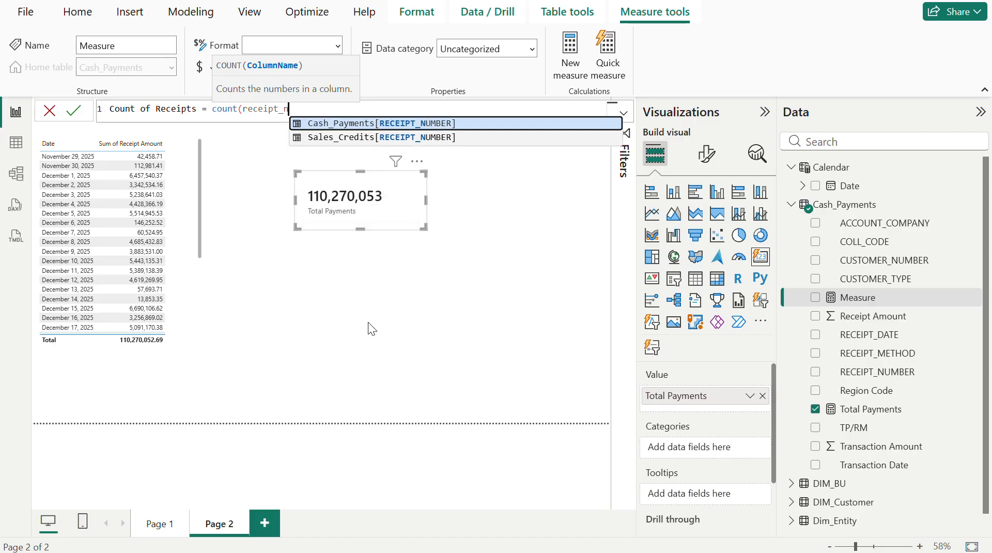
left_click(366, 127)
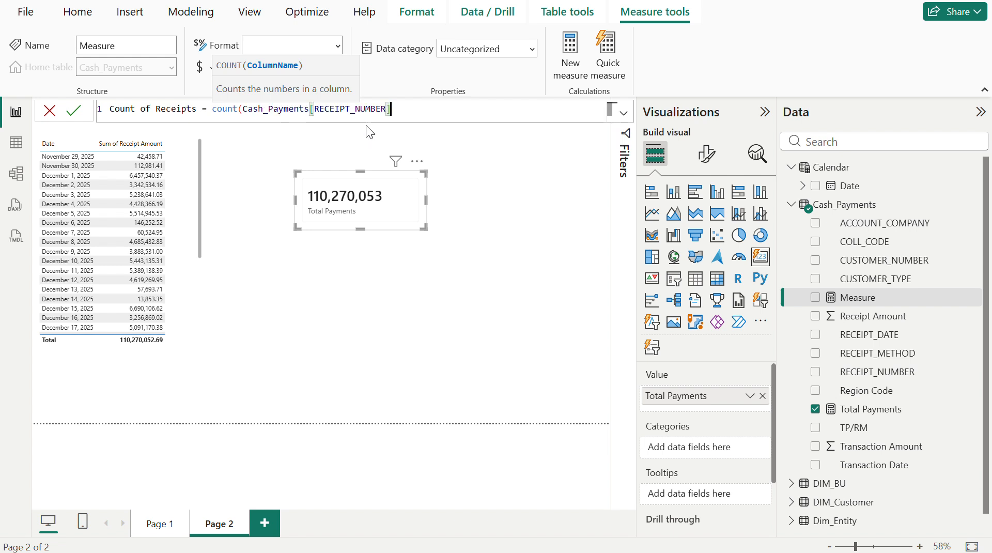
type(")")
key("Return")
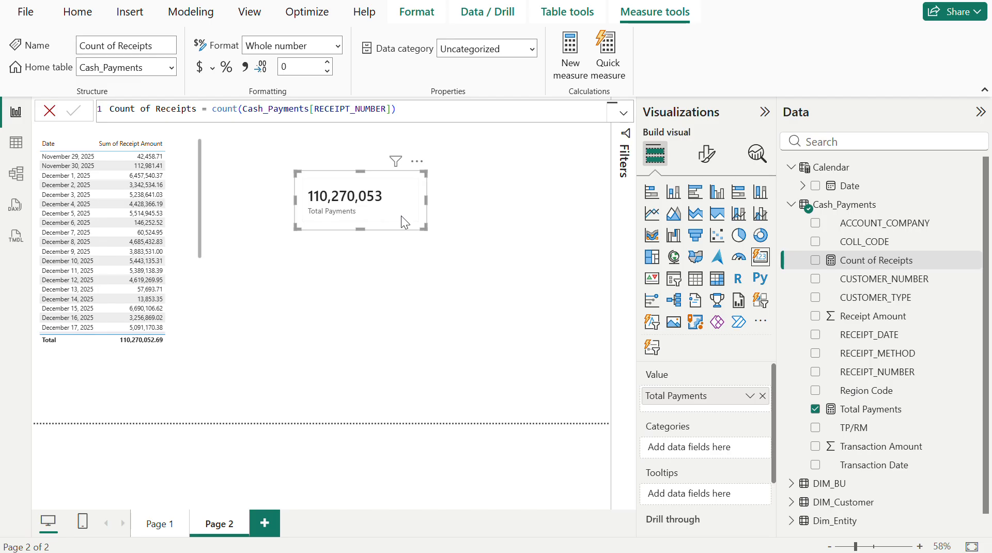
- Duplicate the Total Payments card on Page 2
key("ctrl+c")
key("ctrl+v")
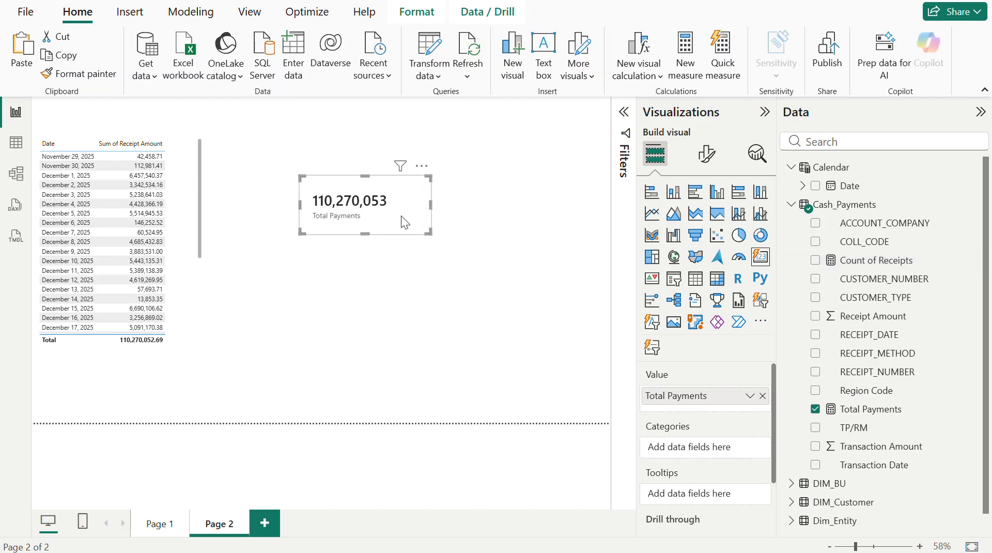
- Place the duplicated card below the Total Payments card and replace its Total Payments value with the Count of Receipts measure
left_click_drag(401, 216, 393, 289)
right_click(393, 289)
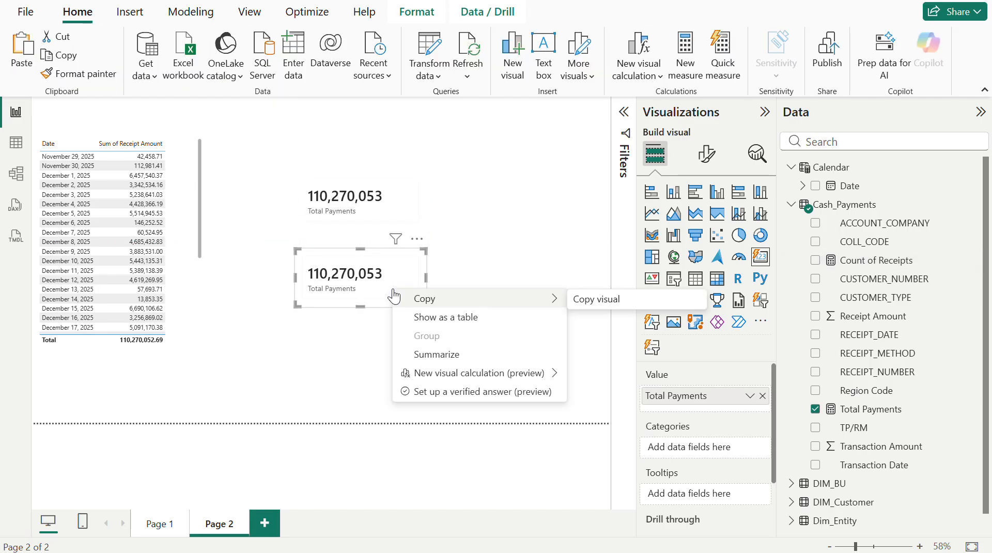
left_click(380, 281)
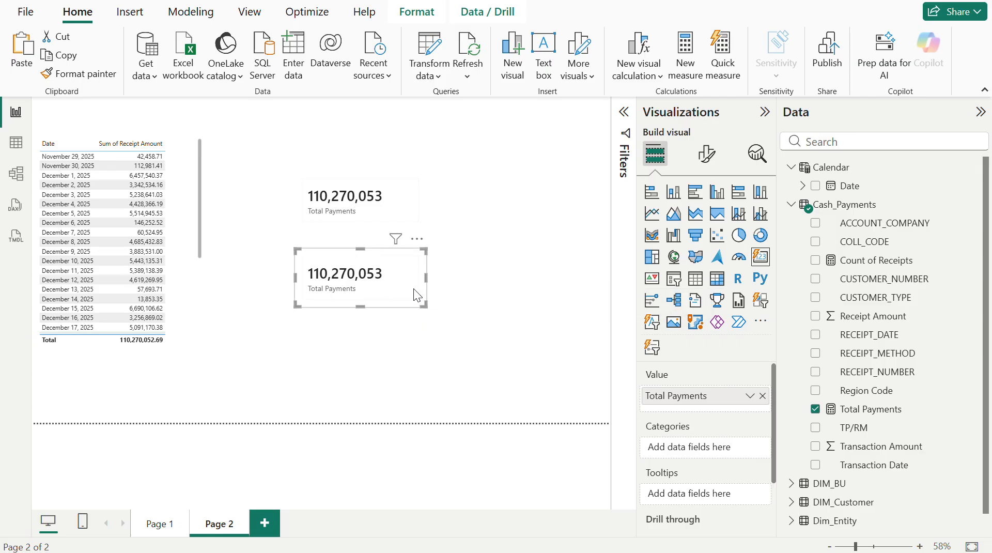
left_click(763, 396)
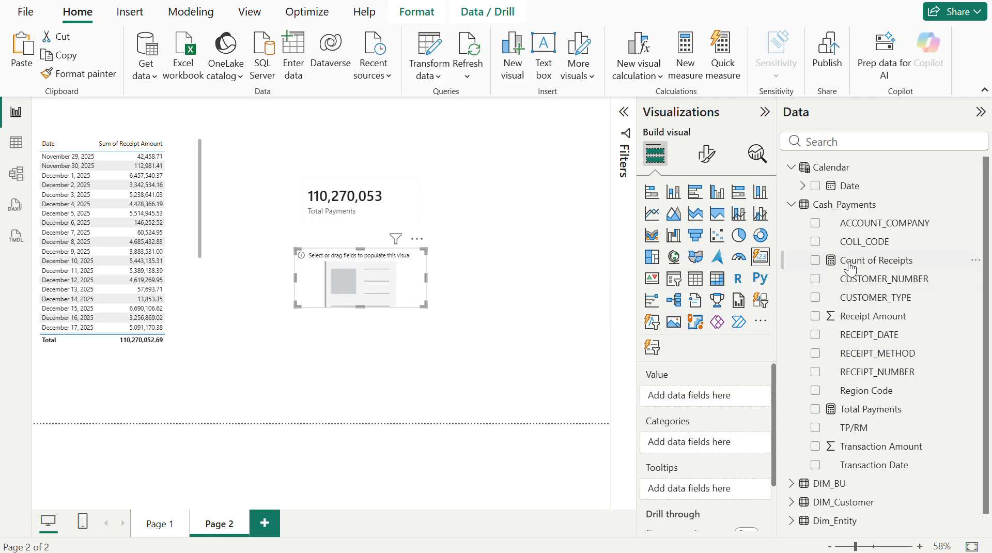
left_click(815, 261)
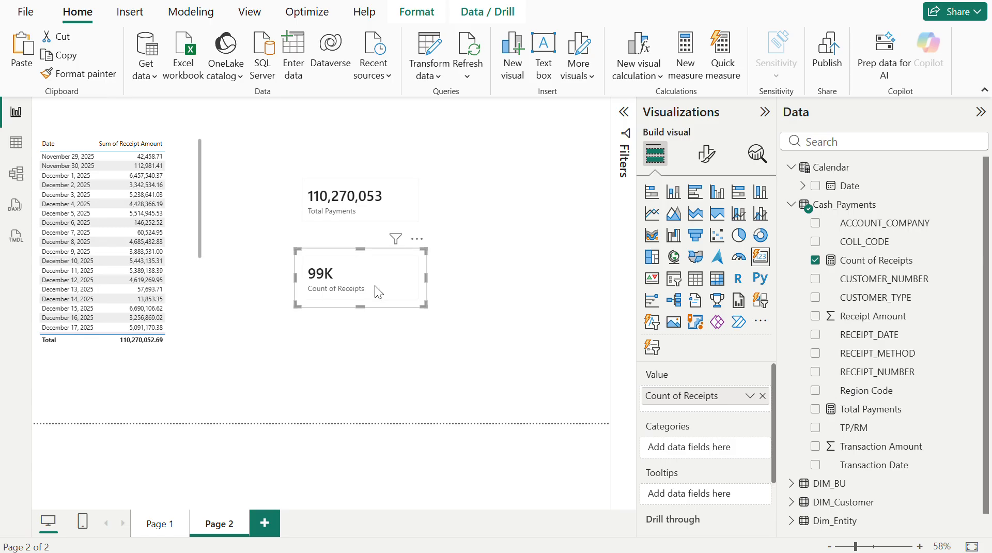
- In the new card's visual formatting, apply the Cards settings to Count of Receipts only
left_click(710, 156)
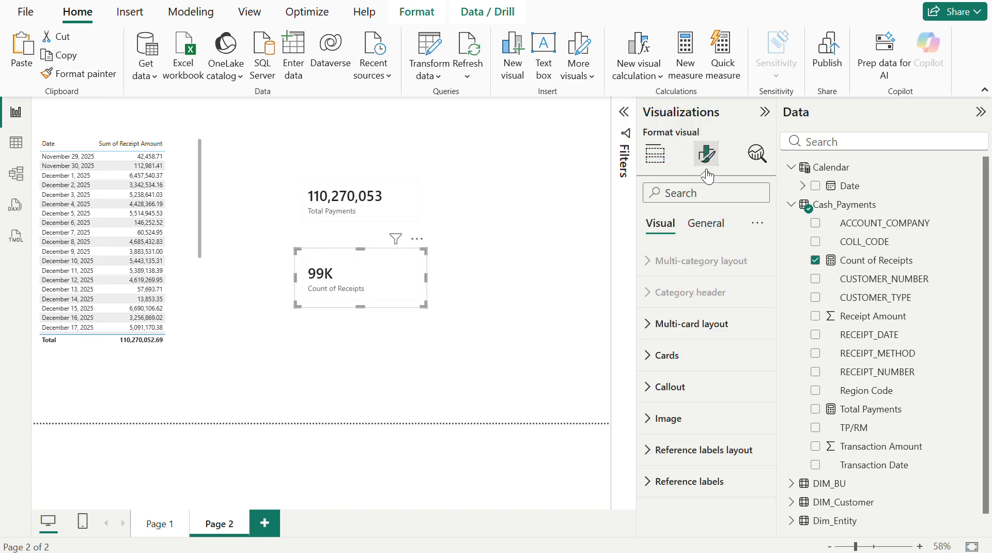
left_click(674, 367)
scroll(689, 400, "down", 10)
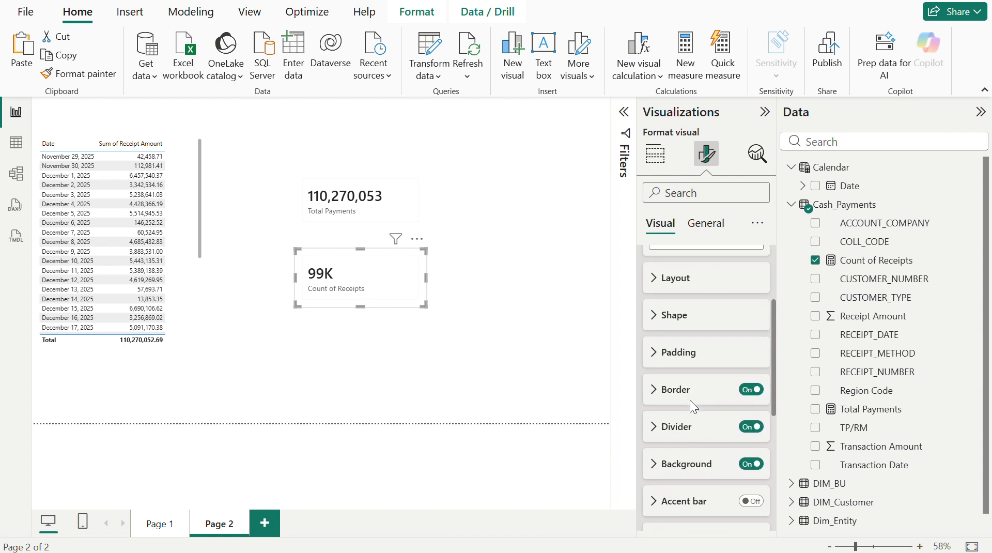
scroll(689, 399, "up", 8)
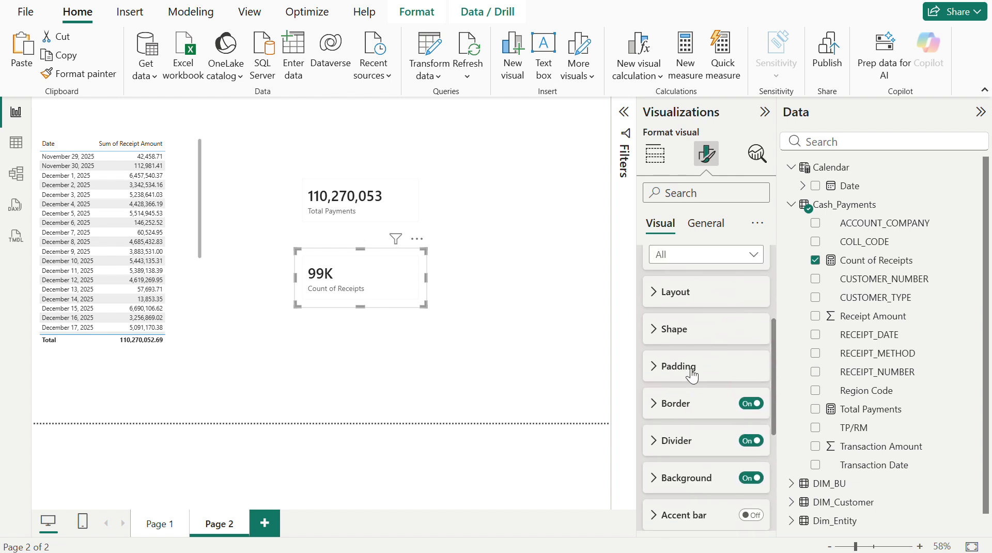
left_click(700, 327)
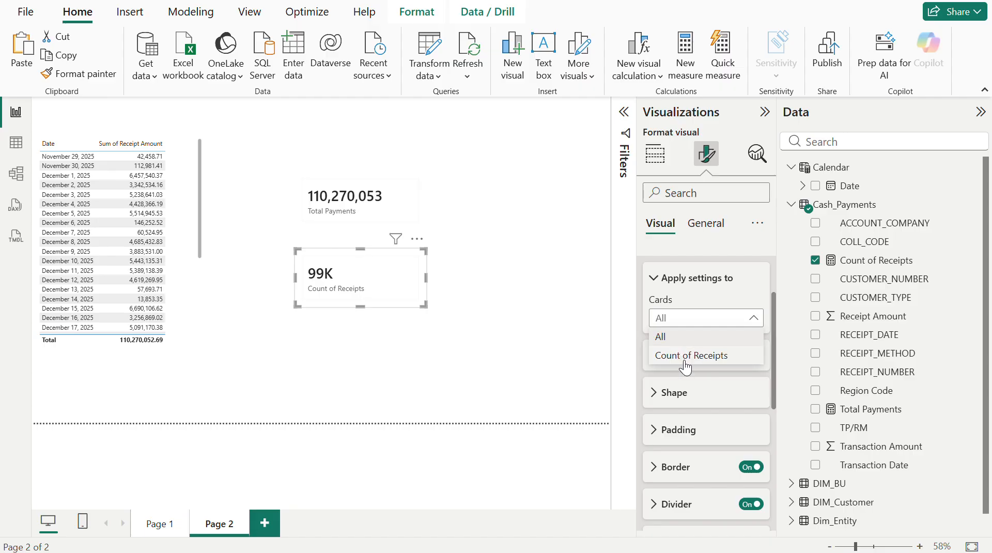
left_click(689, 357)
scroll(688, 408, "down", 5)
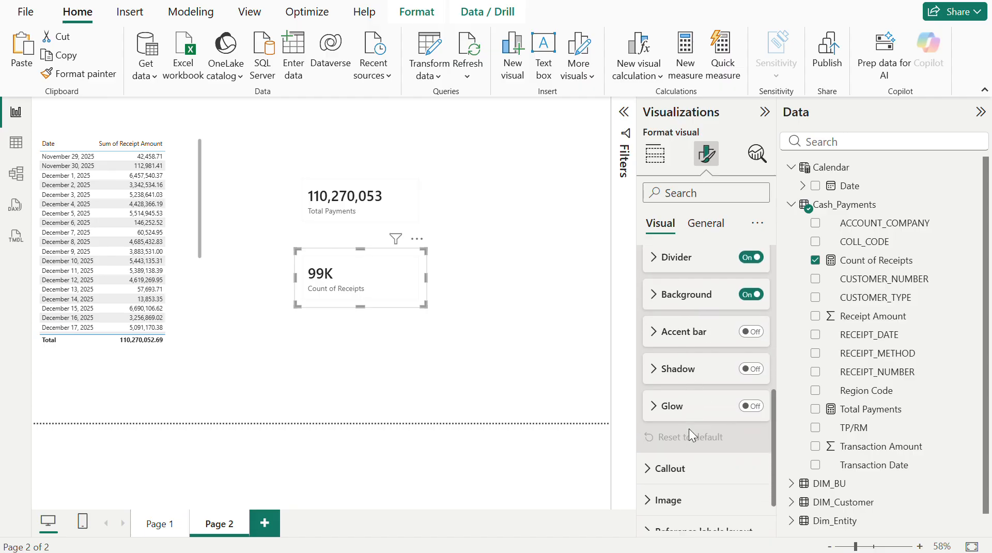
scroll(690, 436, "down", 3)
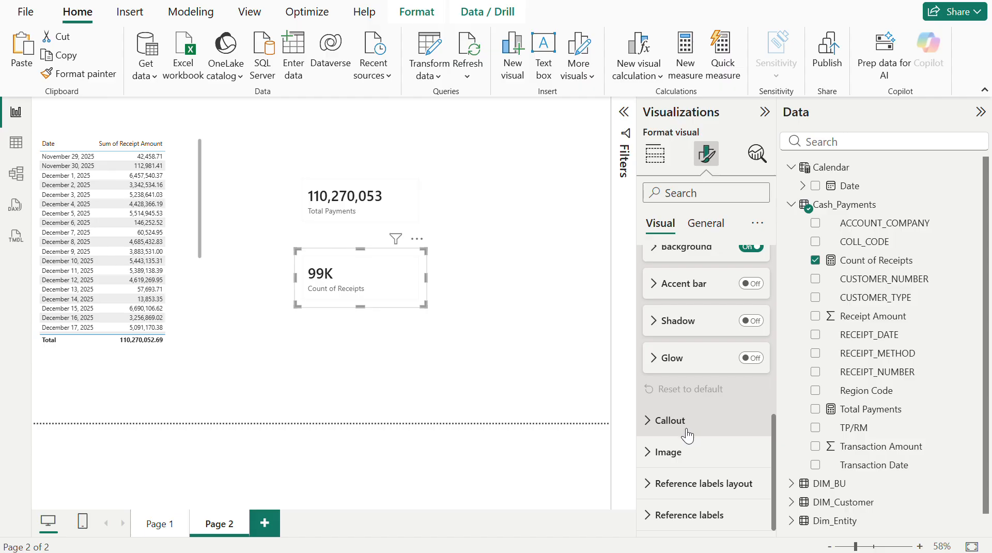
- Apply the Callout settings to Count of Receipts and set its value's display units to None
left_click(680, 424)
scroll(679, 418, "down", 1)
left_click(684, 324)
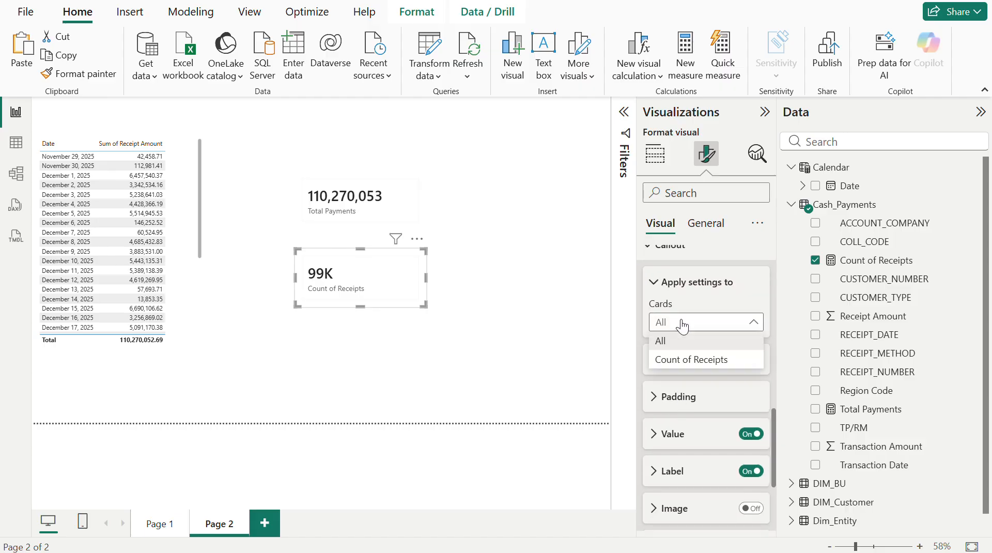
left_click(685, 357)
scroll(690, 415, "down", 2)
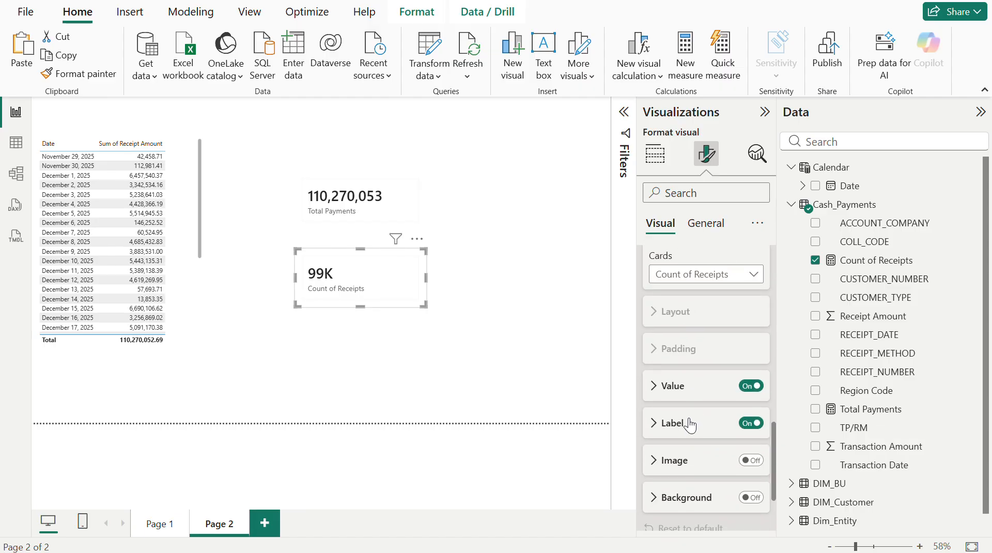
left_click(672, 386)
scroll(702, 434, "down", 3)
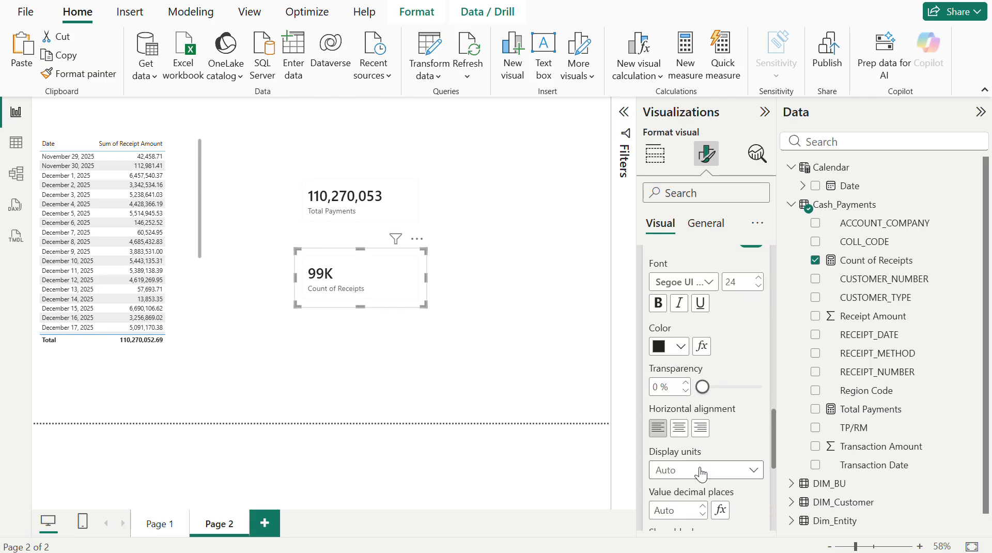
left_click(699, 469)
left_click(670, 360)
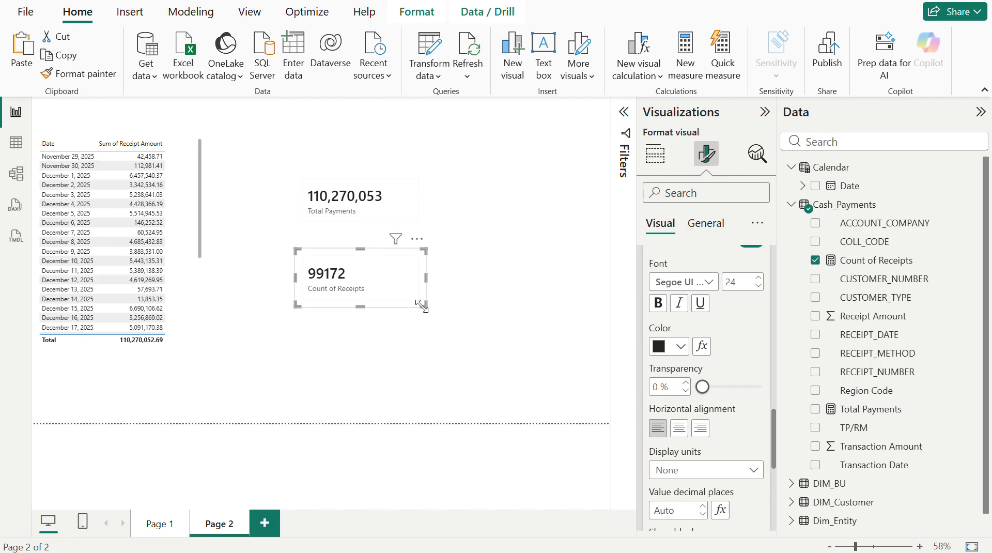
- Shrink the Count of Receipts card to fit its text and collapse the formatting and field panes to enlarge the canvas
left_click_drag(422, 306, 375, 302)
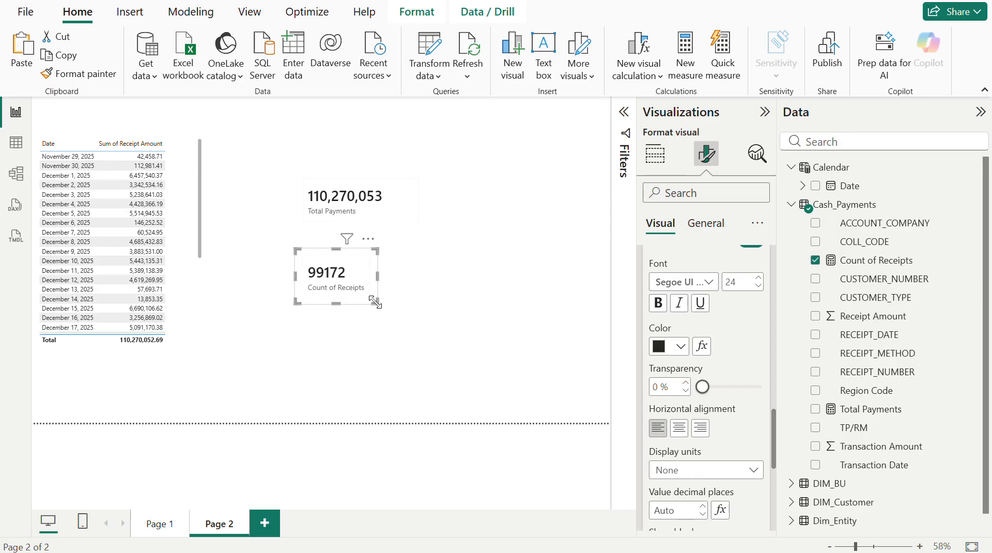
left_click(468, 306)
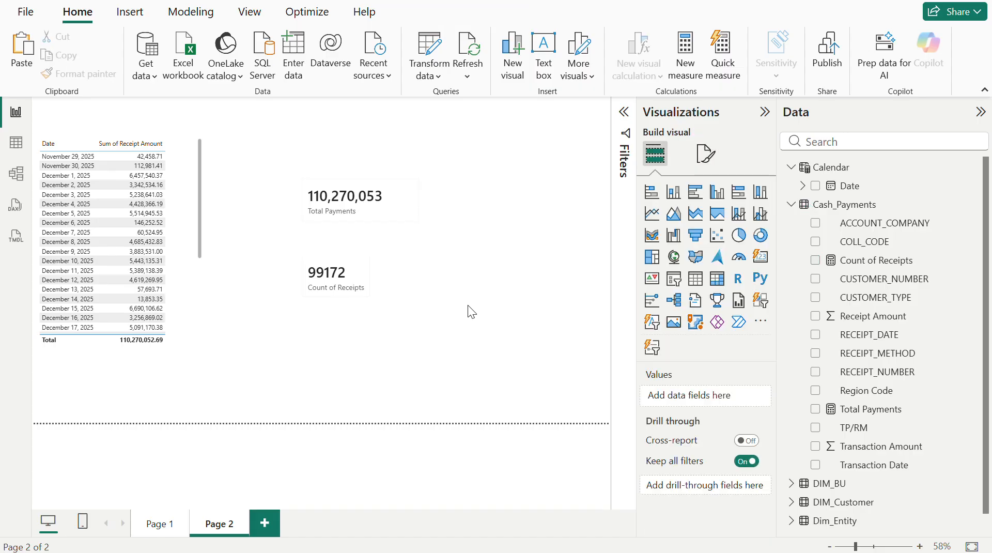
left_click(360, 274)
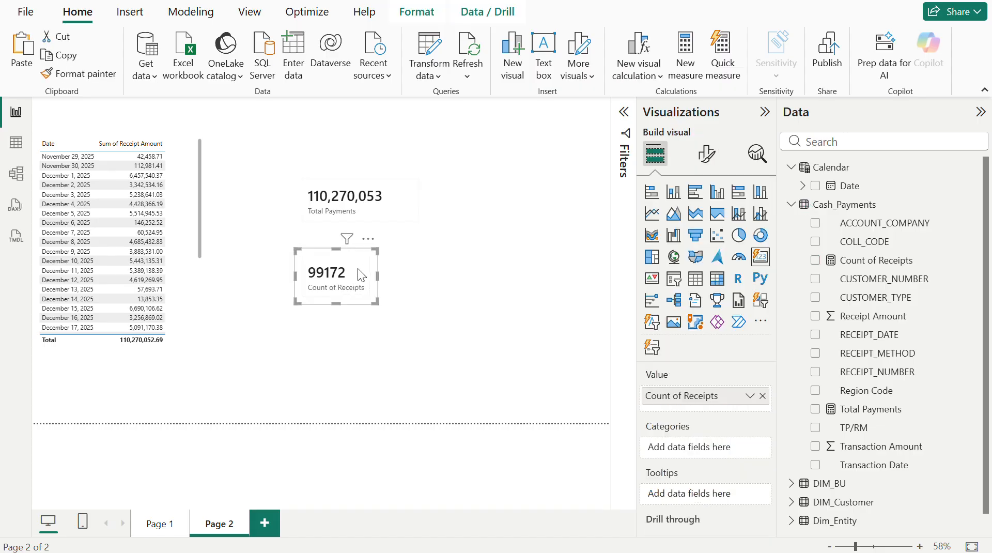
left_click(764, 114)
left_click(981, 113)
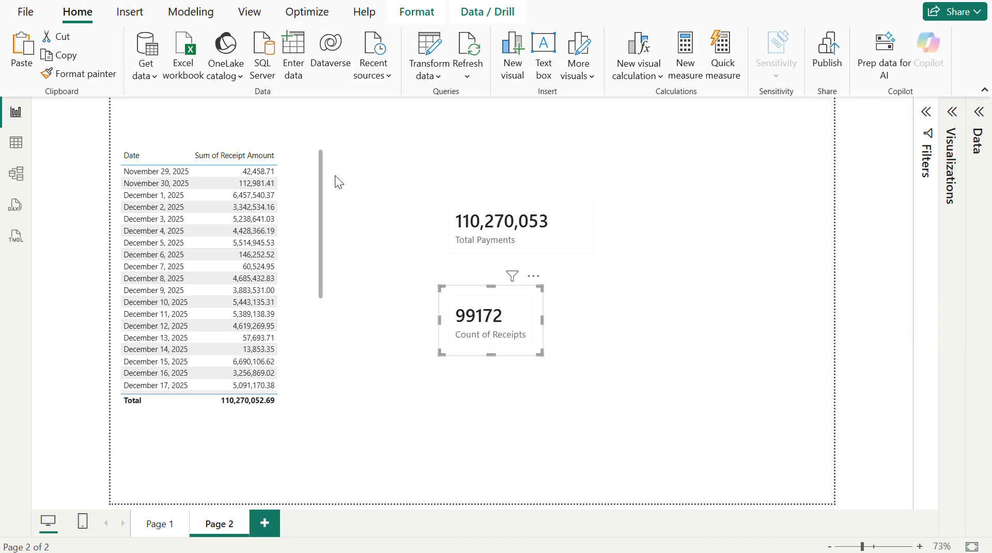
- Compare the Cash_Payments row count and the RECEIPT_NUMBER column's distinct values in the table data with the report cards
left_click(16, 143)
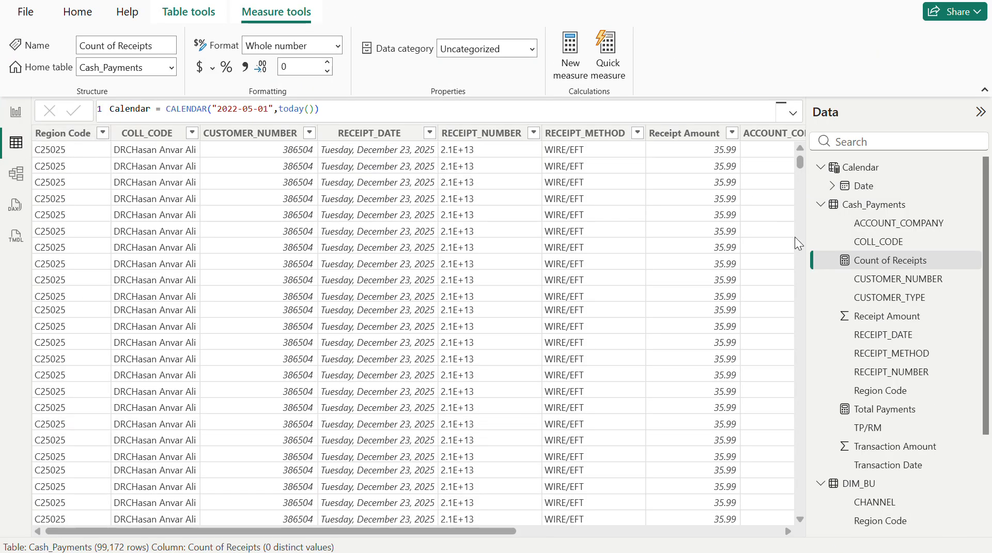
left_click(878, 373)
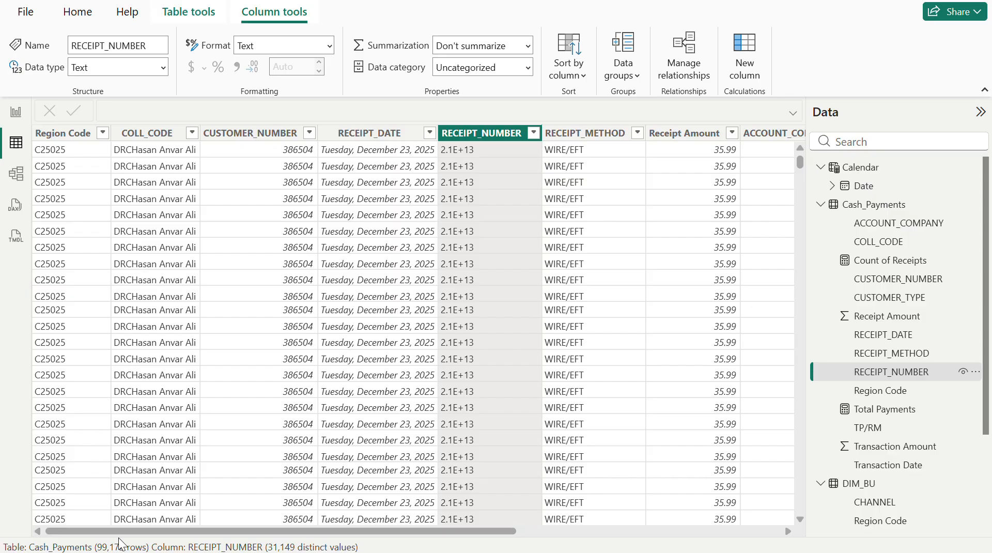
left_click(15, 112)
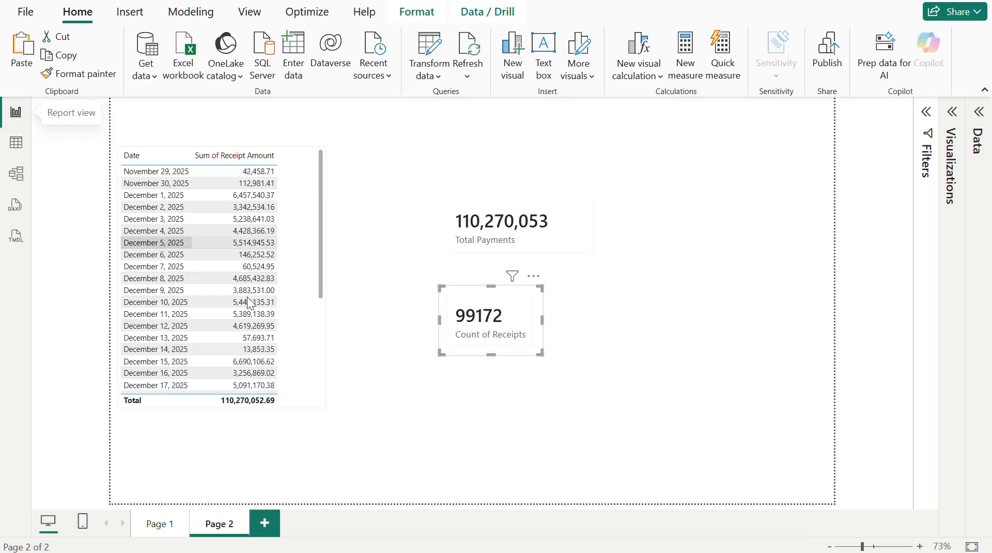
left_click(16, 144)
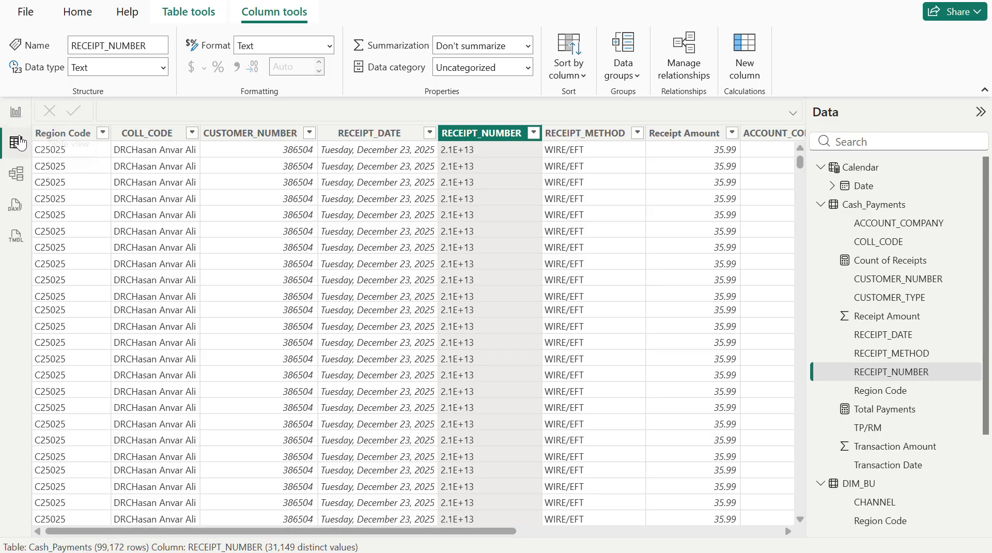
left_click(16, 115)
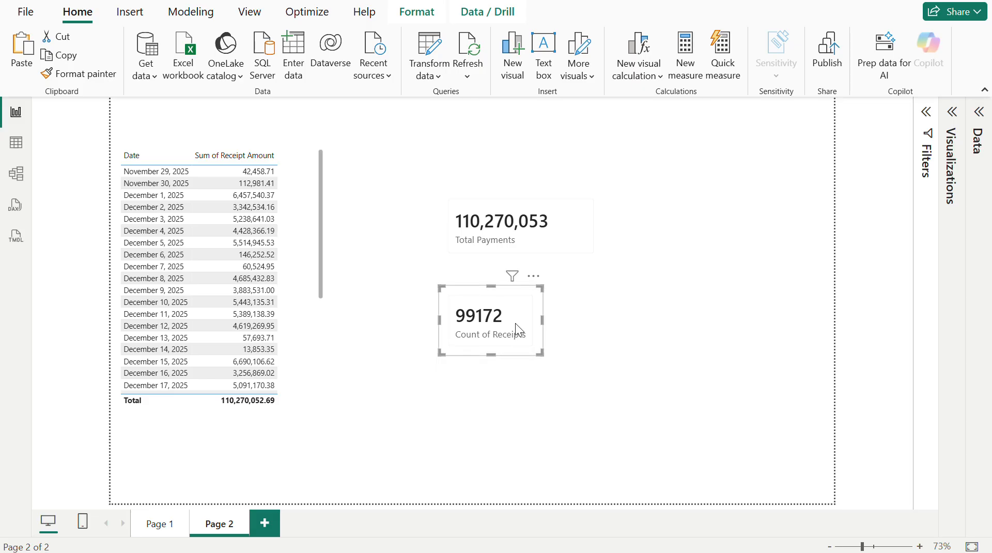
left_click(515, 238)
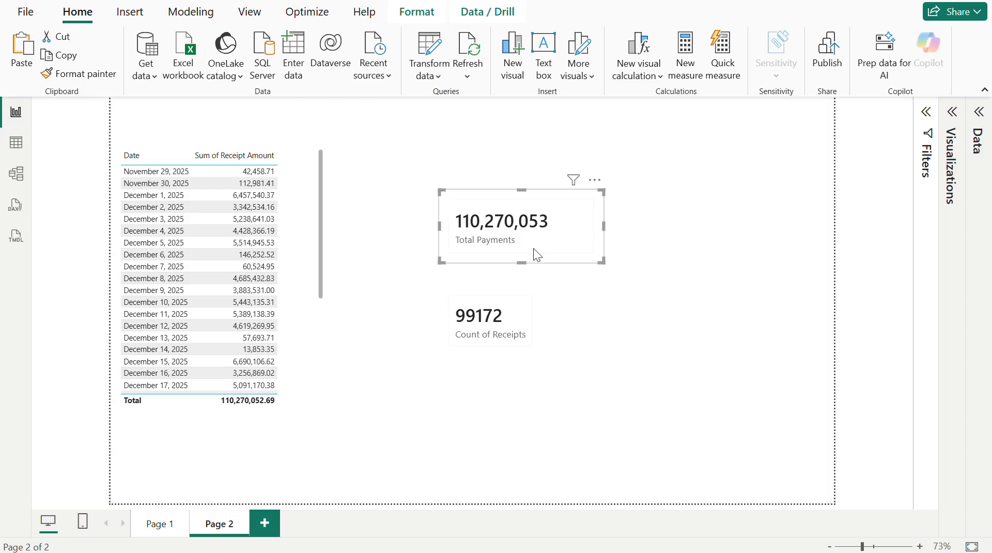
- Change the Count of Receipts measure's formula to DISTINCTCOUNT(Cash_Payments[RECEIPT_NUMBER]) and commit it
left_click(508, 323)
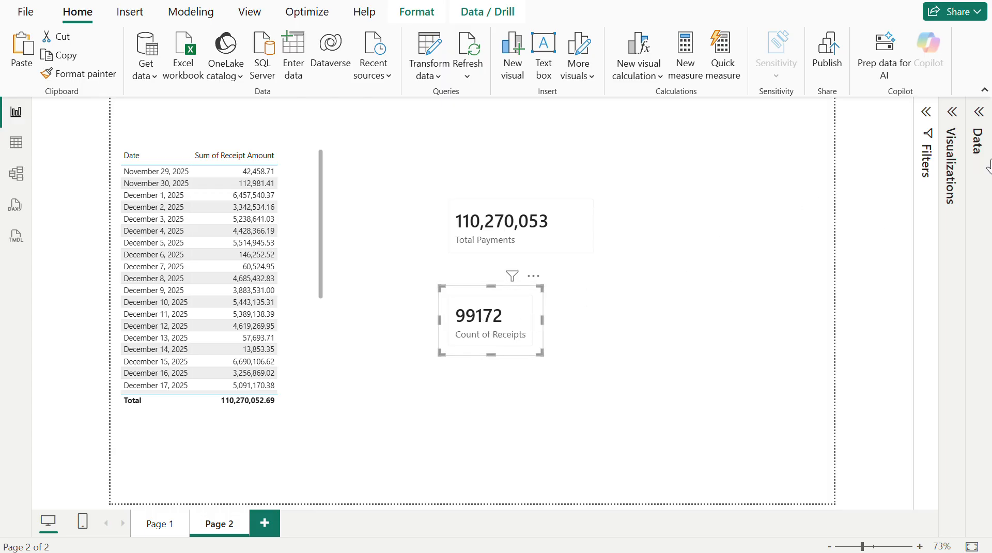
left_click(980, 113)
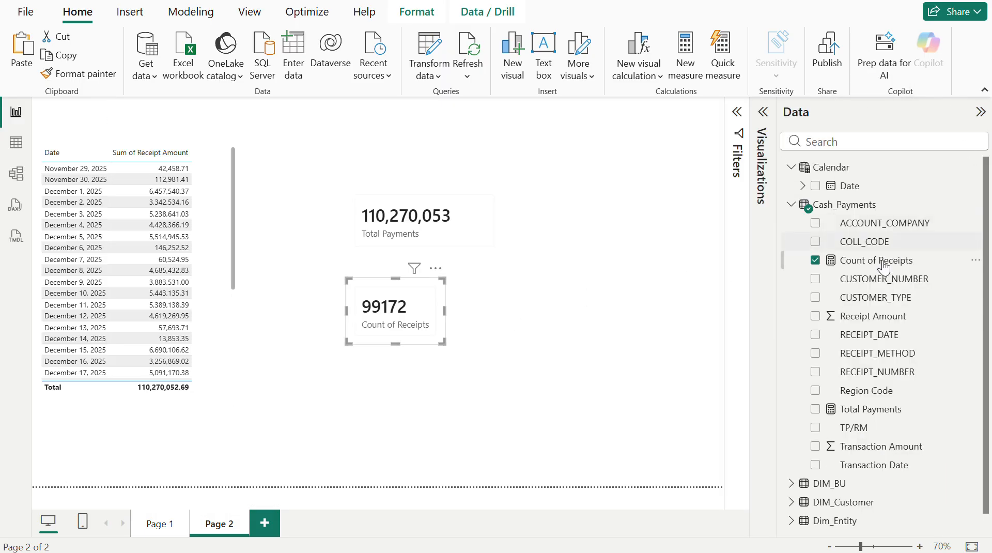
left_click(859, 265)
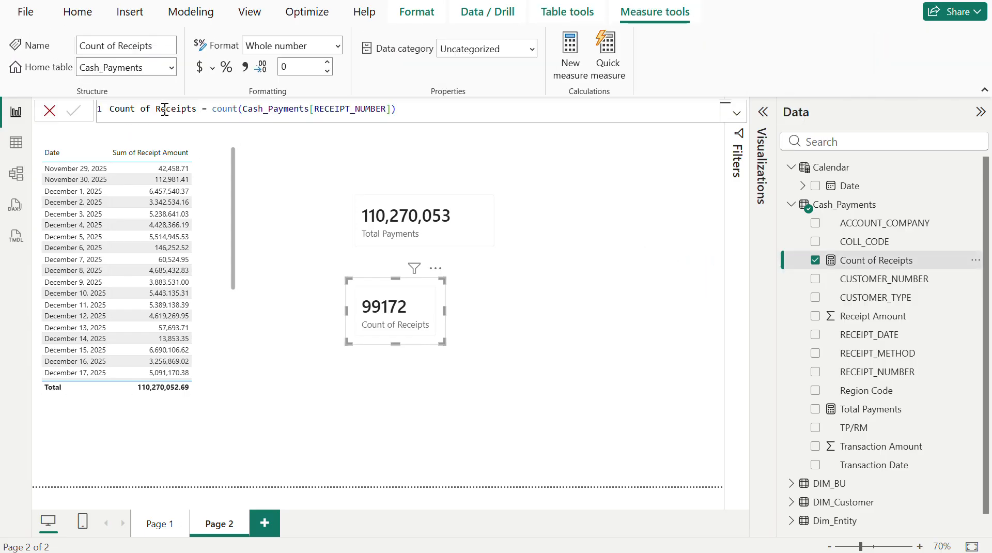
left_click(237, 107)
key("BackSpace")
key("BackSpace")
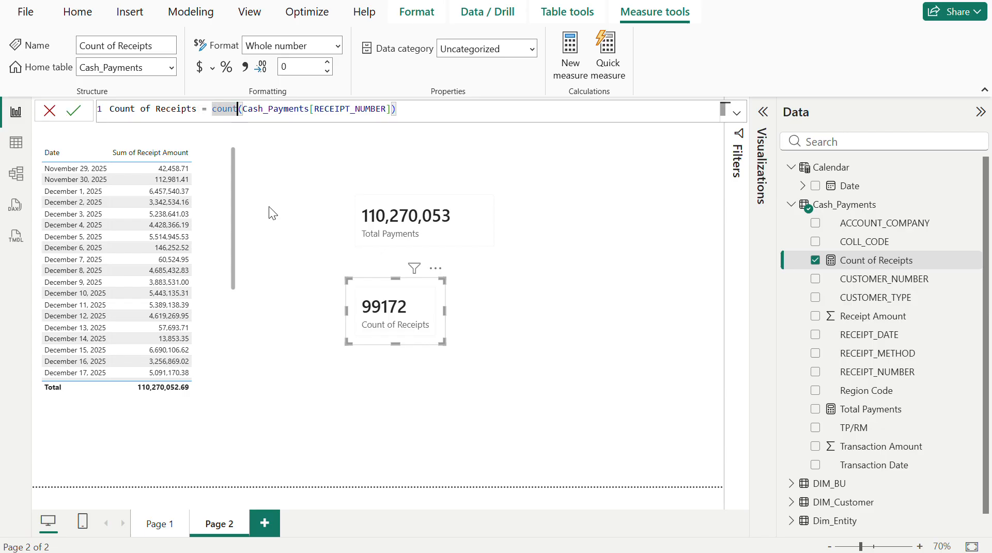
key("BackSpace")
key("BackSpace")
key("BackSpace")
type("dis")
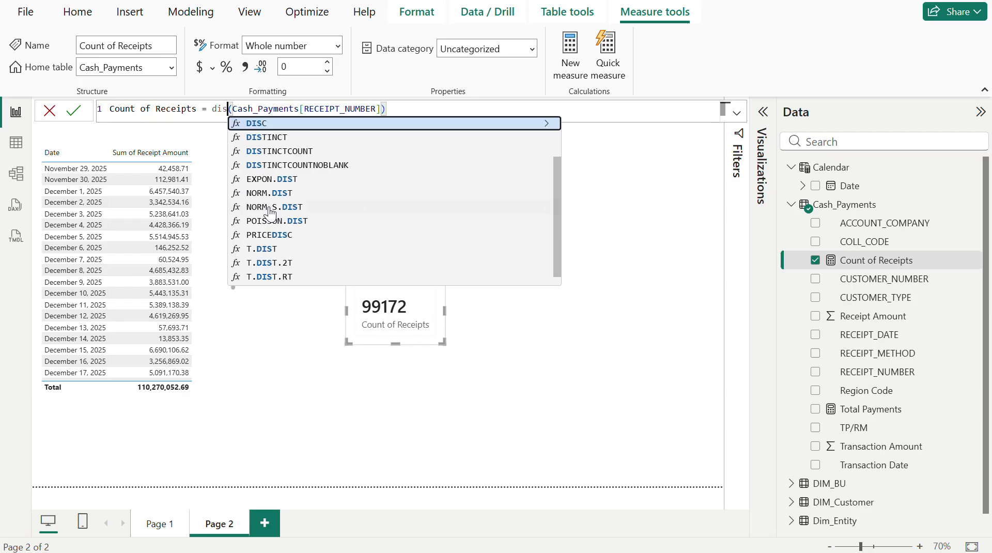
left_click(308, 152)
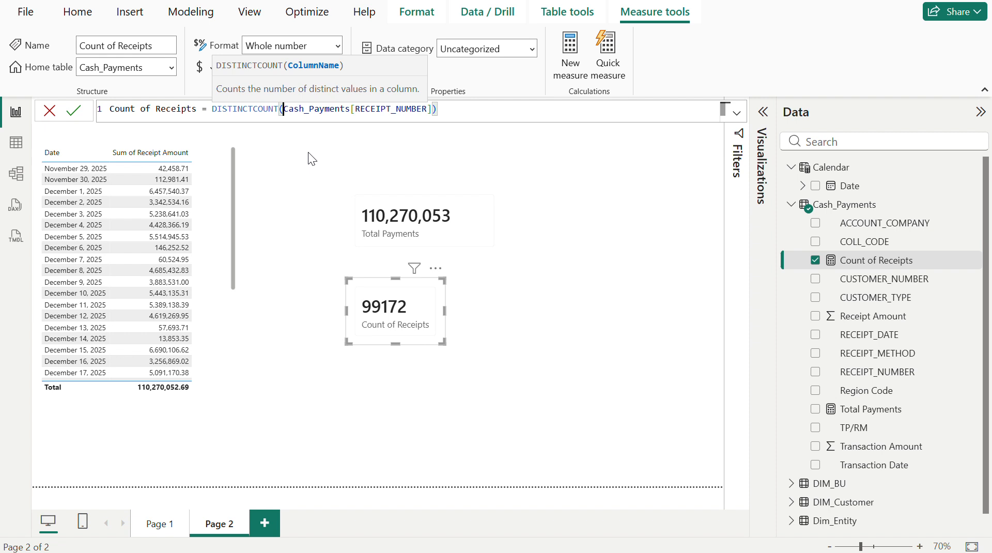
left_click(457, 112)
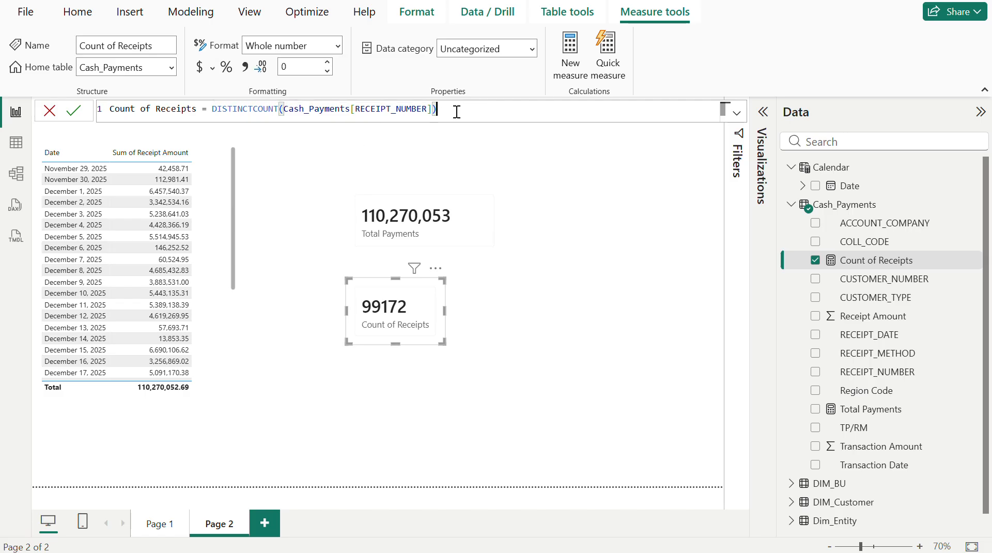
key("Return")
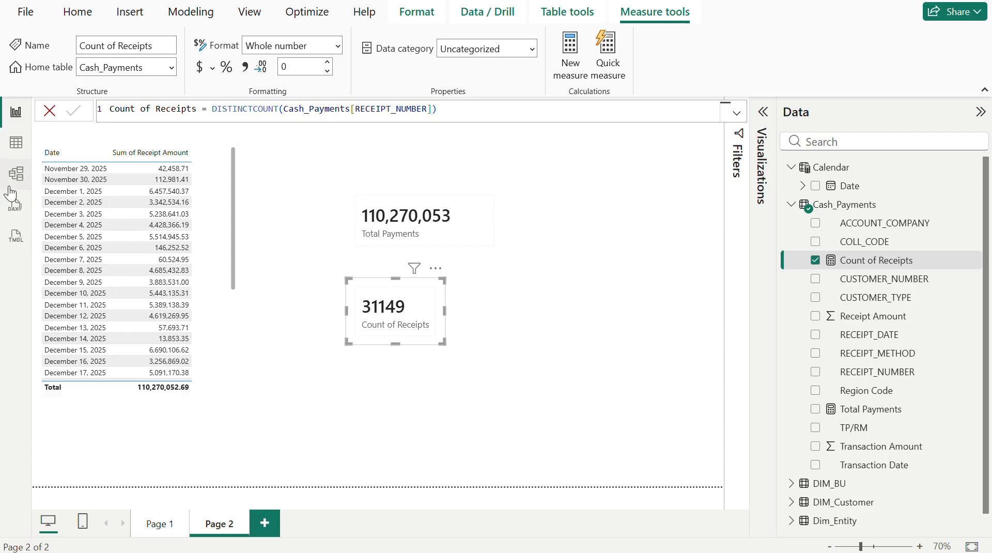
- Check the RECEIPT_NUMBER distinct values in the table data, and move the Count of Receipts card beside the Total Payments card
left_click(13, 147)
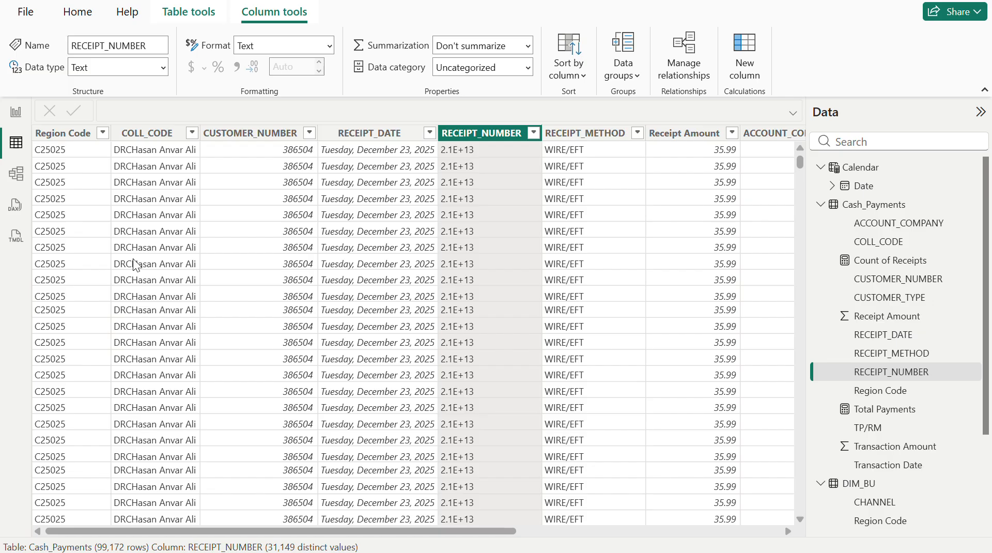
left_click(16, 115)
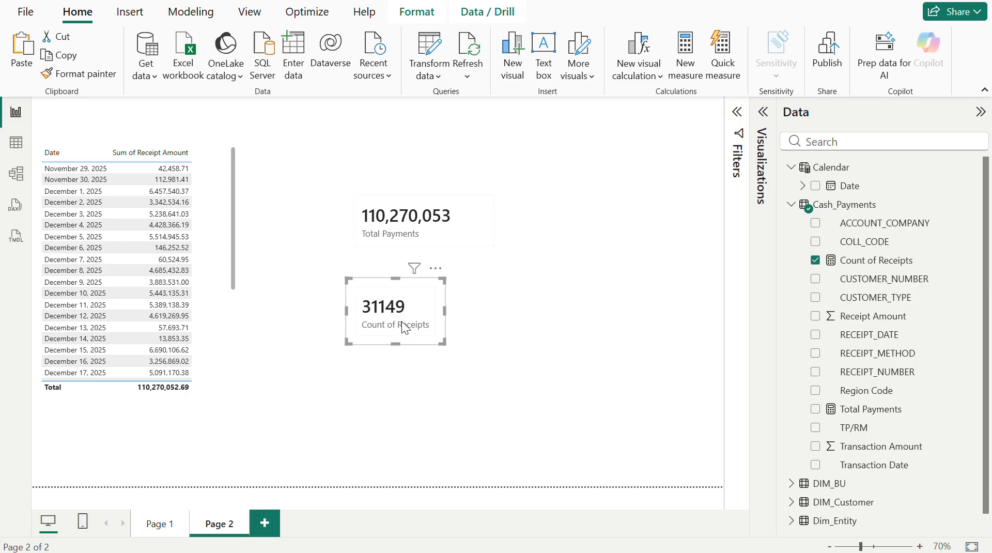
left_click_drag(404, 327, 567, 241)
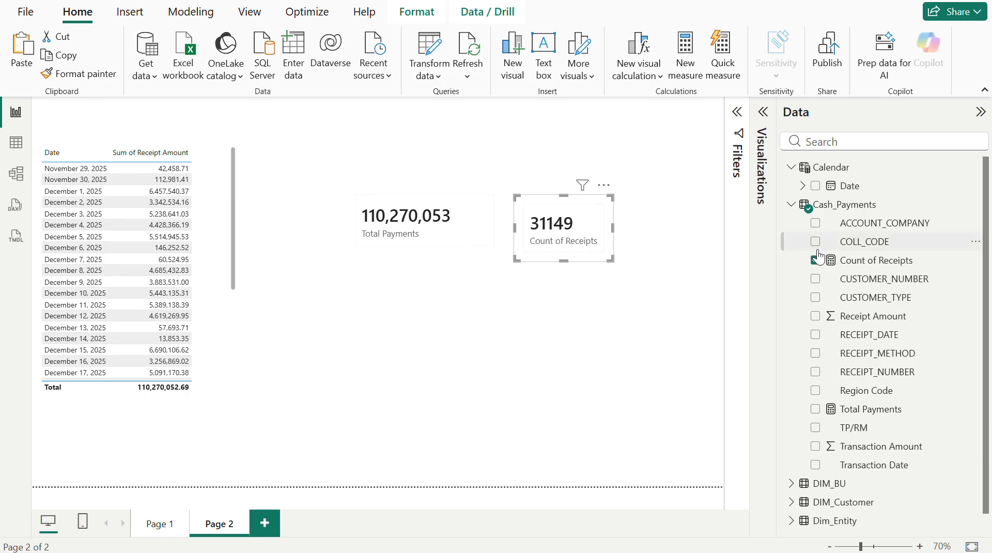
- Review the Count of Receipts measure's DISTINCTCOUNT formula
left_click(853, 278)
left_click(853, 264)
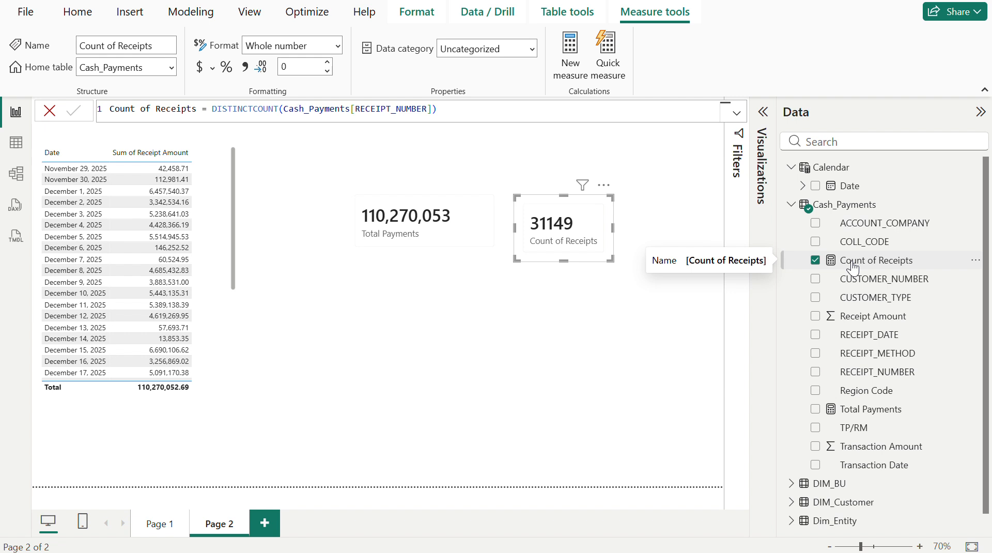
left_click(537, 109)
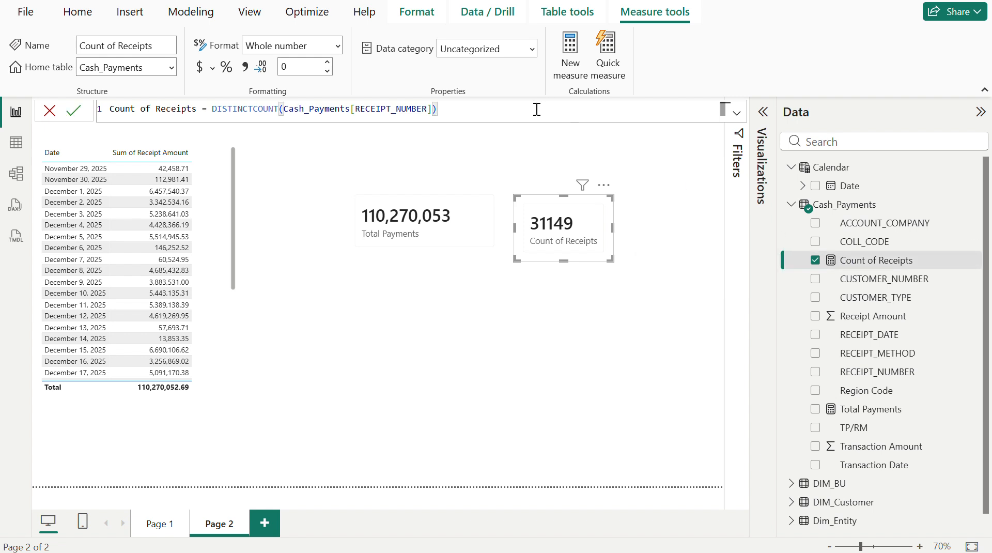
key("ctrl+a")
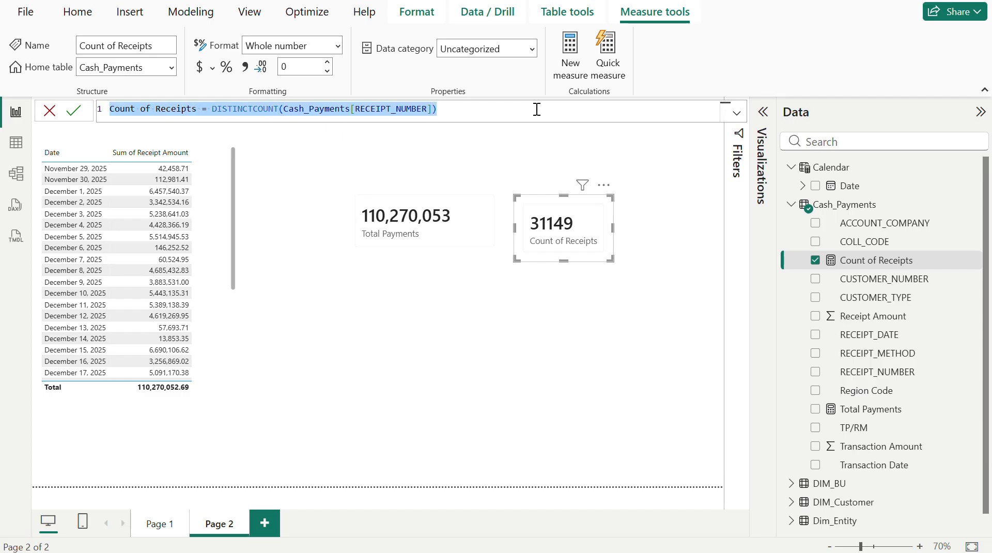
left_click(521, 155)
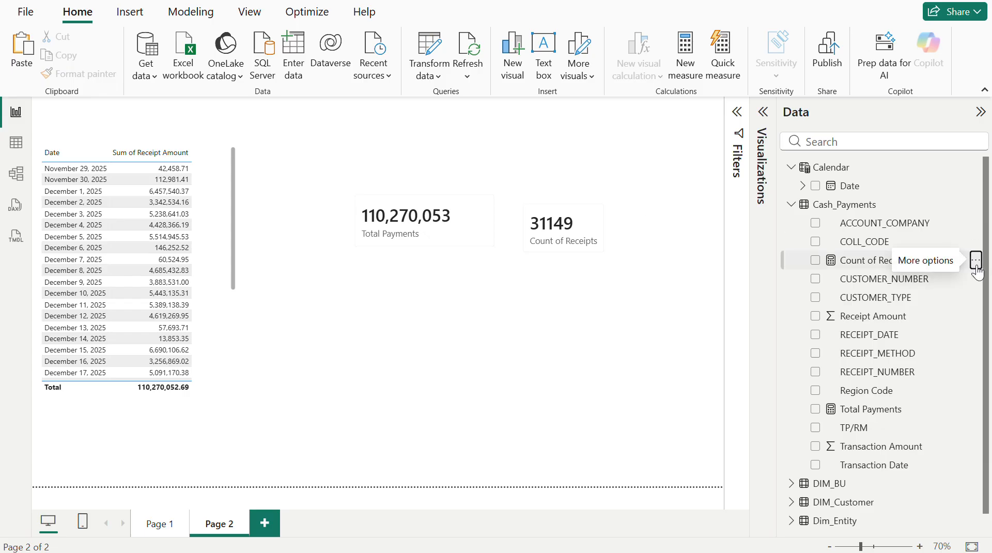
- View the available options for the Count of Receipts measure and Cash_Payments table, and move the Count of Receipts card farther from the Total Payments card
left_click(977, 262)
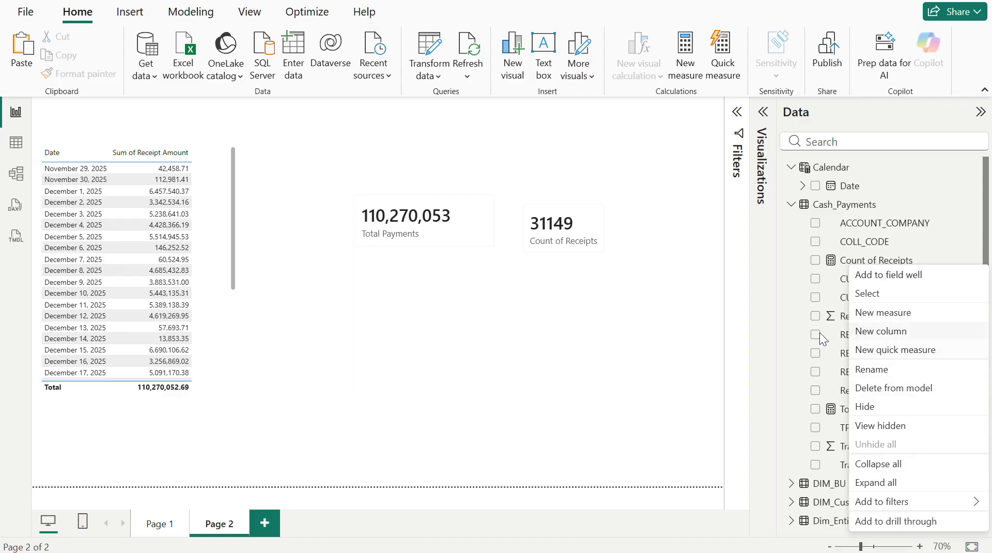
key("Escape")
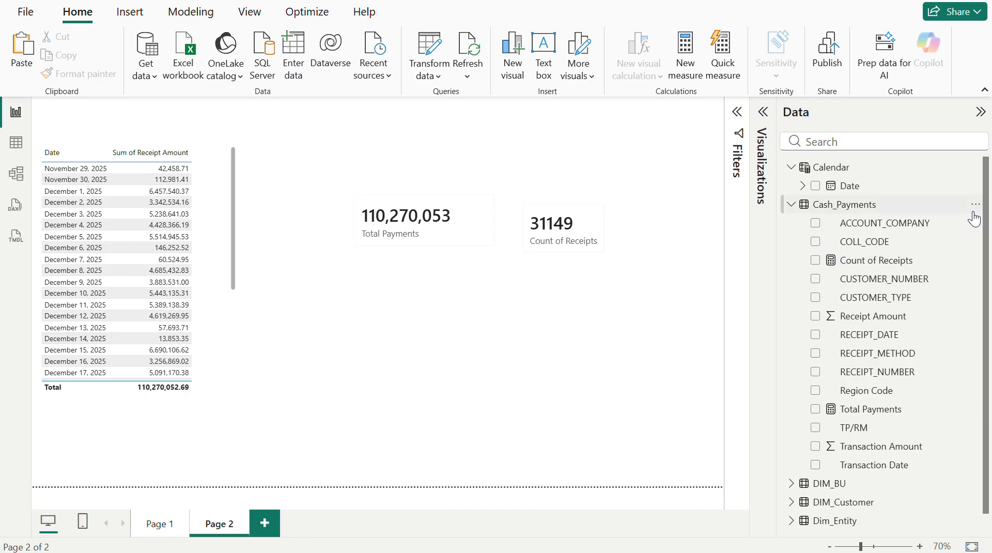
left_click(978, 212)
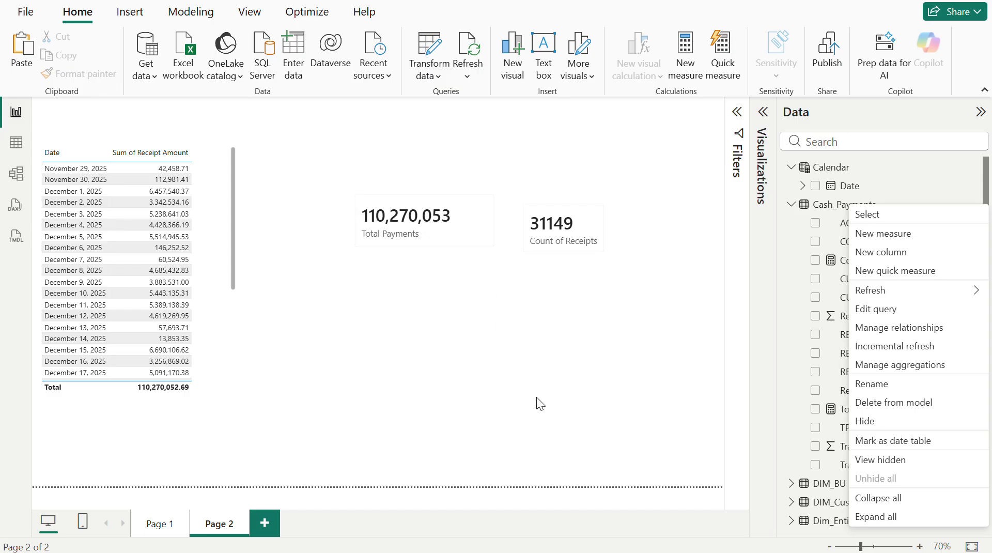
left_click(572, 428)
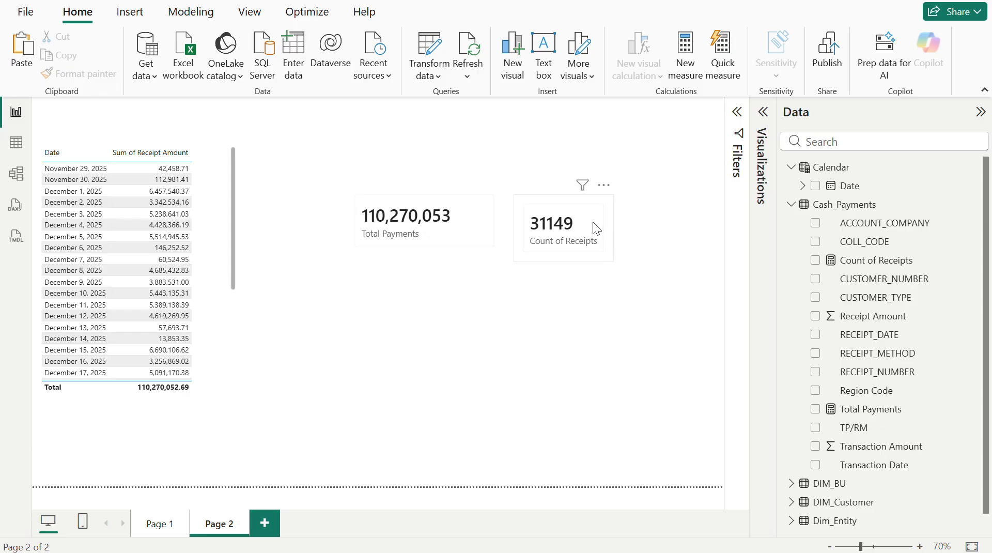
left_click_drag(594, 221, 623, 204)
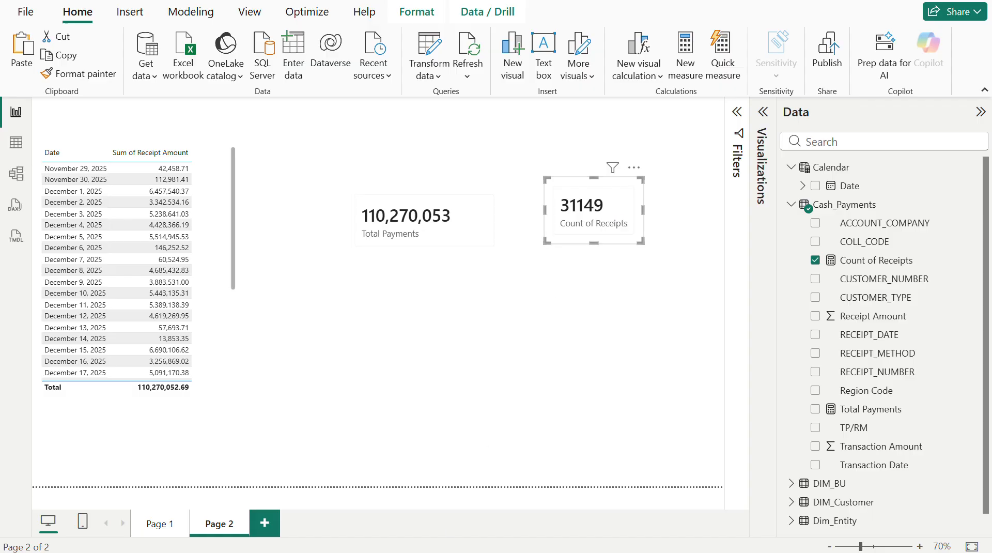
- Switch to the DAX function reference on Microsoft Learn in the browser and read the AVERAGE page under Aggregation functions
left_click(373, 488)
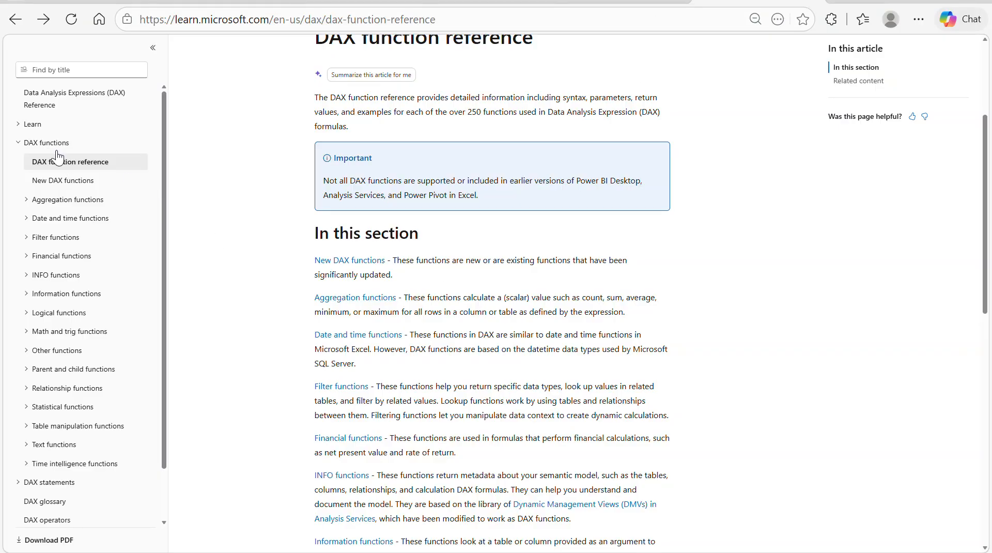
scroll(58, 158, "up", 3)
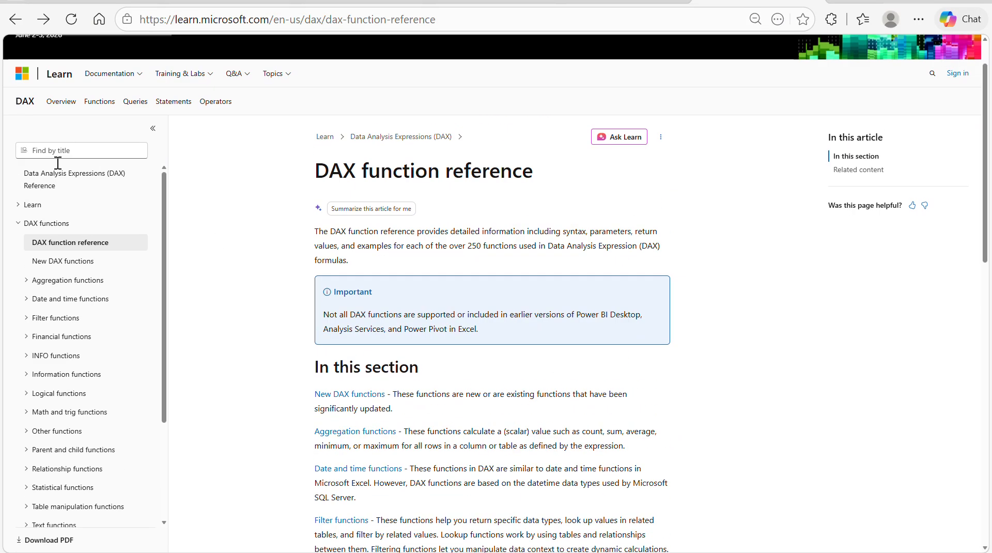
left_click(57, 283)
scroll(70, 390, "down", 2)
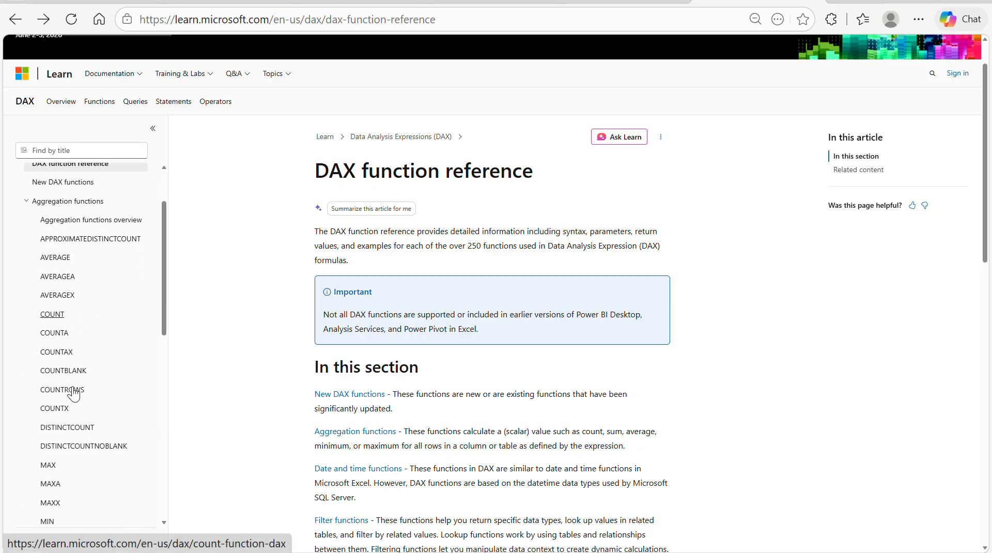
left_click(58, 261)
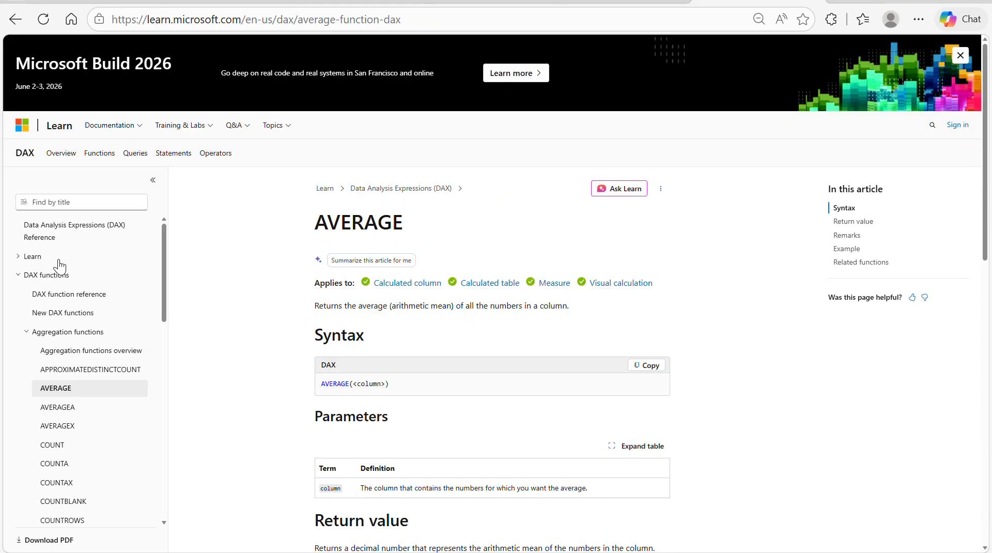
scroll(504, 432, "down", 5)
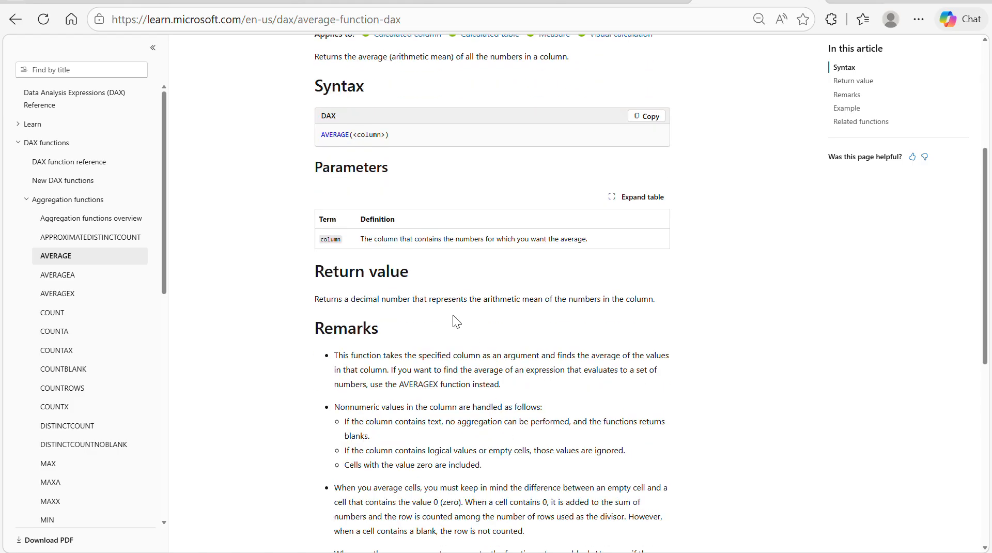
scroll(525, 422, "down", 1)
scroll(523, 421, "down", 7)
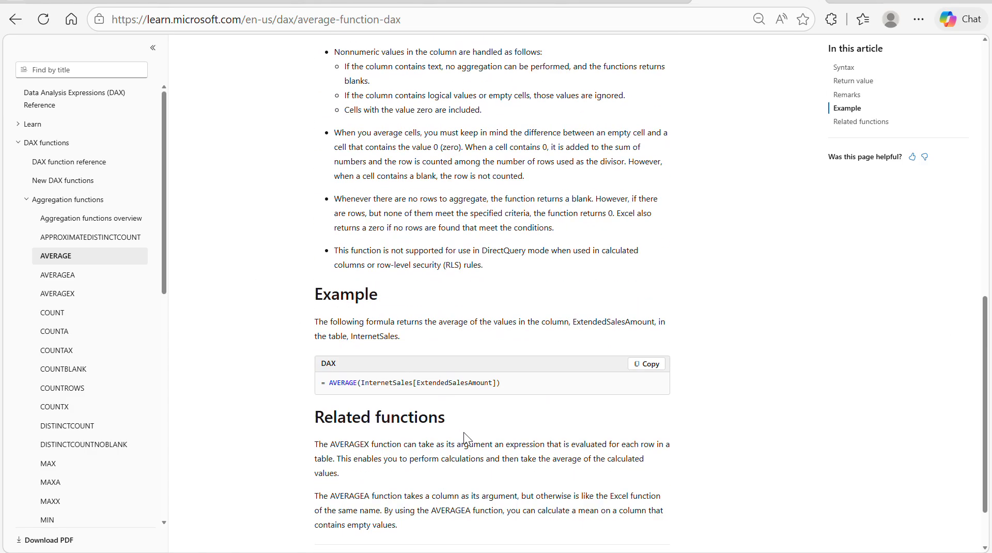
scroll(538, 399, "down", 2)
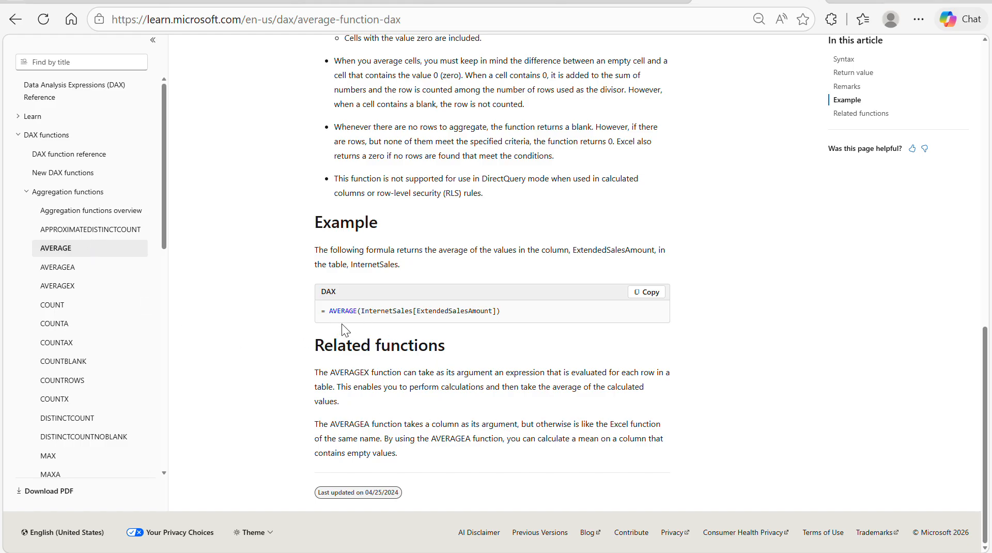
- Look through the COUNT and MAX function pages in the DAX reference, including their remarks and examples
left_click(53, 306)
scroll(476, 395, "down", 10)
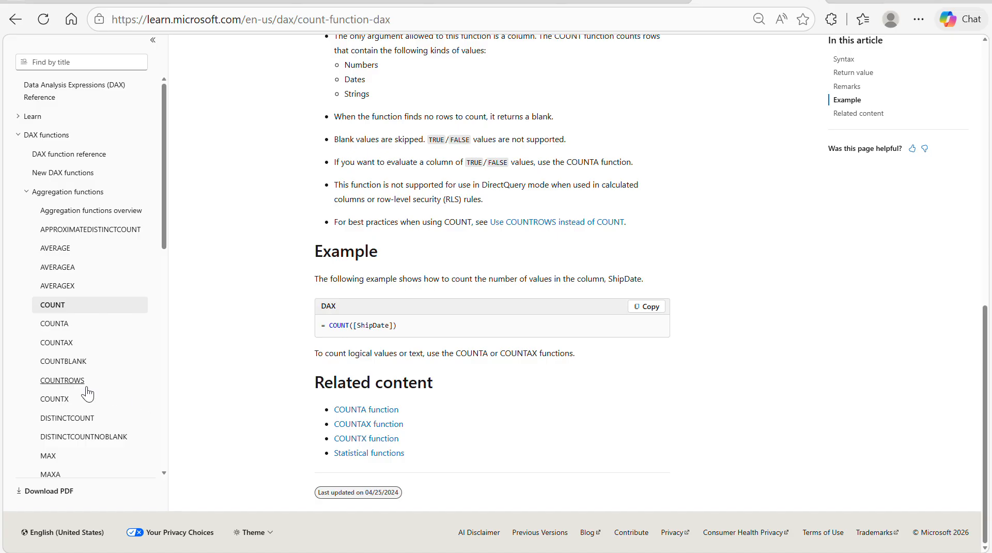
scroll(78, 392, "down", 2)
left_click(48, 357)
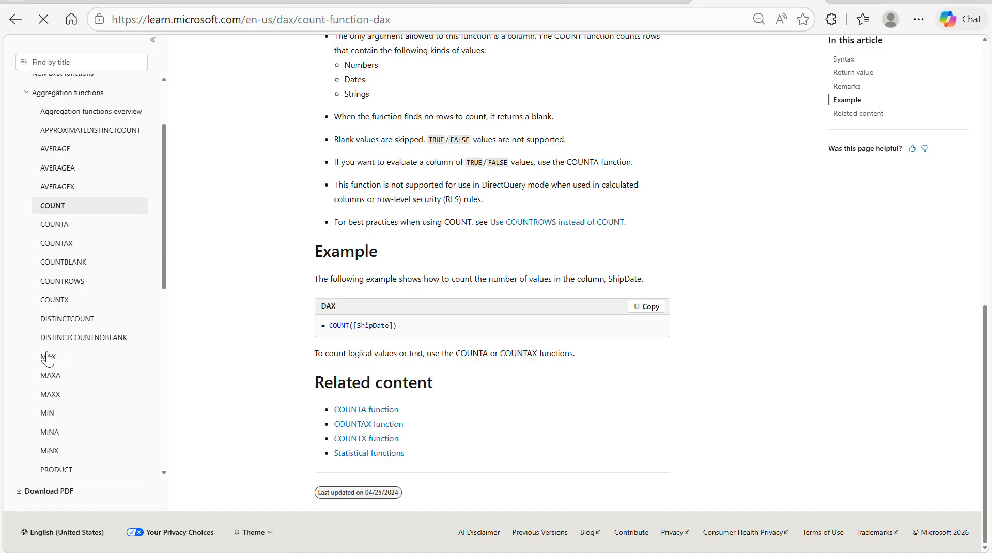
scroll(458, 380, "down", 10)
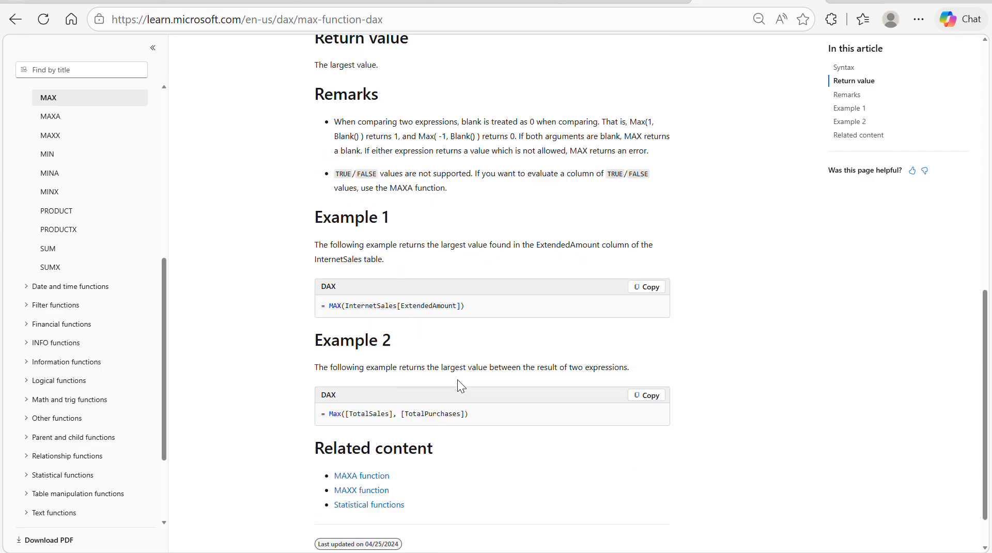
scroll(457, 380, "down", 2)
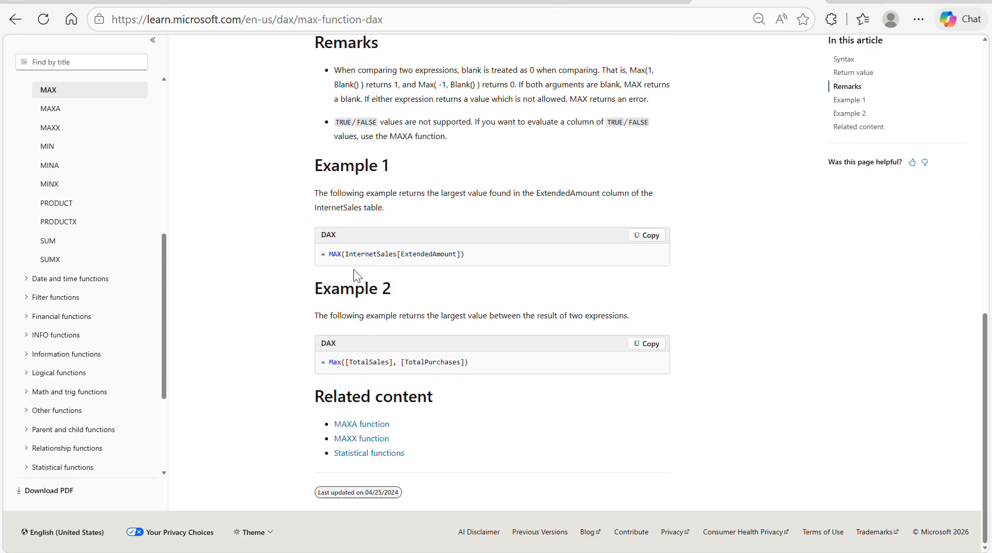
- Browse the list of aggregation functions and reread the AVERAGE page's return value and remarks
scroll(135, 165, "up", 4)
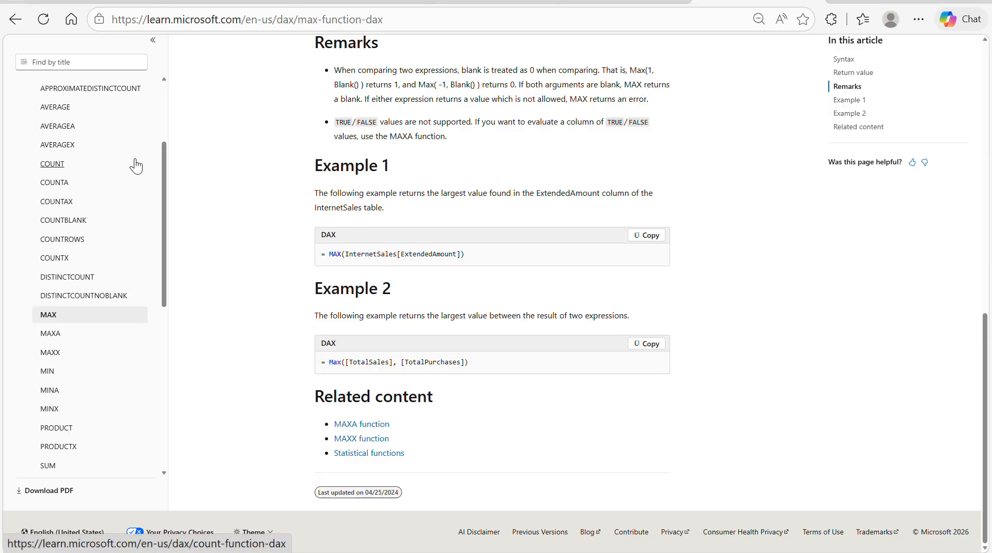
scroll(110, 248, "down", 4)
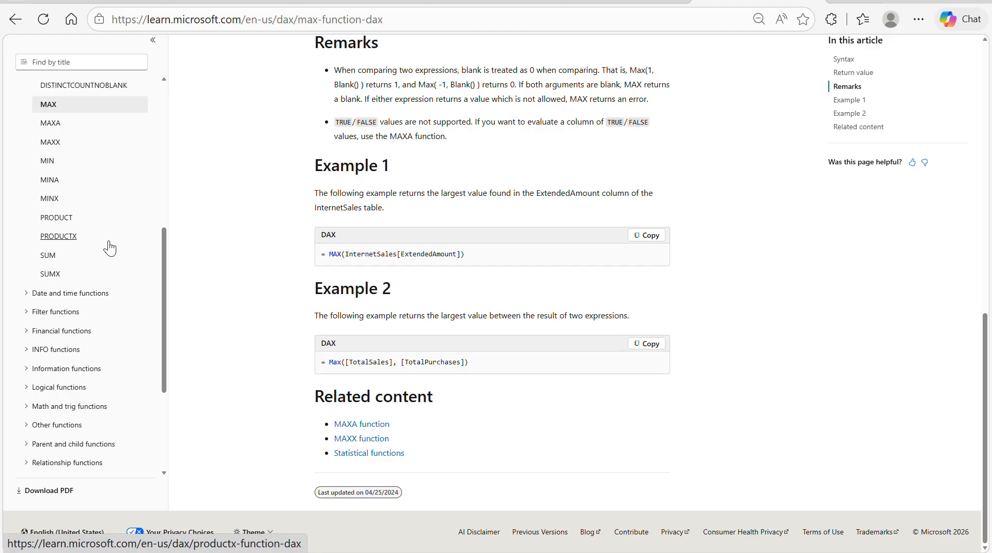
scroll(122, 232, "up", 4)
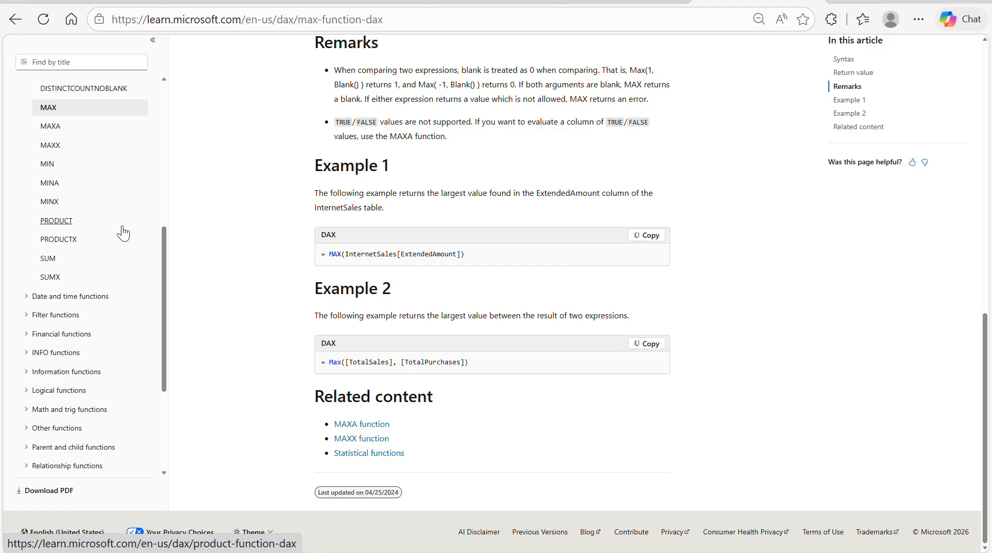
scroll(122, 230, "up", 2)
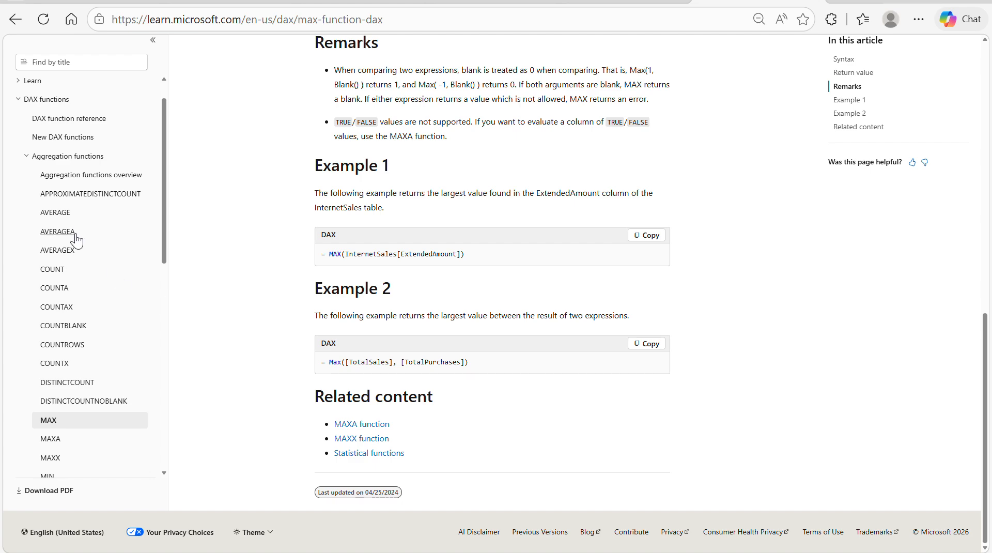
left_click(62, 213)
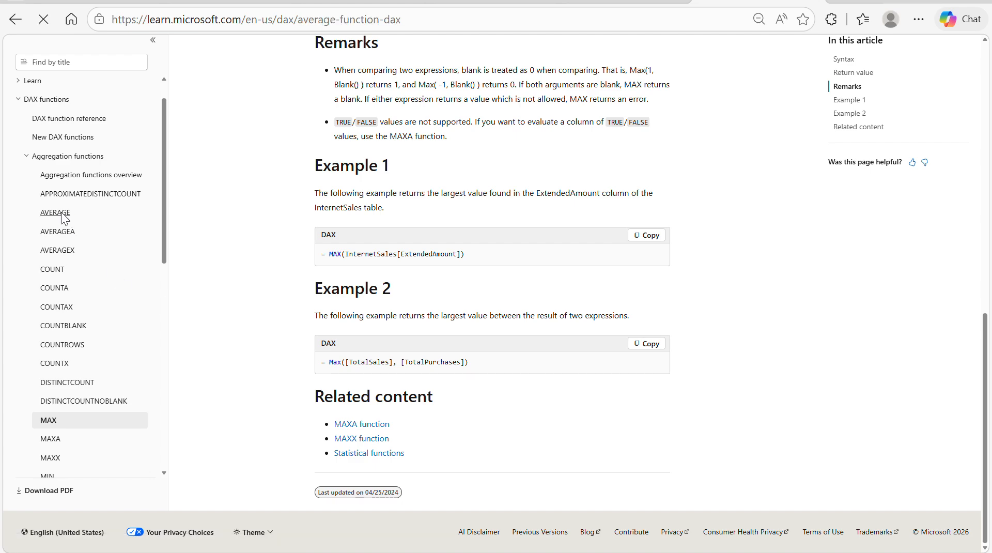
scroll(533, 467, "down", 4)
scroll(534, 467, "down", 8)
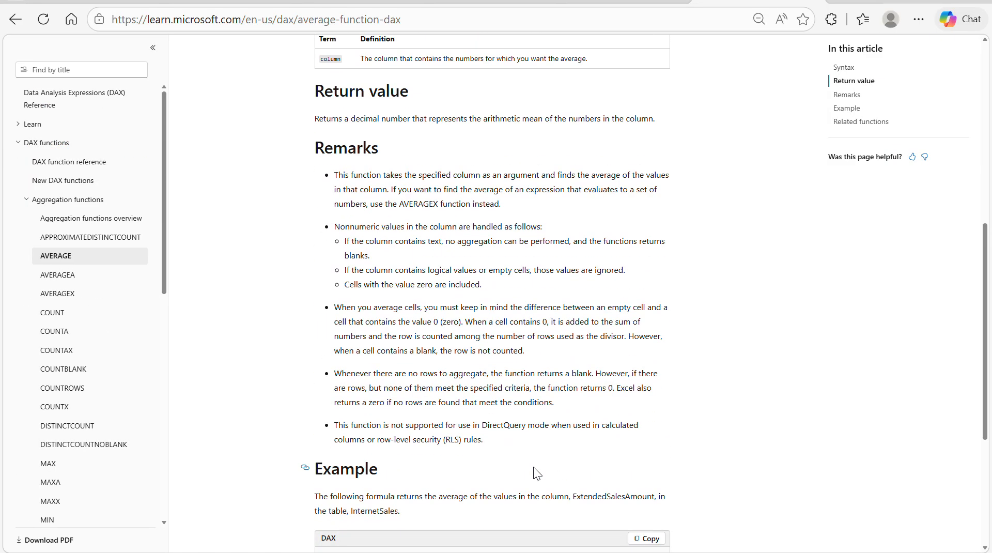
scroll(532, 290, "up", 6)
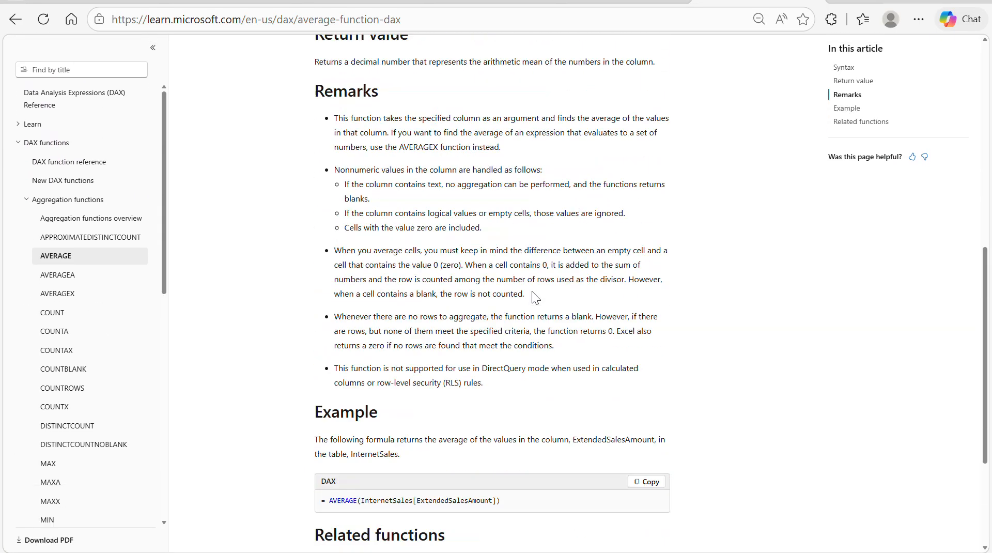
- Browse the Date and time functions list and read the CALENDAR page, highlighting "Returns a table" in its description
left_click(25, 201)
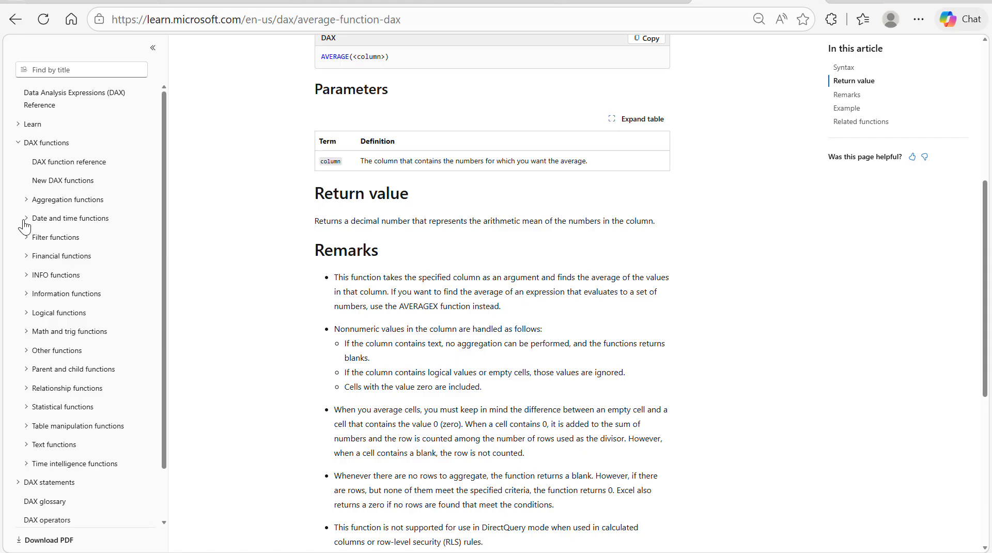
left_click(25, 221)
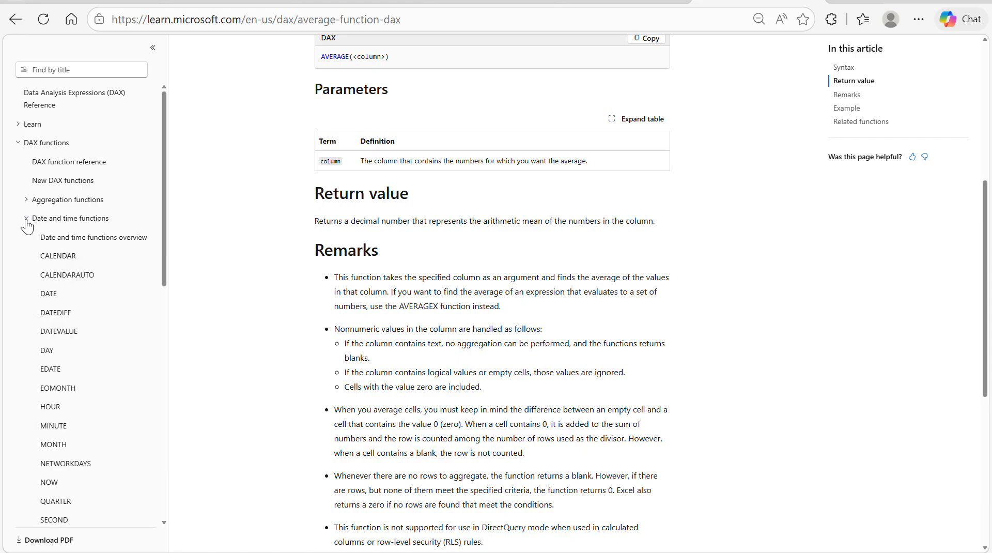
scroll(101, 447, "down", 1)
scroll(104, 439, "down", 1)
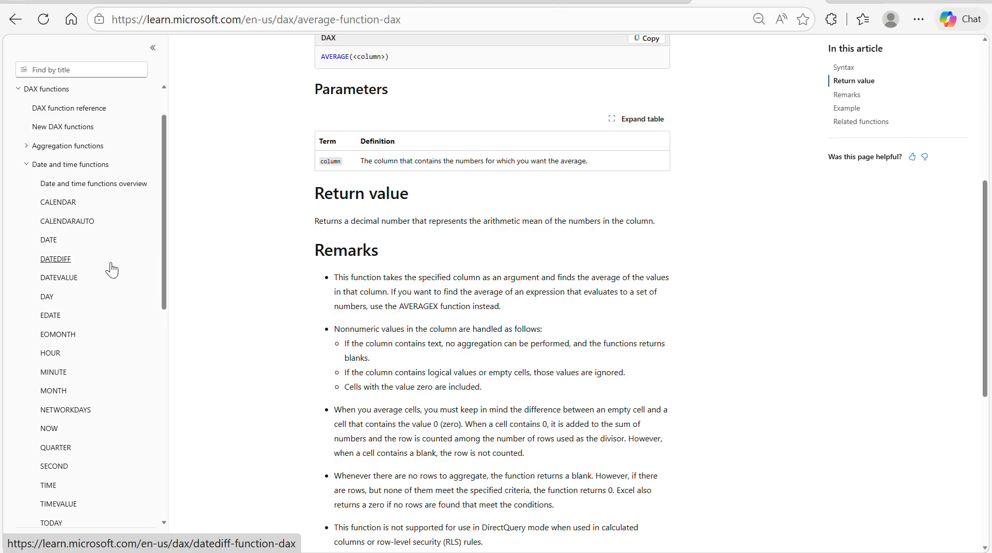
left_click(58, 202)
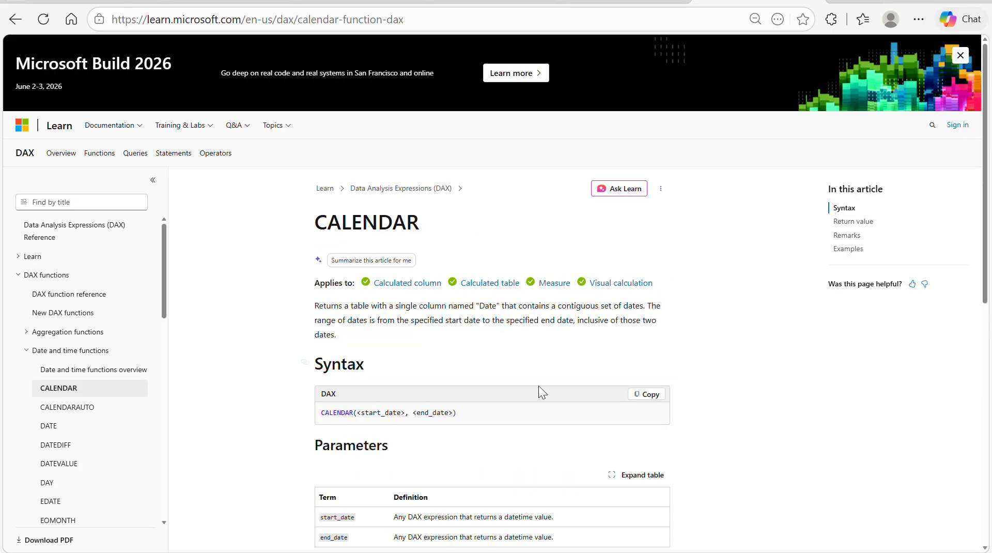
scroll(540, 395, "down", 2)
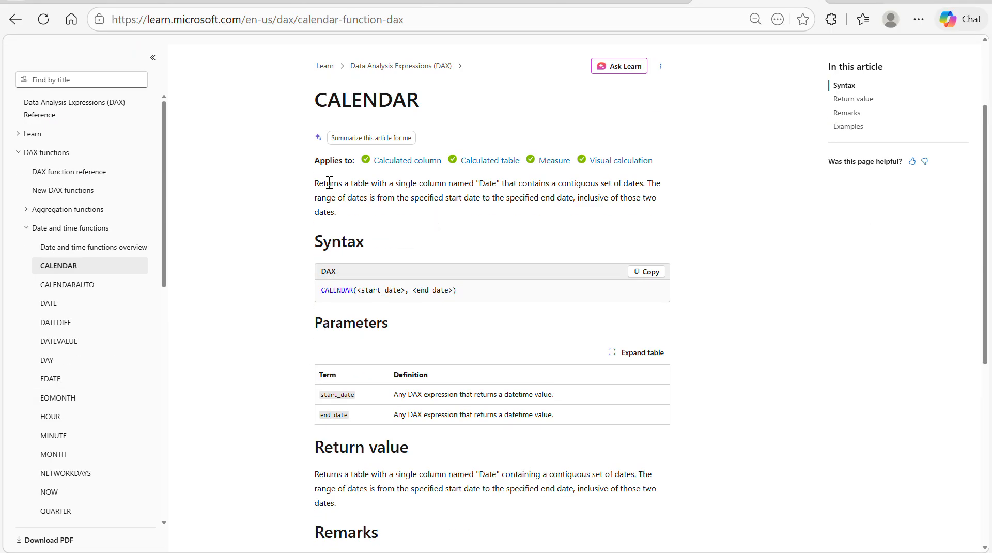
left_click_drag(315, 184, 371, 186)
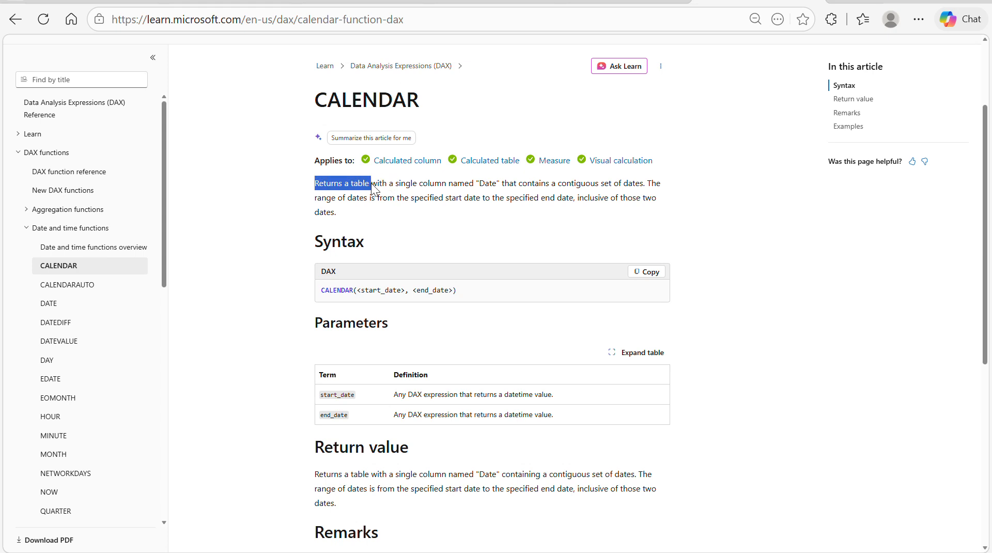
left_click(504, 233)
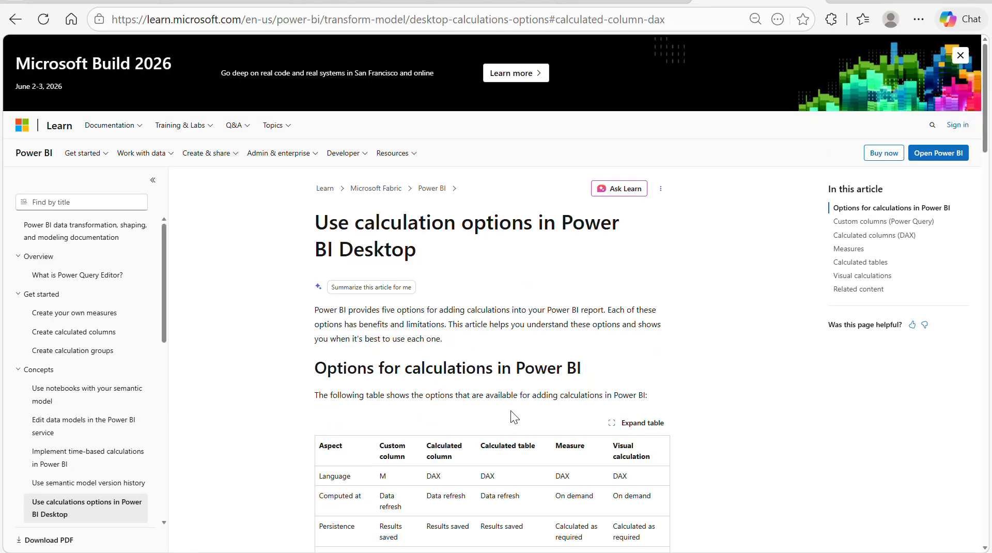
- Read through the Power BI calculation options article, from the comparison table to the Calculated tables and Visual calculations sections
scroll(511, 411, "down", 5)
scroll(512, 411, "down", 8)
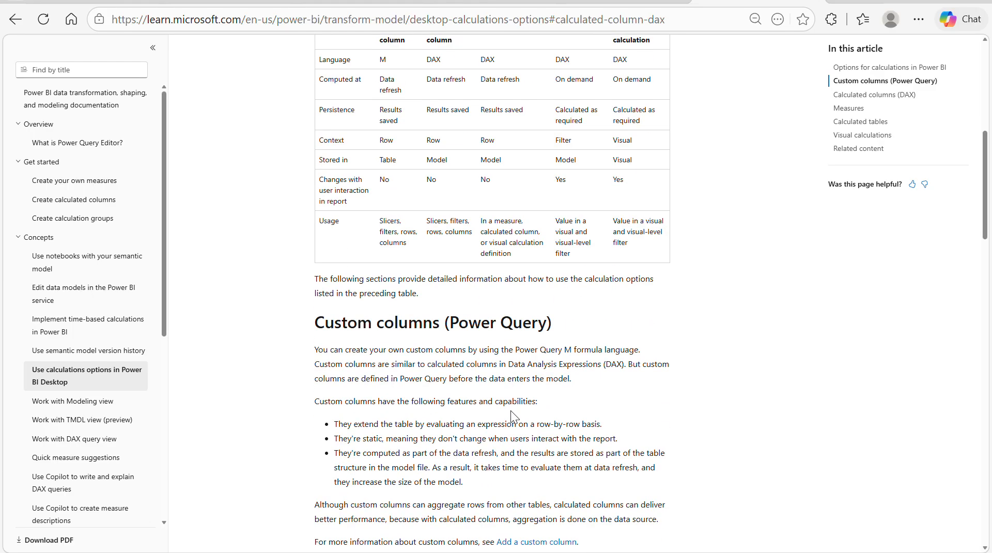
scroll(512, 411, "down", 6)
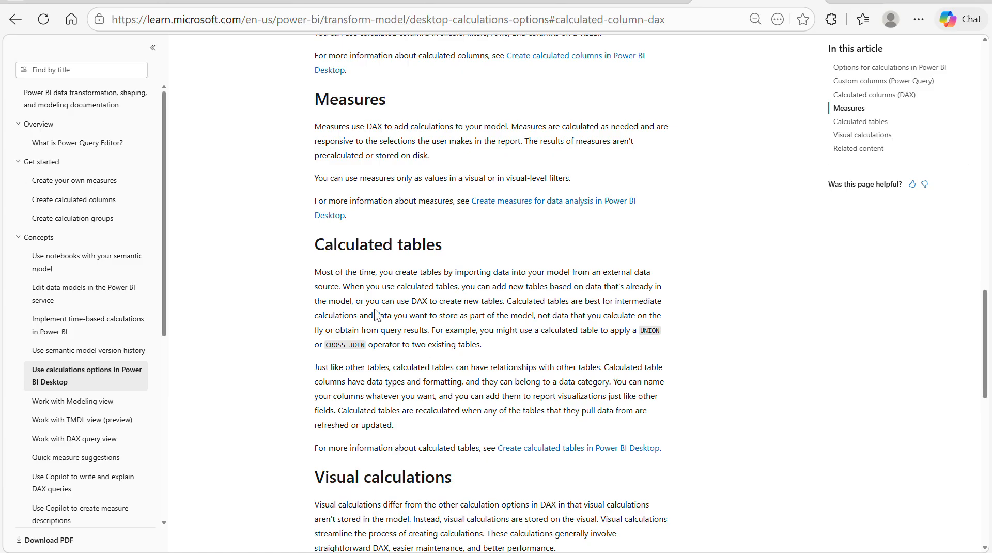
scroll(504, 392, "down", 7)
scroll(503, 390, "up", 12)
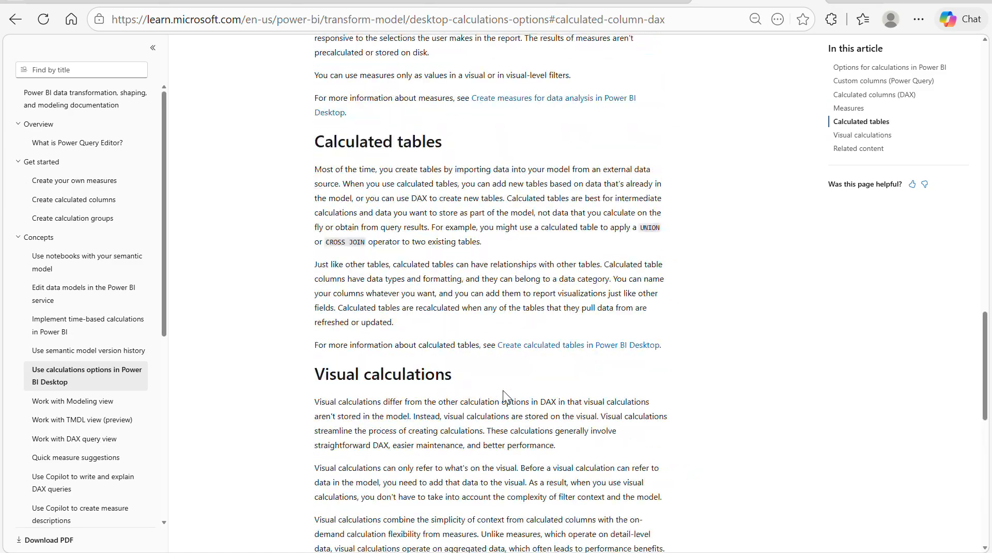
- Return to the DAX reference and read the CALENDARAUTO page, highlighting "Returns a table" in its description
left_click(16, 21)
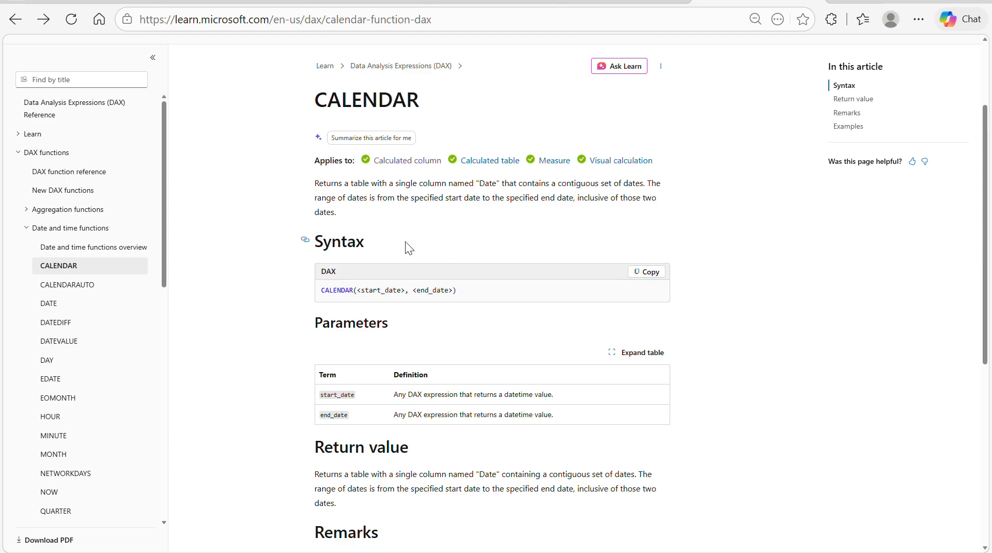
left_click(76, 287)
scroll(502, 399, "down", 4)
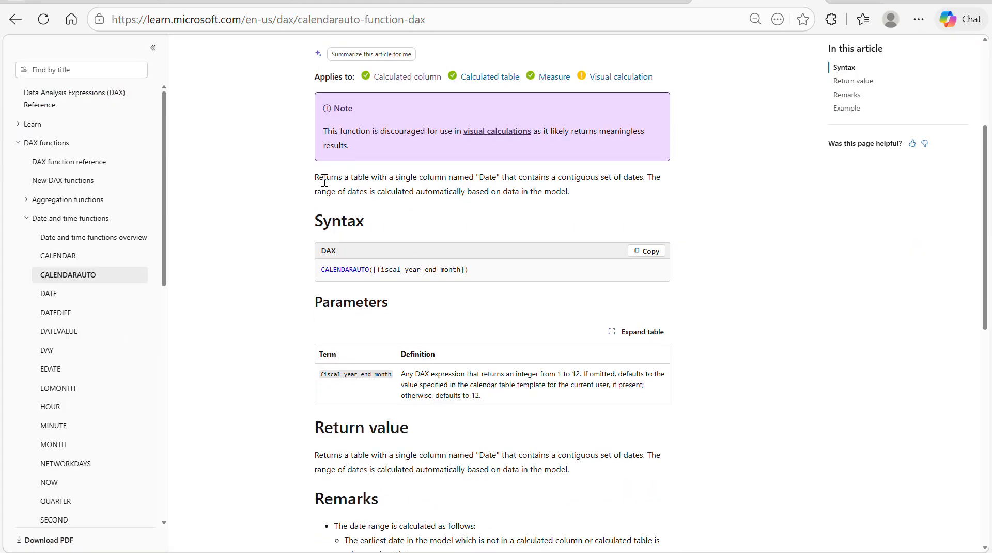
left_click_drag(316, 178, 373, 185)
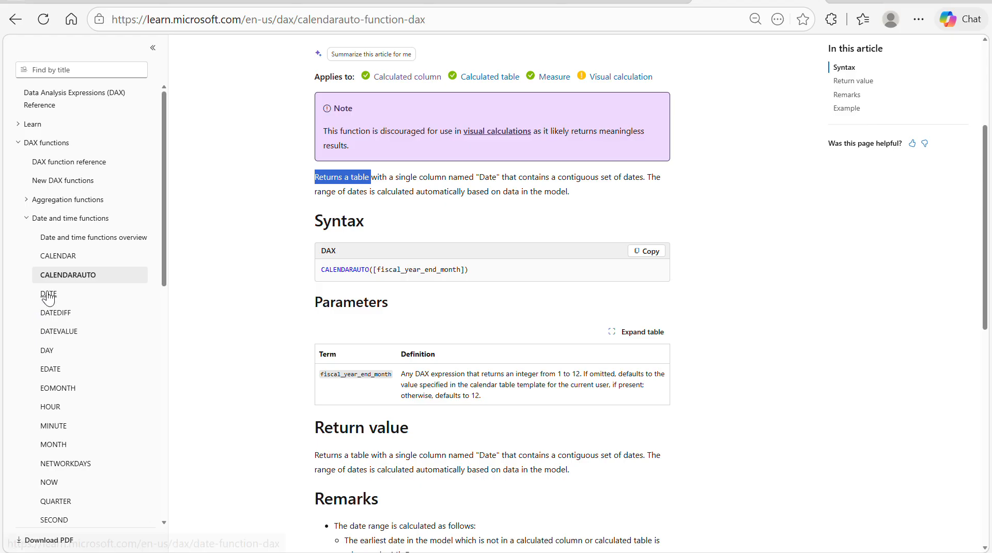
- Look through the NOW, YEAR and TODAY function pages under Date and time functions in the DAX reference
scroll(77, 423, "down", 3)
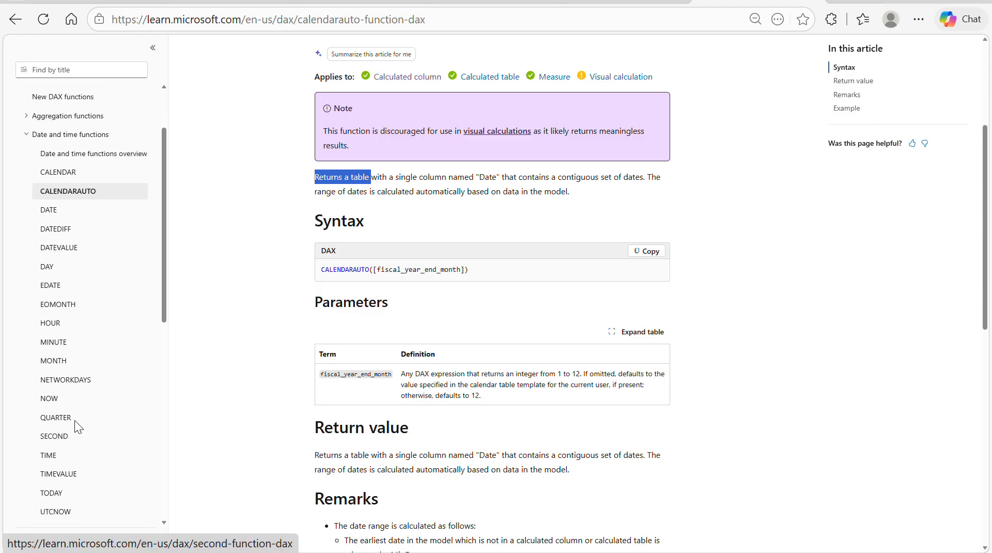
left_click(50, 403)
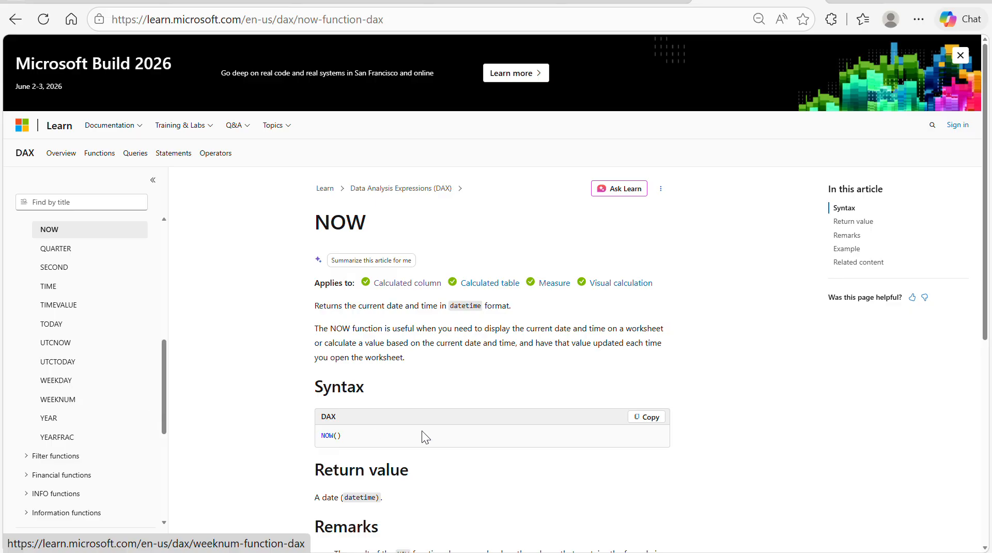
scroll(479, 383, "down", 2)
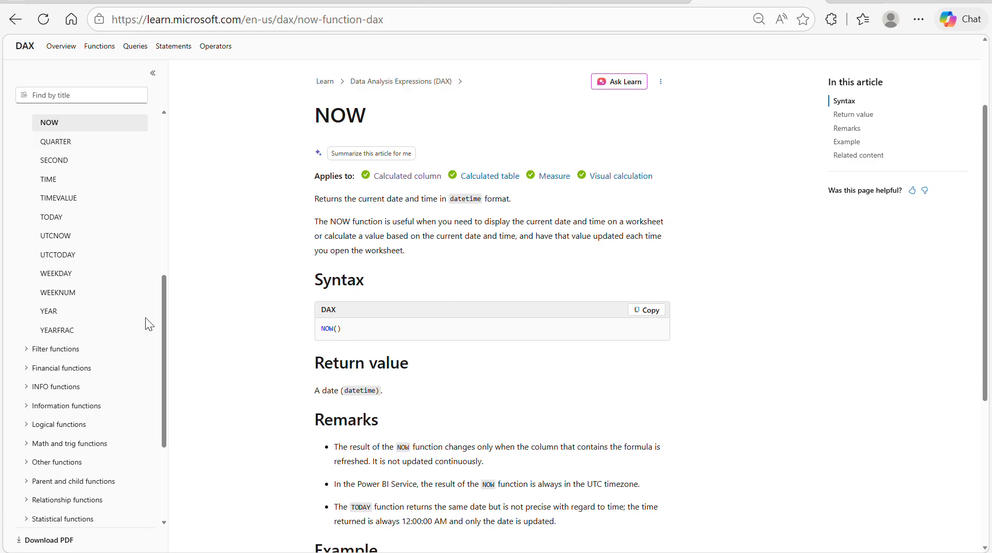
left_click(53, 316)
scroll(519, 449, "down", 2)
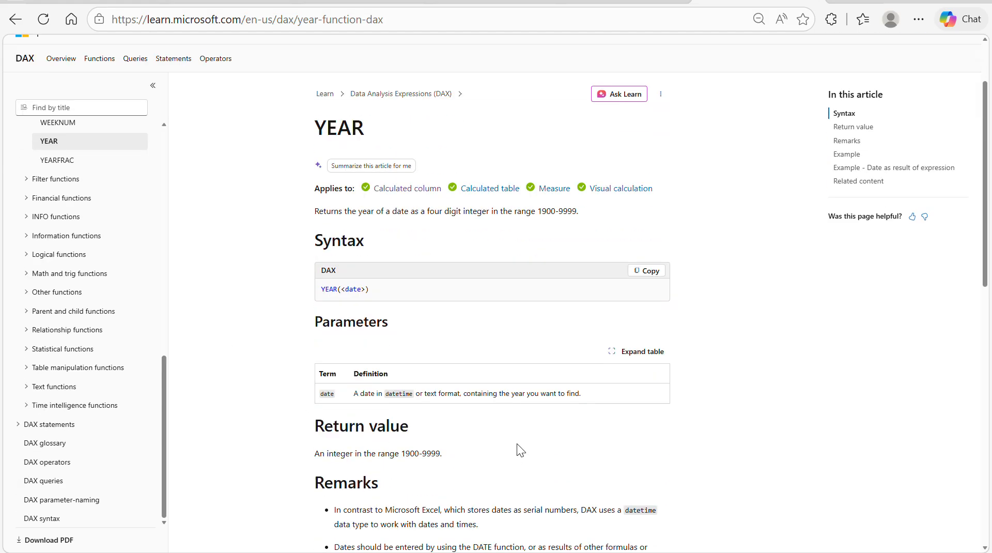
scroll(101, 383, "up", 3)
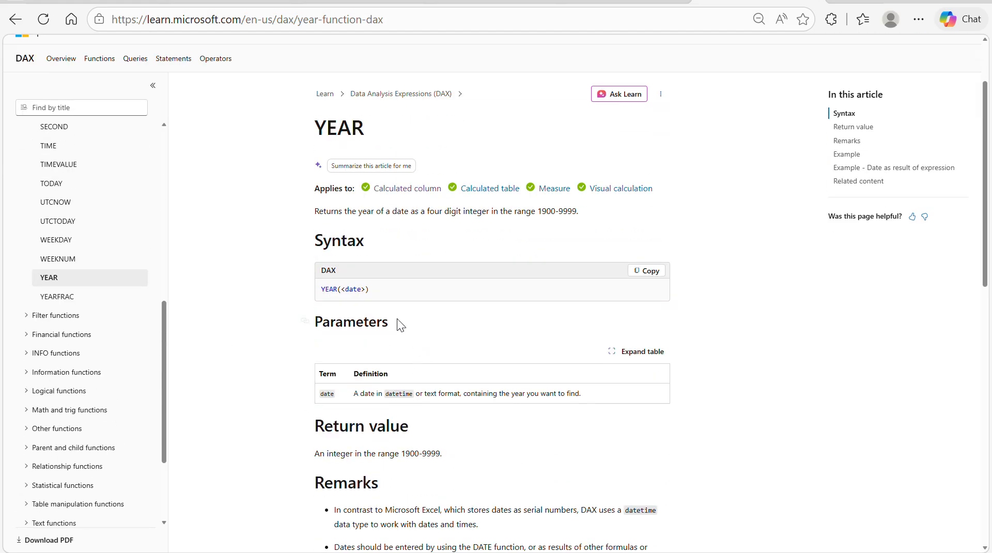
scroll(96, 238, "up", 2)
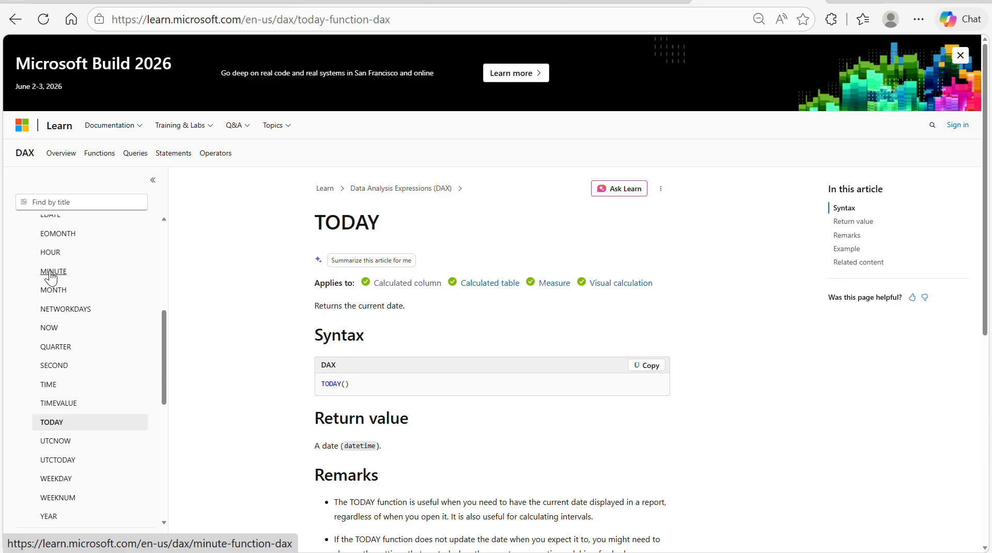
scroll(52, 276, "up", 5)
- Switch to Power BI Desktop and create a new measure in the Calendar table with the formula Present Date = today()
key("alt+Tab")
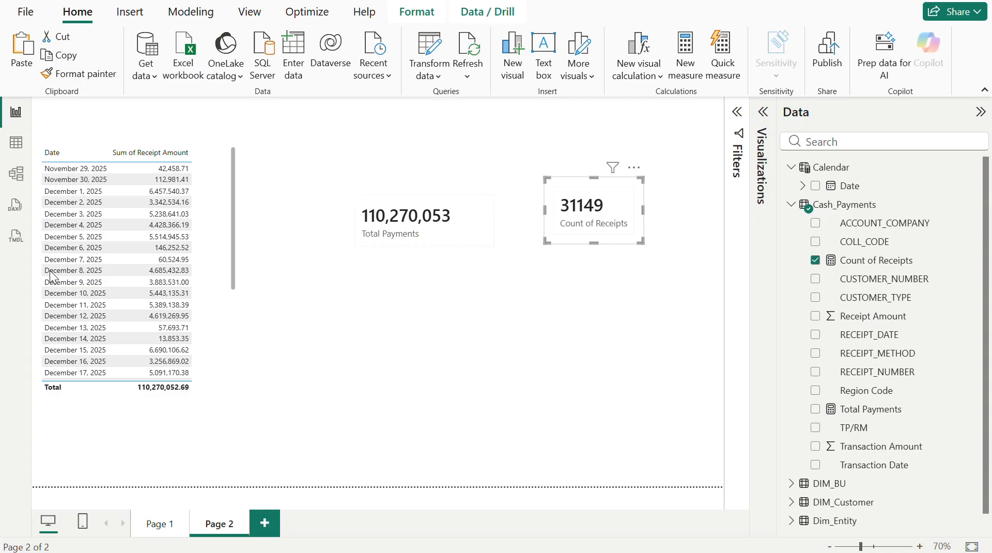
left_click(598, 340)
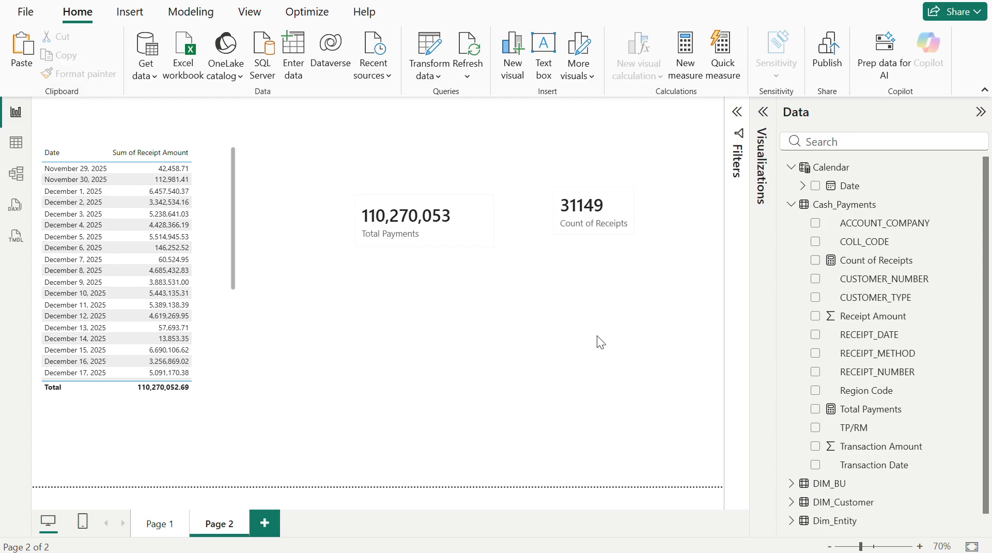
left_click(687, 66)
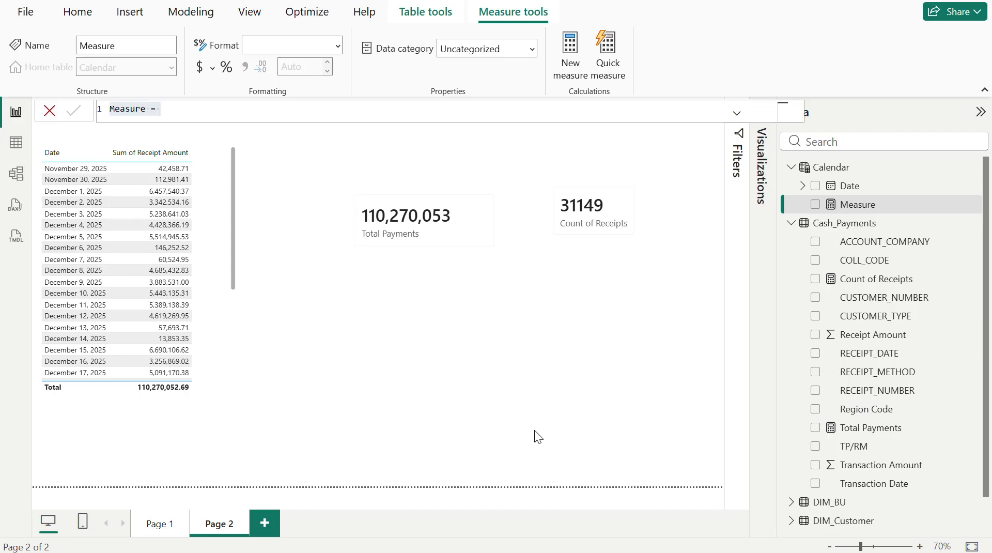
type("Curren")
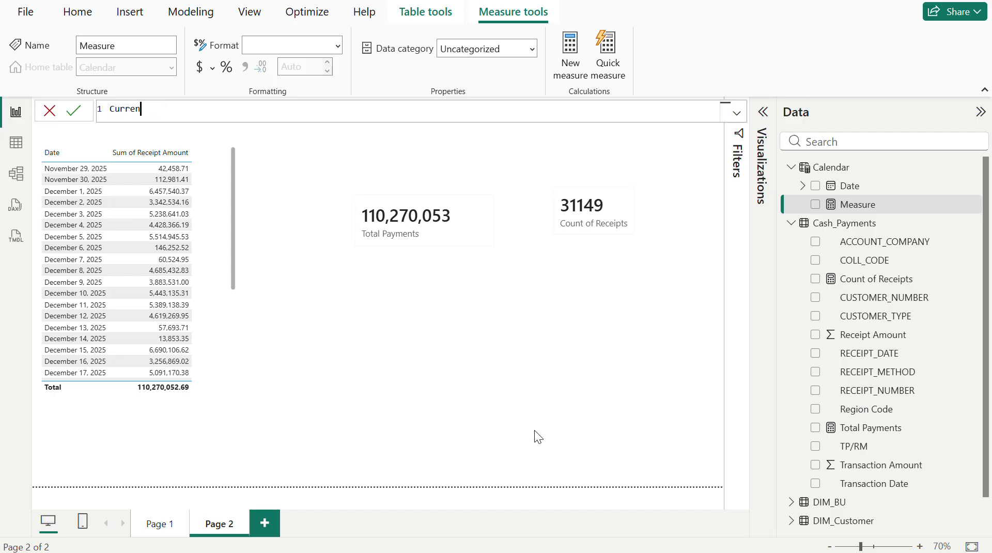
type("t")
key("BackSpace")
key("BackSpace")
key("BackSpace")
key("BackSpace")
key("BackSpace")
key("BackSpace")
key("BackSpace")
type("Present Date")
key("BackSpace")
key("BackSpace")
type("ate = today")
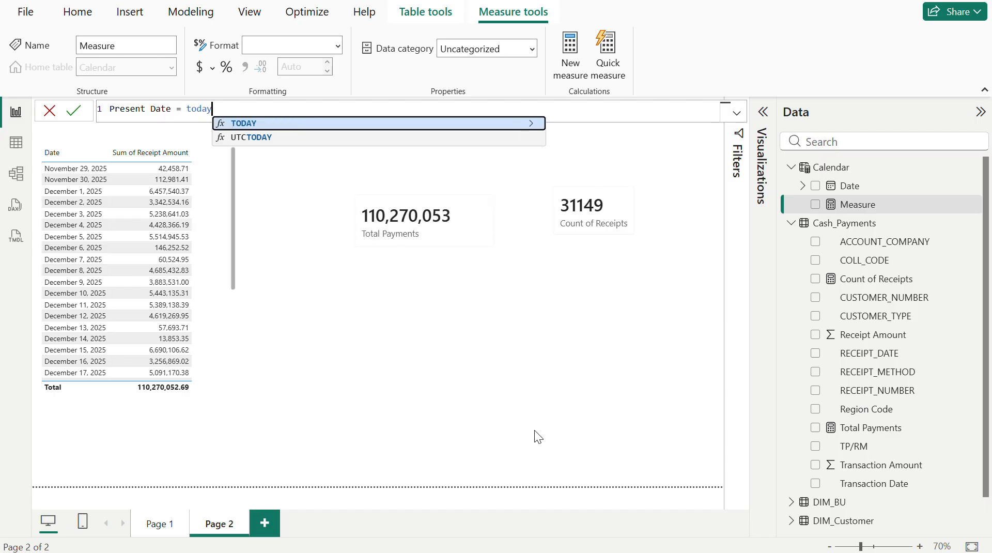
type("()")
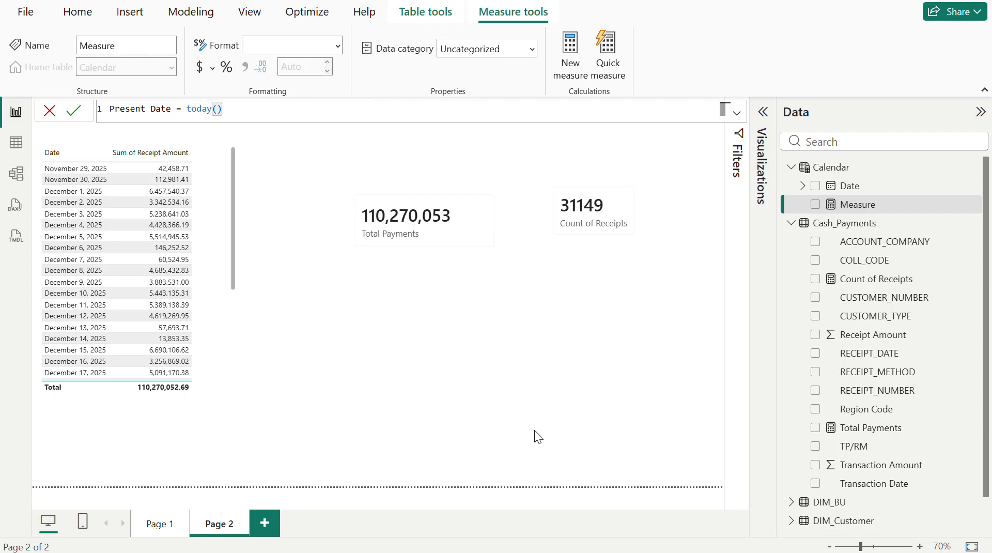
key("Return")
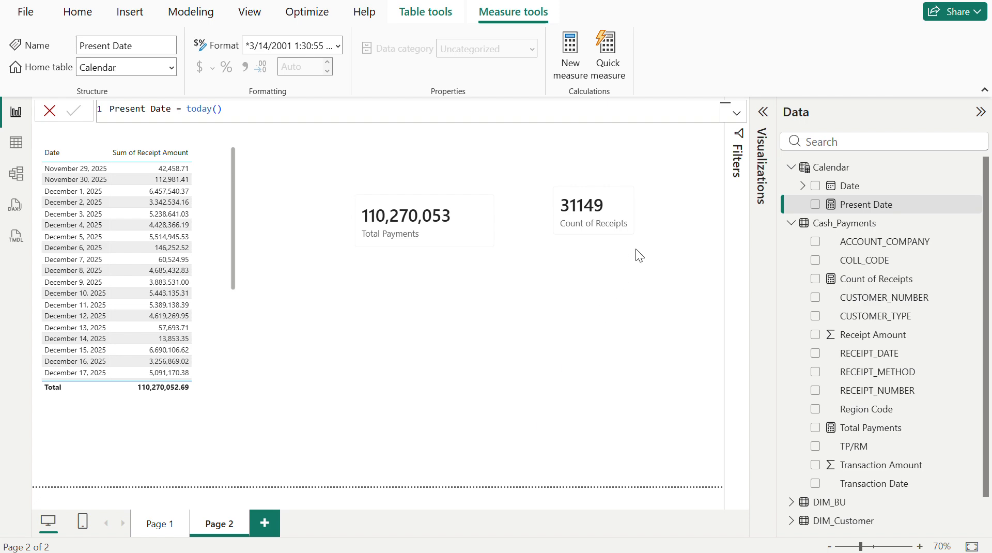
- Add the Present Date measure to the Count of Receipts card and enlarge the card to fit both values
left_click(603, 235)
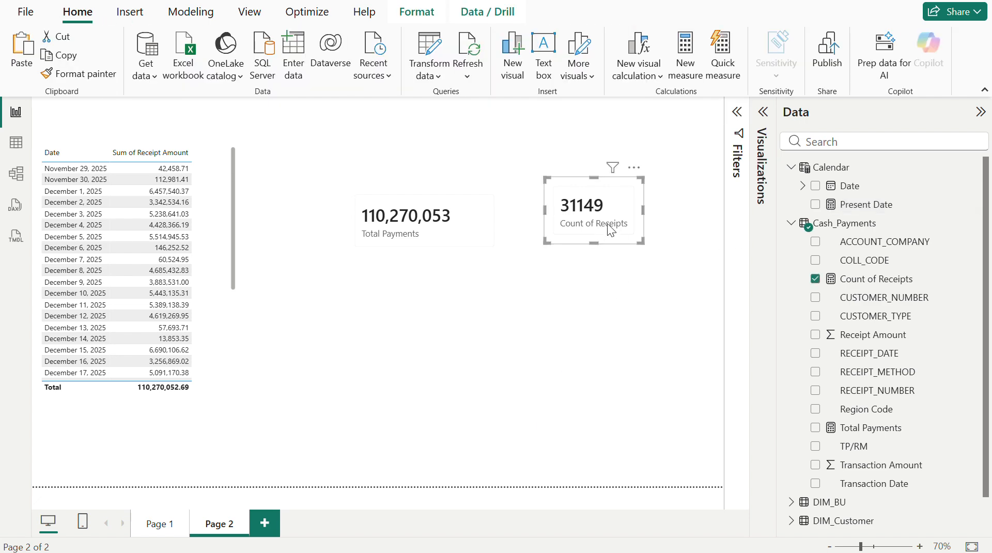
left_click(764, 116)
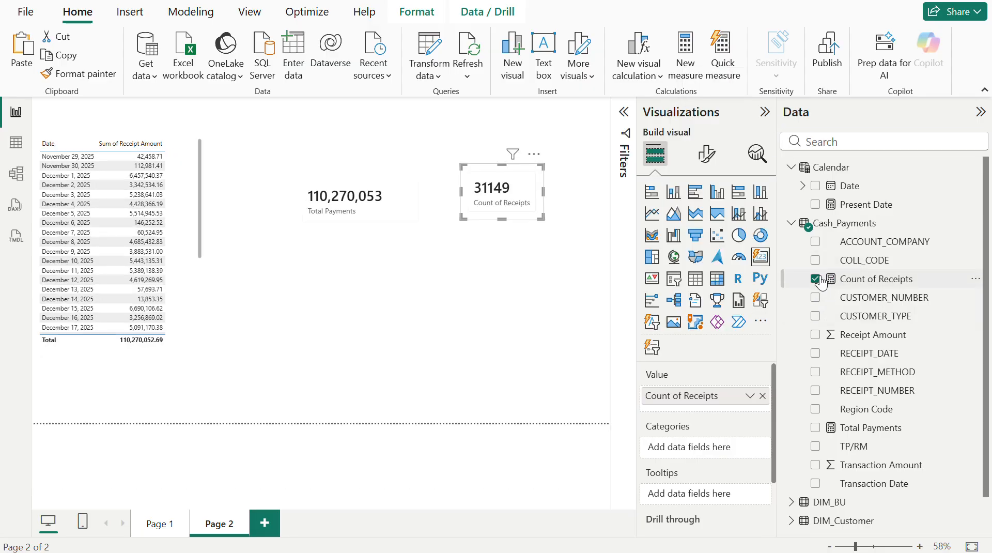
left_click(815, 205)
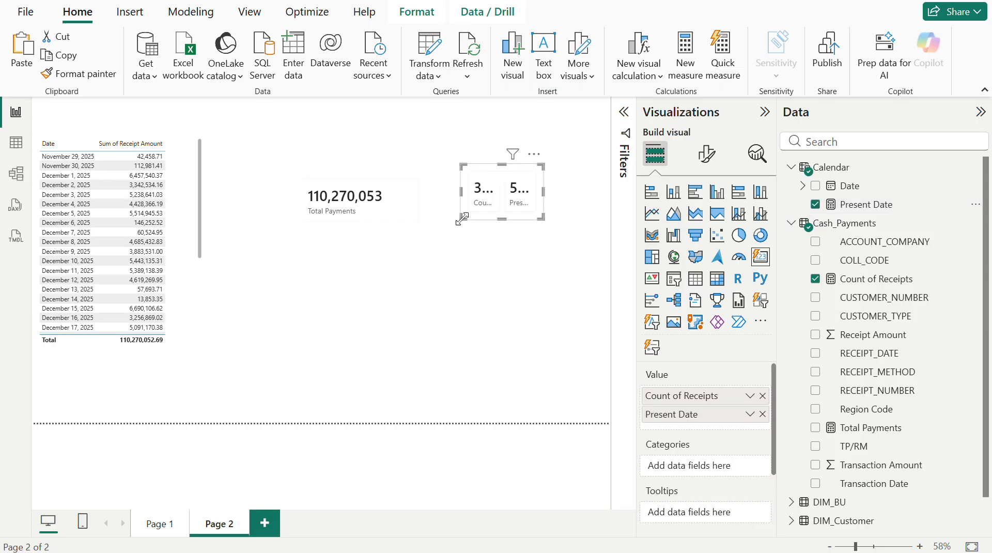
left_click_drag(462, 219, 332, 246)
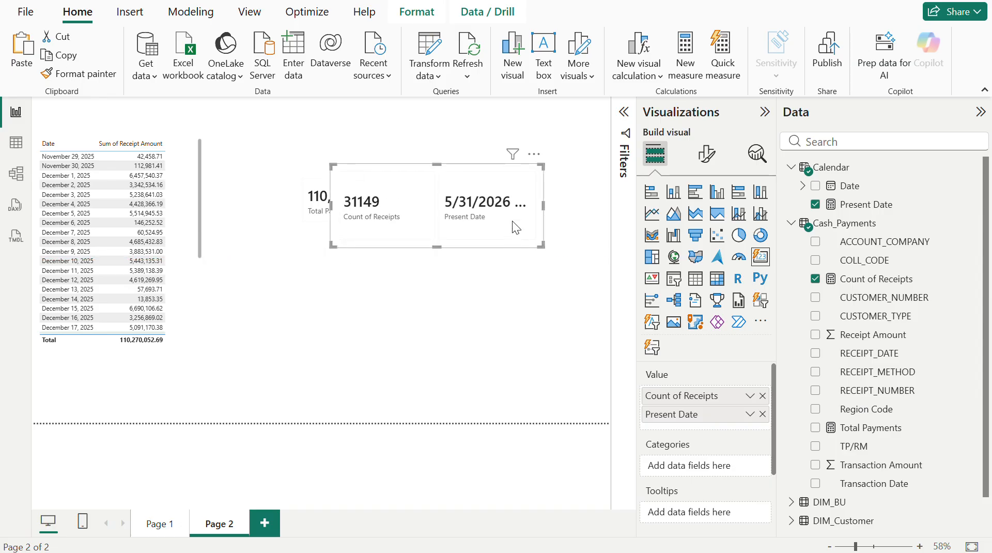
- Set the card's multi-card layout arrangement to Vertical with 6 rows
left_click(705, 165)
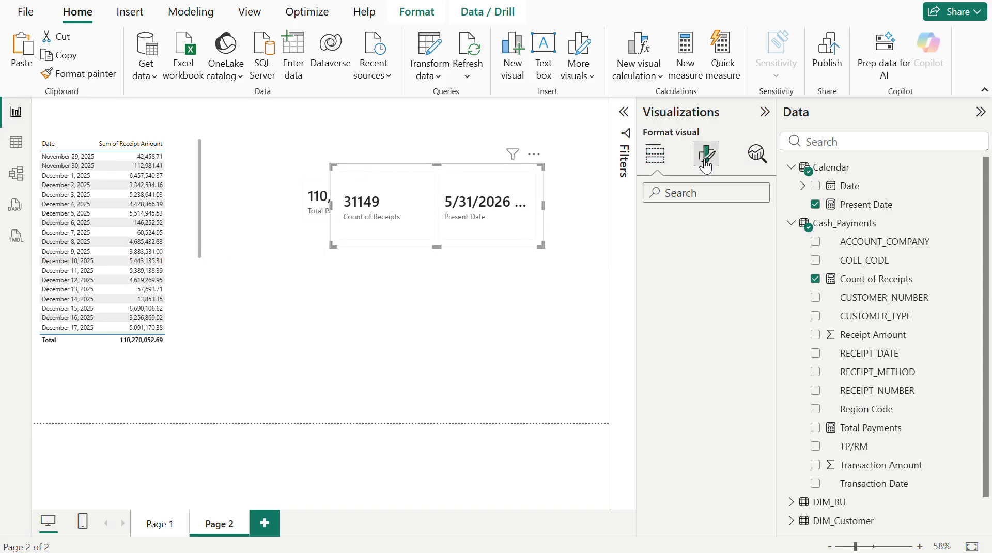
left_click(695, 324)
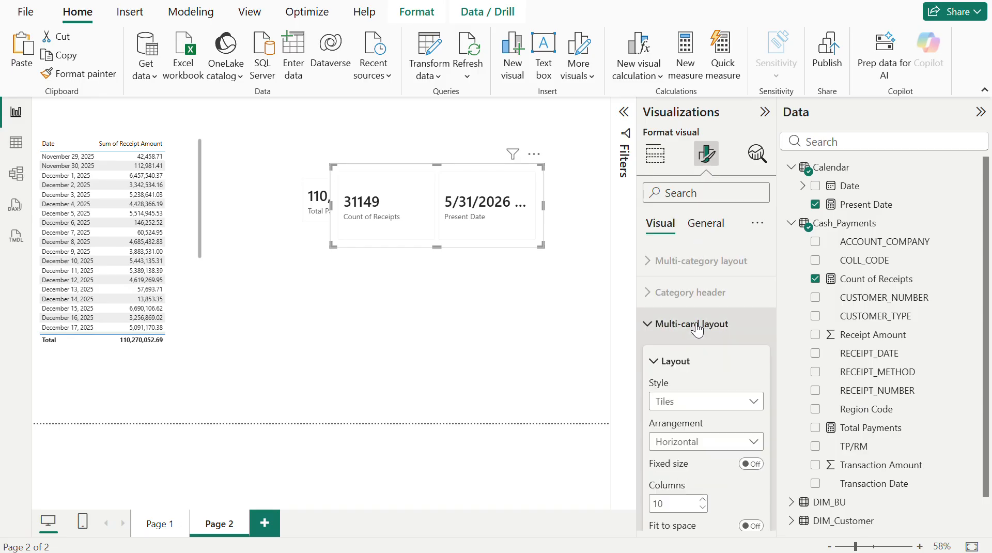
scroll(716, 418, "down", 1)
left_click(704, 425)
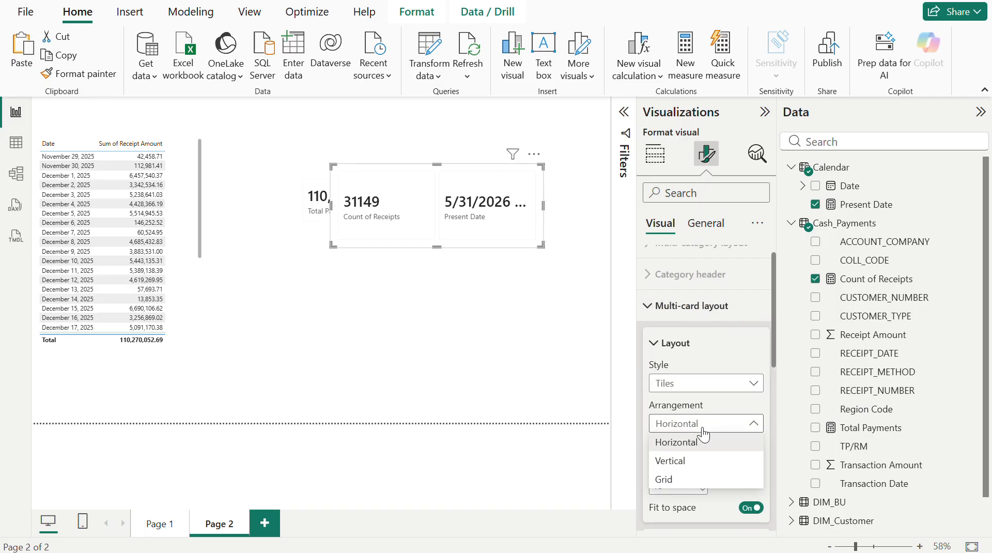
left_click(690, 464)
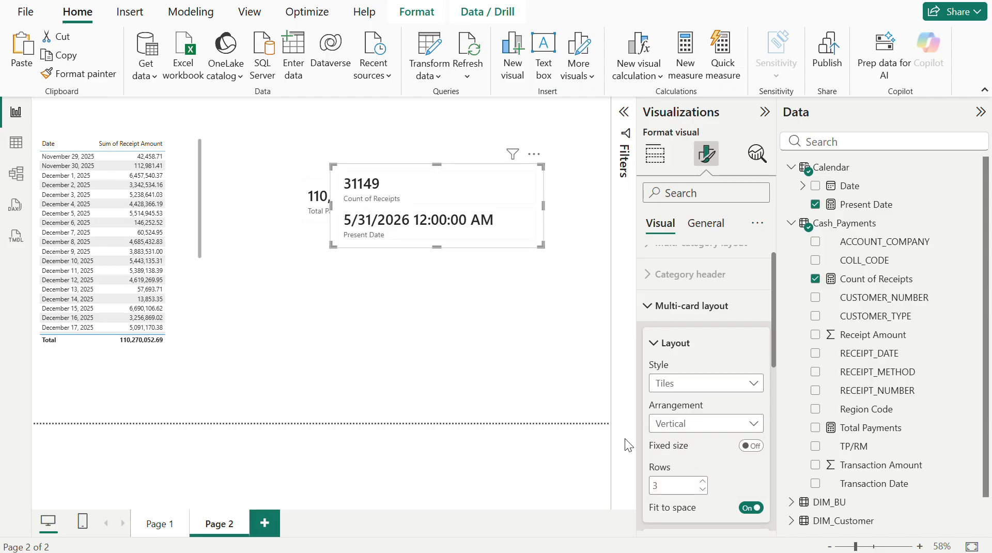
scroll(698, 454, "down", 3)
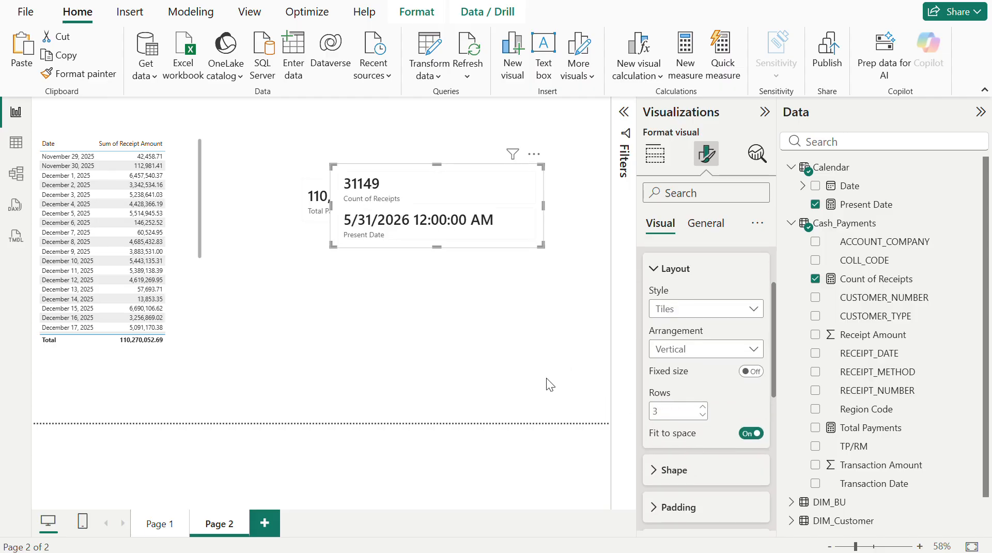
left_click(678, 405)
- Make the two-value card taller and narrower, and place it beside the Total Payments card without overlapping it
left_click_drag(437, 248, 430, 294)
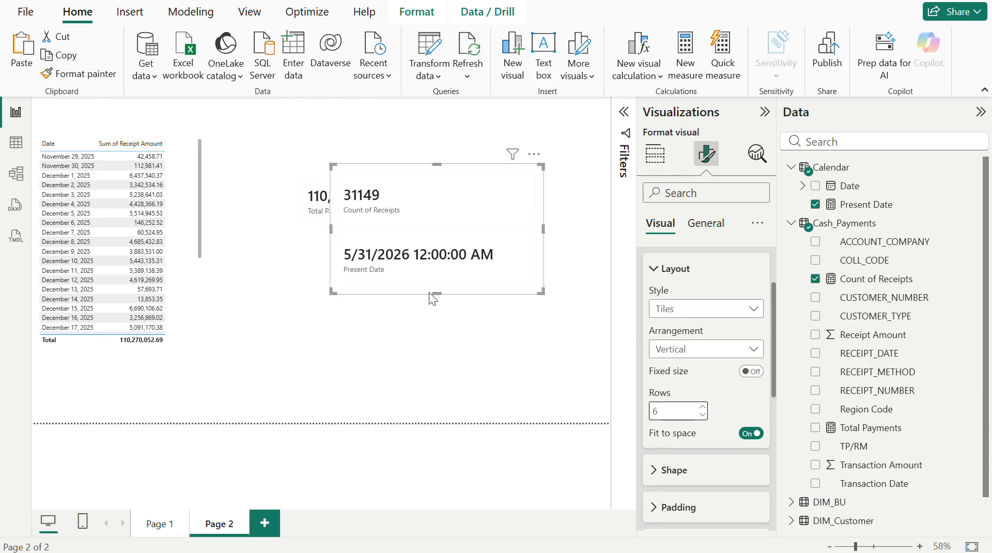
left_click_drag(542, 225, 443, 225)
left_click_drag(435, 159, 540, 157)
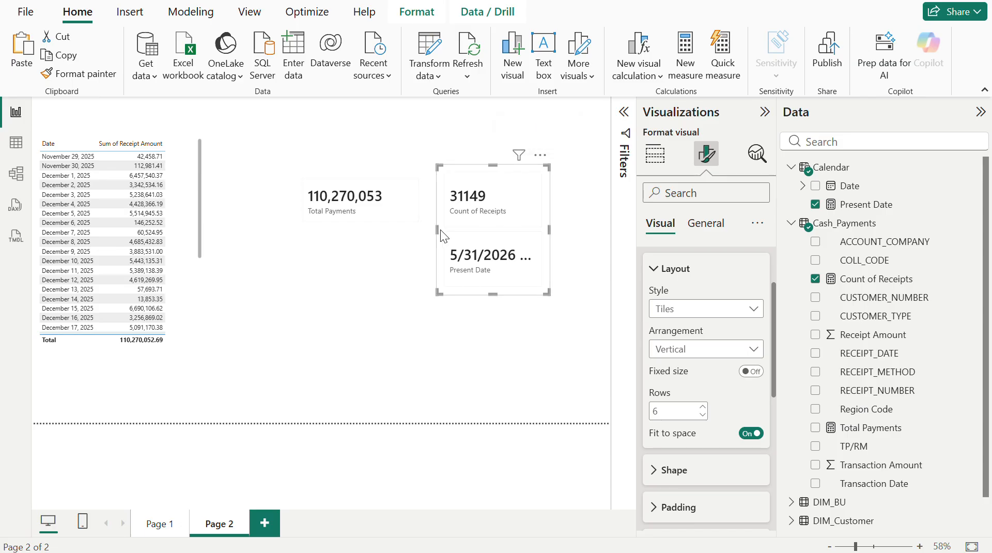
left_click_drag(437, 228, 393, 228)
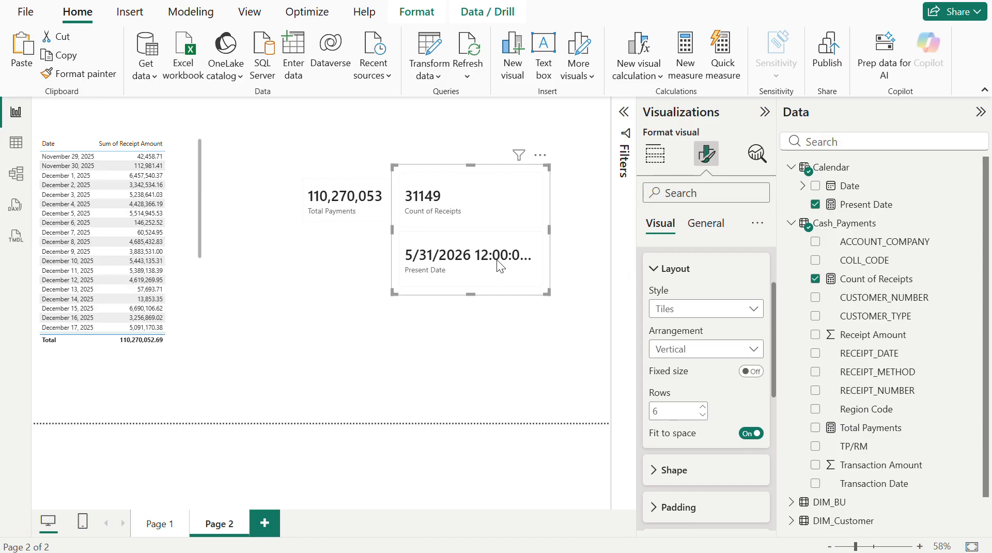
- Try the Short Date format on the Present Date measure, and set its final format to Long Date
left_click(842, 214)
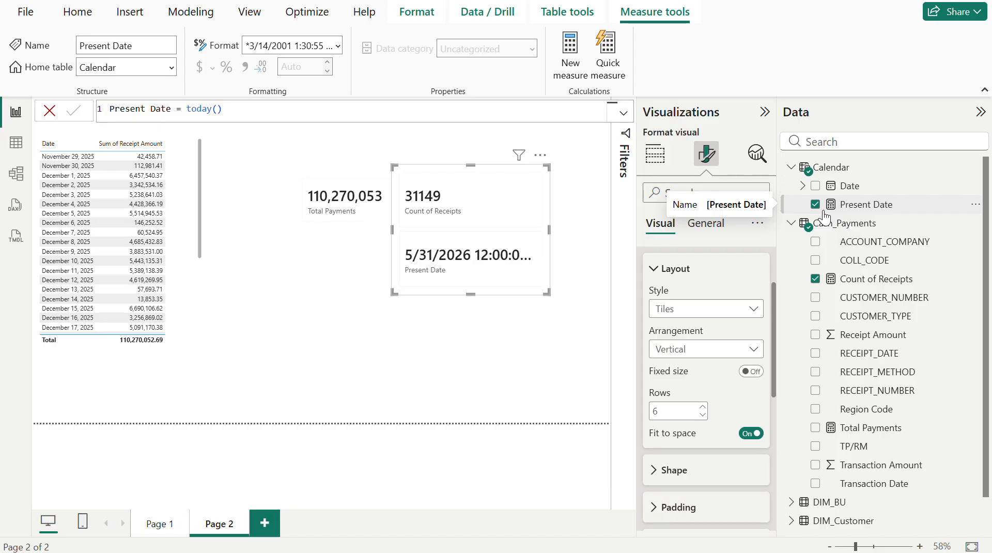
left_click(339, 52)
left_click(334, 111)
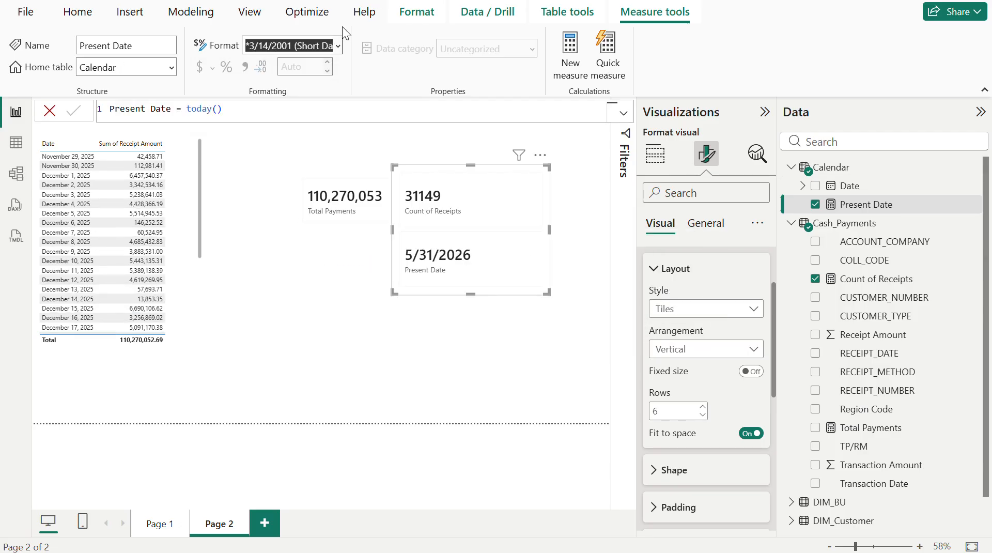
left_click(338, 46)
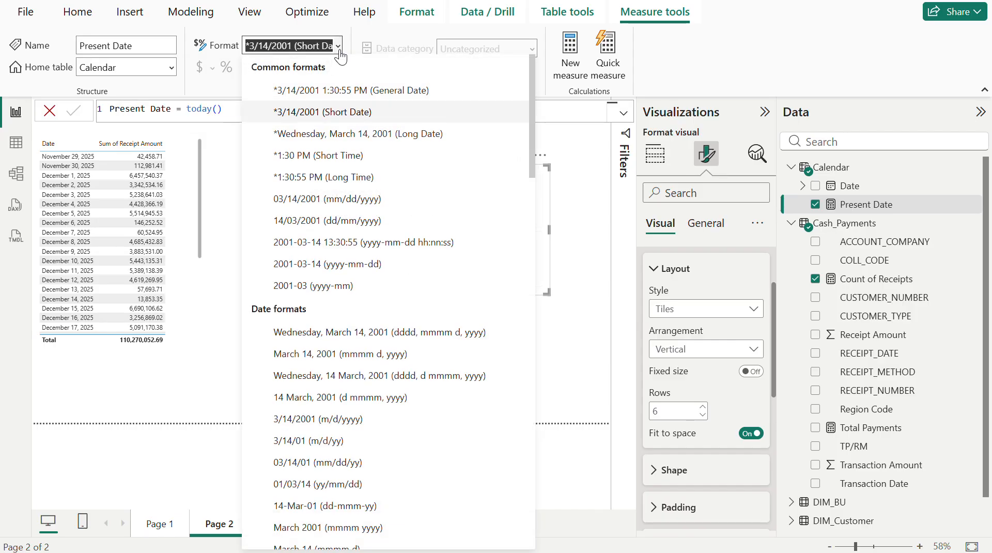
left_click(343, 143)
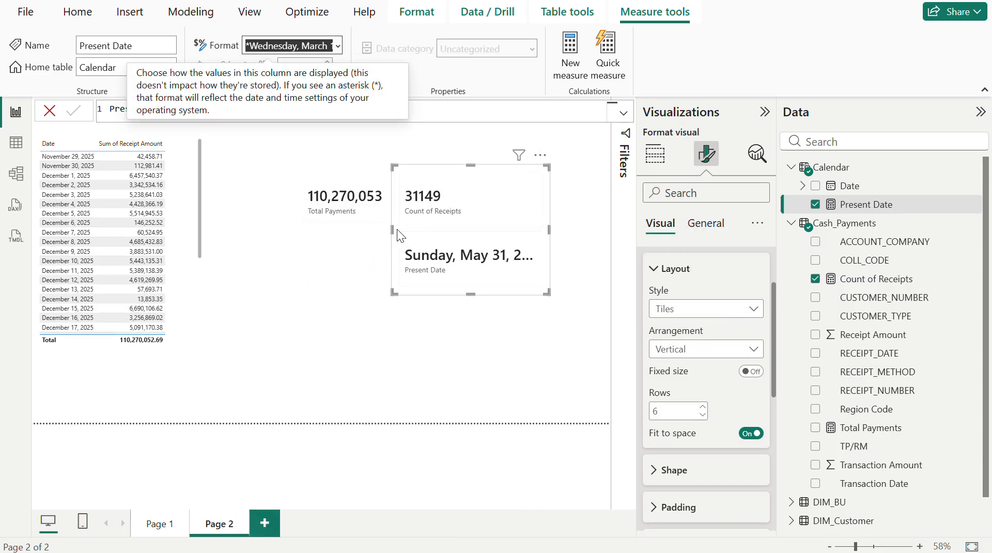
- Move the Total Payments card up beside the table and widen the two-value card to fit the full long date
left_click_drag(394, 228, 299, 227)
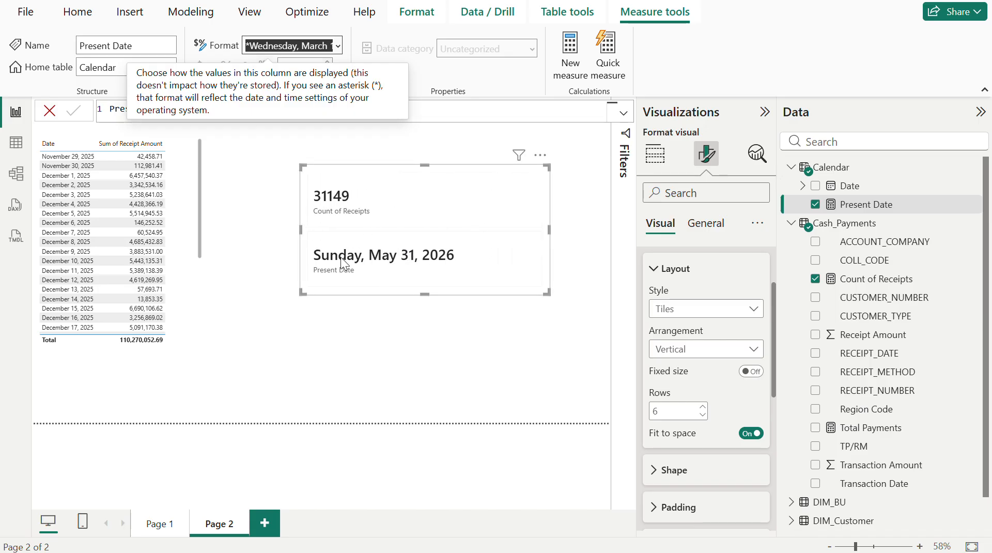
left_click_drag(308, 231, 289, 176)
left_click(488, 222)
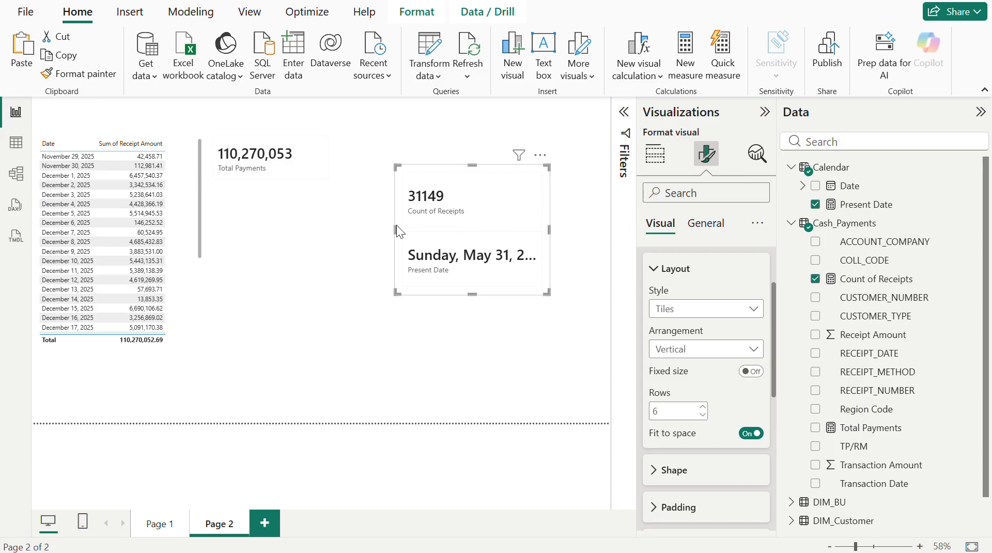
left_click_drag(396, 225, 347, 227)
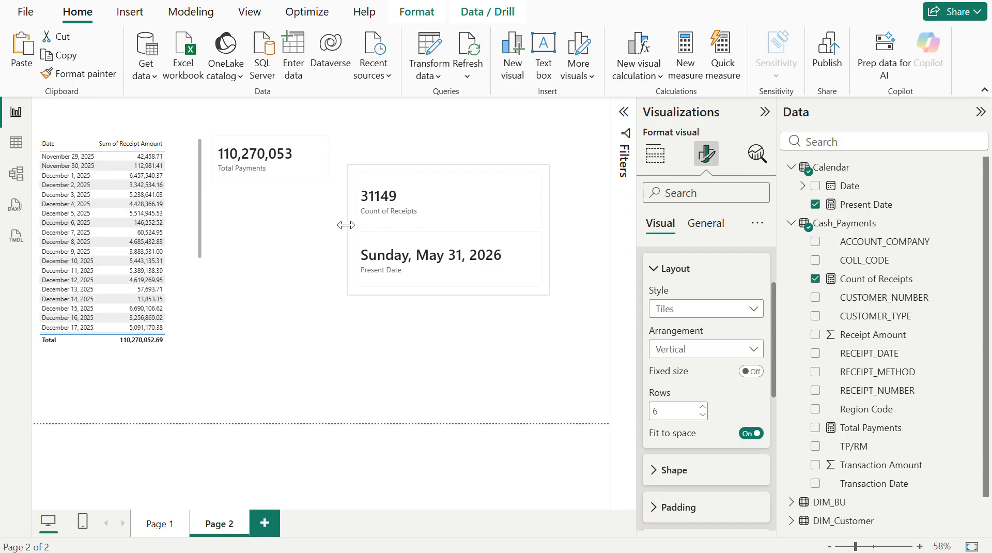
- Replace today() with now() in the Present Date measure's formula
left_click(852, 205)
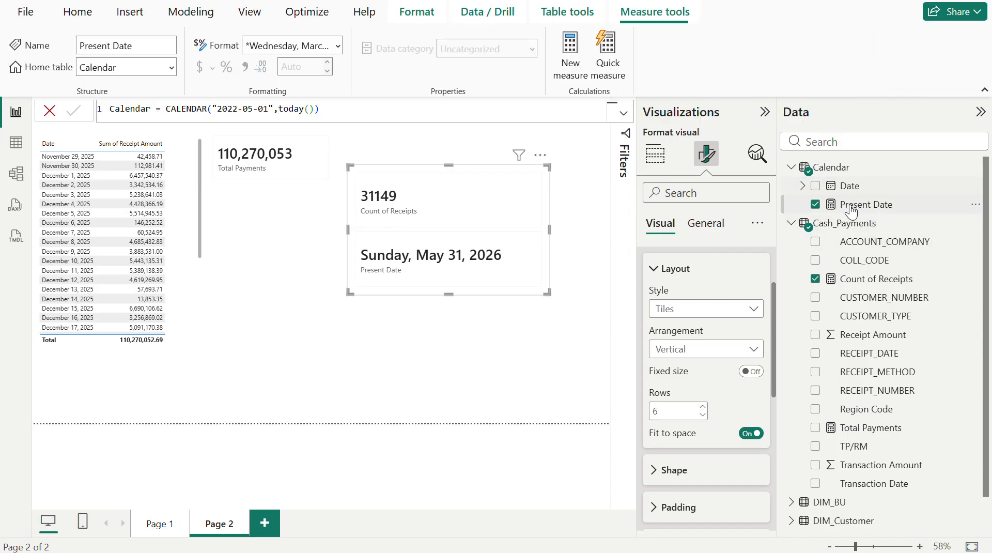
left_click(237, 108)
key("BackSpace")
key("BackSpace")
key("BackSpace")
key("BackSpace")
key("BackSpace")
key("BackSpace")
key("BackSpace")
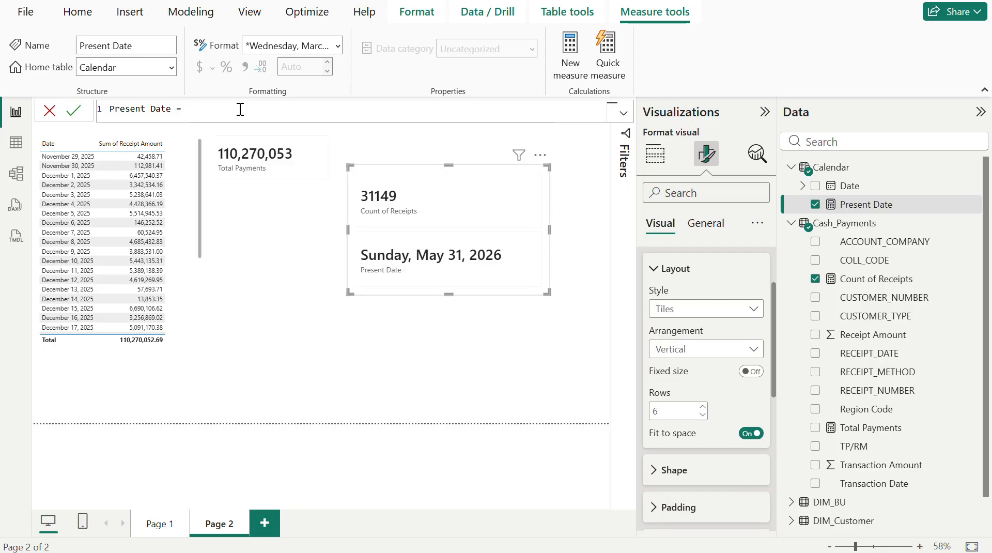
type("now()")
key("Return")
- Try the Short Time format on the Present Date measure, followed by the General Date format
left_click(338, 47)
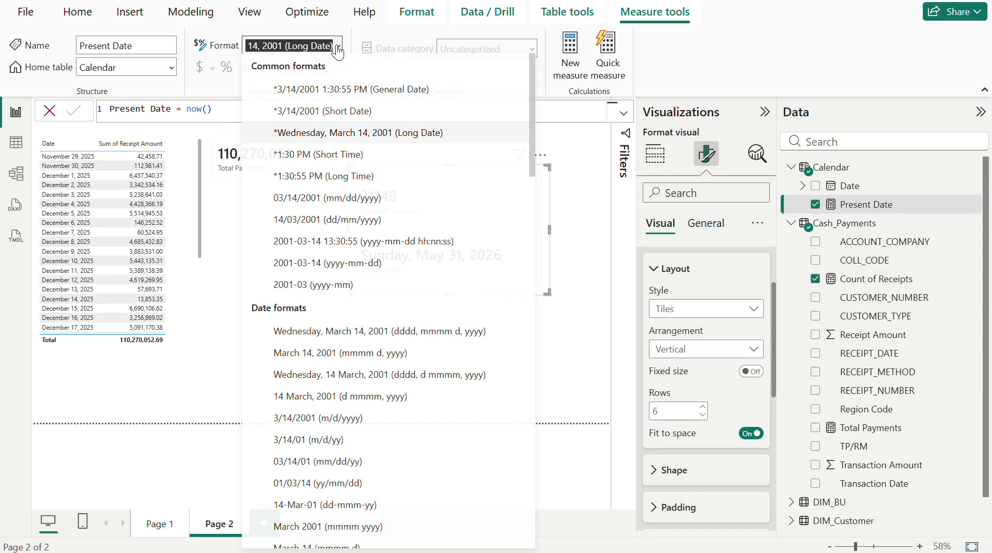
left_click(318, 160)
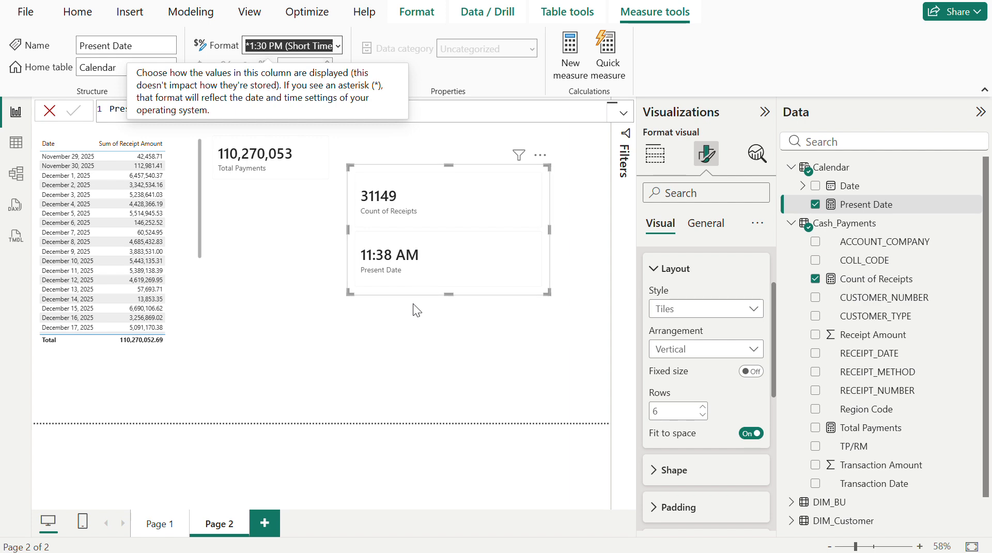
left_click(283, 274)
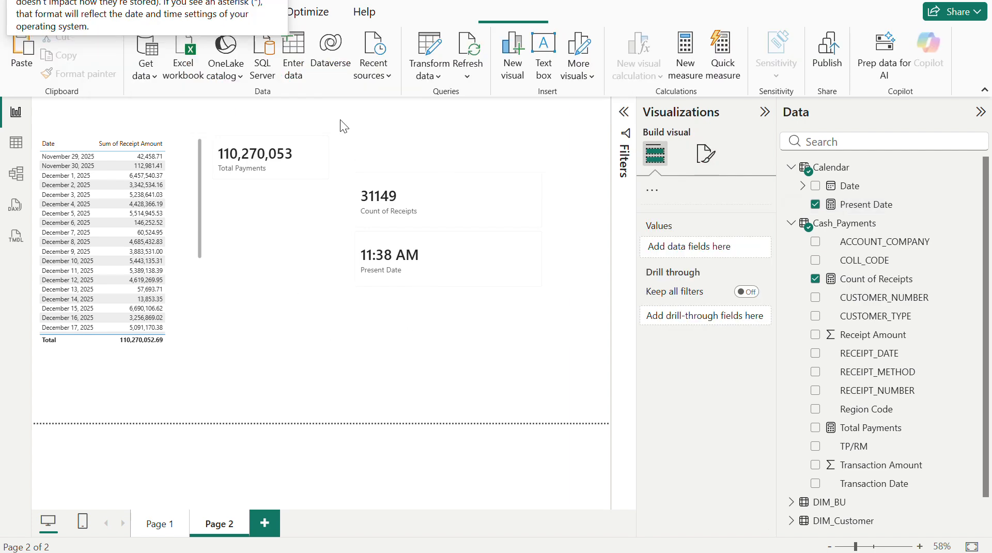
left_click(881, 212)
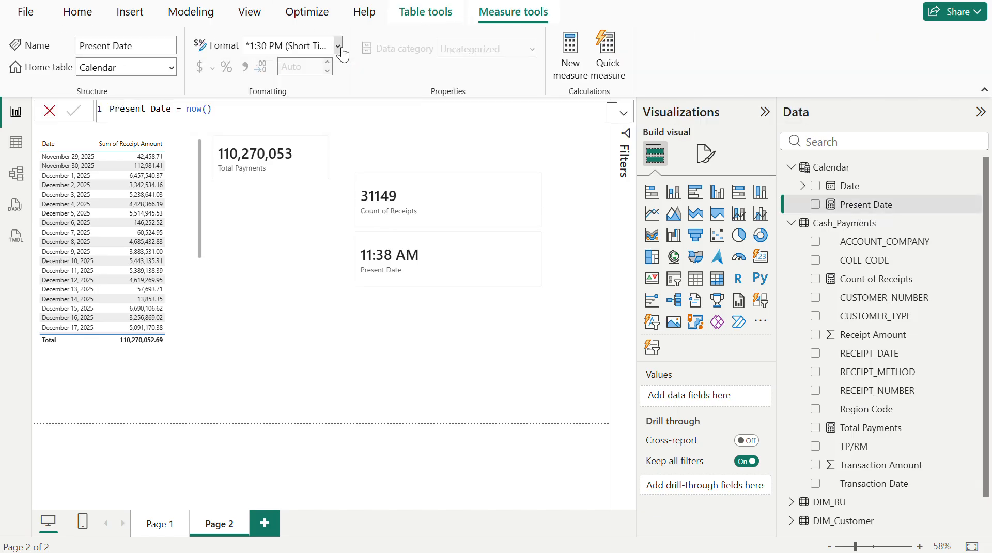
left_click(338, 47)
left_click(343, 89)
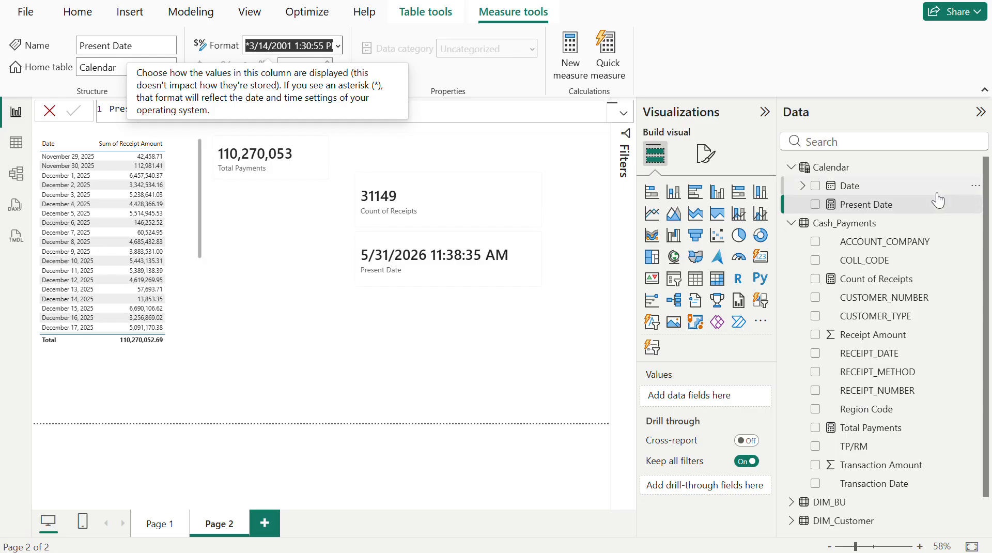
left_click(896, 141)
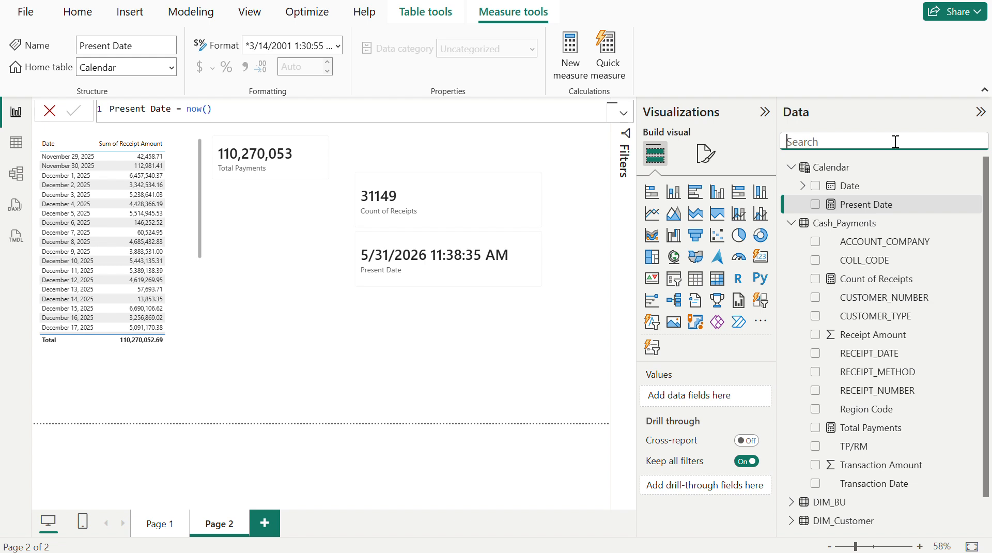
- Redefine the Present Date measure as today()-1
left_click(239, 111)
key("BackSpace")
key("BackSpace")
key("BackSpace")
key("BackSpace")
key("BackSpace")
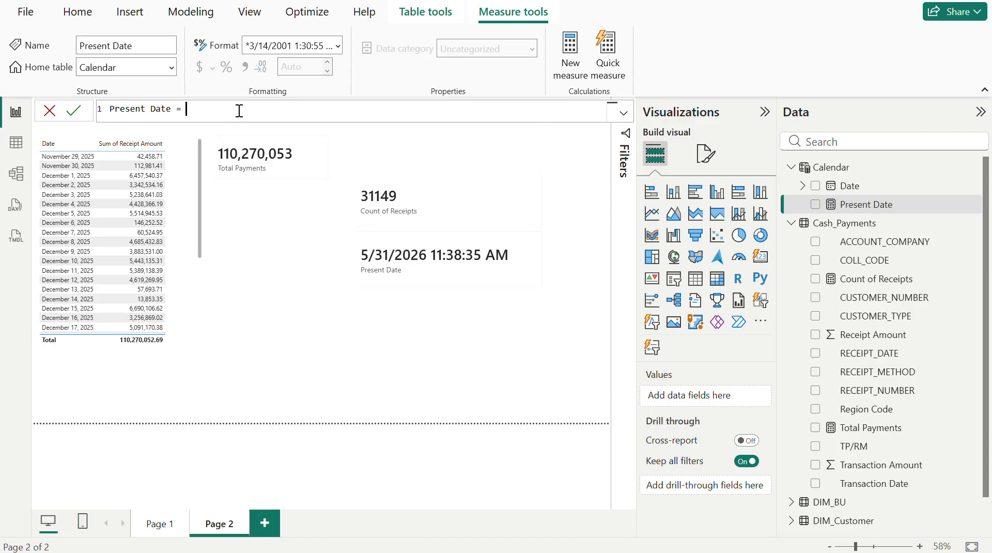
type("today()-1")
key("Return")
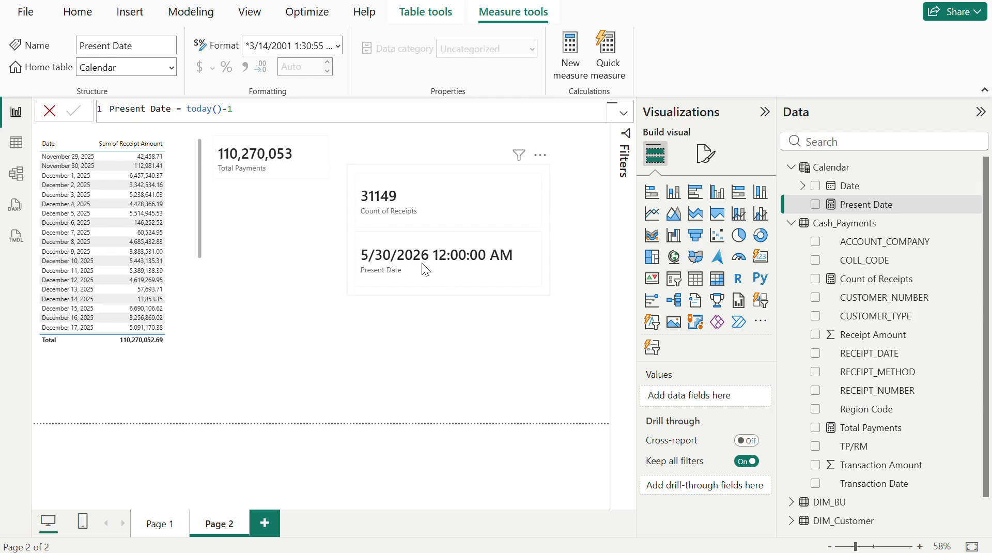
- Change the number of days subtracted in the Present Date formula to 7
left_click(253, 111)
key("BackSpace")
type("7")
key("Return")
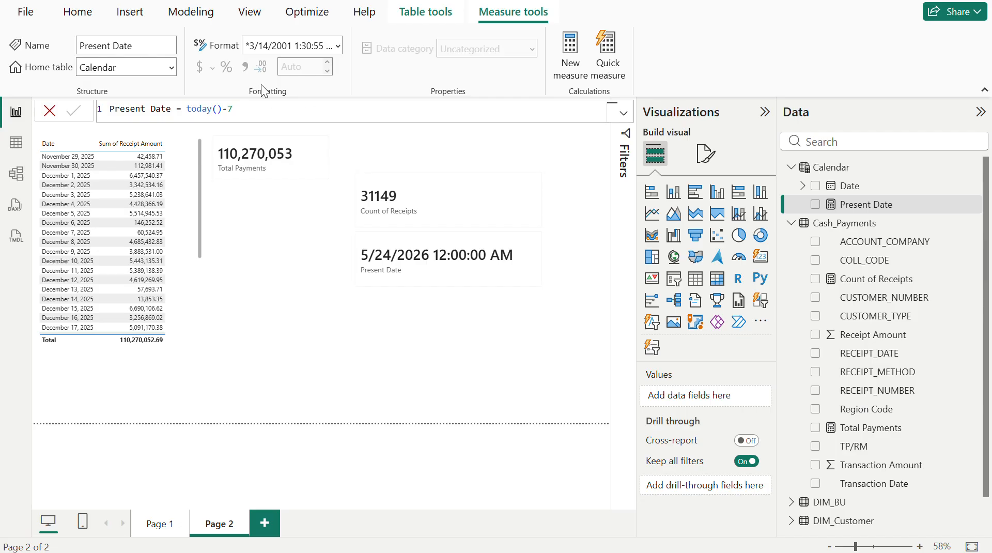
- Format the Present Date measure as Short Date
left_click(229, 108)
left_click_drag(228, 109, 223, 109)
left_click(242, 112)
left_click(338, 47)
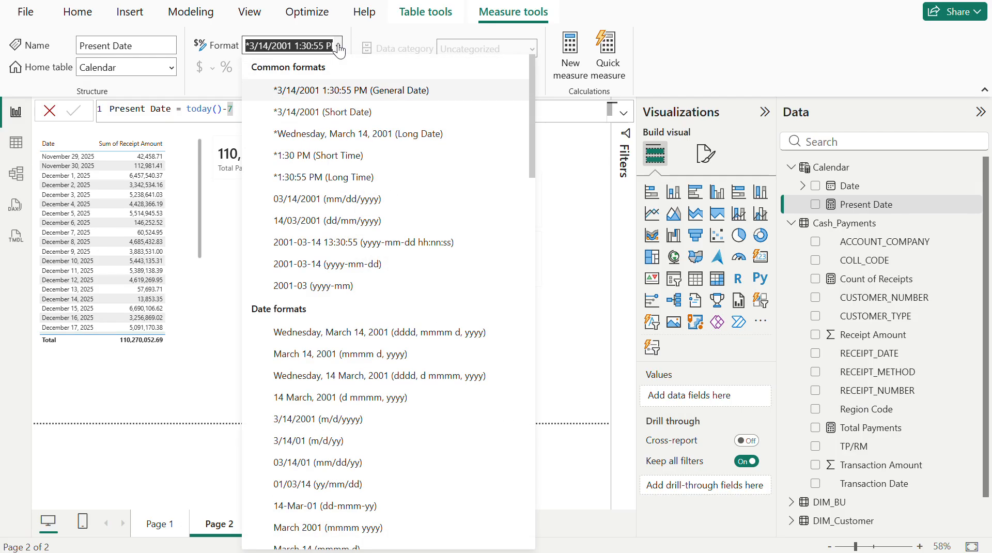
left_click(343, 117)
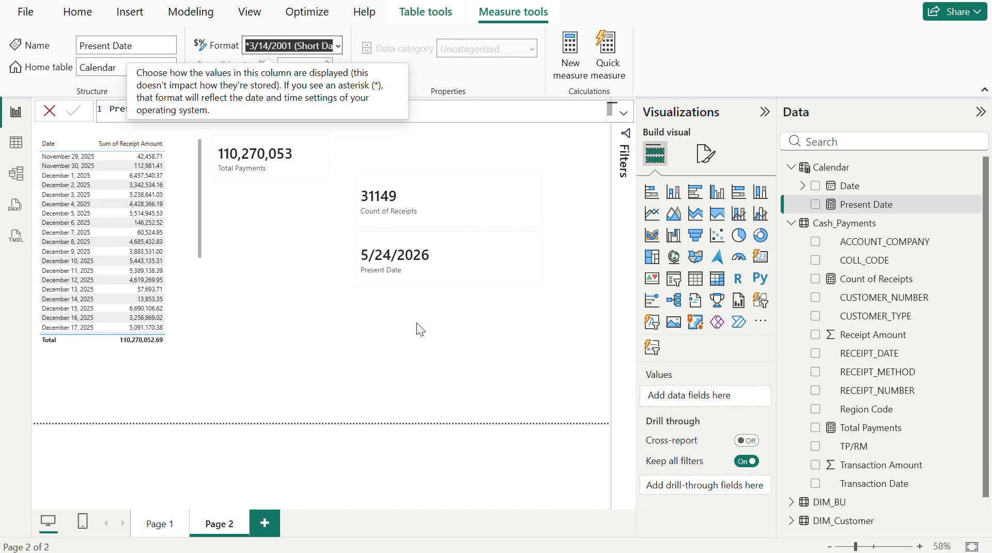
- In Table view, change the start date in the Calendar table's CALENDAR formula to 2022-01-01
left_click(18, 147)
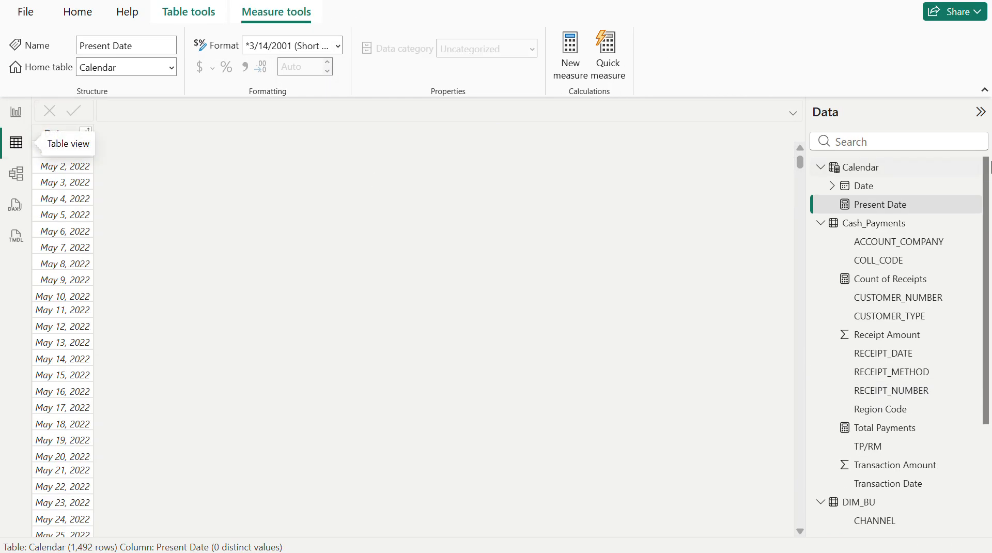
left_click(856, 169)
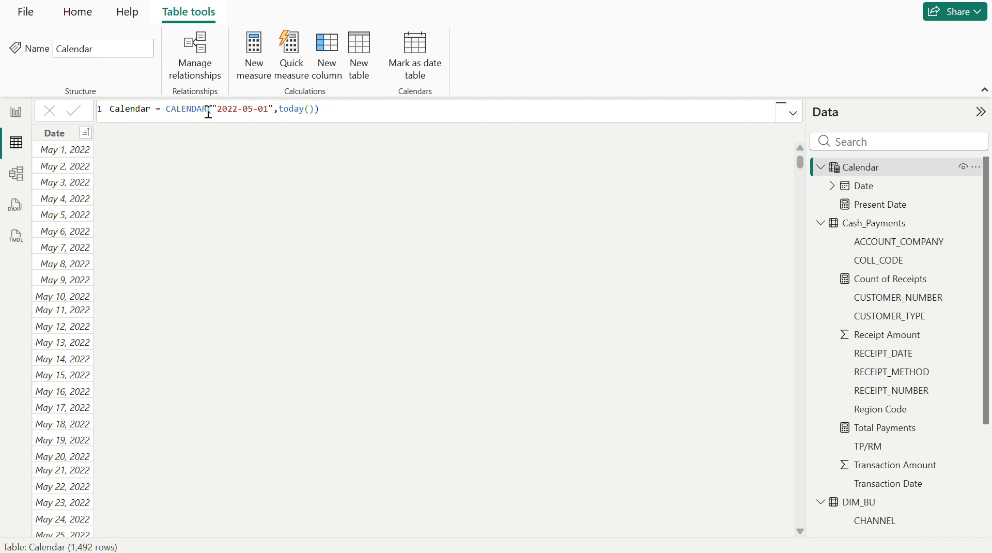
left_click(237, 109)
key("Right")
key("Right")
key("Right")
type("01")
left_click(353, 112)
key("Return")
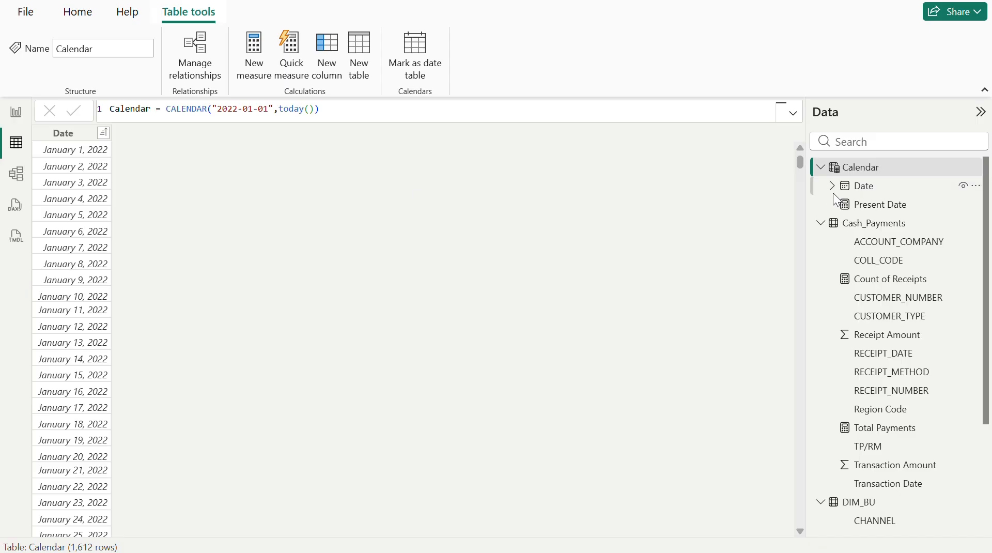
- Add a calculated column to the Calendar table with the formula Quarter = QUARTER('Calendar'[Date])
left_click(330, 60)
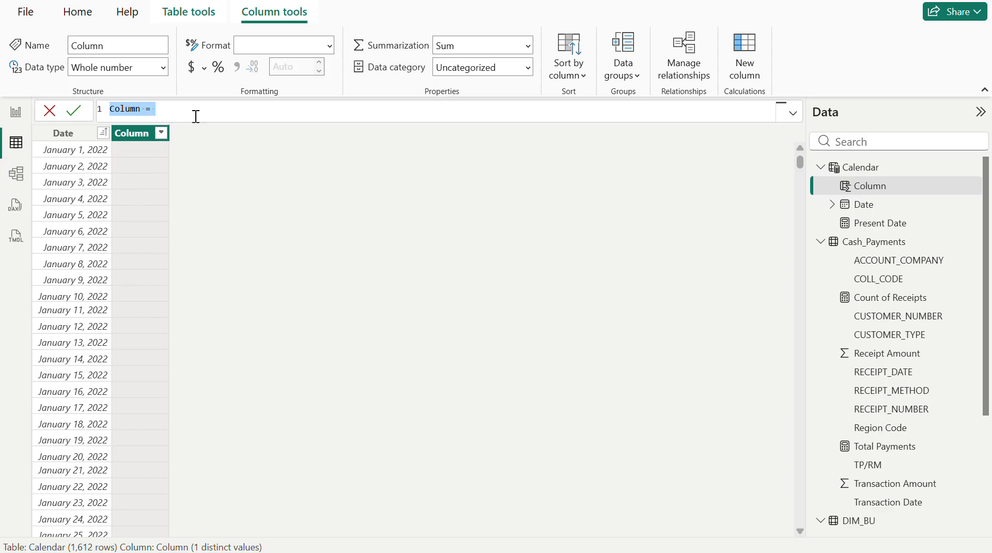
type("Qua")
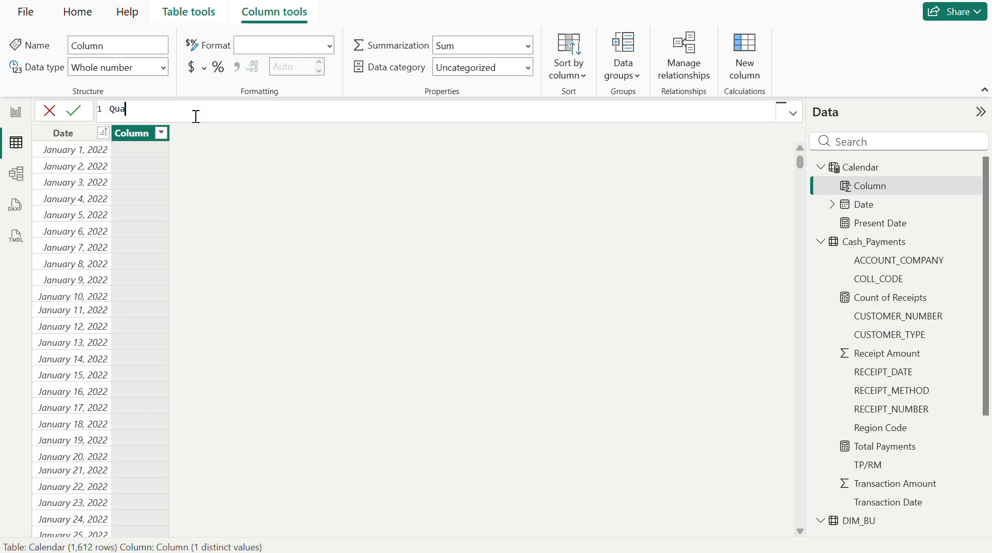
type("rter = qua")
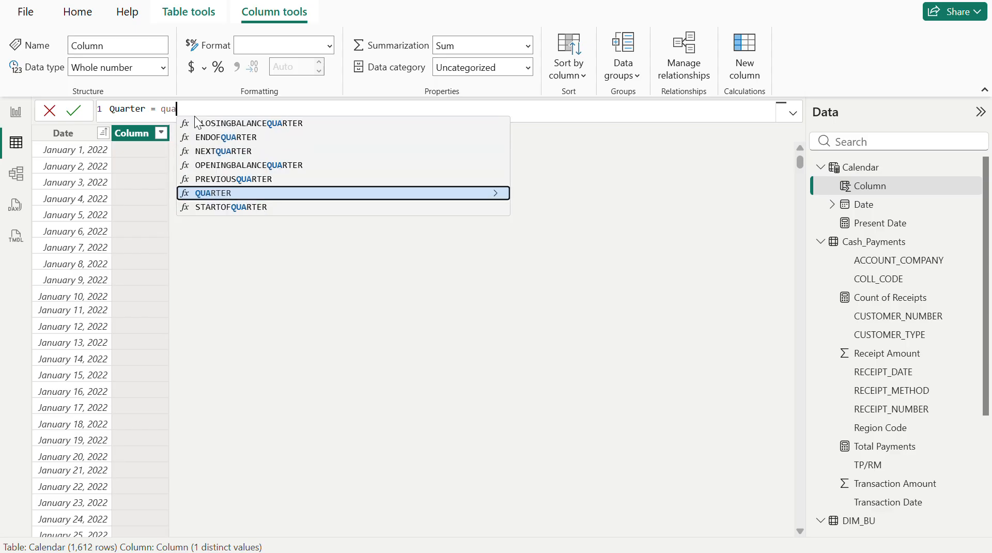
key("Tab")
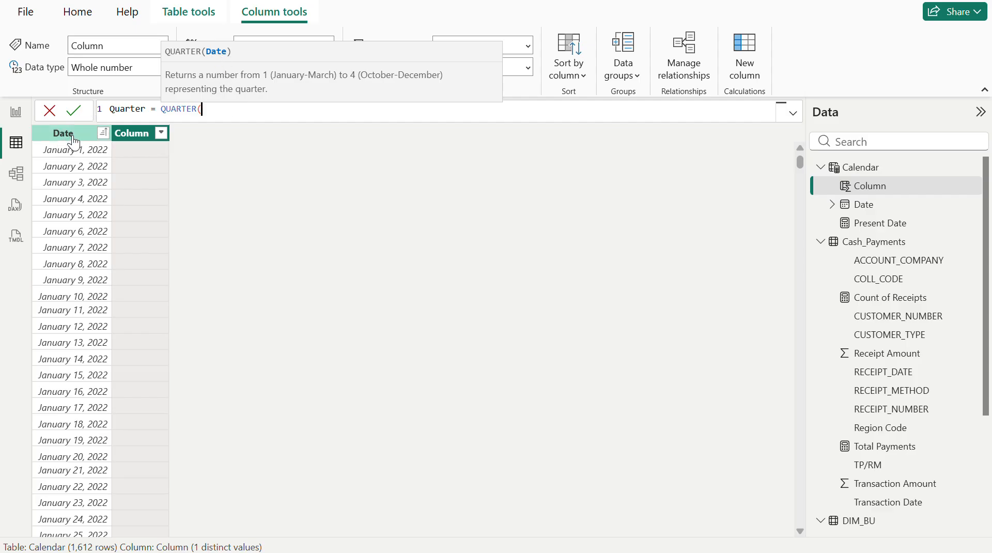
type("date")
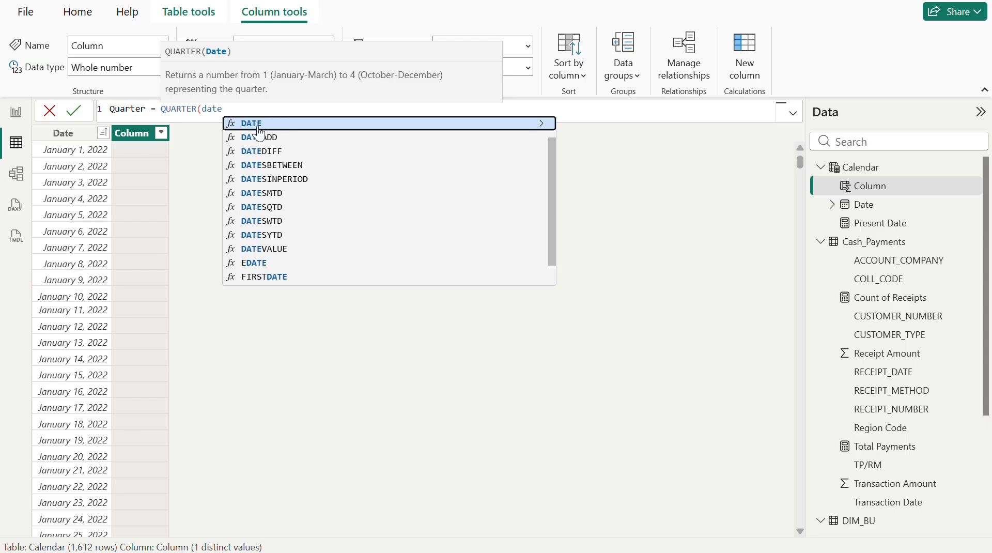
scroll(299, 168, "up", 1)
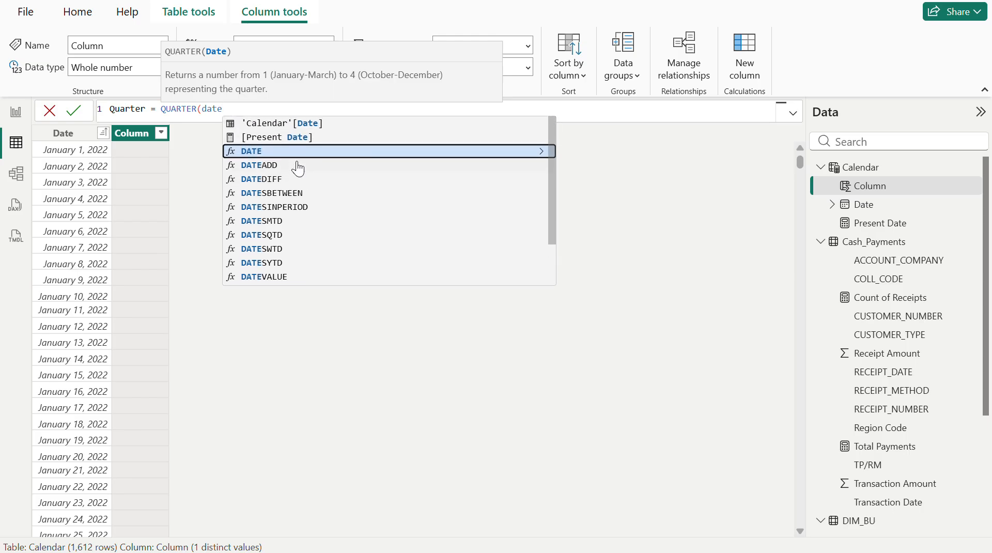
left_click(299, 124)
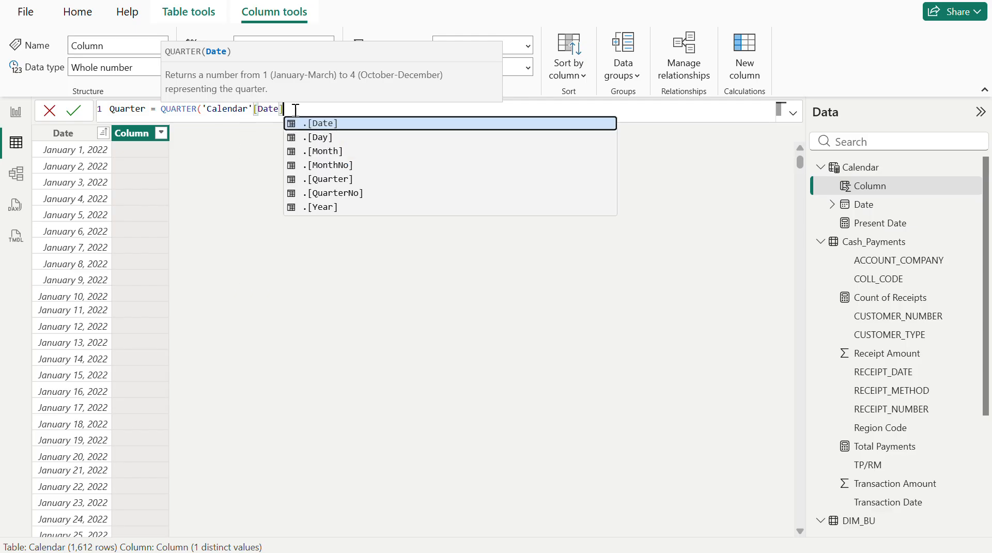
type(")")
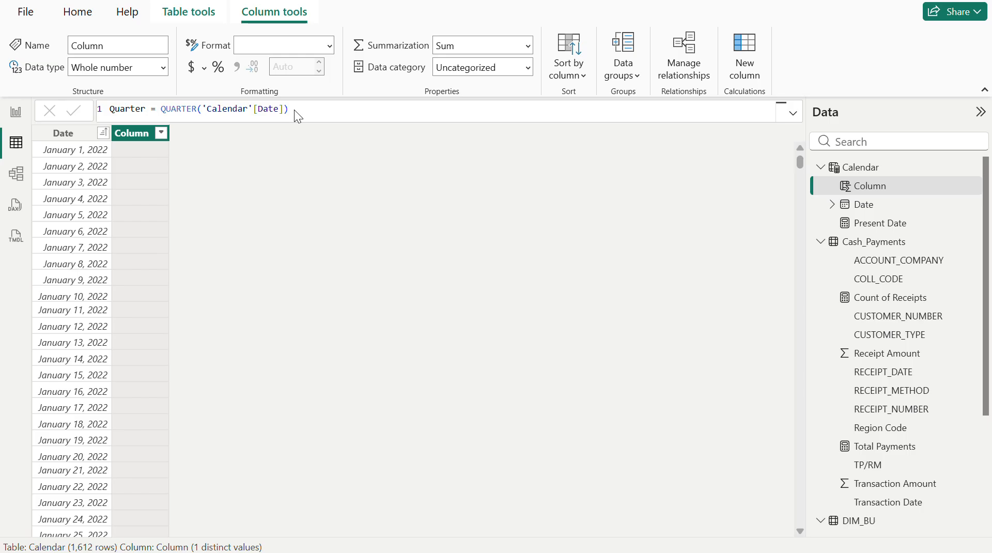
key("Return")
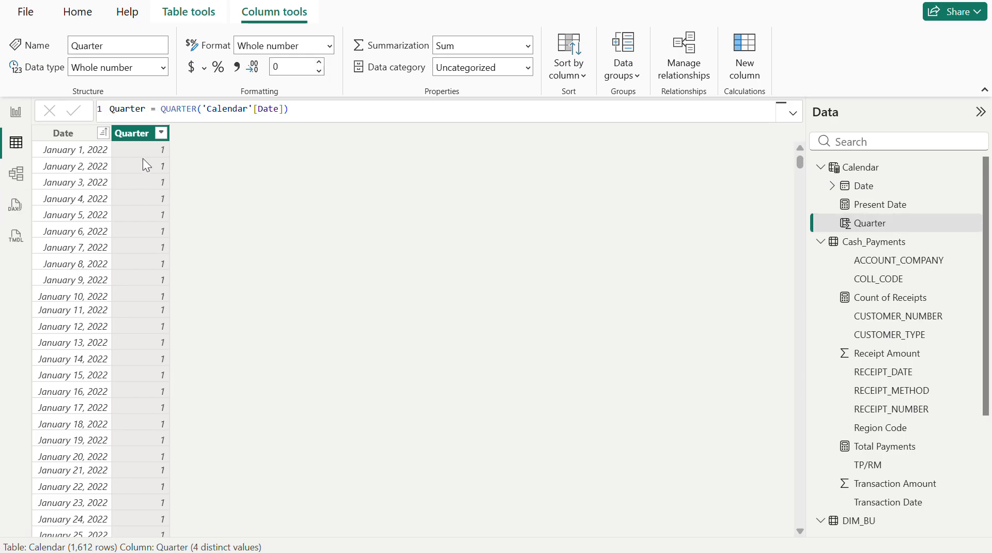
- Filter the Date column to 4/19/2022 and 4/20/2022 to check their quarter values, and clear all filters
left_click(104, 136)
left_click(103, 134)
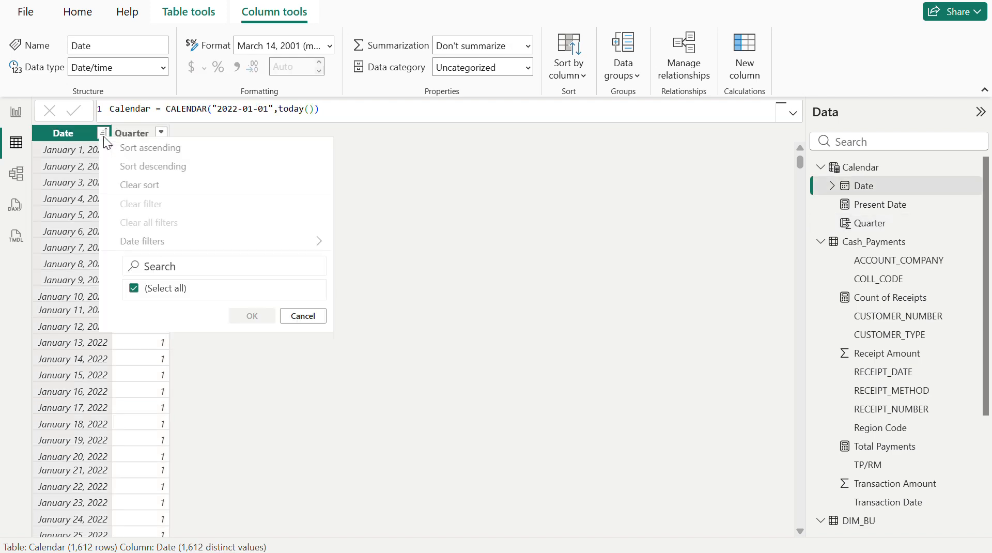
left_click(185, 241)
scroll(217, 378, "down", 20)
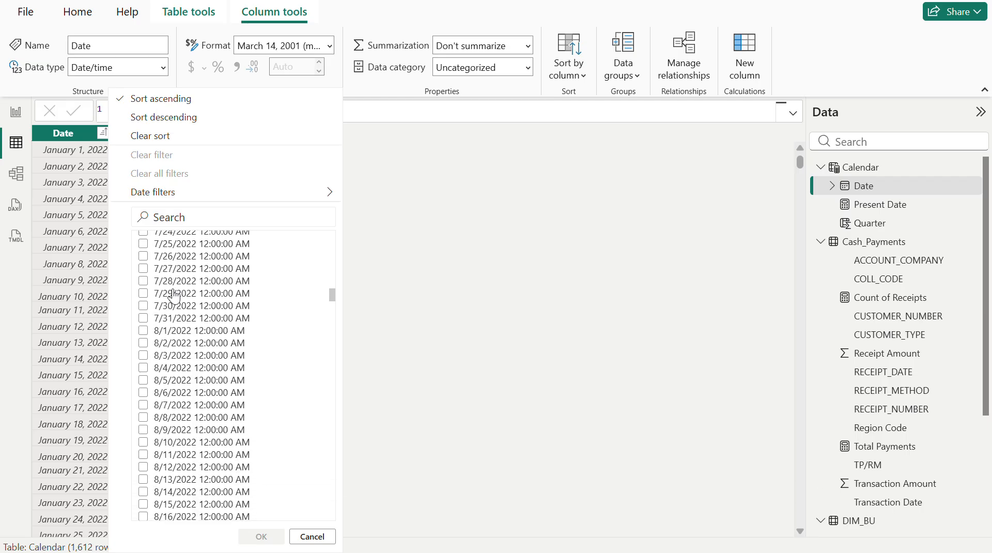
scroll(173, 294, "up", 20)
scroll(174, 295, "up", 1)
left_click(175, 287)
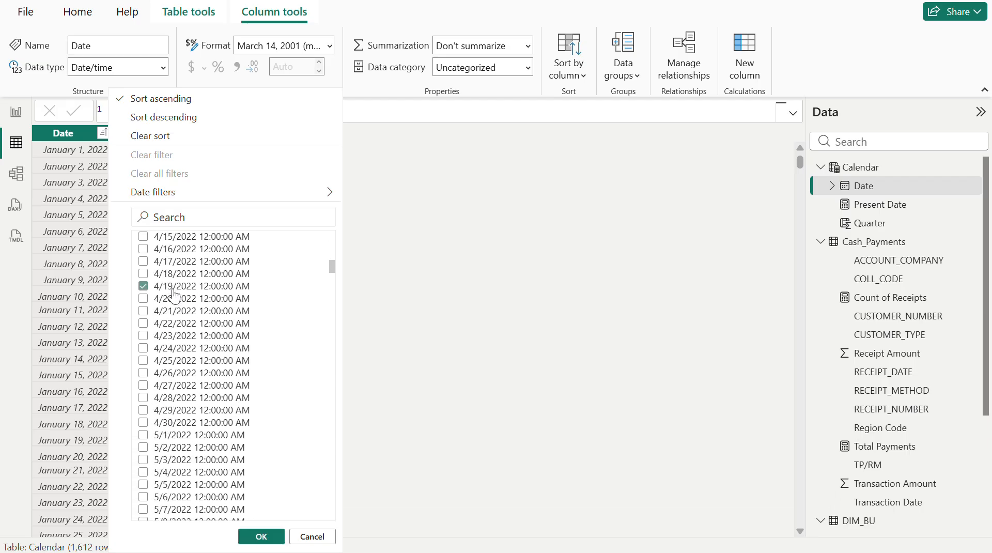
left_click(175, 298)
left_click(262, 537)
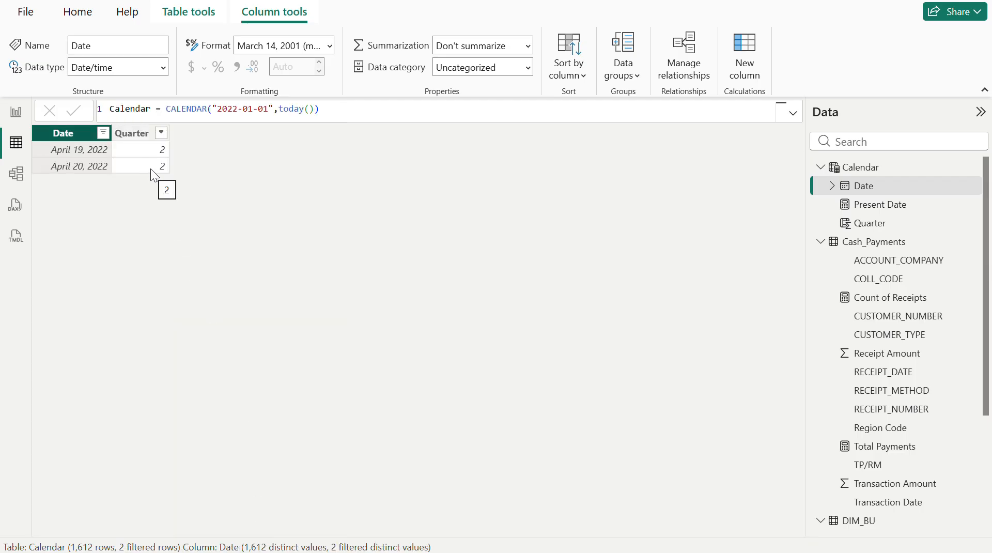
left_click(103, 133)
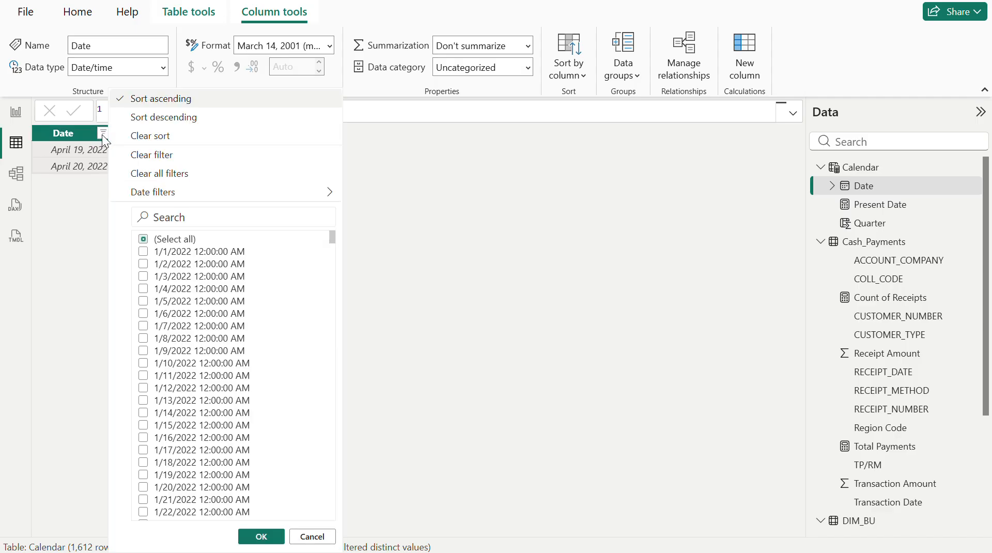
left_click(169, 173)
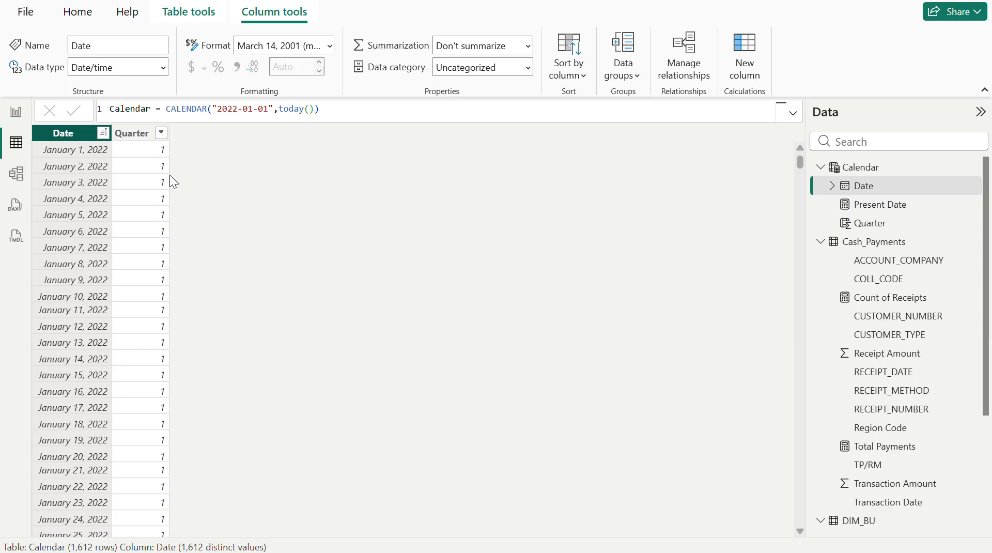
- Change the Calendar table's Quarter column formula to "Q"&QUARTER('Calendar'[Date]) and check its distinct values in the filter list
left_click(138, 140)
left_click(161, 108)
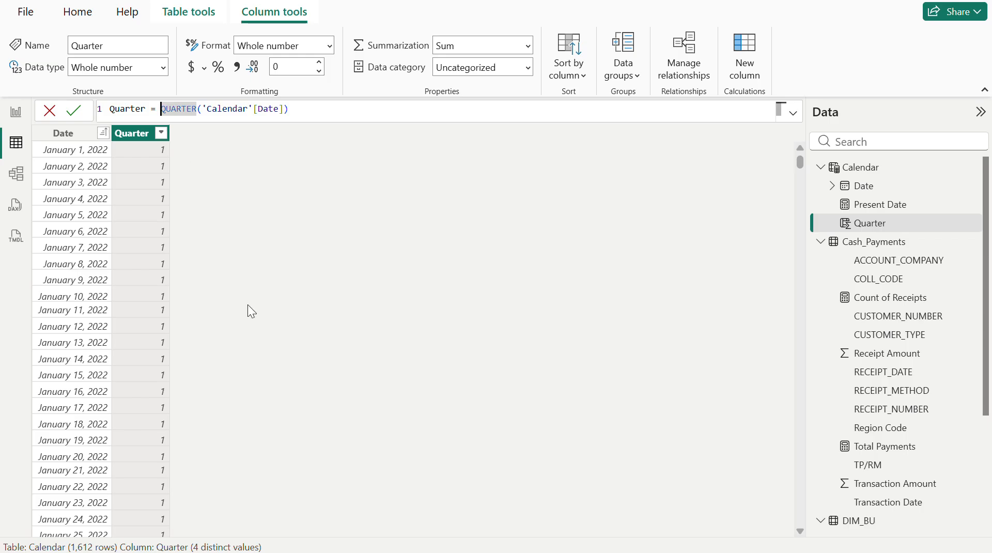
type("\"")
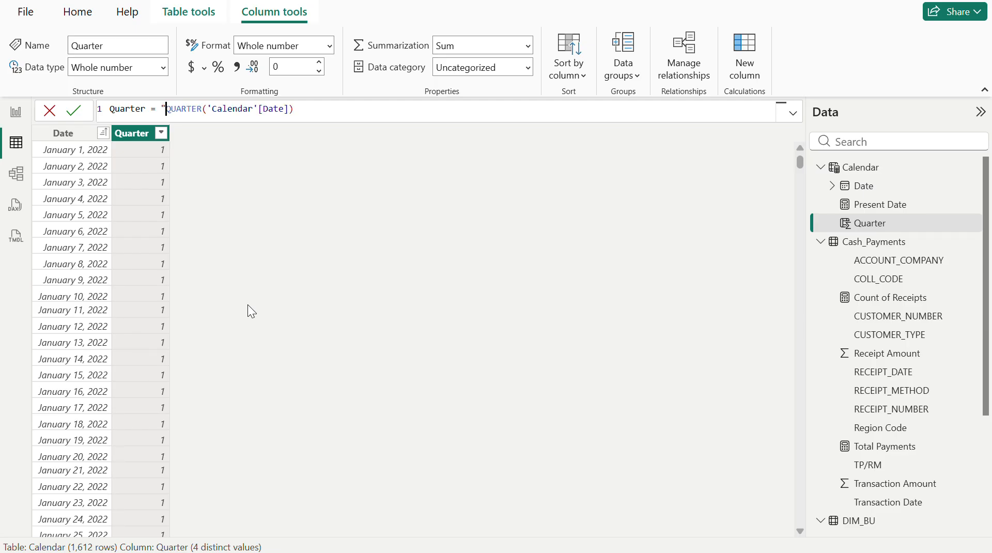
type("Q")
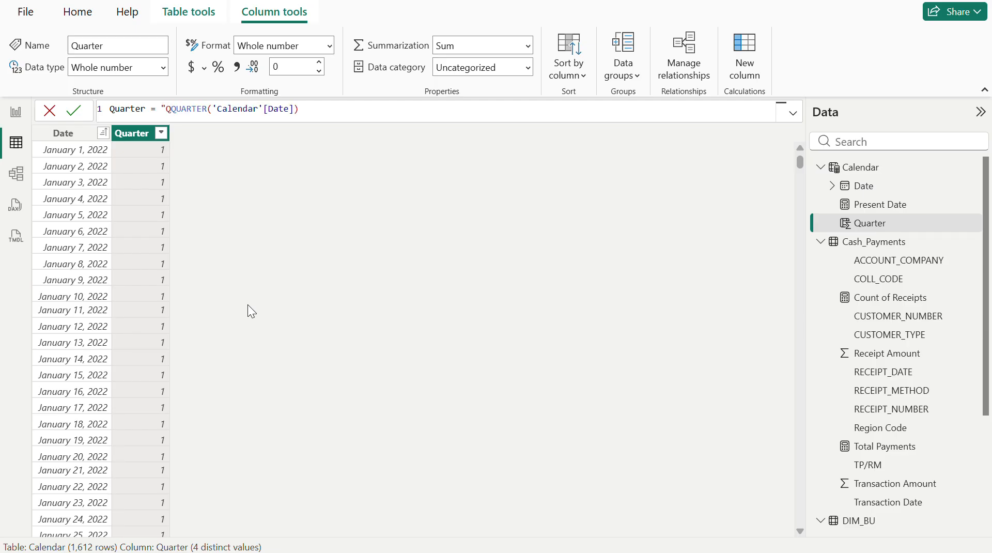
type("\"")
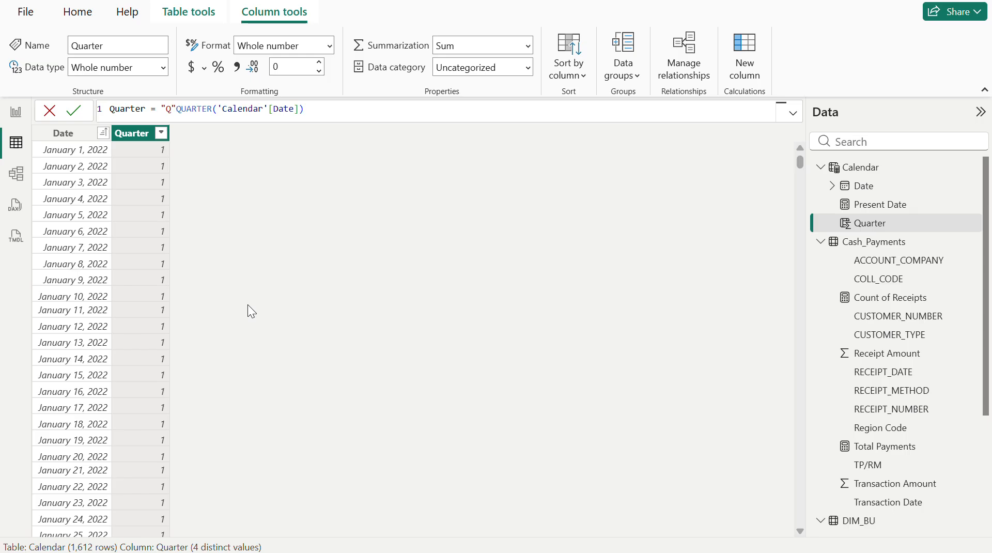
type("&")
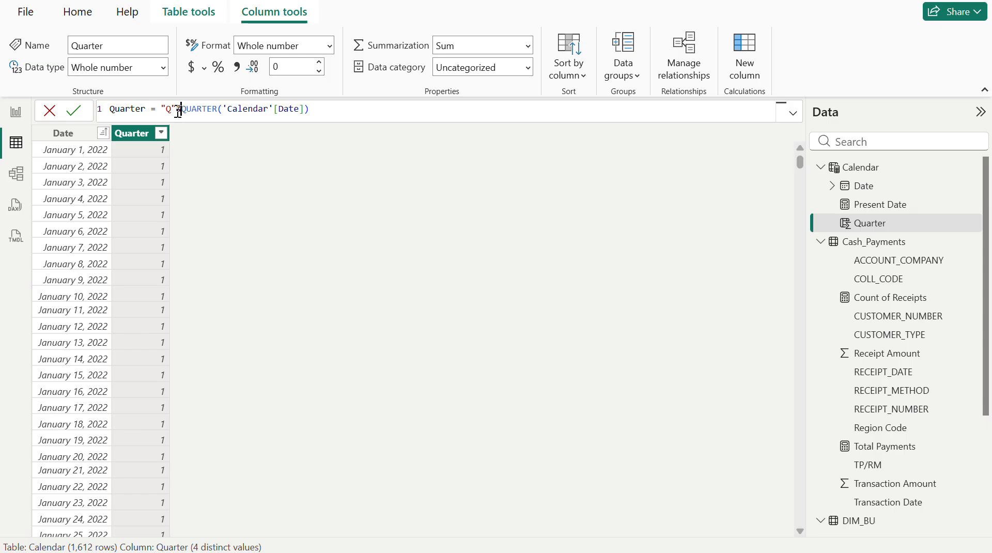
left_click(332, 111)
key("Return")
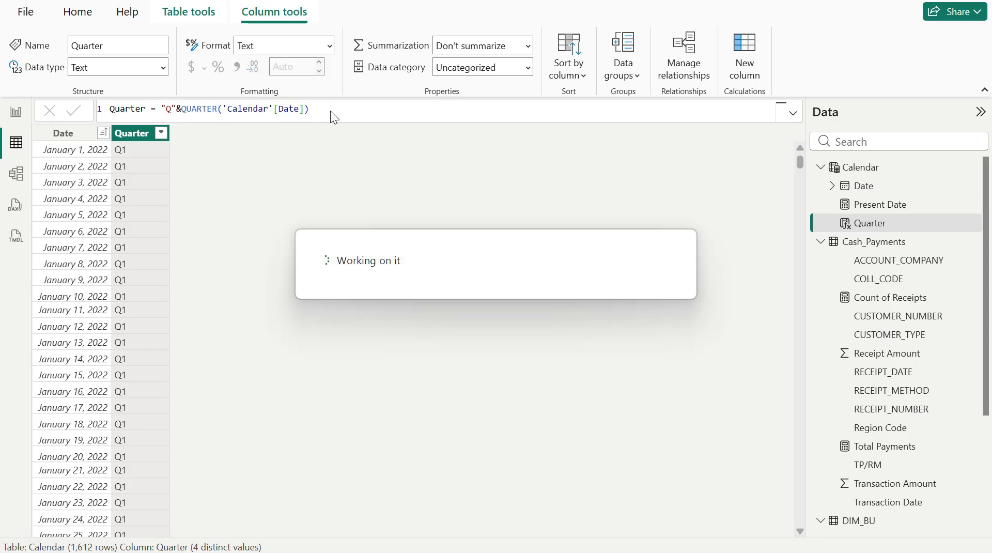
left_click(161, 134)
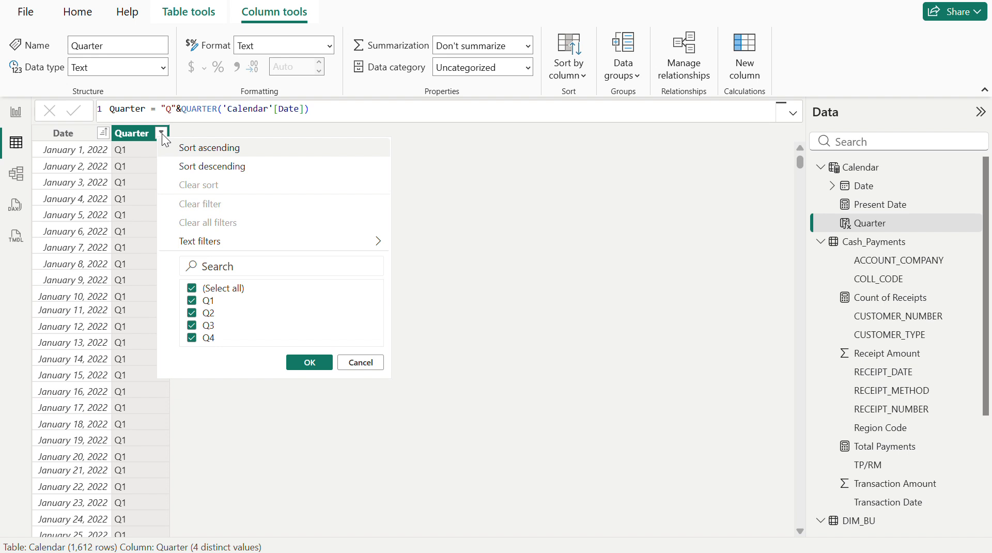
left_click(135, 133)
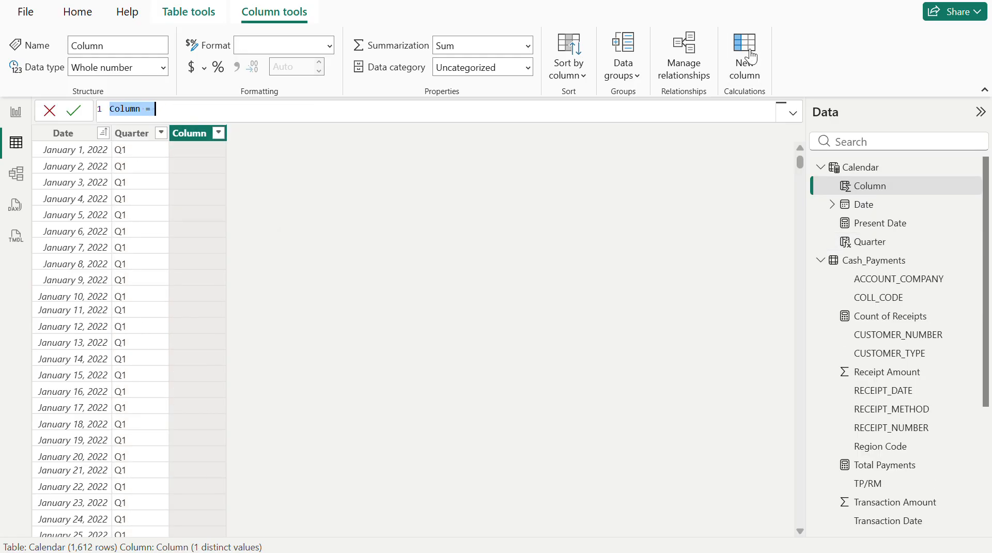
- Add a calculated column to the Calendar table with the formula Month No = month('Calendar'[Date]) and review its distinct values
type("Month")
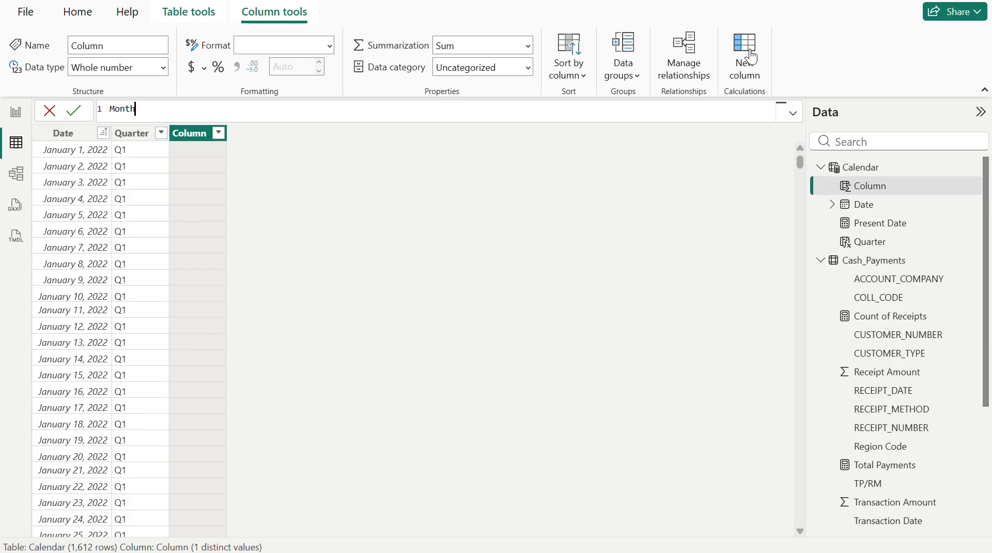
type(" No = mont")
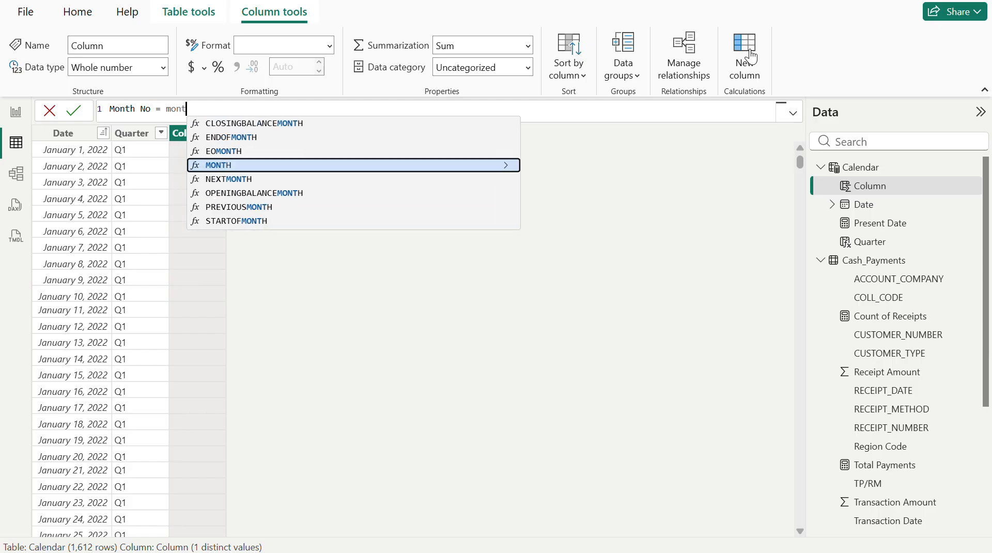
type("h(")
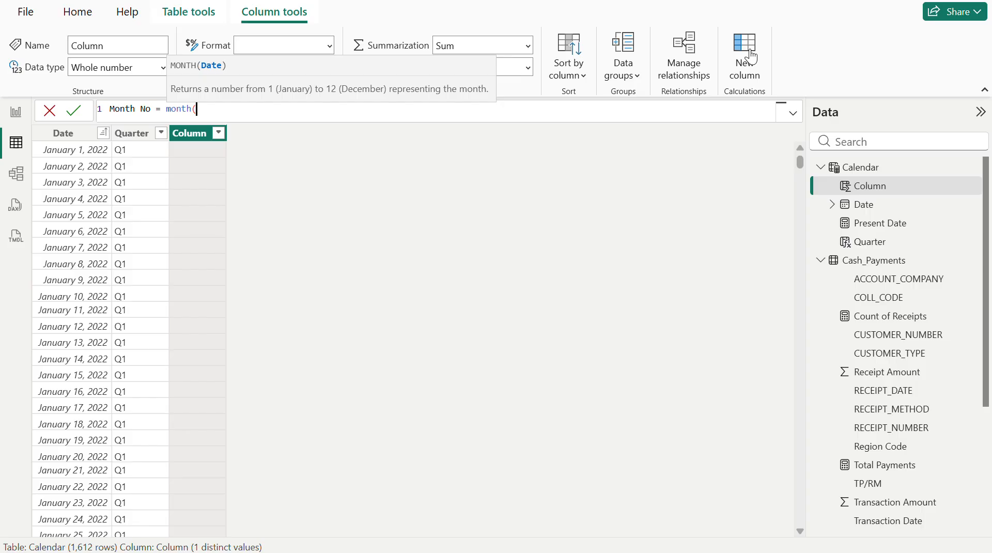
type("date")
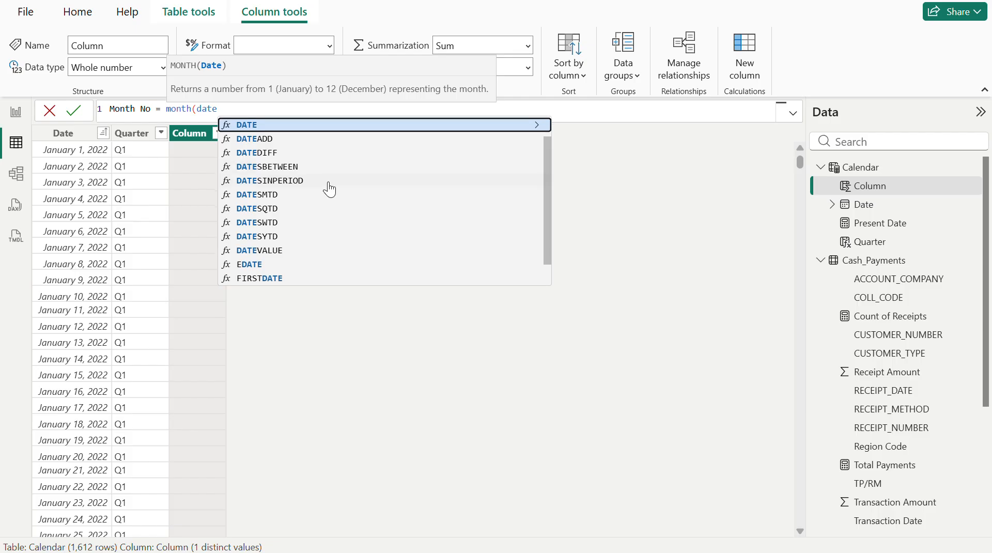
scroll(329, 189, "up", 2)
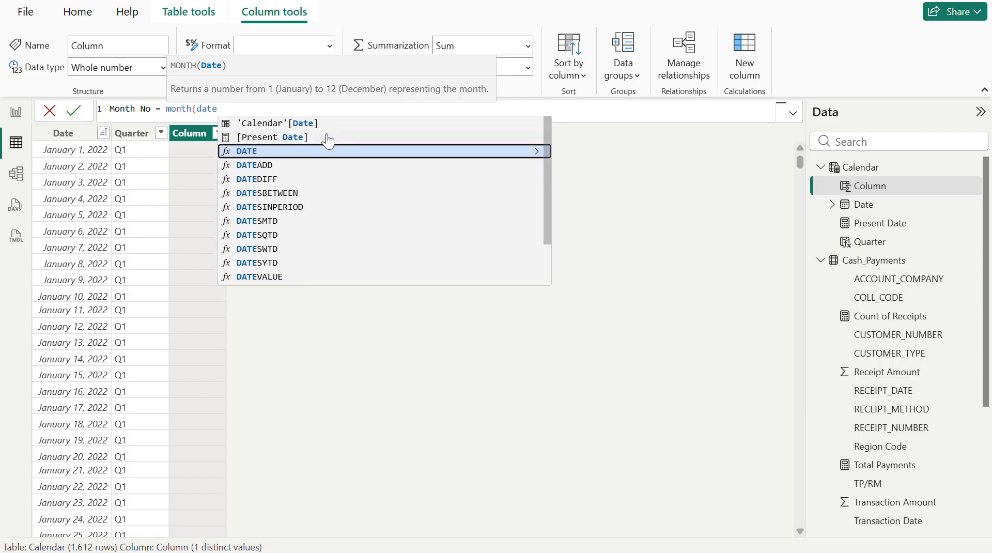
left_click(317, 125)
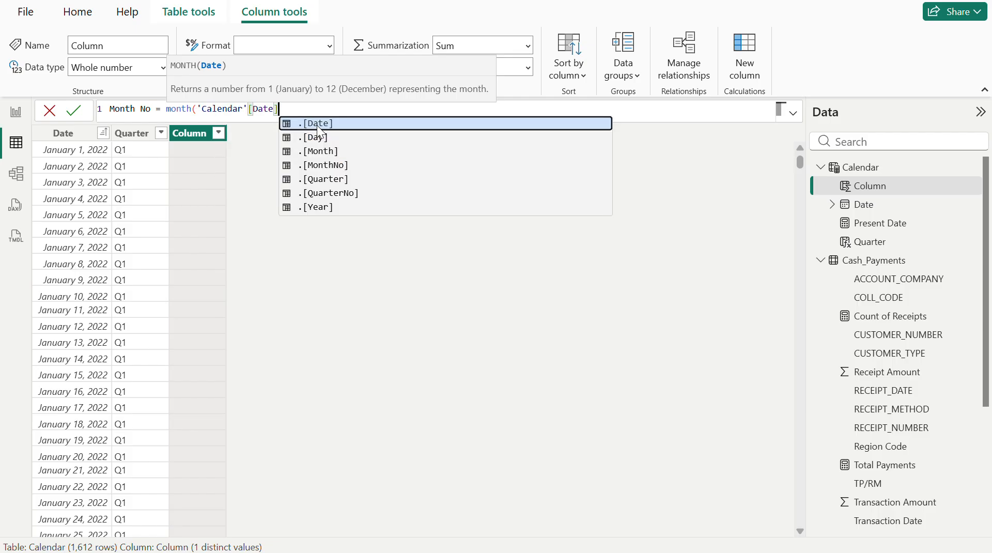
type(")")
key("Return")
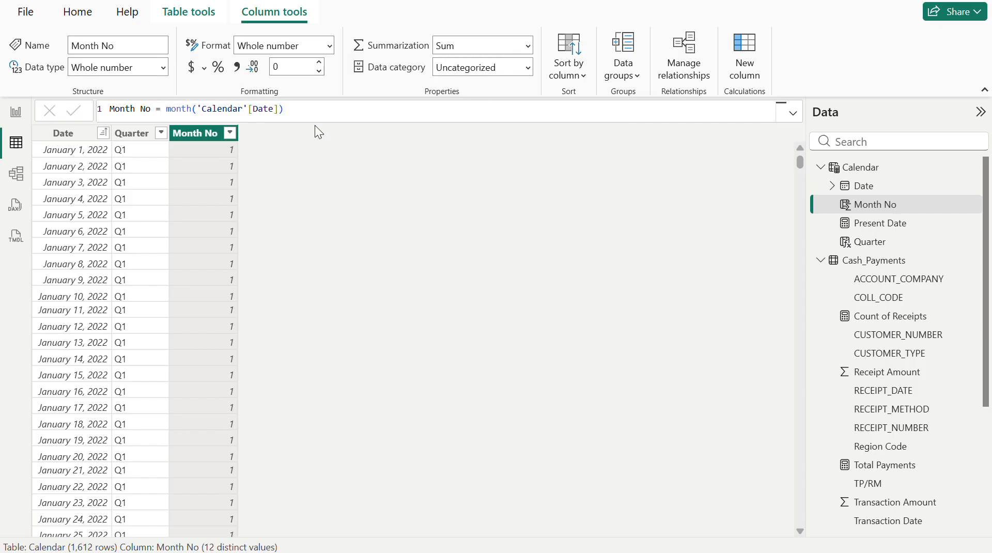
left_click(230, 134)
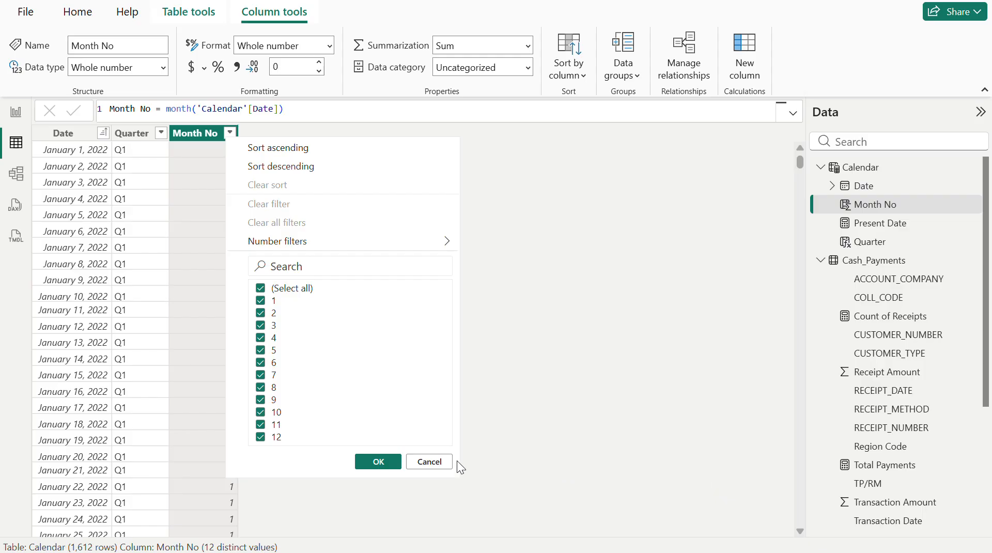
left_click(429, 461)
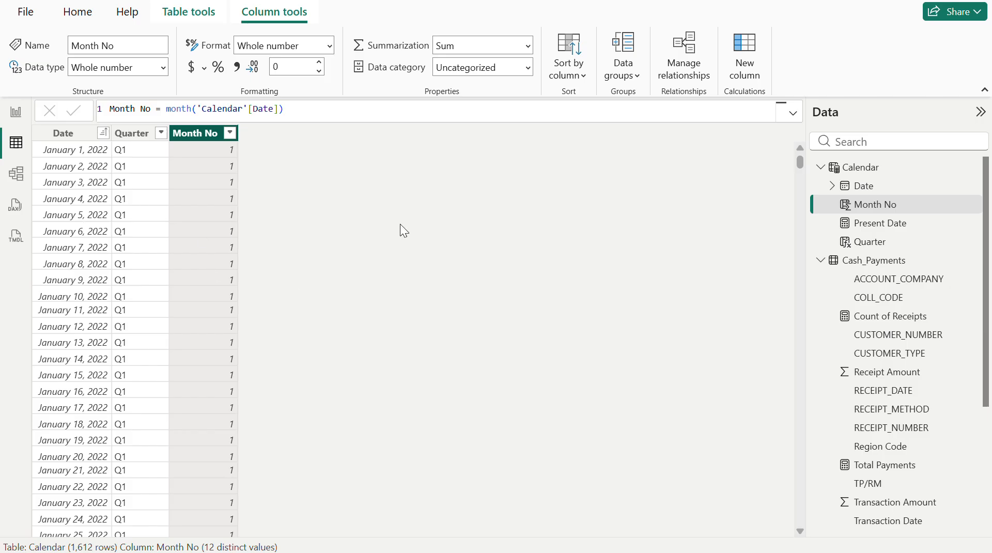
- Add a calculated column to the Calendar table with the formula Year = year('Calendar'[Date])
left_click(749, 46)
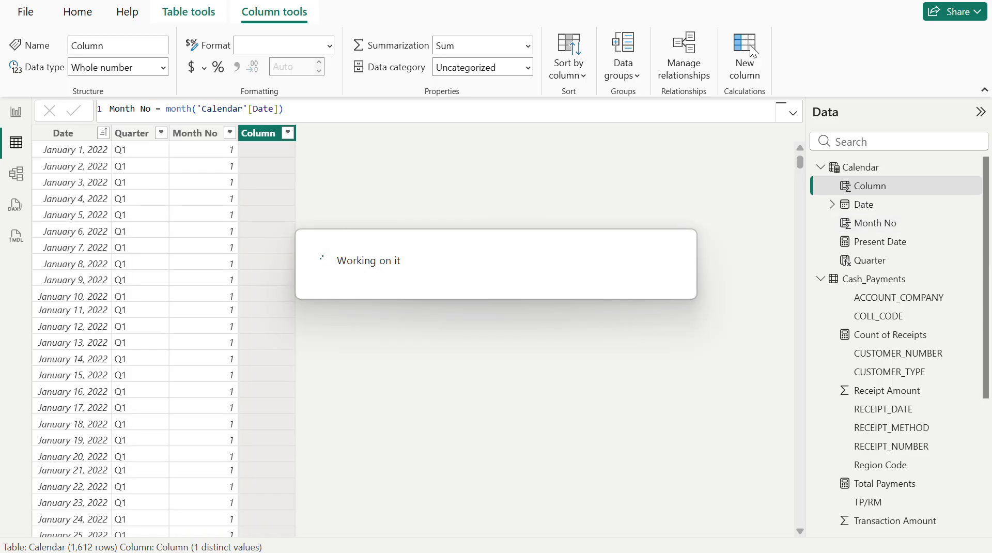
type("Yea")
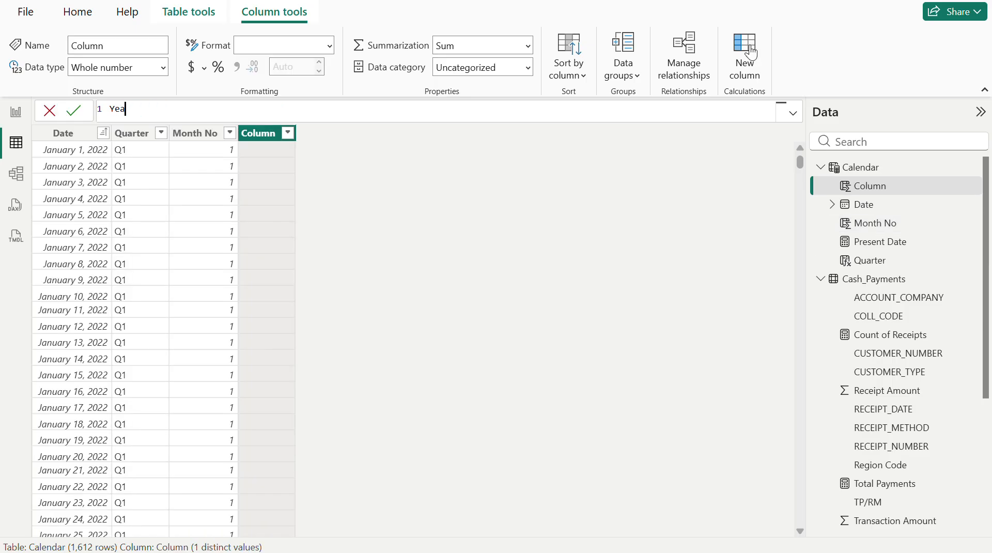
type("r = y")
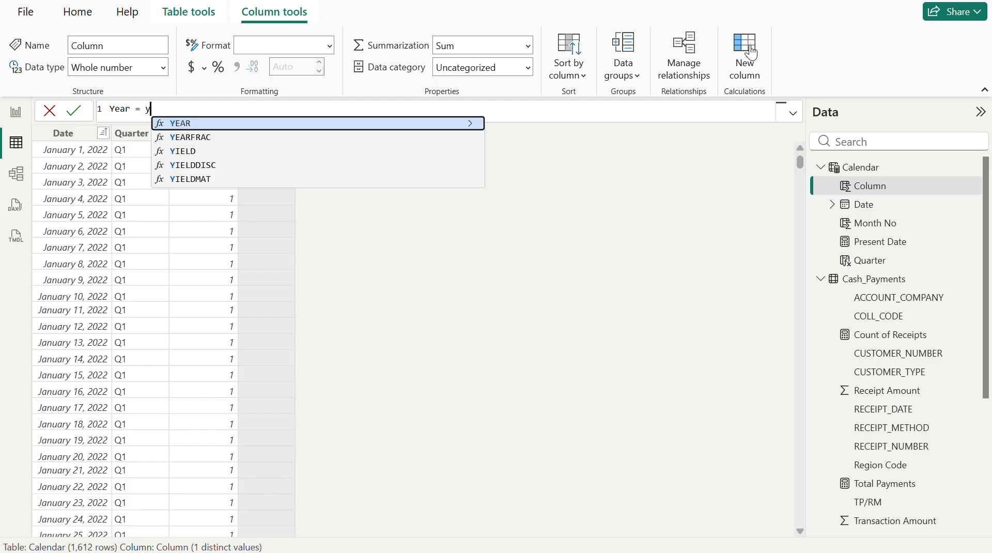
type("ear(")
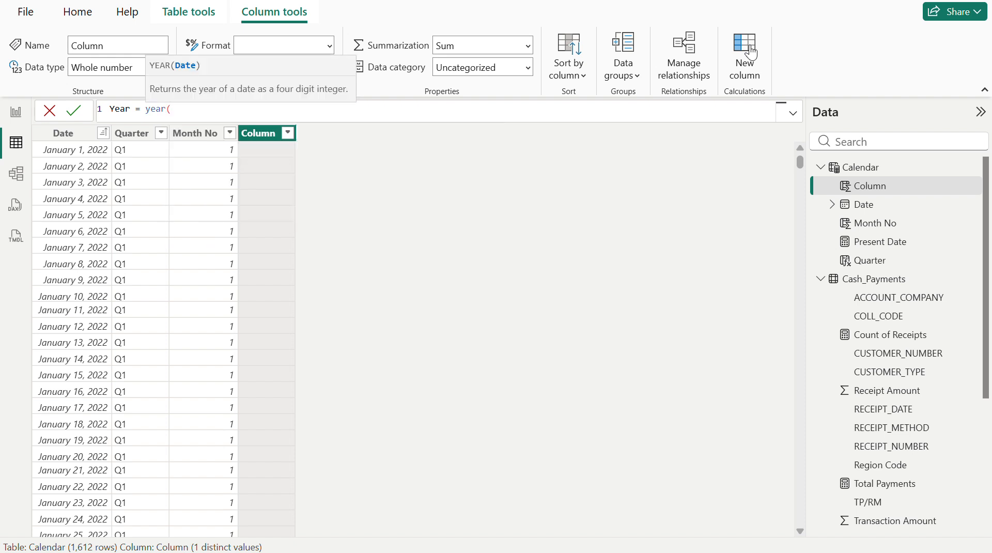
type("date")
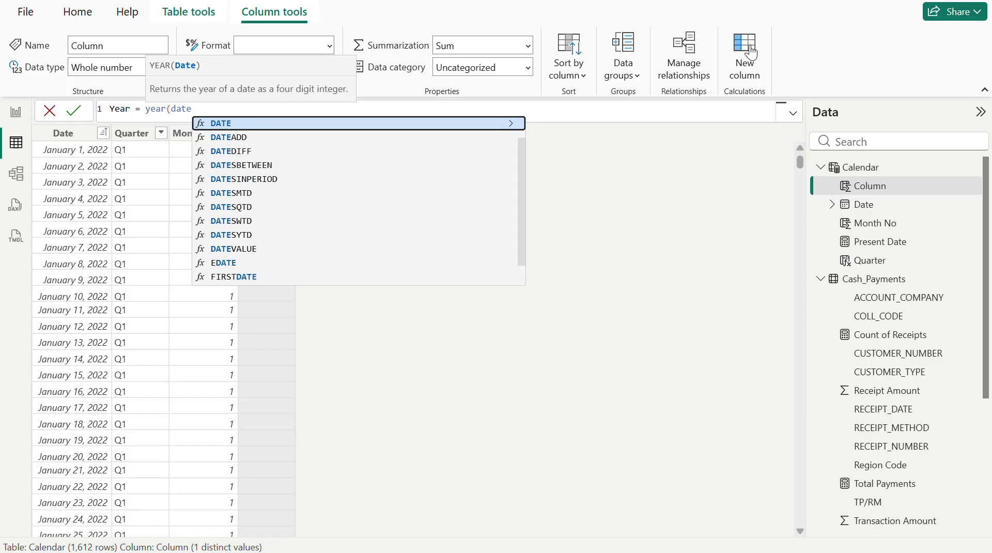
scroll(312, 220, "up", 1)
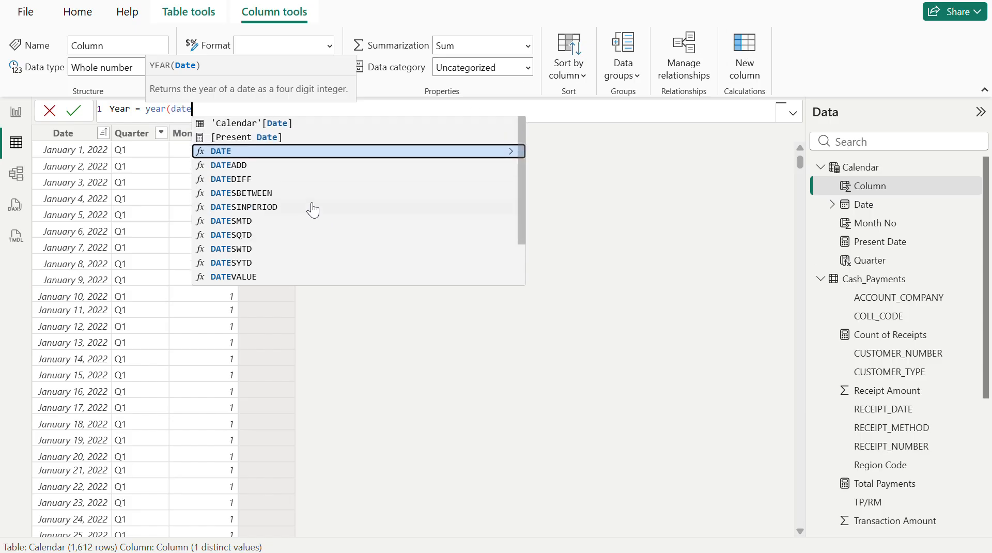
left_click(290, 124)
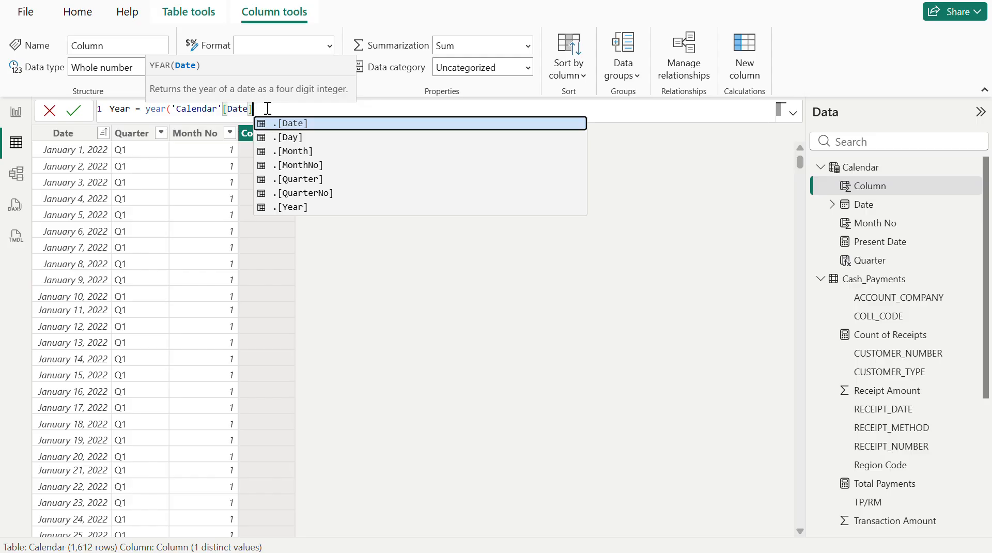
type(")")
key("Return")
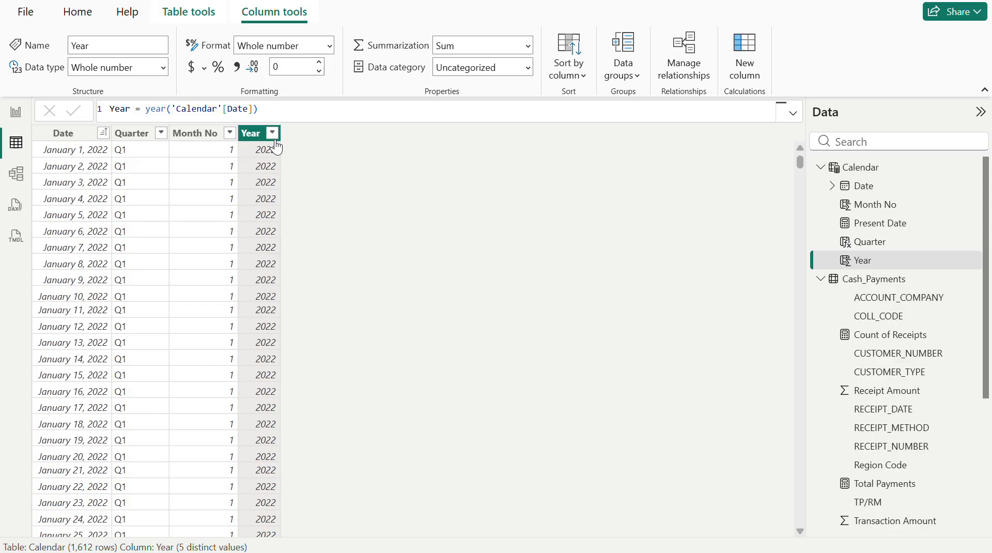
- Filter the Year column to 2024 to check the matching dates, and clear all filters
left_click(273, 133)
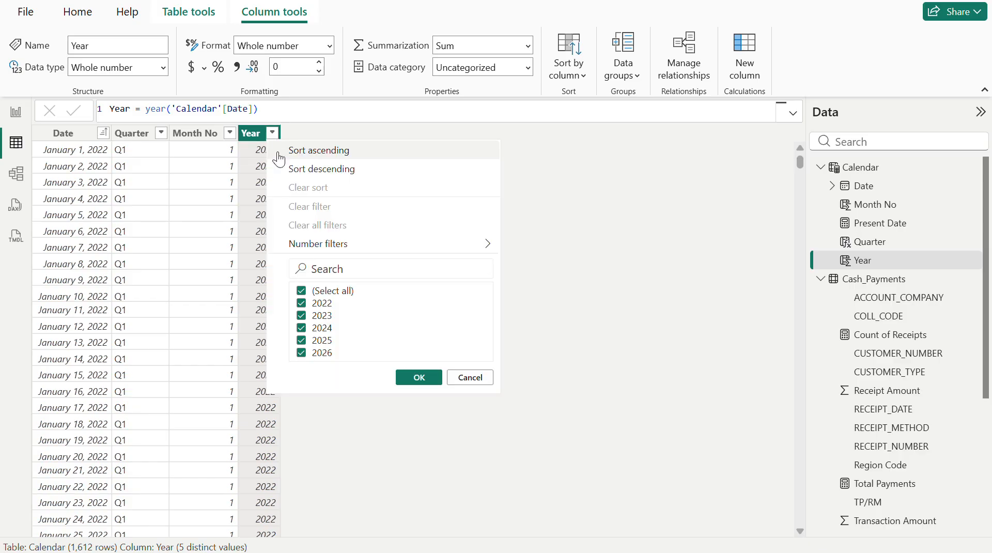
left_click(331, 292)
left_click(325, 329)
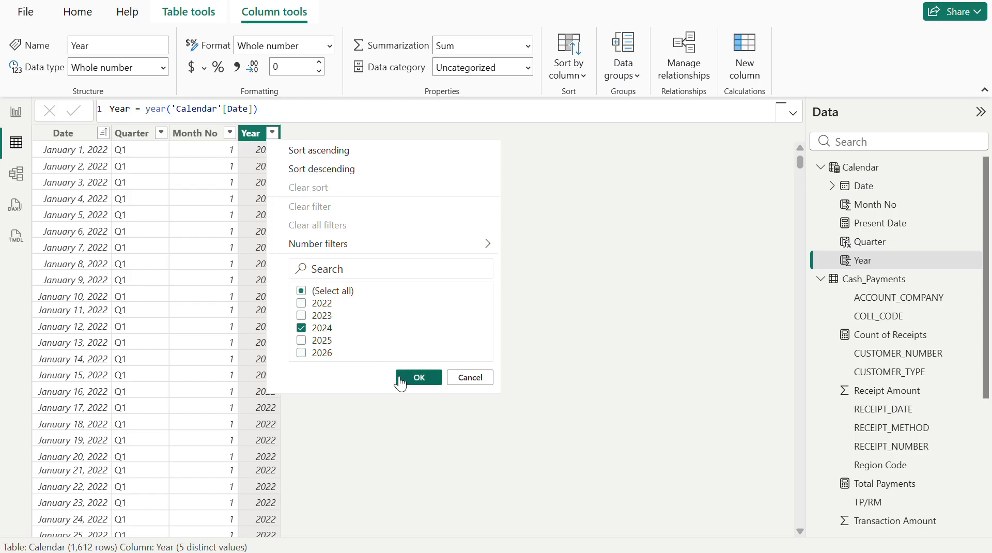
left_click(413, 378)
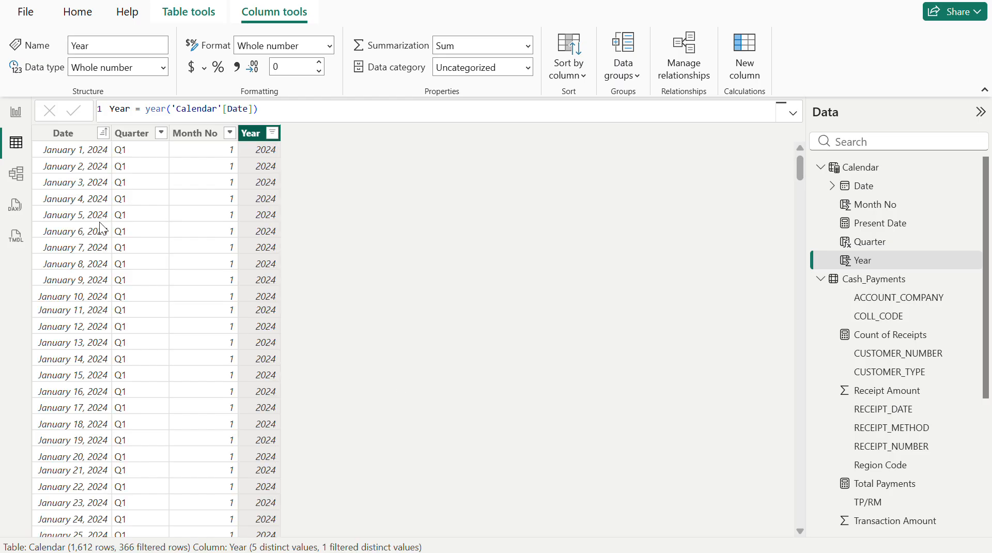
left_click(102, 133)
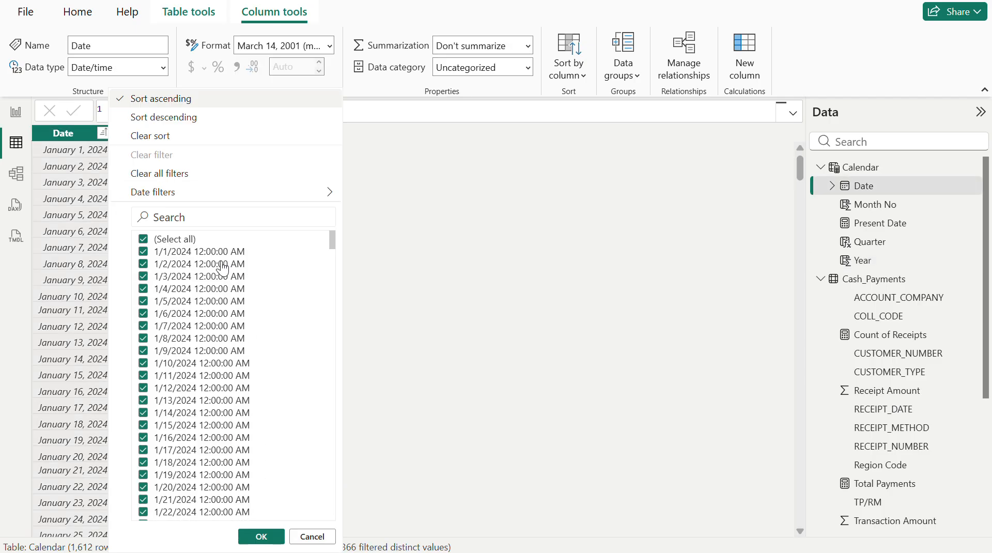
left_click(478, 240)
left_click(270, 134)
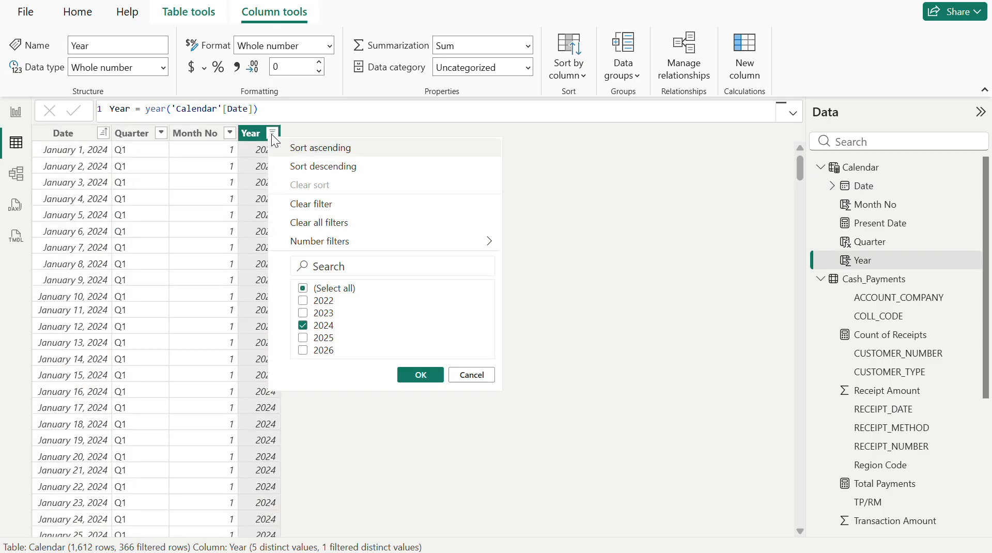
left_click(340, 223)
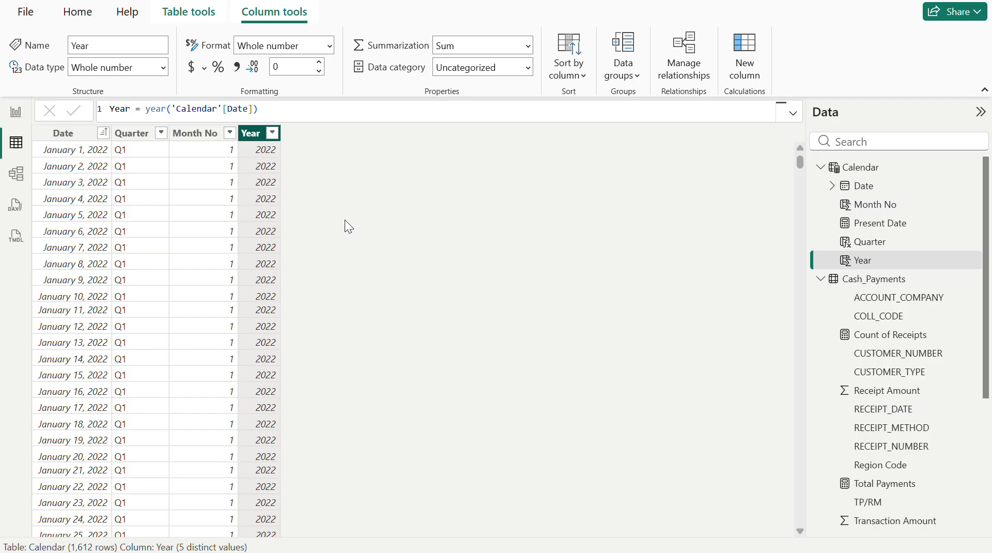
- Add a calculated column to the Calendar table with the formula Mon-Year = 'Calendar'[Year]&"-"&'Calendar'[Month No]
left_click(750, 49)
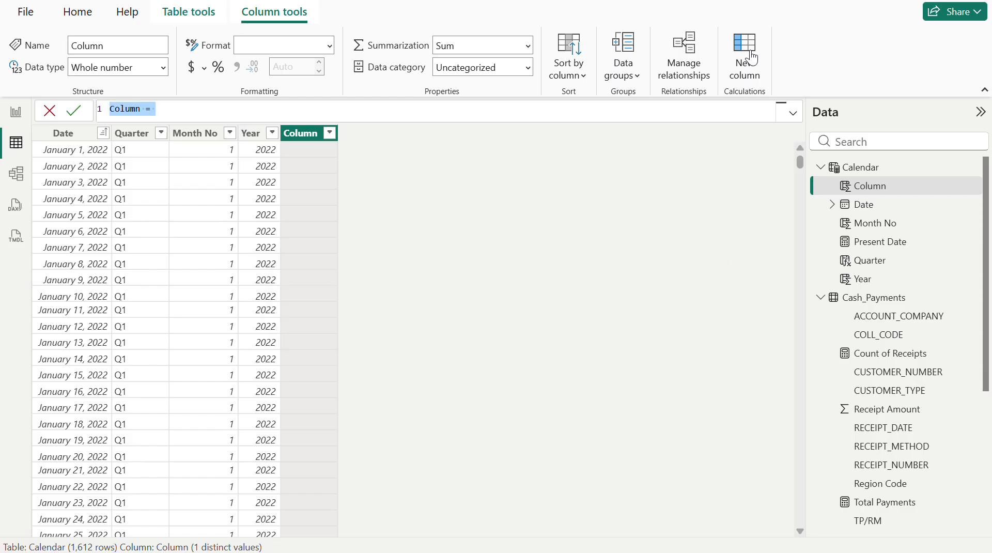
type("Mon")
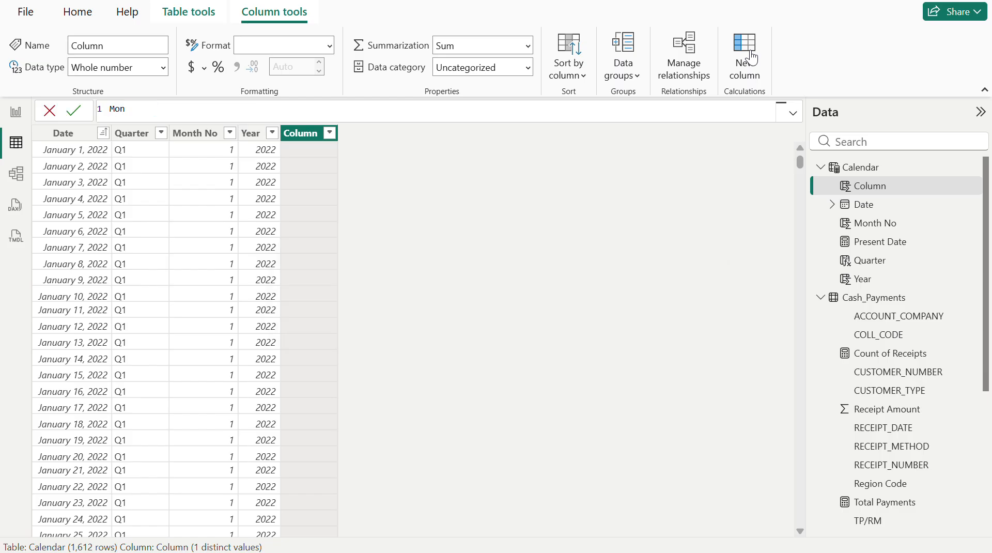
type("-Year = year")
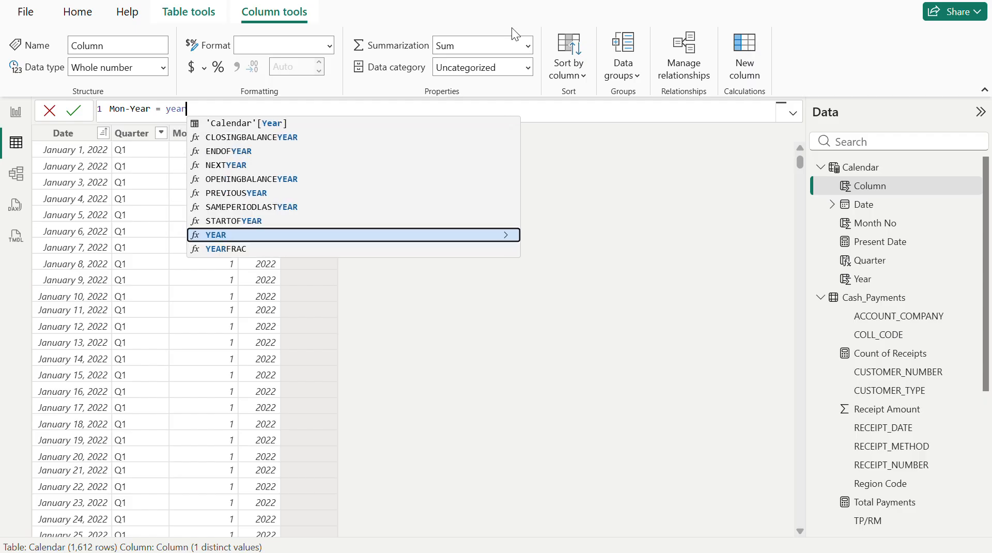
left_click(261, 125)
type("\"-")
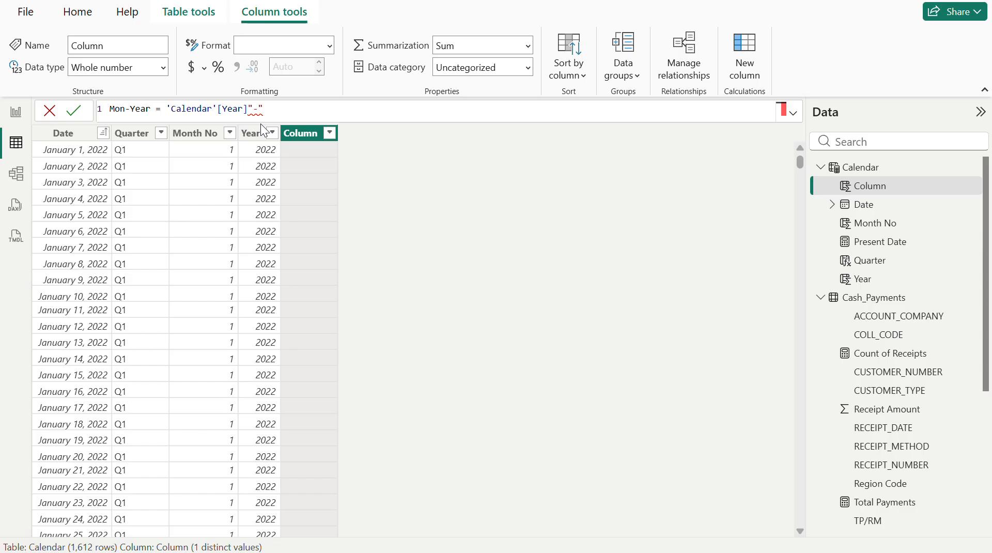
left_click(250, 109)
type("&")
left_click(304, 110)
type("&")
type("month")
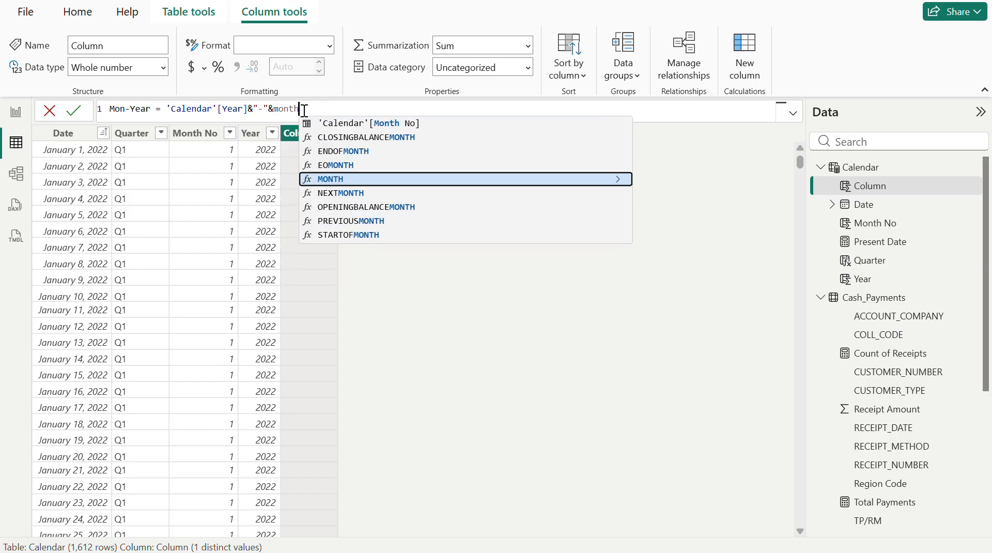
left_click(366, 130)
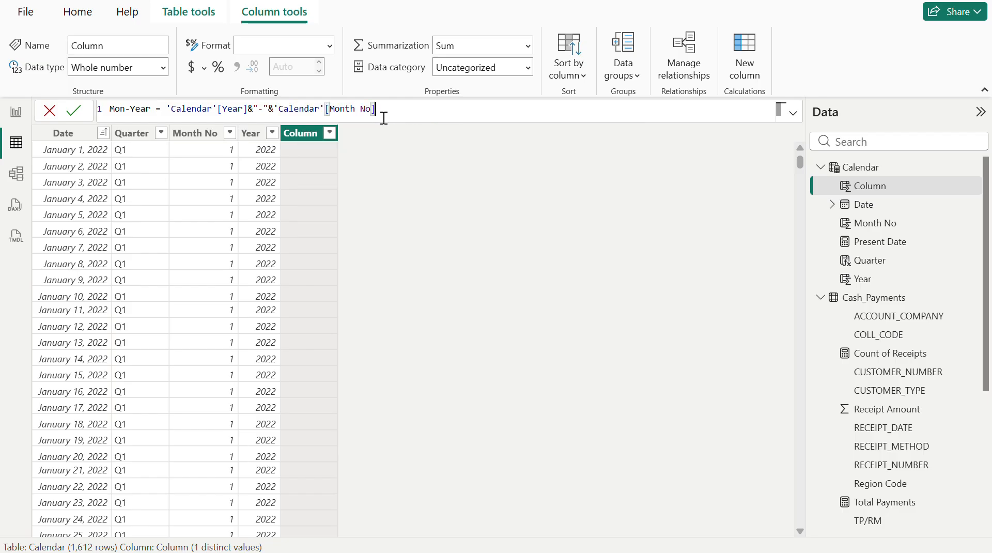
key("Return")
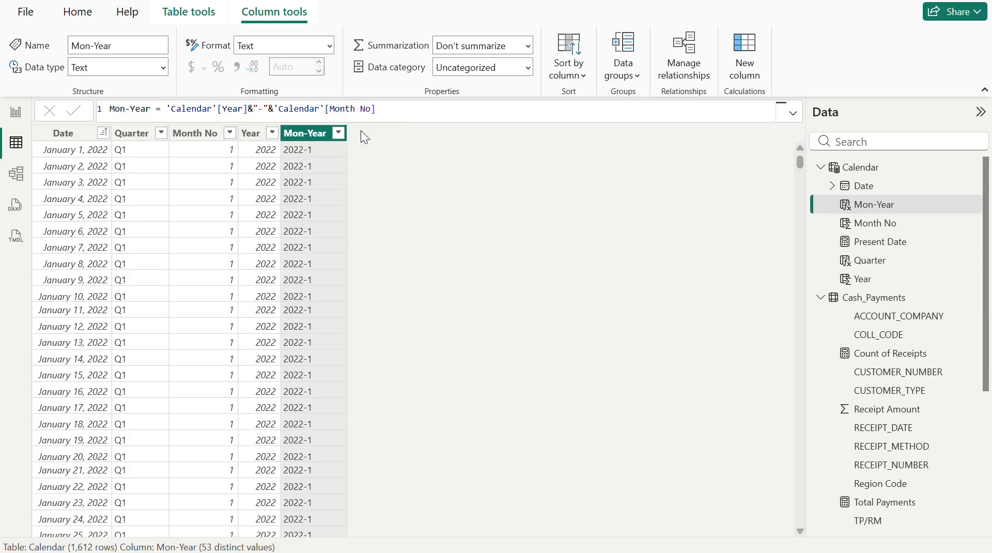
- Review the distinct values of the Mon-Year column in its filter list and close the list without filtering
left_click(339, 133)
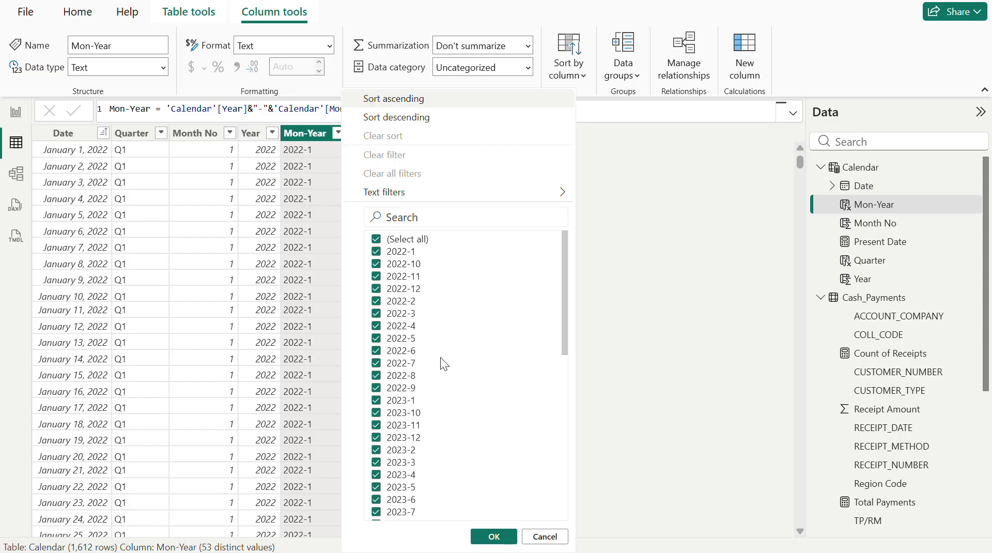
scroll(440, 357, "down", 10)
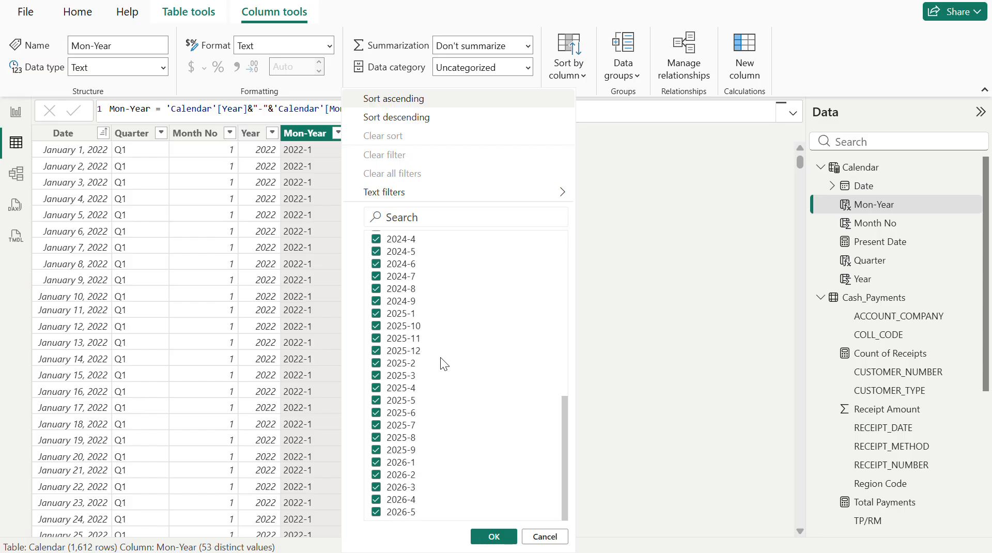
scroll(440, 358, "up", 10)
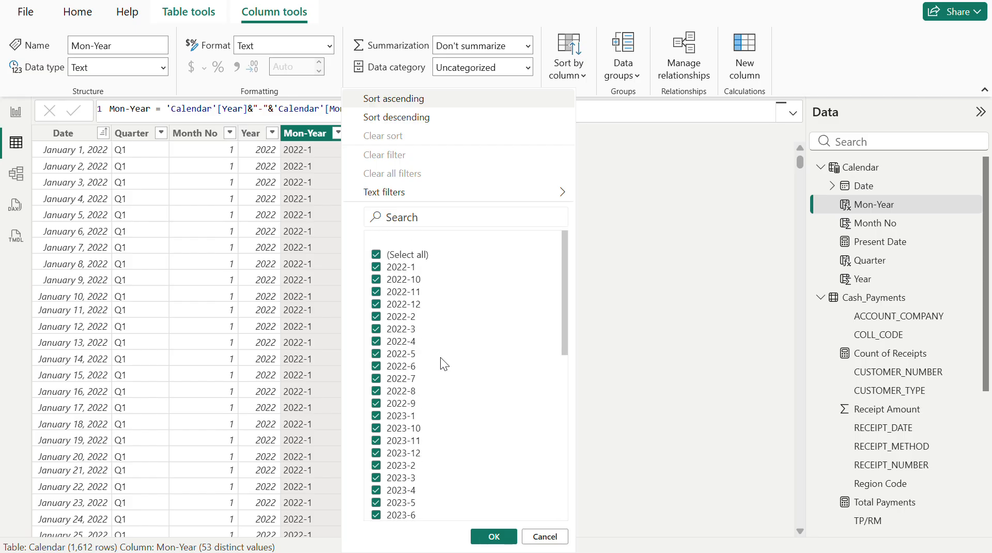
left_click(543, 537)
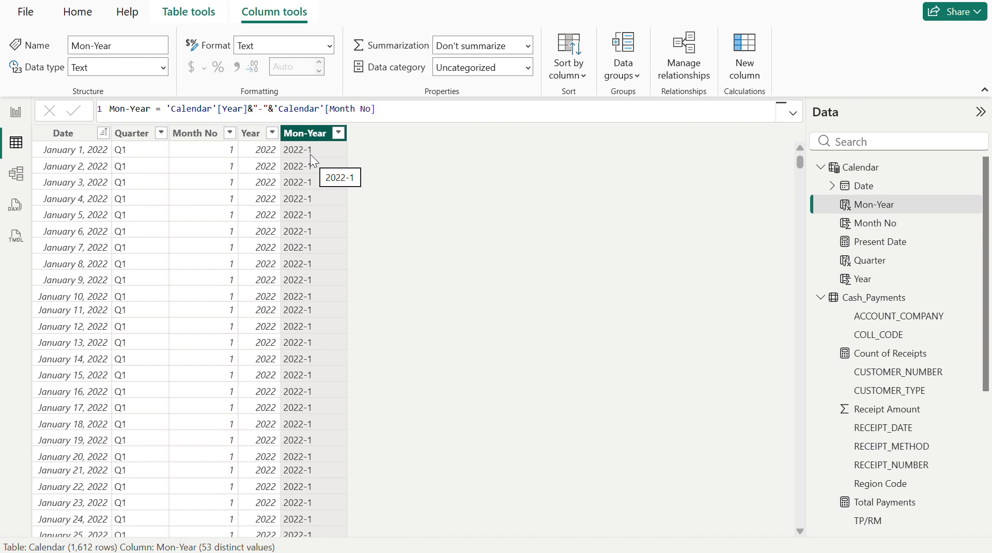
- Try 2 decimal places on the Month No column, set them back to 0, and reselect the Mon-Year column
left_click(276, 110)
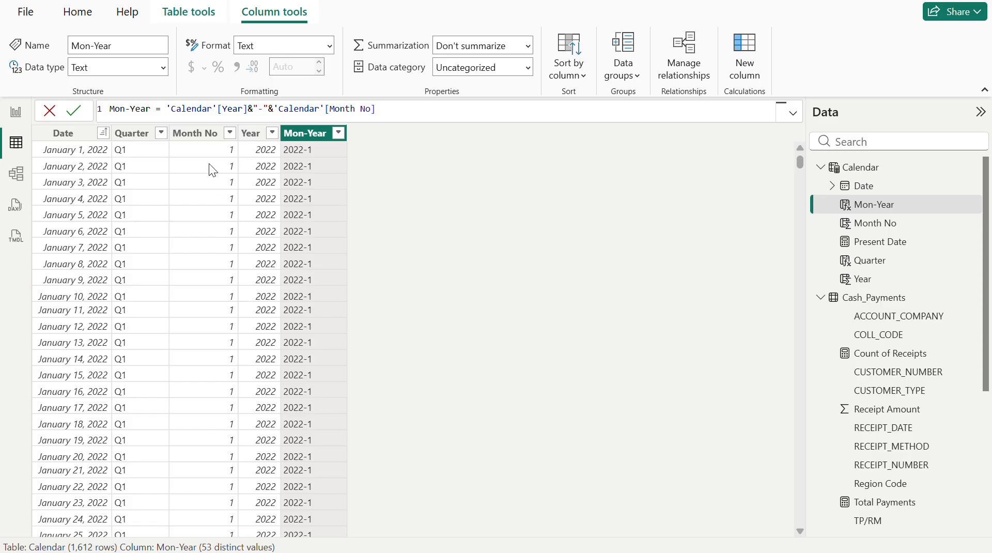
left_click(202, 134)
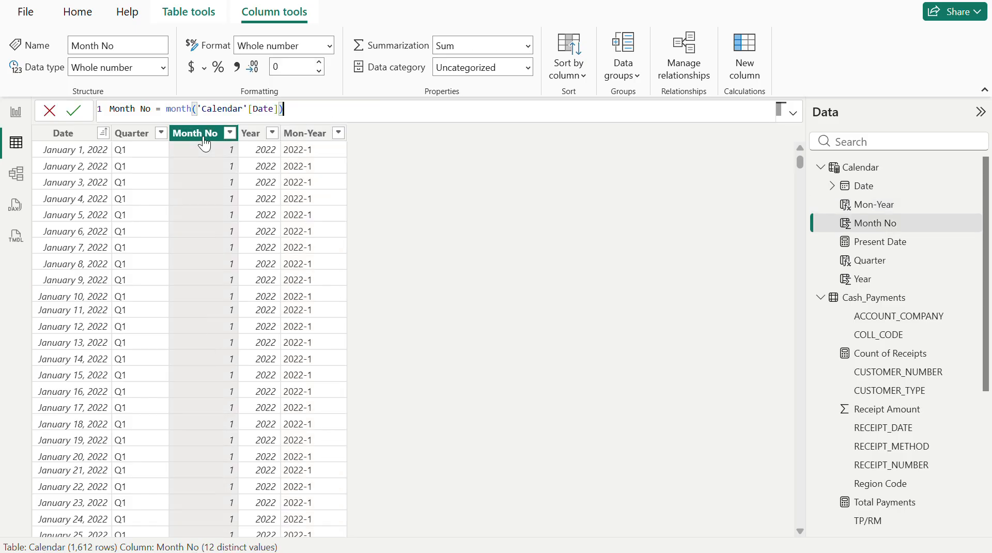
left_click(301, 73)
left_click(301, 72)
key("BackSpace")
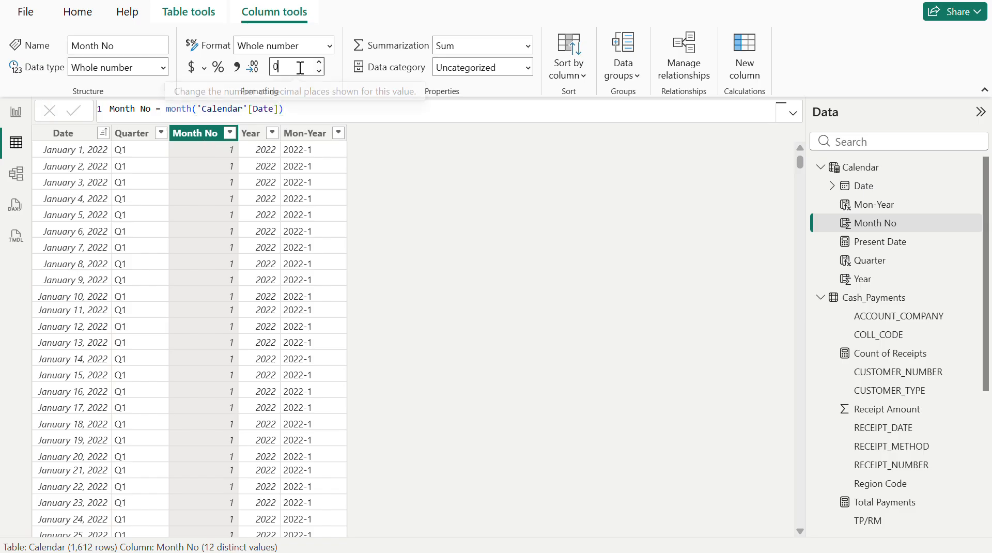
type("0")
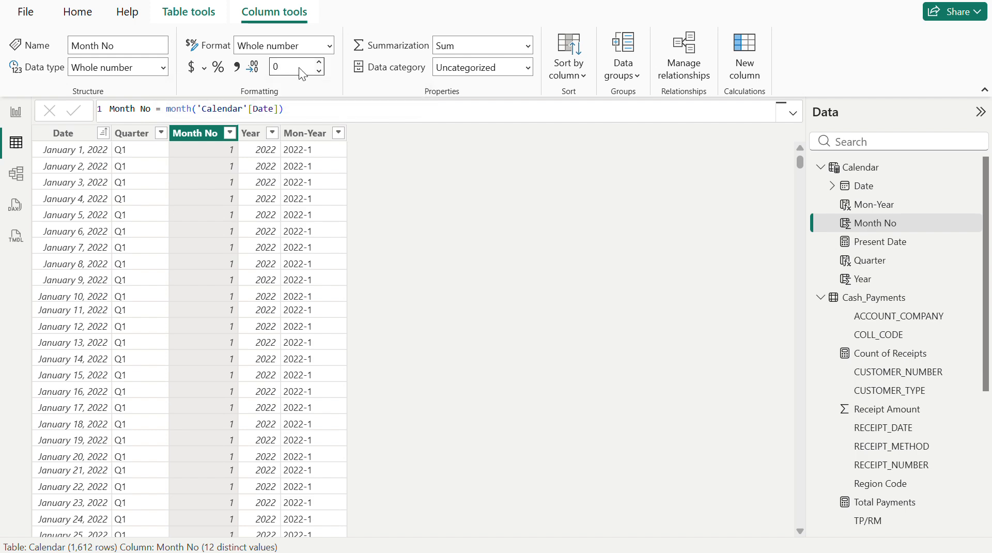
key("Return")
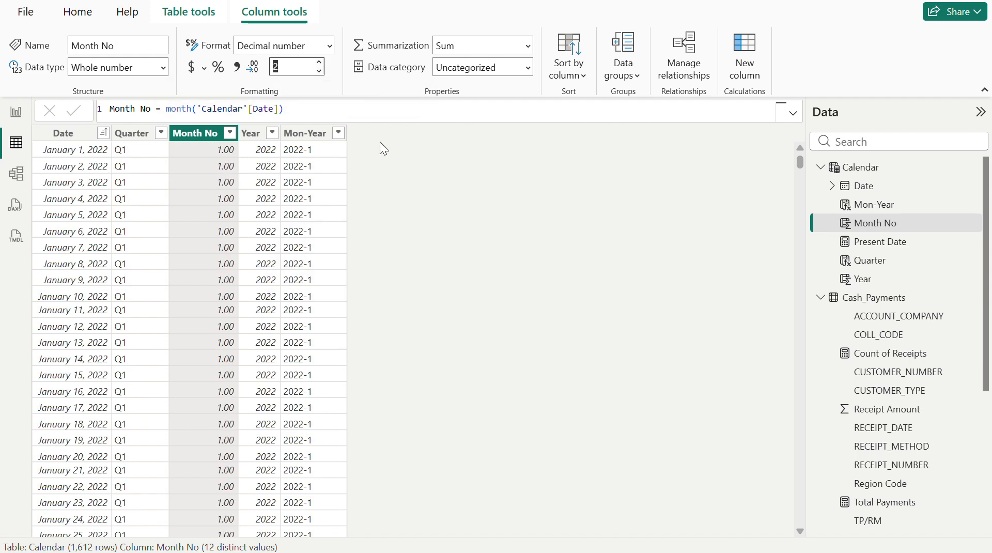
type("0")
key("Return")
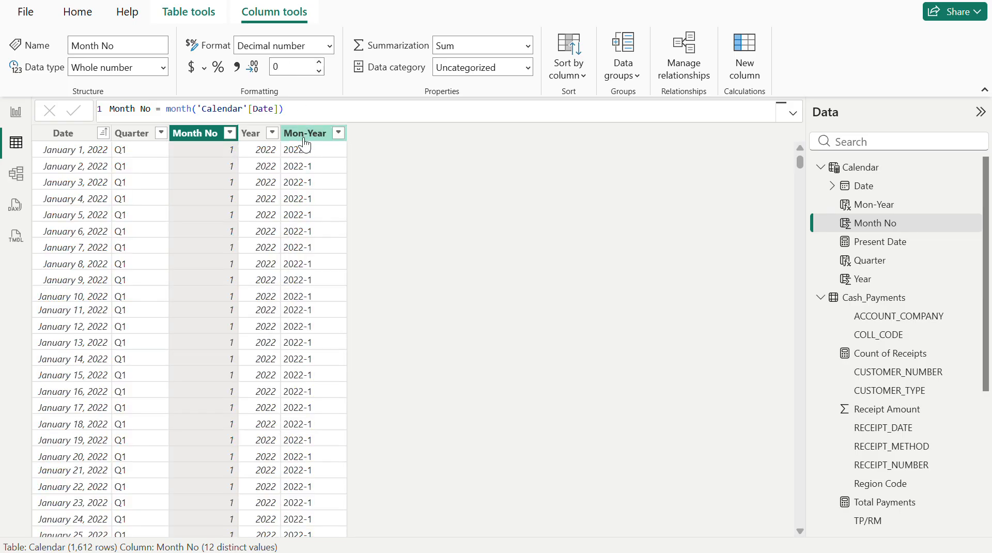
left_click(306, 134)
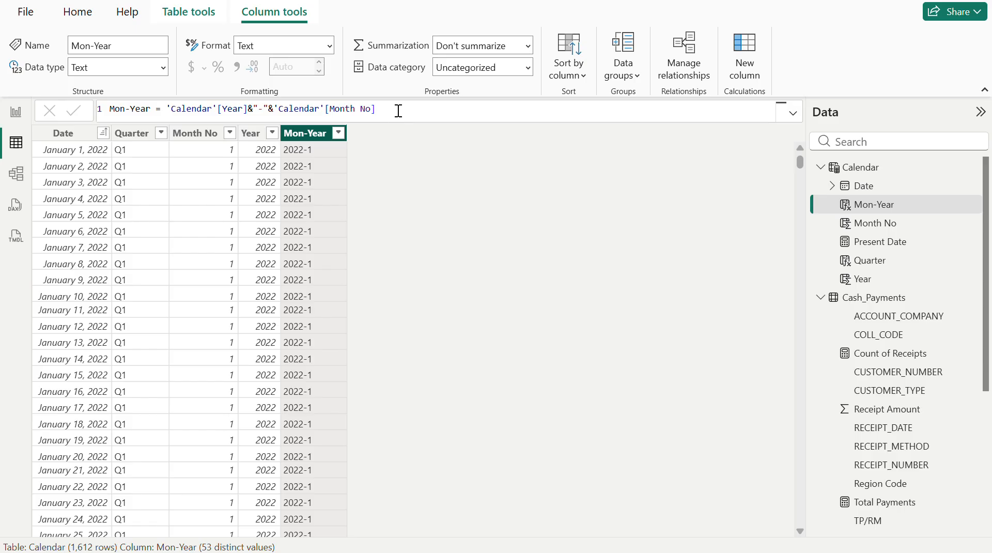
- Replace the Mon-Year column's formula with 'Calendar'[Date].[Month] and check the column's distinct values without filtering
left_click(398, 111)
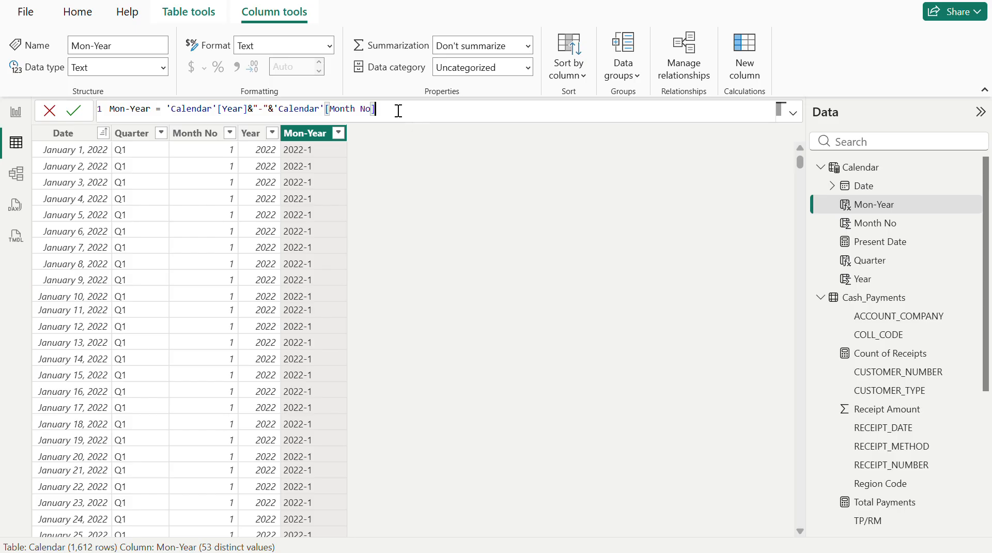
key("BackSpace")
key("BackSpace")
key("BackSpace")
key("BackSpace")
key("BackSpace")
key("BackSpace")
key("BackSpace")
key("BackSpace")
key("BackSpace")
key("BackSpace")
key("BackSpace")
key("BackSpace")
key("BackSpace")
key("BackSpace")
key("BackSpace")
key("BackSpace")
key("BackSpace")
key("BackSpace")
key("BackSpace")
key("BackSpace")
key("BackSpace")
key("BackSpace")
key("BackSpace")
key("BackSpace")
key("BackSpace")
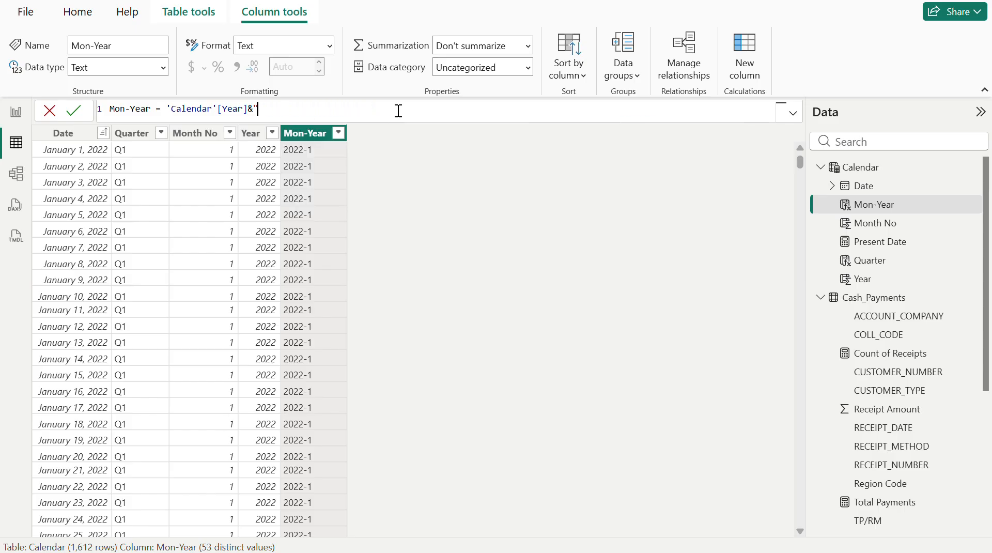
key("Left")
key("Left")
key("Left")
key("Left")
key("Left")
key("Left")
key("Left")
key("Left")
key("Left")
key("Left")
key("Left")
key("Left")
key("Left")
key("Left")
key("Left")
key("Left")
key("Delete")
key("Delete")
key("Delete")
key("Delete")
key("Delete")
key("Delete")
key("Delete")
key("Delete")
key("Delete")
key("Delete")
key("Delete")
key("Delete")
key("Delete")
key("Delete")
key("Delete")
key("Delete")
type("date")
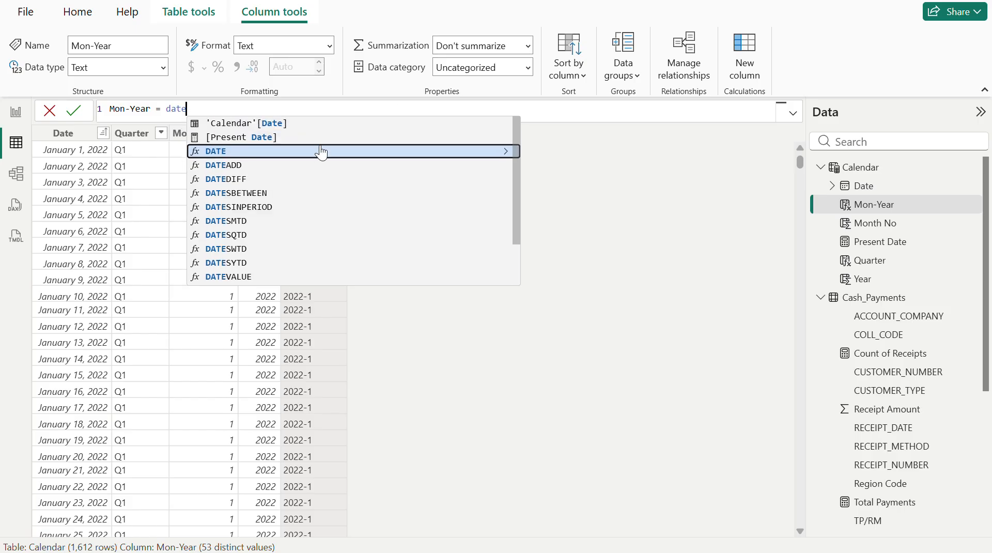
left_click(291, 125)
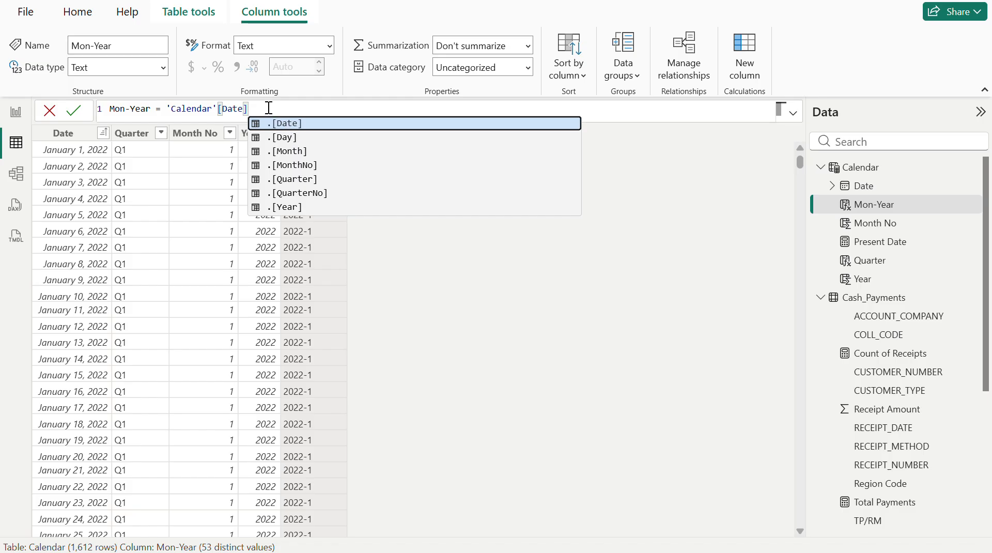
type(".")
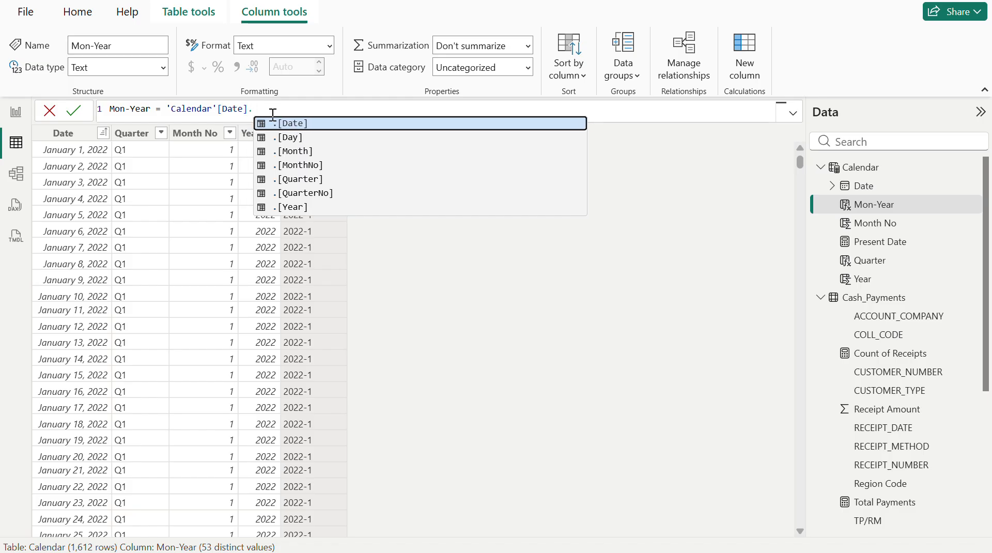
left_click(305, 150)
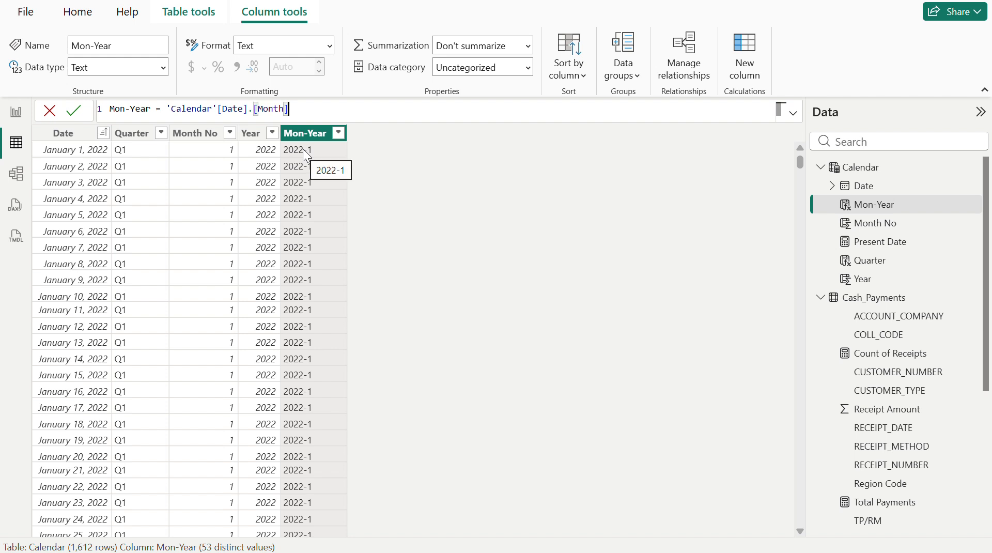
key("Return")
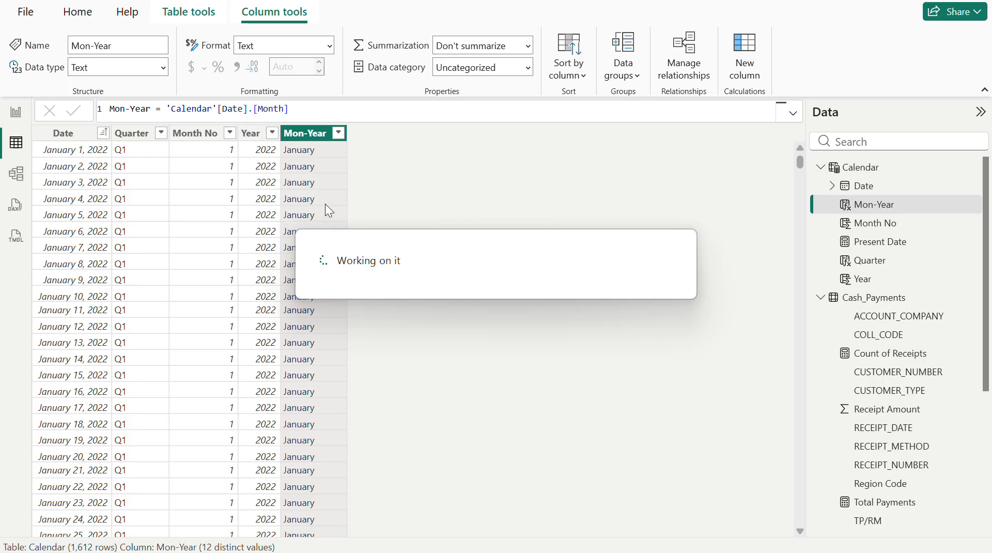
left_click(338, 133)
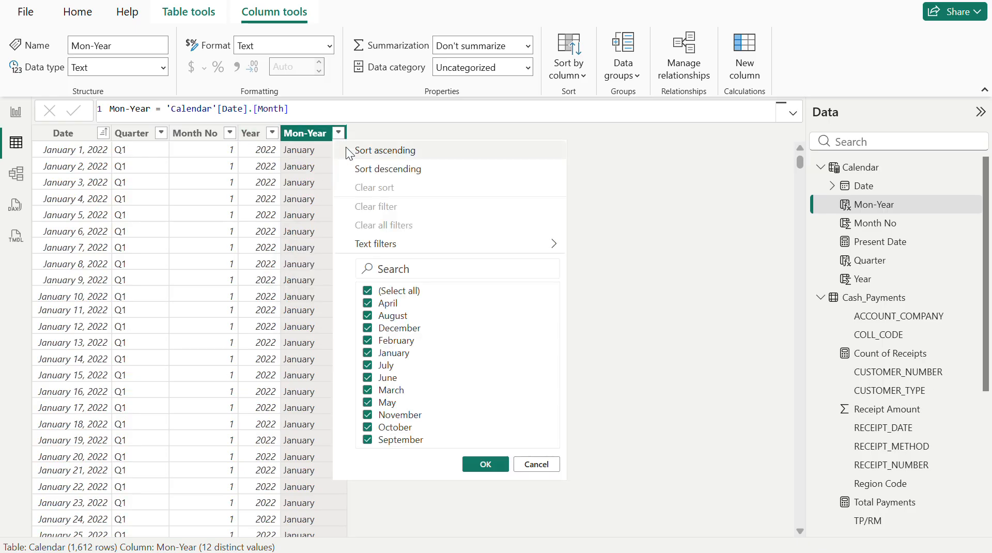
left_click(314, 125)
- Extend the Mon-Year formula to 'Calendar'[Date].[Month]&"-"&'Calendar'[Year]
left_click(315, 112)
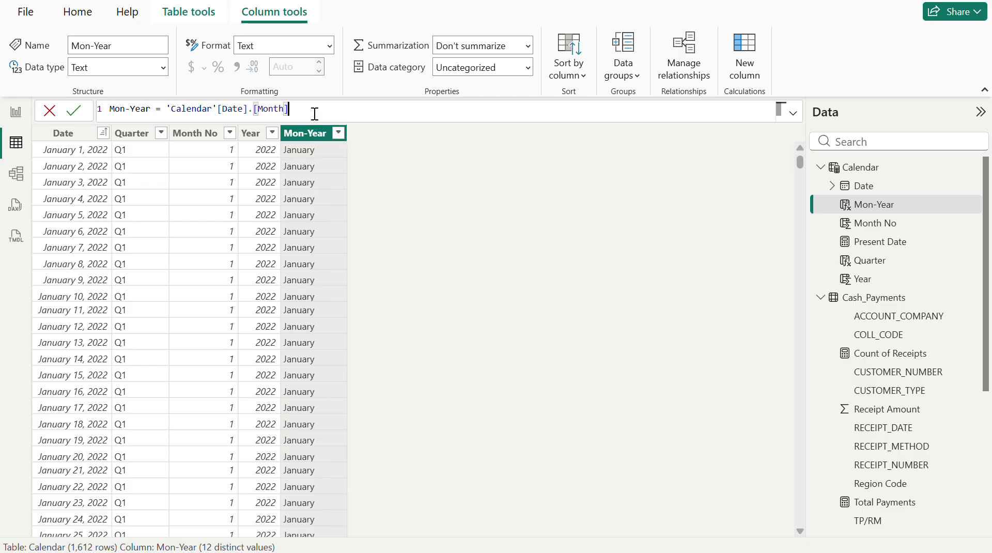
type("&\"-\"&year")
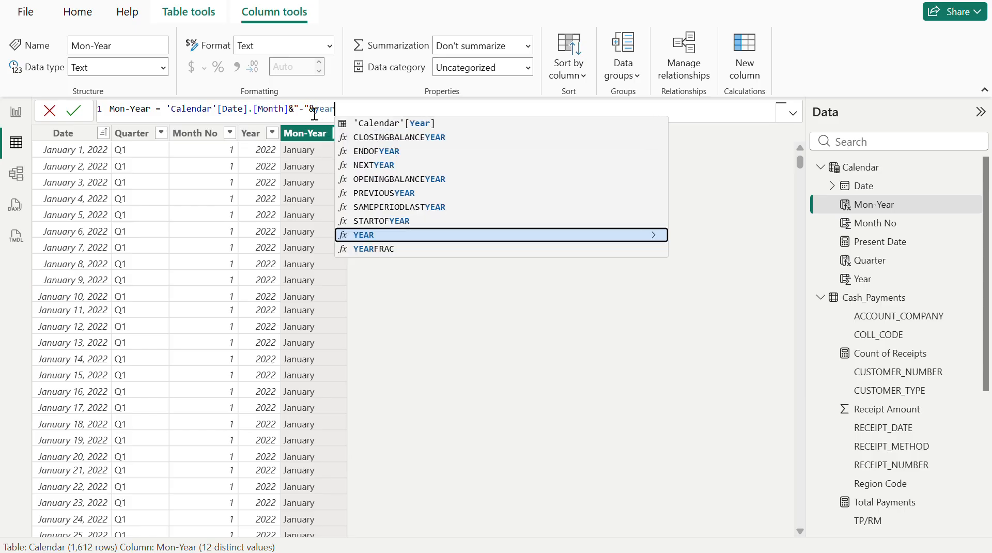
left_click(408, 124)
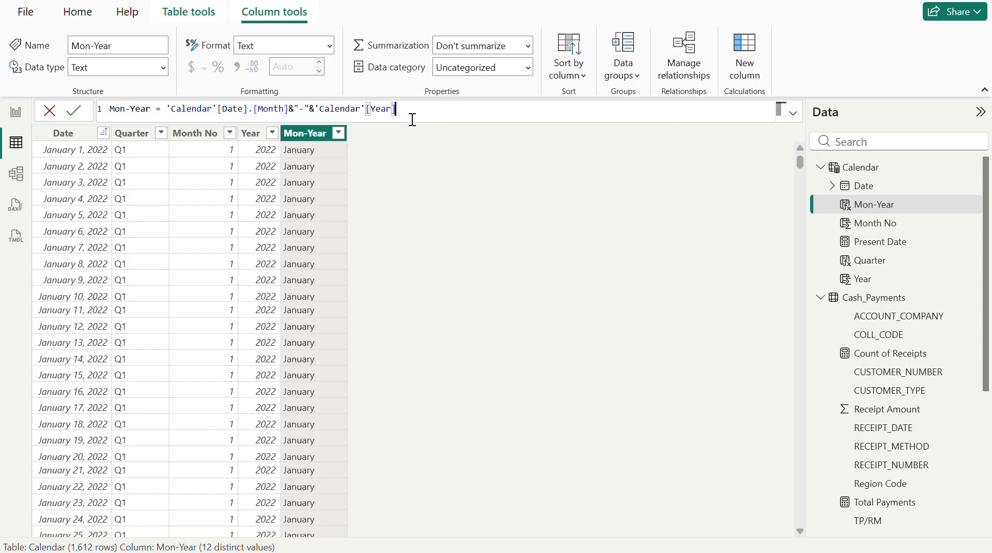
key("Return")
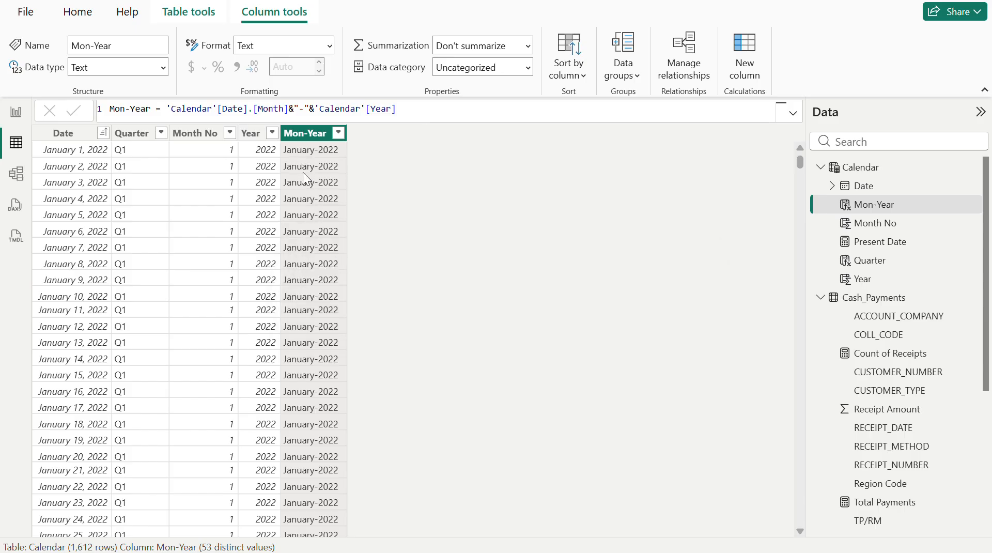
- Review the month-name and year combinations in the Mon-Year column's filter list and close it without filtering
left_click(338, 134)
scroll(421, 352, "down", 8)
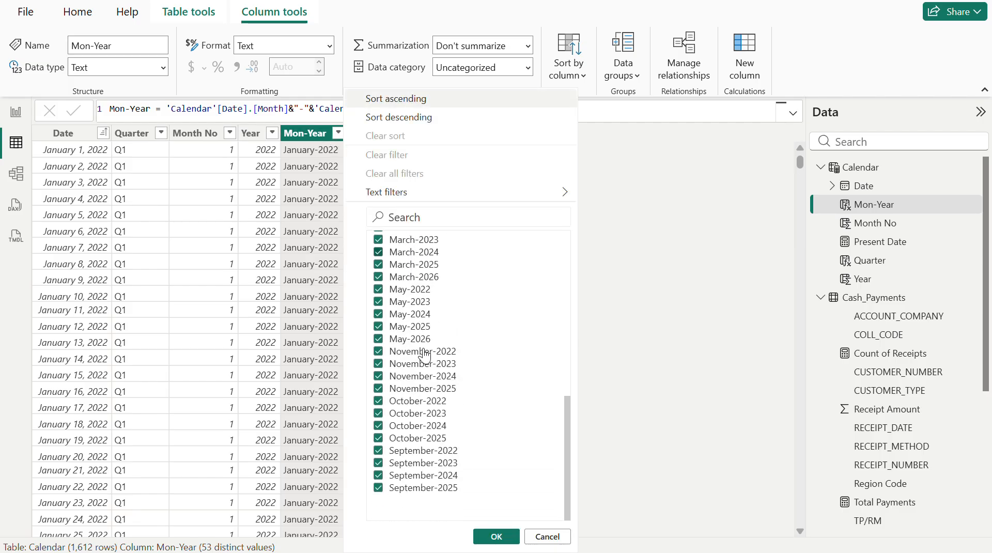
scroll(423, 356, "up", 8)
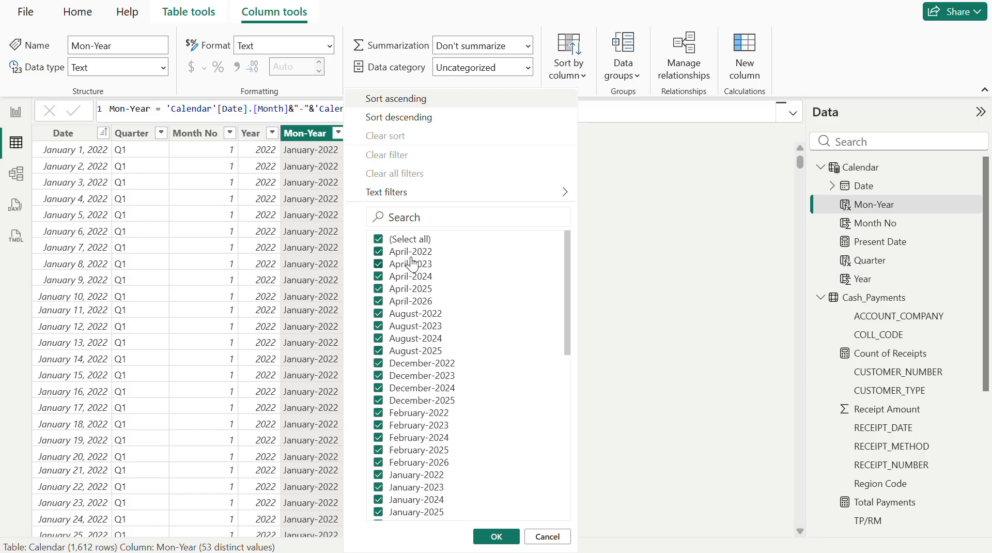
scroll(412, 263, "down", 8)
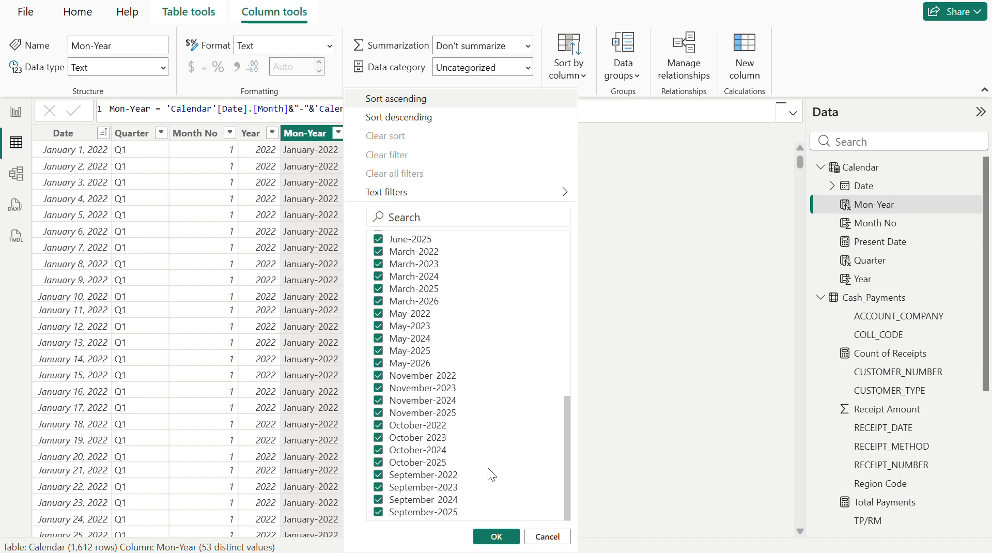
left_click(549, 537)
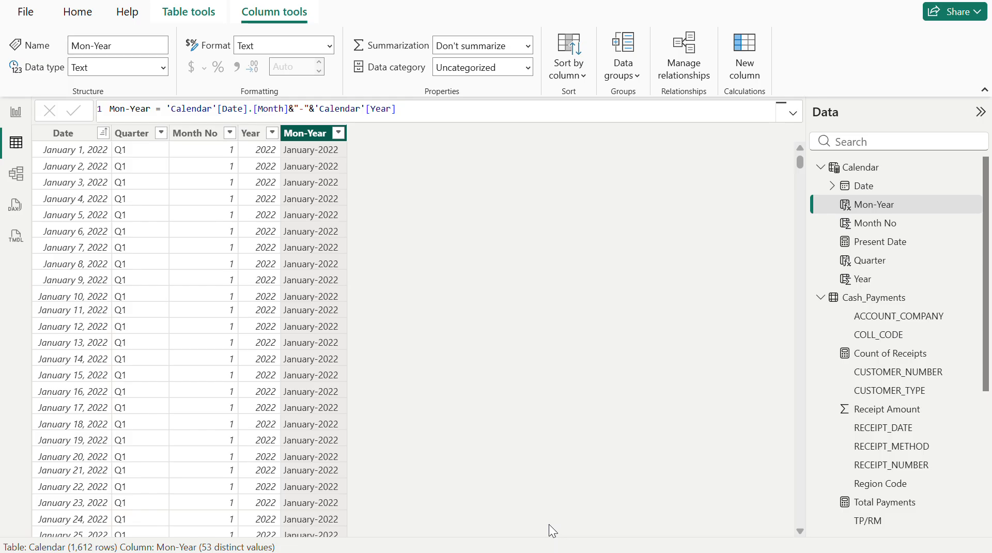
left_click(288, 108)
type(",3")
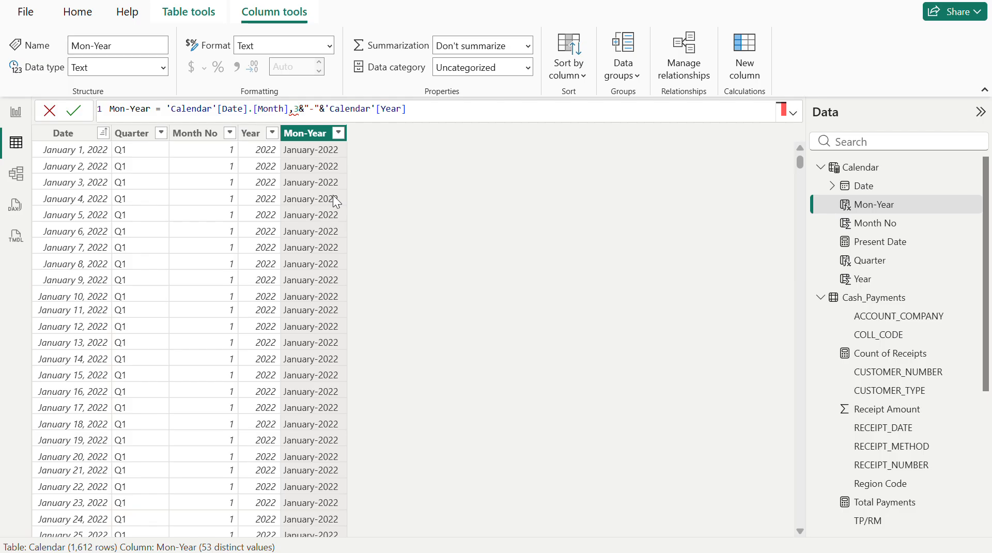
key("BackSpace")
key("BackSpace")
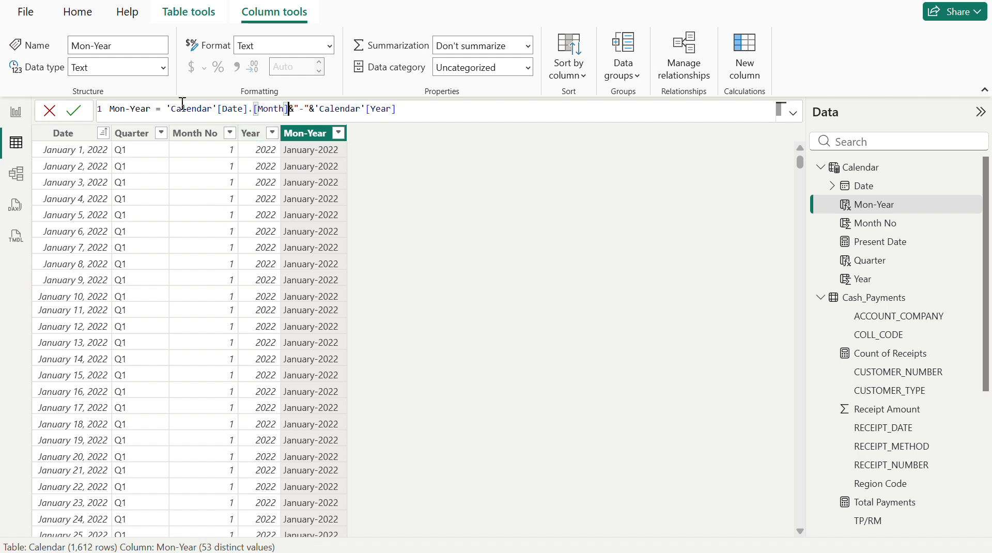
- Shorten the month name in Mon-Year to three characters with the formula left('Calendar'[Date].[Month],3)&"-"&'Calendar'[Year]
left_click(167, 109)
type("le")
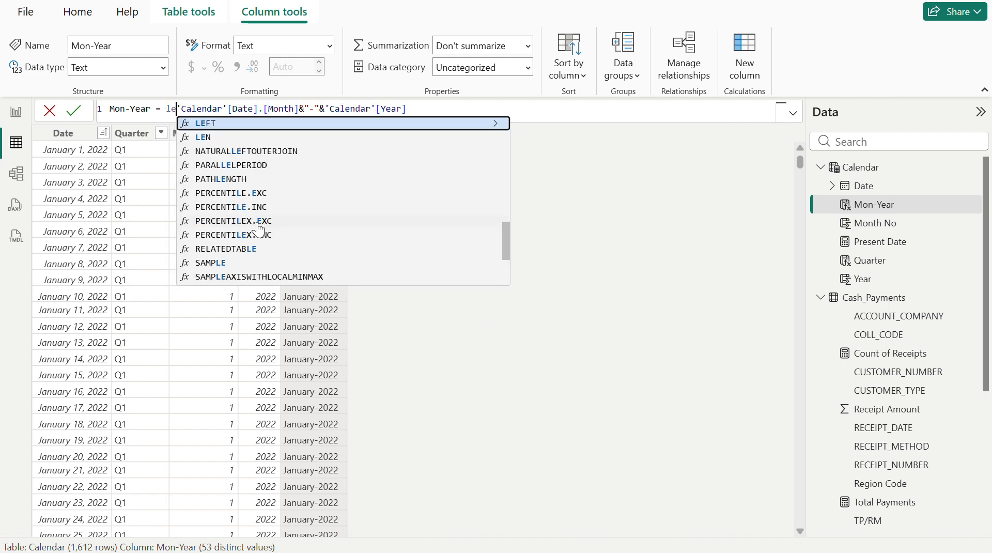
type("ft")
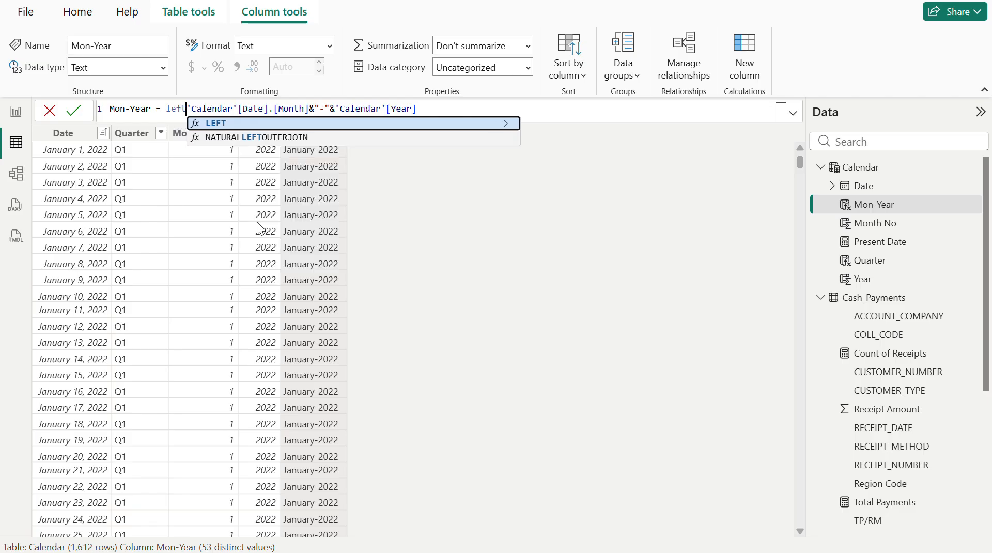
type("(")
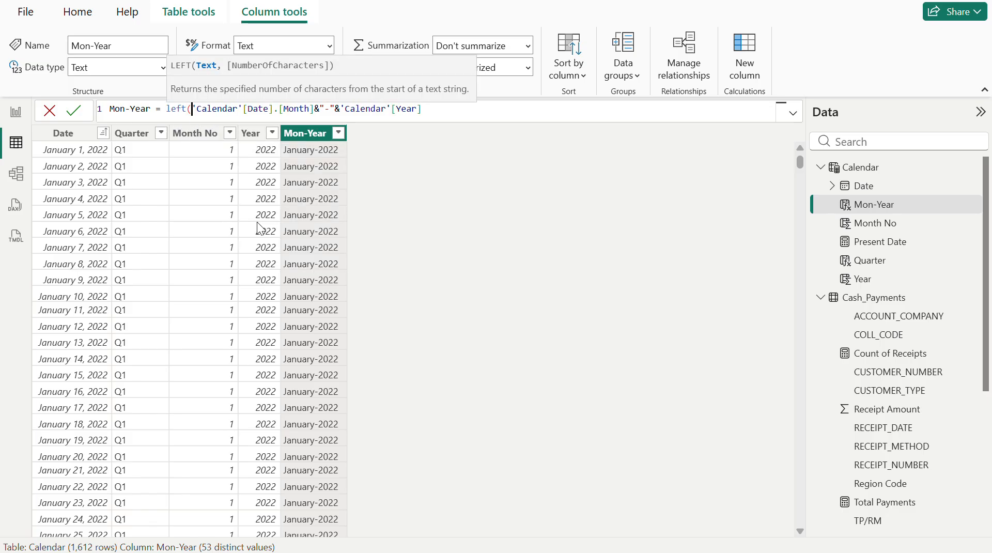
left_click(315, 108)
type(",3")
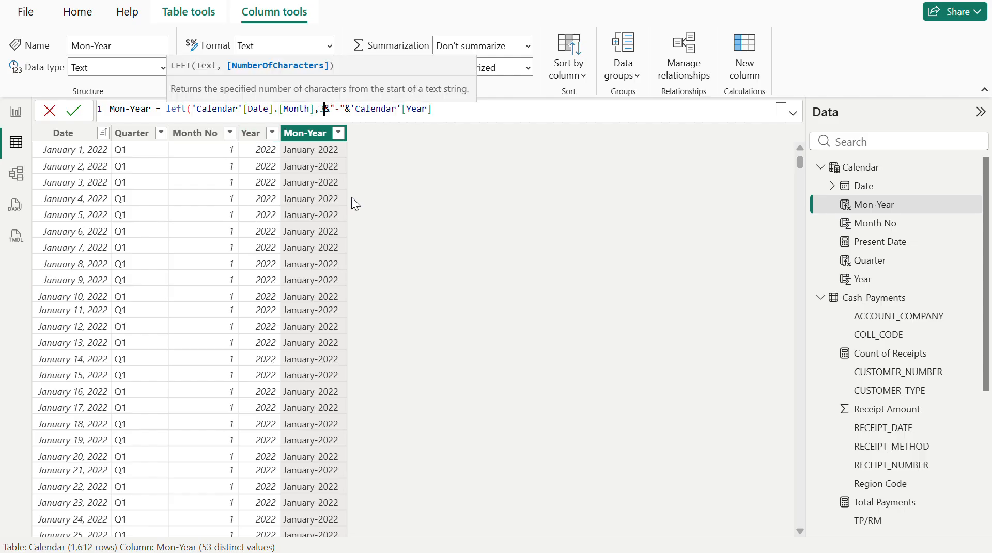
type(")")
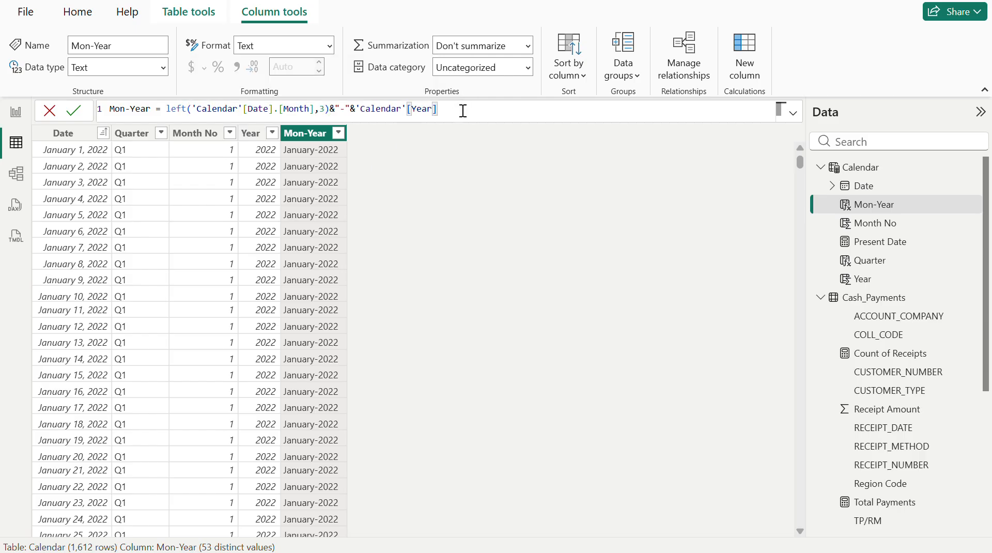
key("Return")
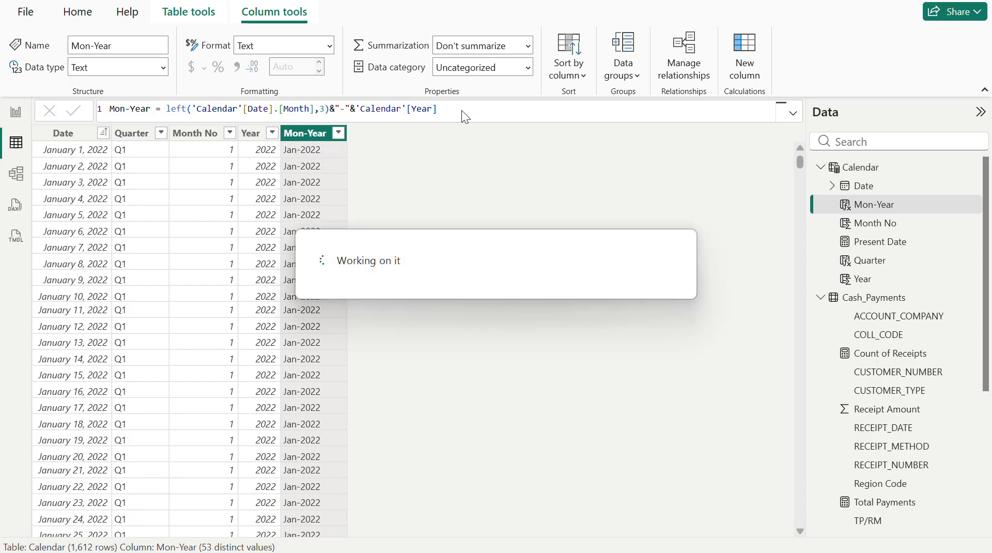
- Review the abbreviated month and year values in the Mon-Year column's filter list and close it without filtering
left_click(339, 134)
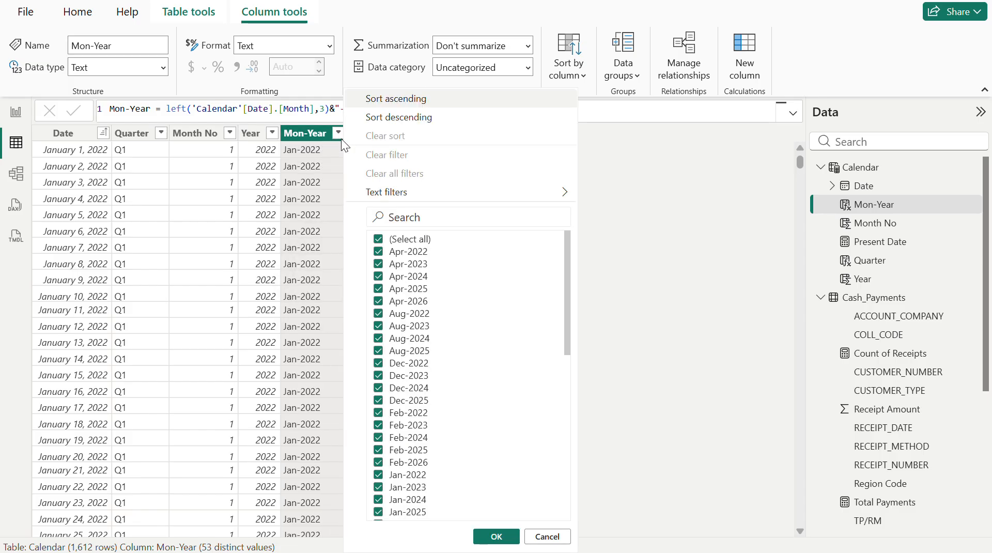
scroll(437, 373, "down", 10)
scroll(433, 378, "up", 10)
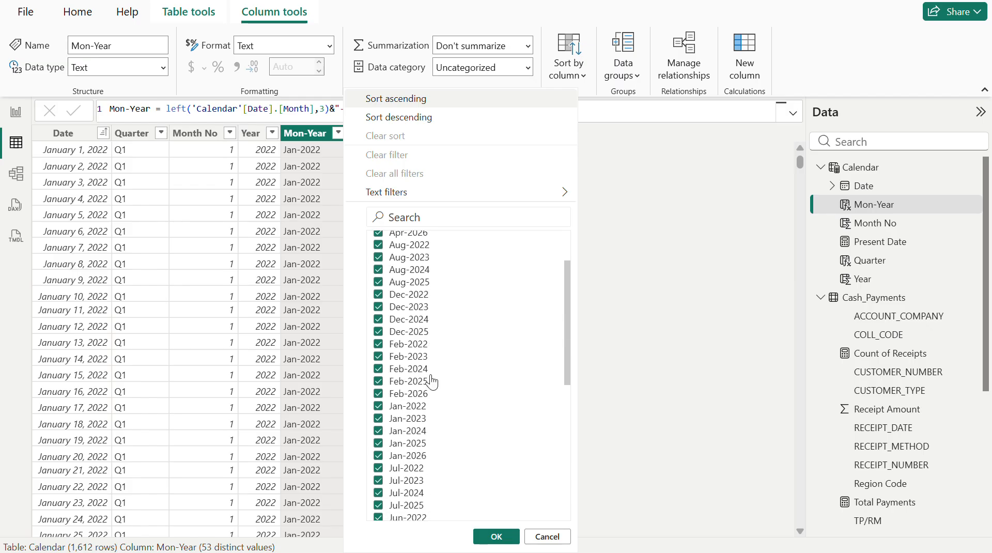
left_click(309, 133)
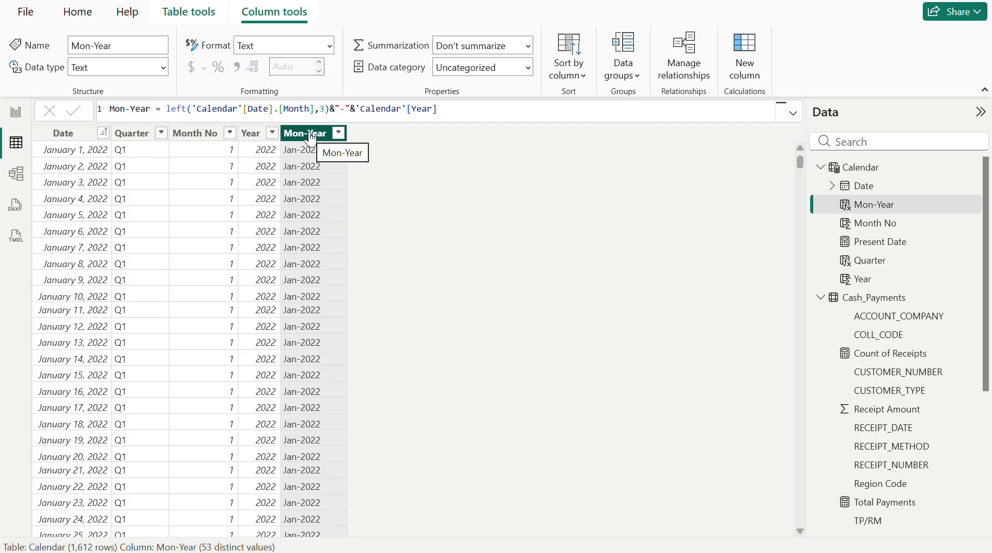
- Add a calculated column to the Calendar table with the formula Week Number = WEEKNUM('Calendar'[Date])
left_click(751, 54)
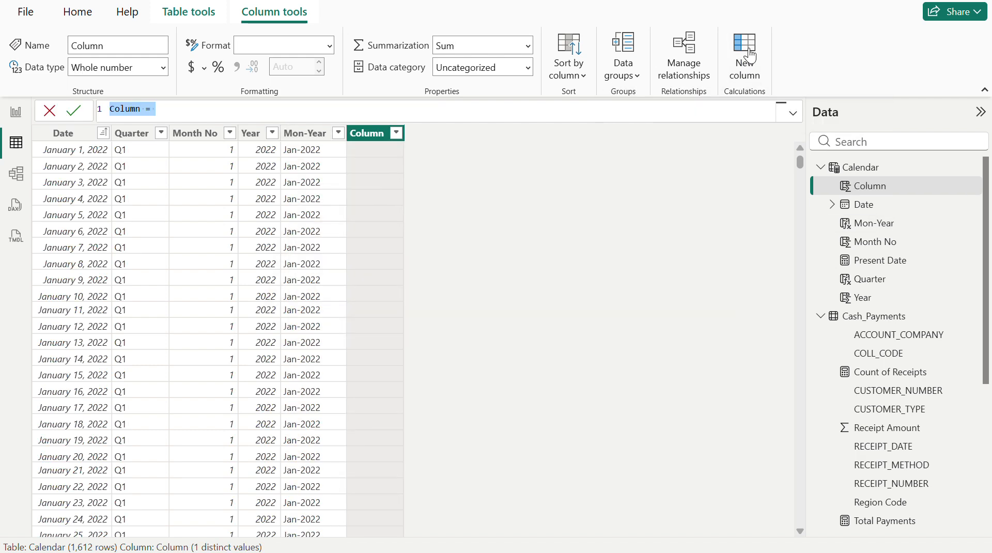
key("BackSpace")
type("Week Nu")
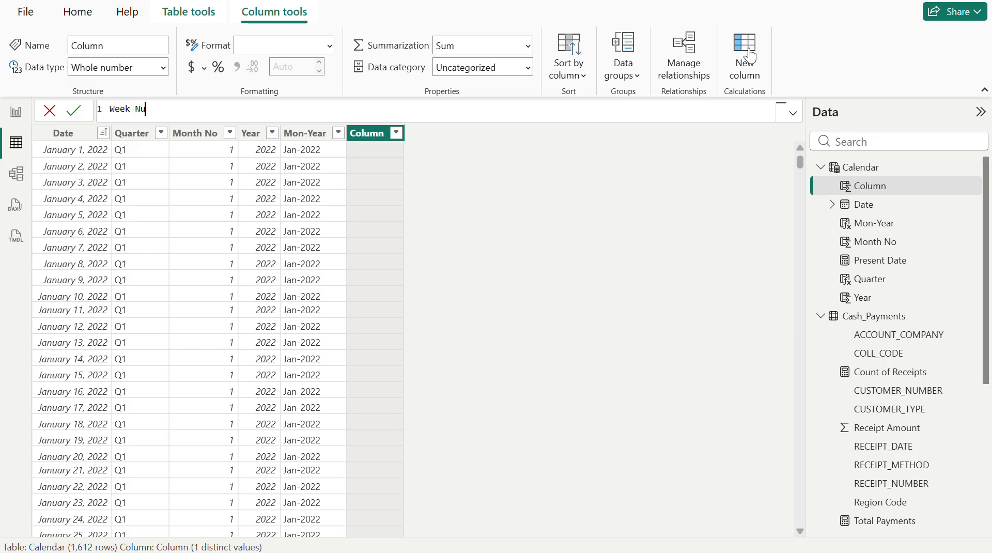
type("mber = week")
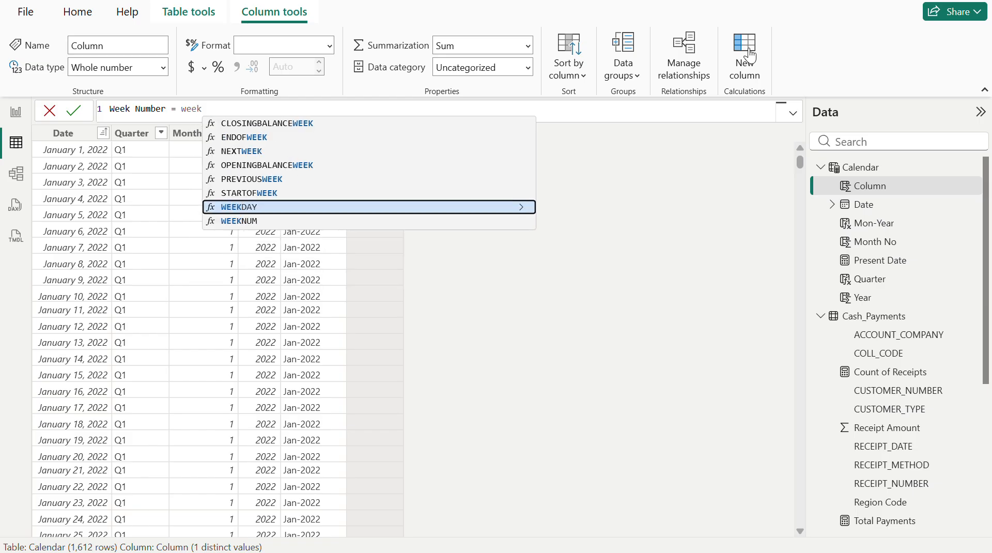
left_click(260, 221)
type("date")
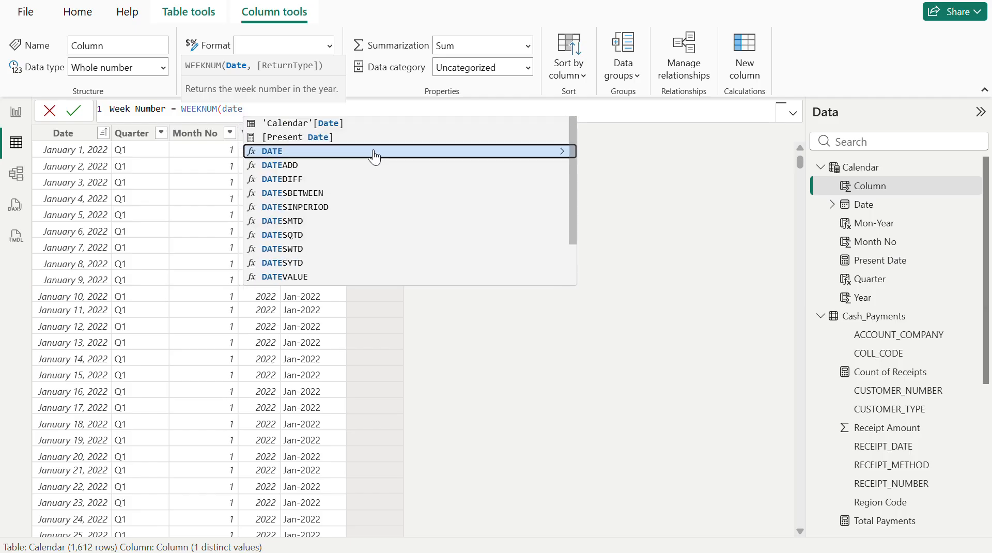
left_click(337, 123)
type(")")
key("Return")
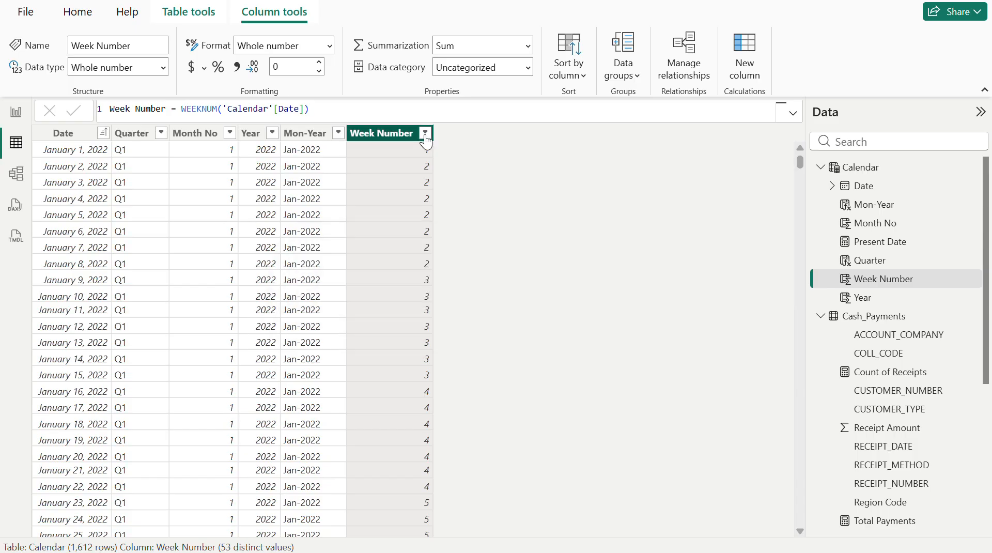
- Review the distinct values of the Week Number column without filtering, and select the WEEKNUM function name in its formula
left_click(424, 133)
scroll(509, 426, "down", 5)
scroll(509, 425, "down", 3)
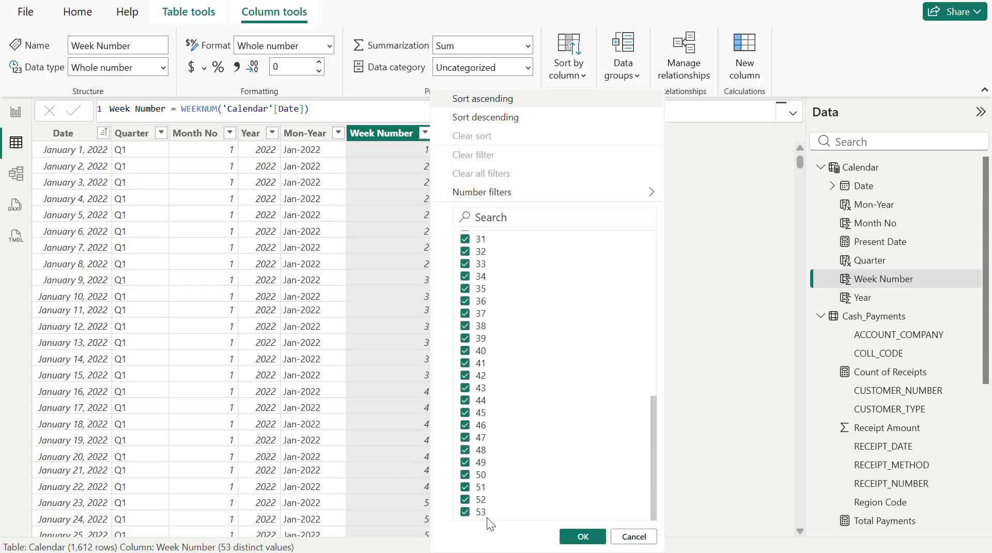
left_click(717, 356)
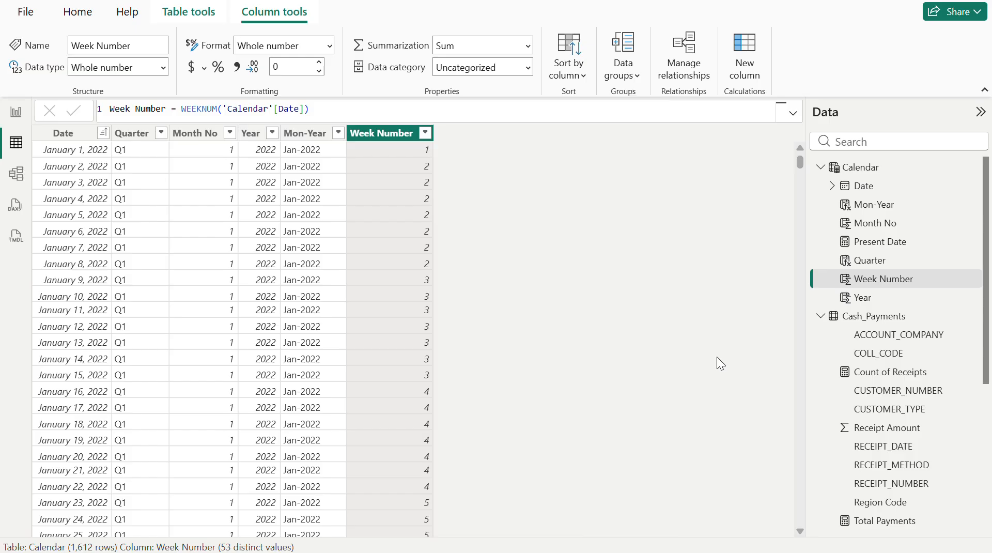
left_click(184, 110)
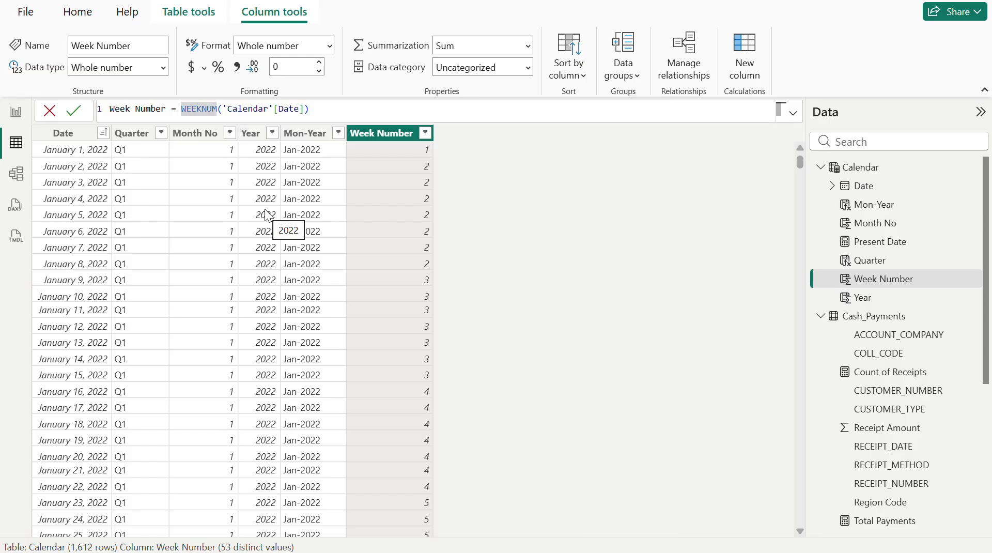
- Prefix the week value with text by changing the formula to Week Number = "Week-"&WEEKNUM('Calendar'[Date])
type("\"")
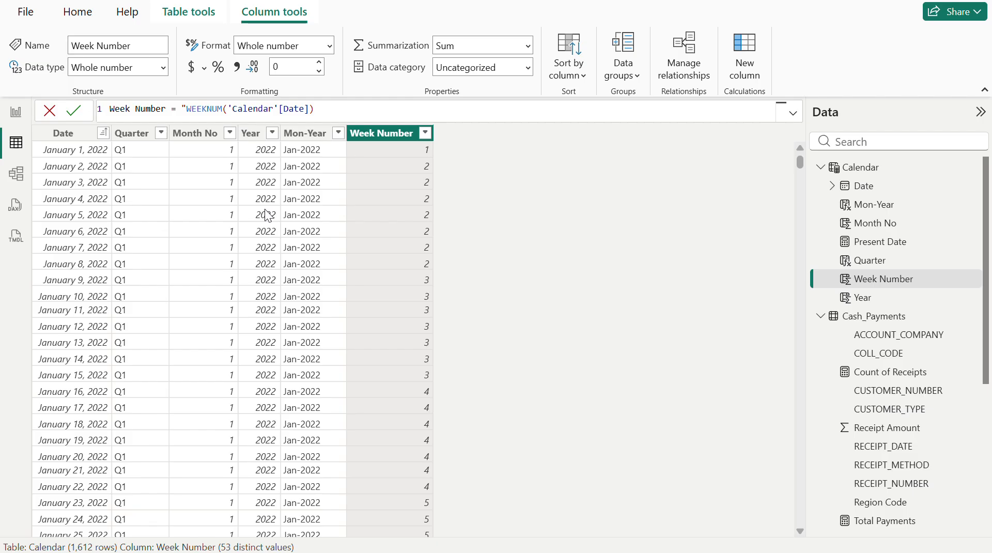
type("Week\"Week")
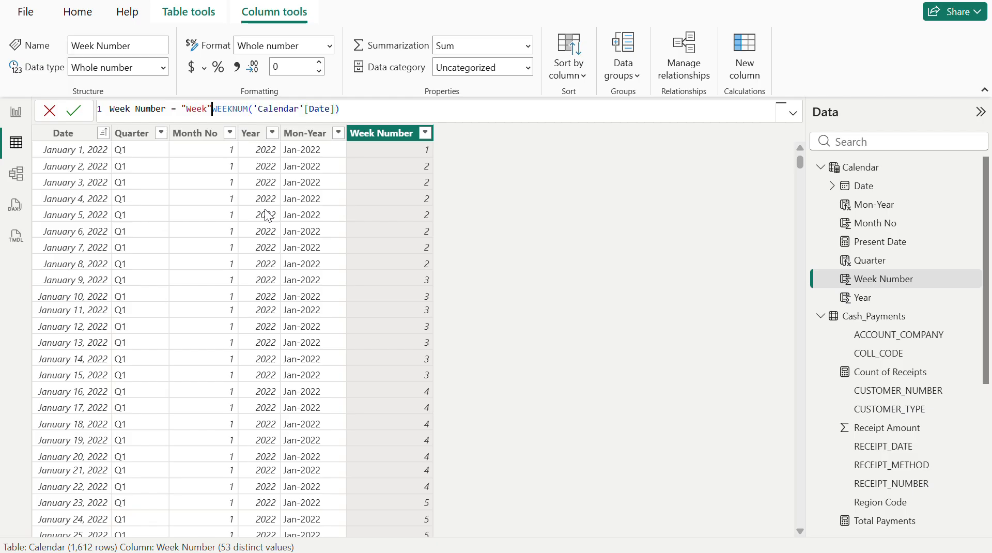
key("Left")
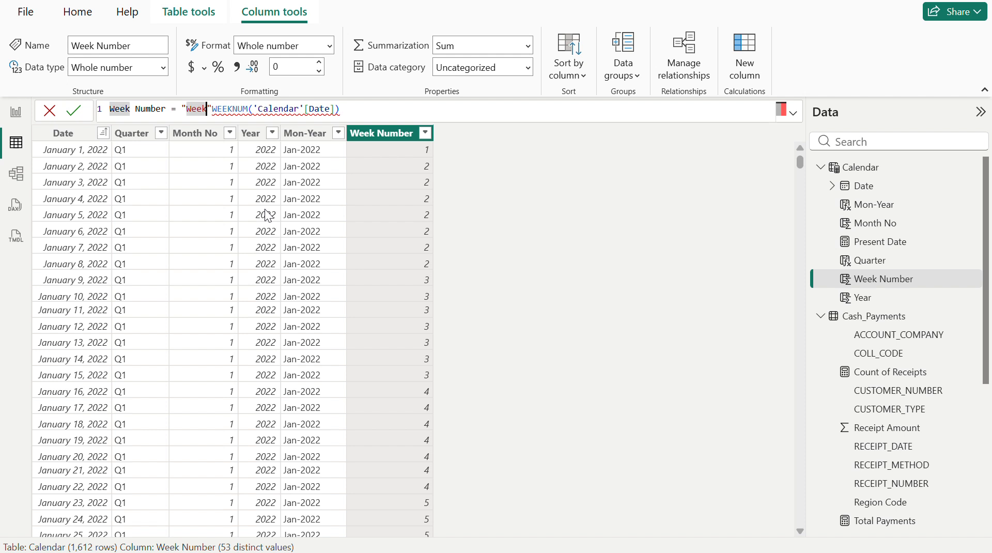
type("-")
key("Right")
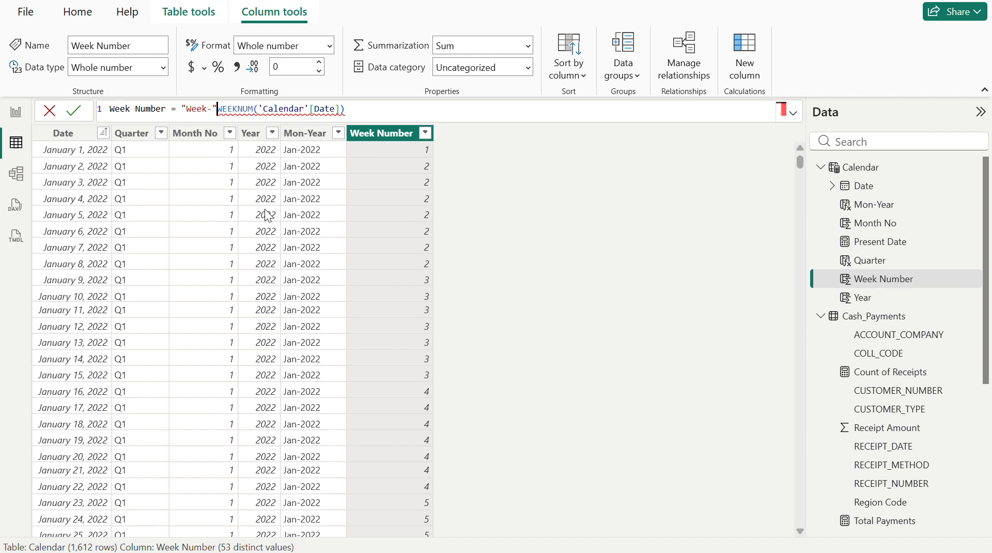
type("&")
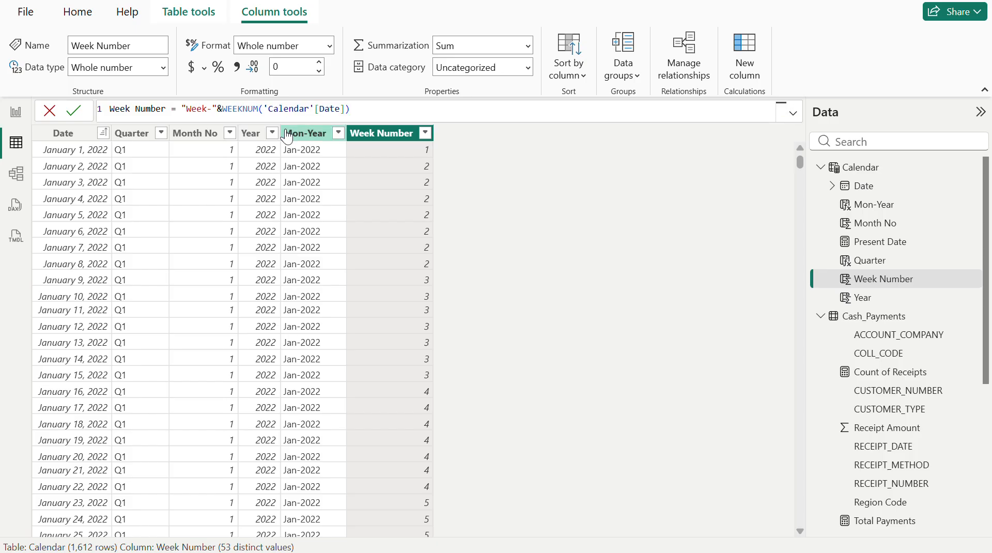
key("Return")
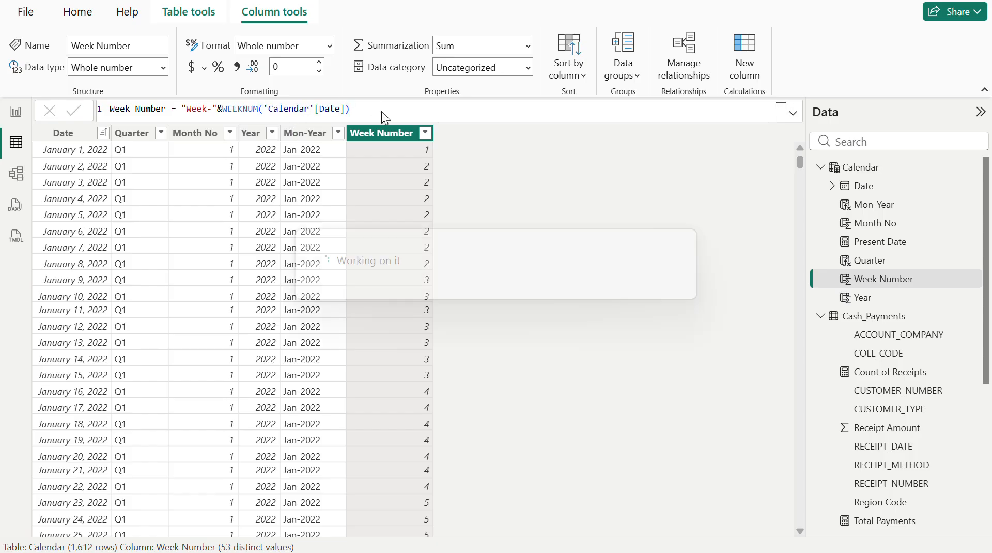
- Review the distinct prefixed values in the Week Number column's filter list and close it without filtering
left_click(425, 135)
scroll(548, 343, "down", 10)
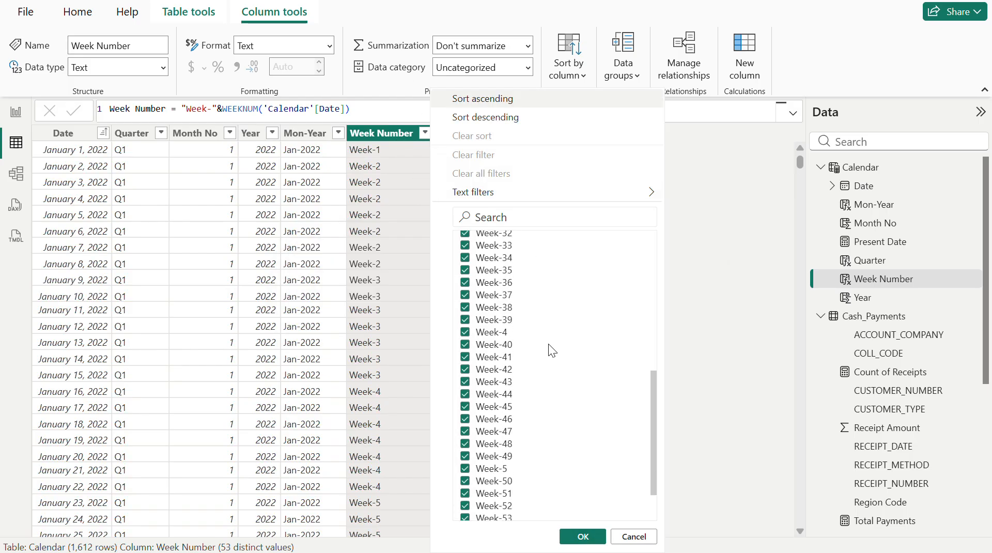
left_click(381, 110)
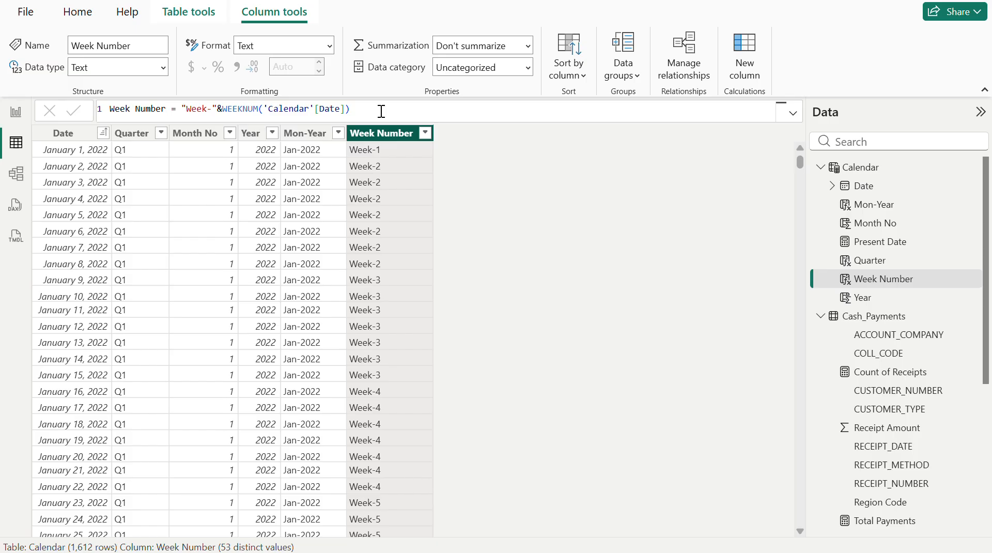
- Check the report page and examine the Calendar table's Mon-Year and Week Number columns with their formulas
left_click(16, 112)
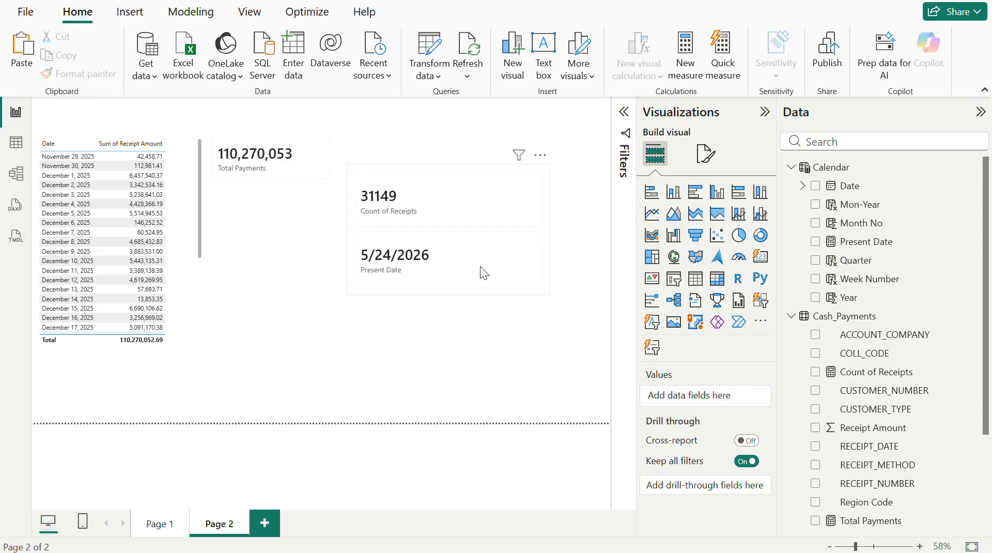
left_click(14, 143)
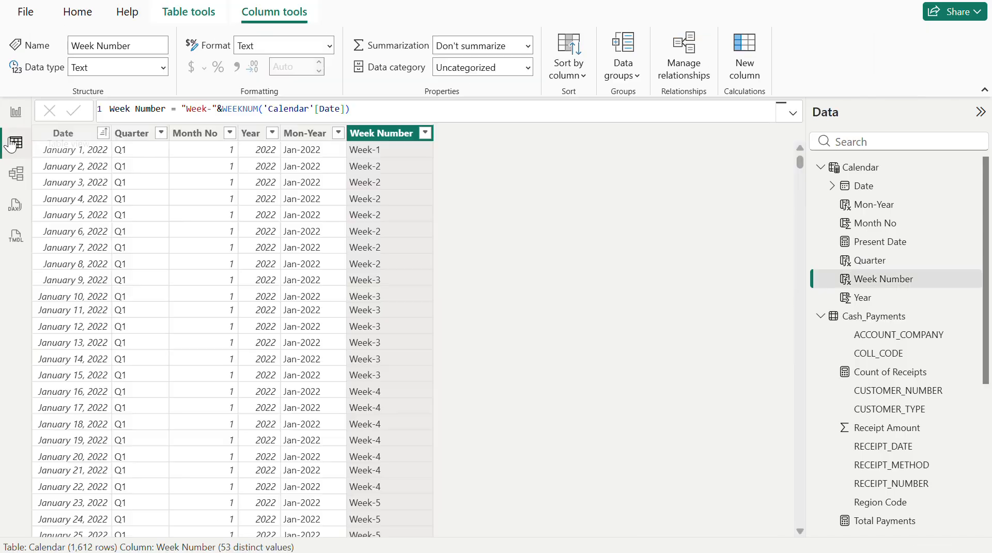
left_click(147, 139)
left_click(379, 136)
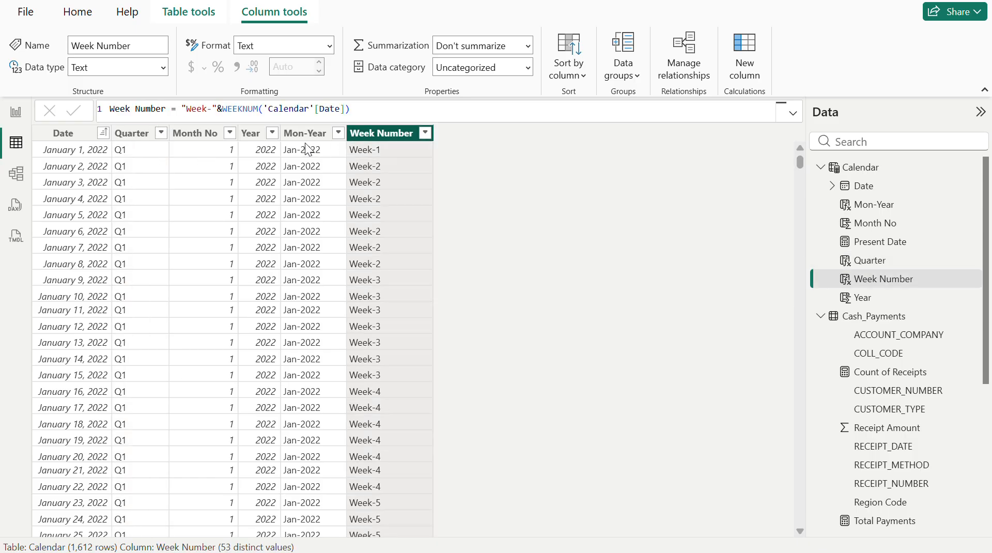
left_click(304, 133)
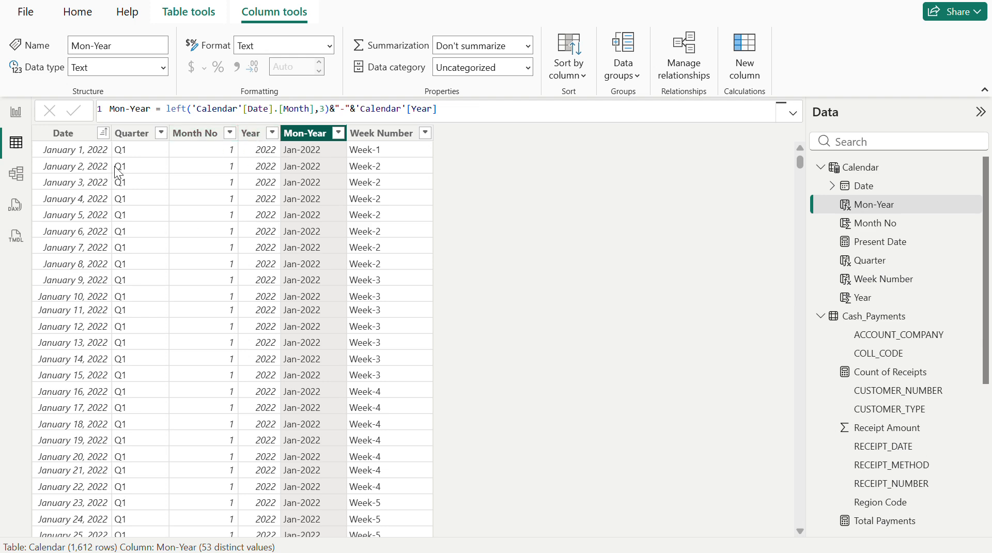
left_click(129, 133)
left_click(310, 137)
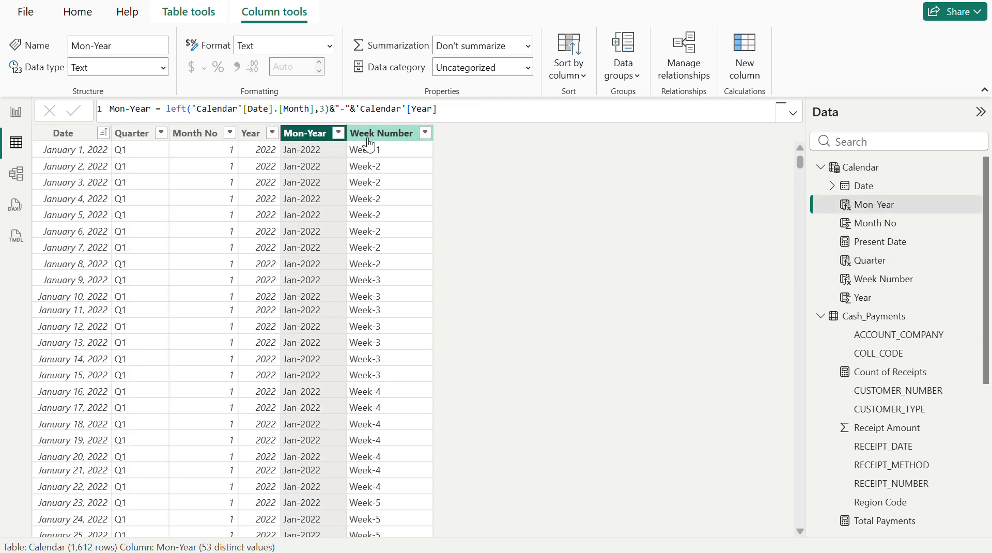
left_click(379, 135)
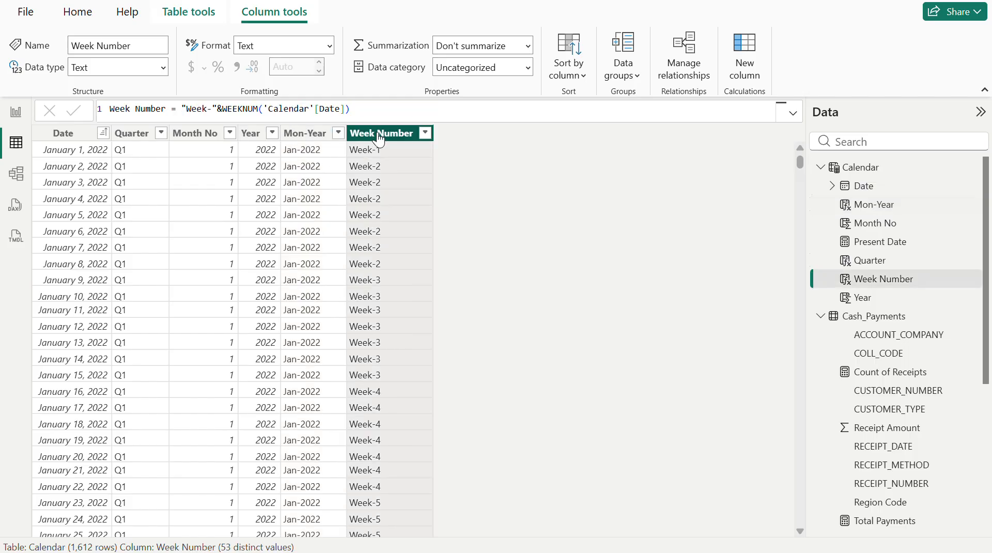
left_click(14, 115)
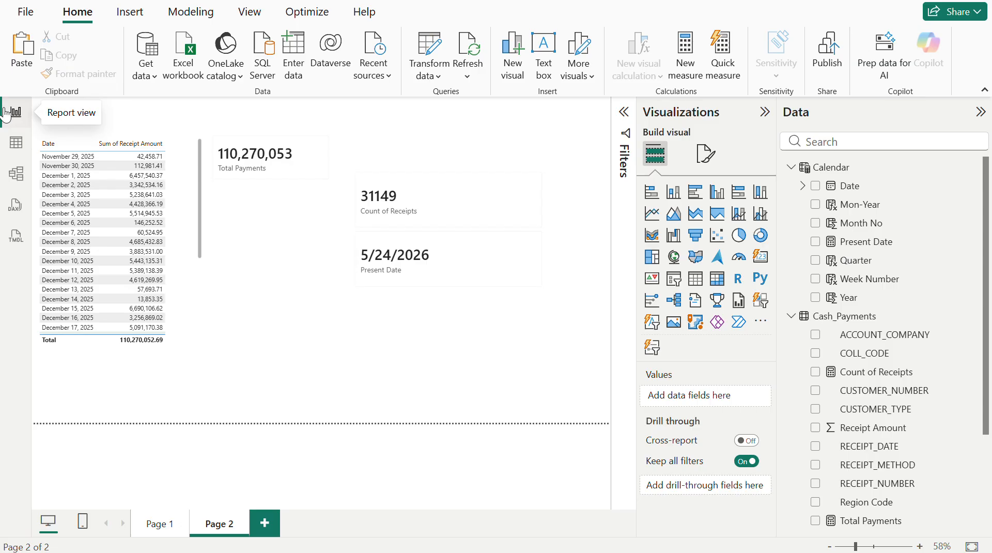
left_click(26, 149)
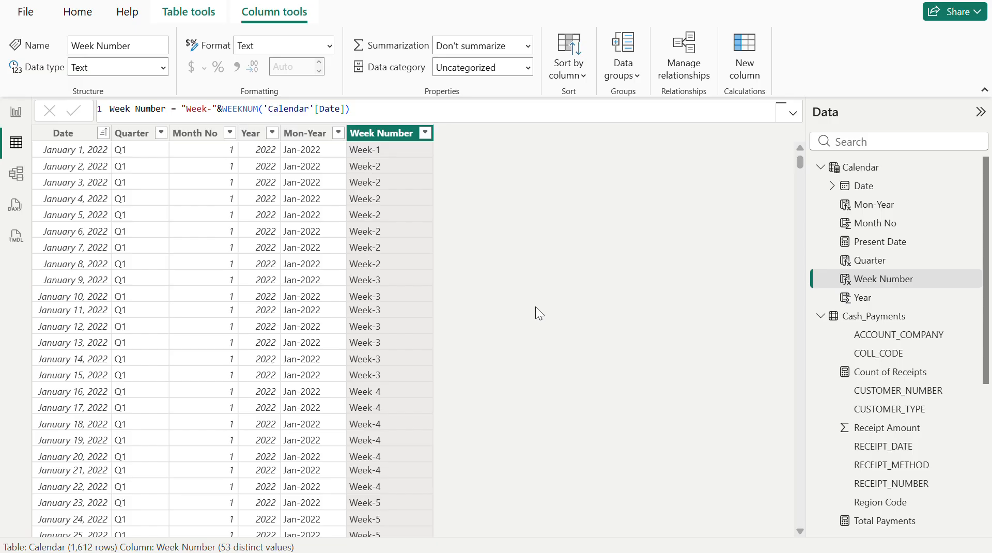
- Switch to the Google Meet call in the browser and toggle the microphone
key("alt+Tab")
key("alt+Tab")
key("alt+Tab")
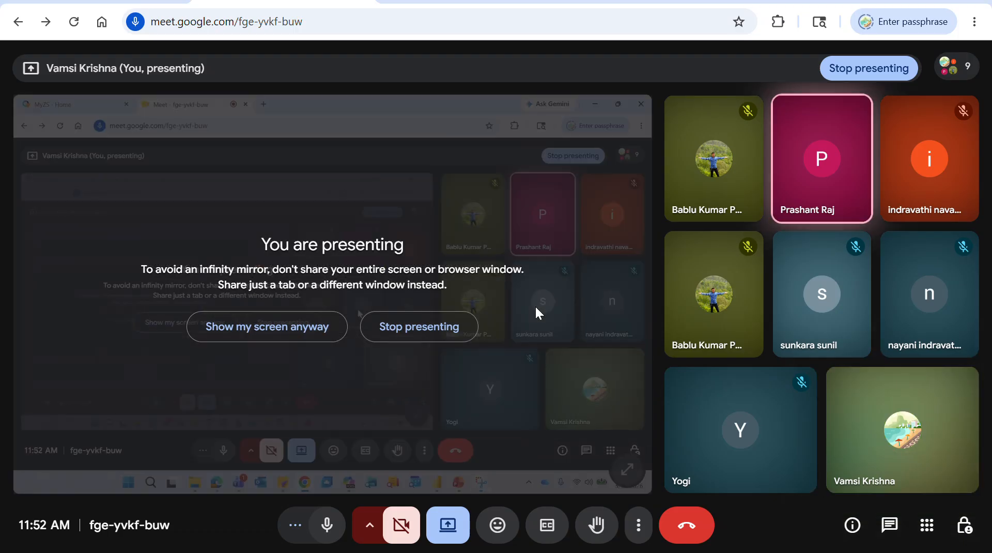
left_click(328, 525)
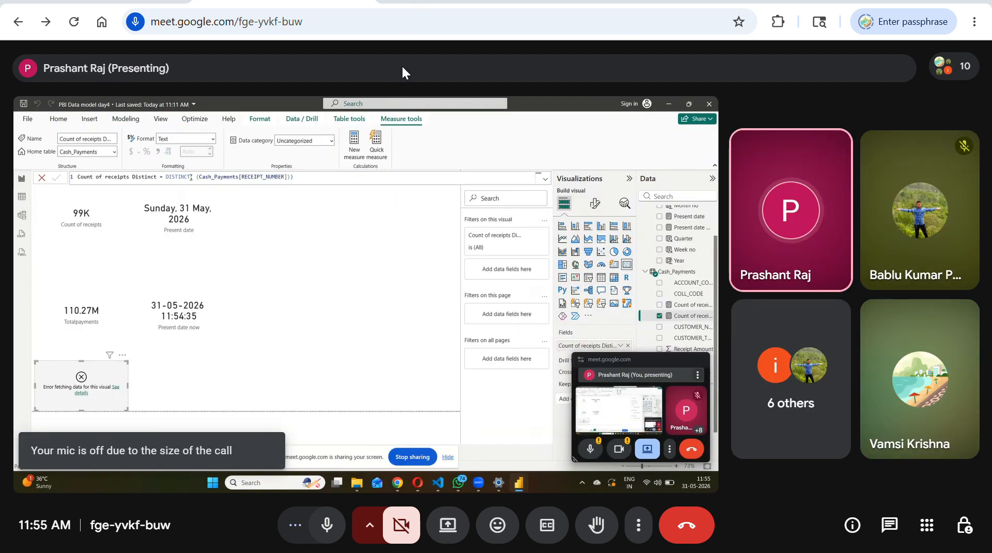
mouse_move(395, 275)
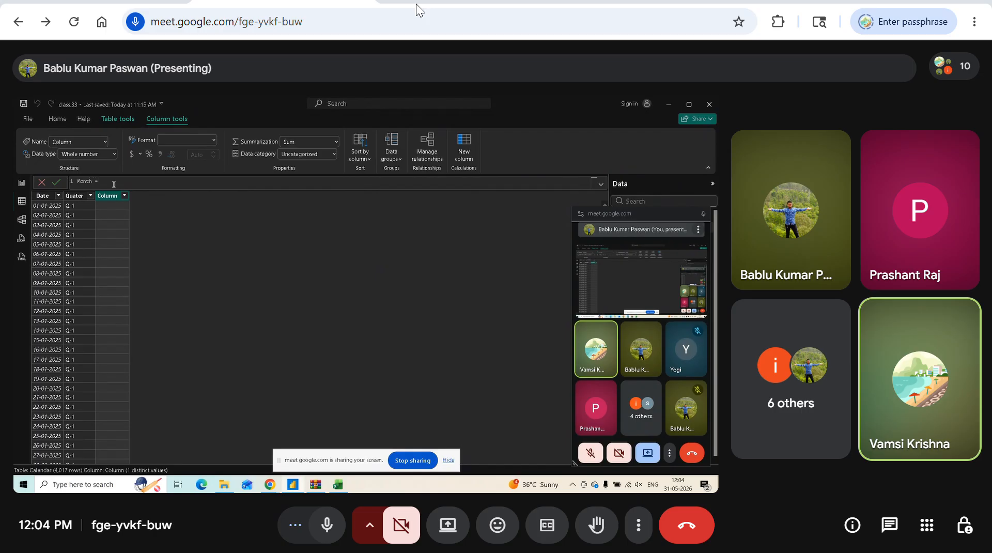
type("cal")
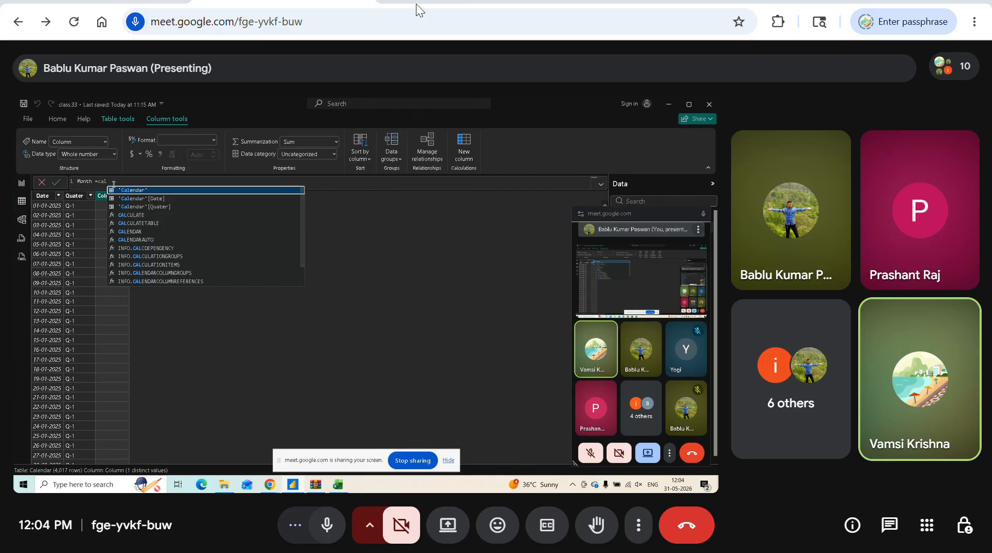
left_click(143, 198)
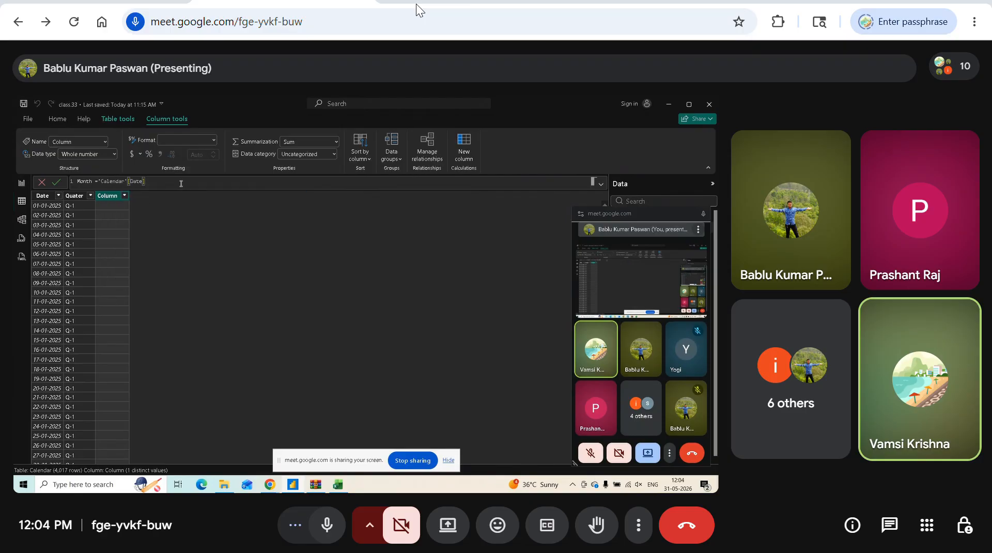
type(".m")
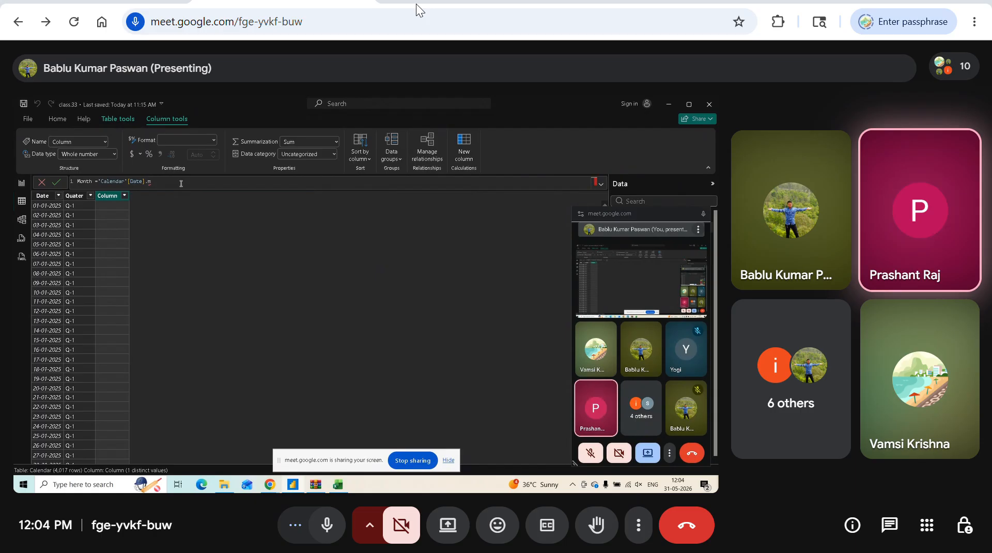
type("on")
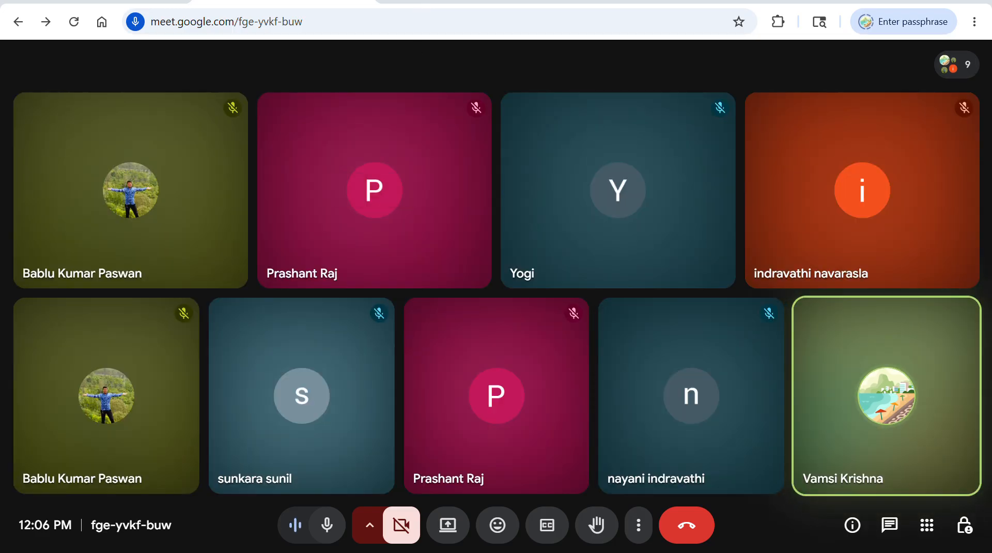
- Present the entire screen in the meeting and hide the screen-sharing notice
left_click(455, 522)
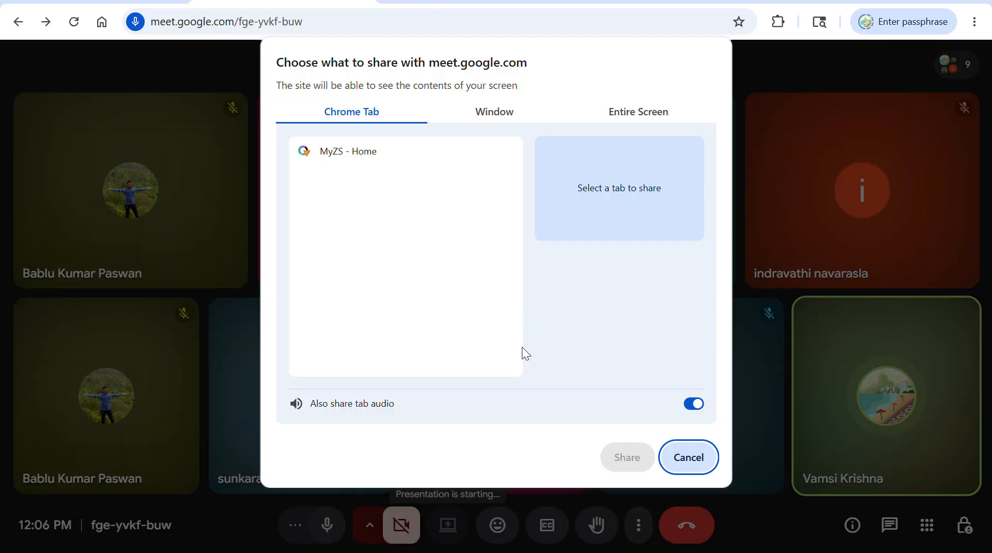
left_click(667, 115)
left_click(457, 250)
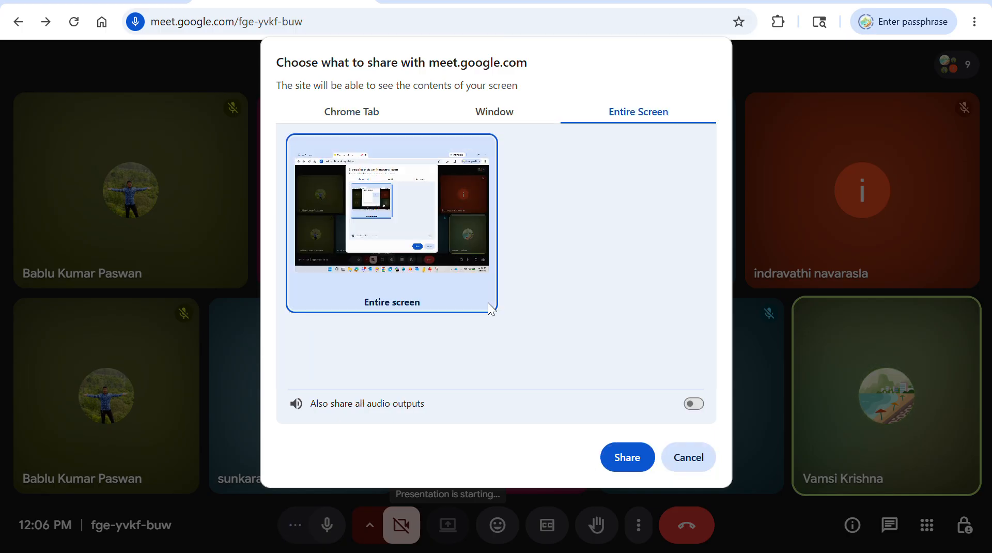
left_click(627, 459)
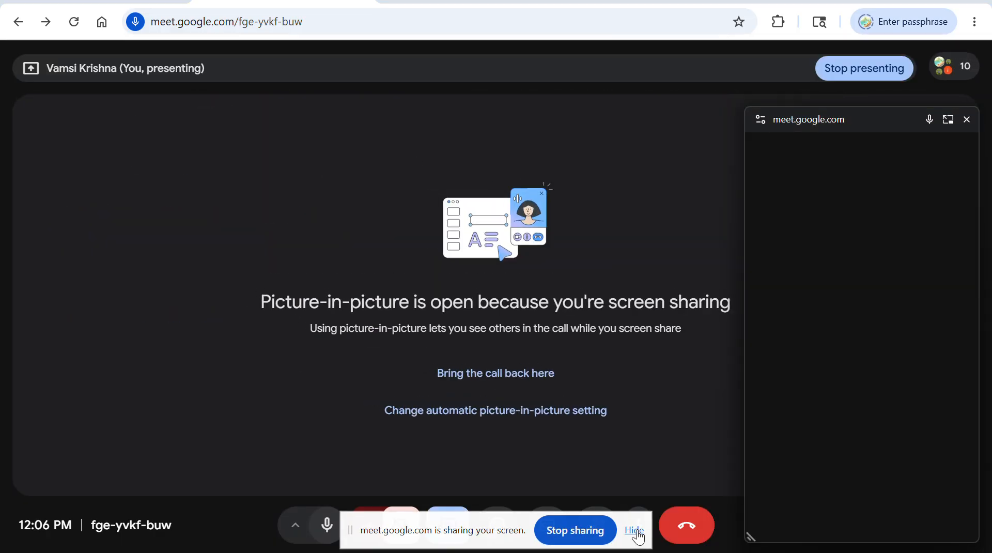
left_click(635, 530)
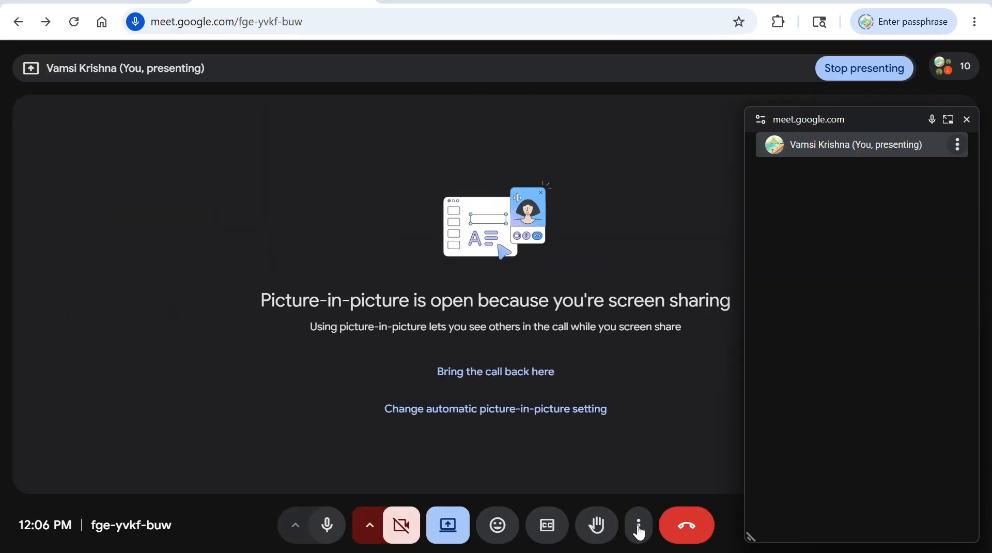
- Switch back to Power BI, close the floating meeting window, and check the report page before returning to the Calendar data
left_click(660, 552)
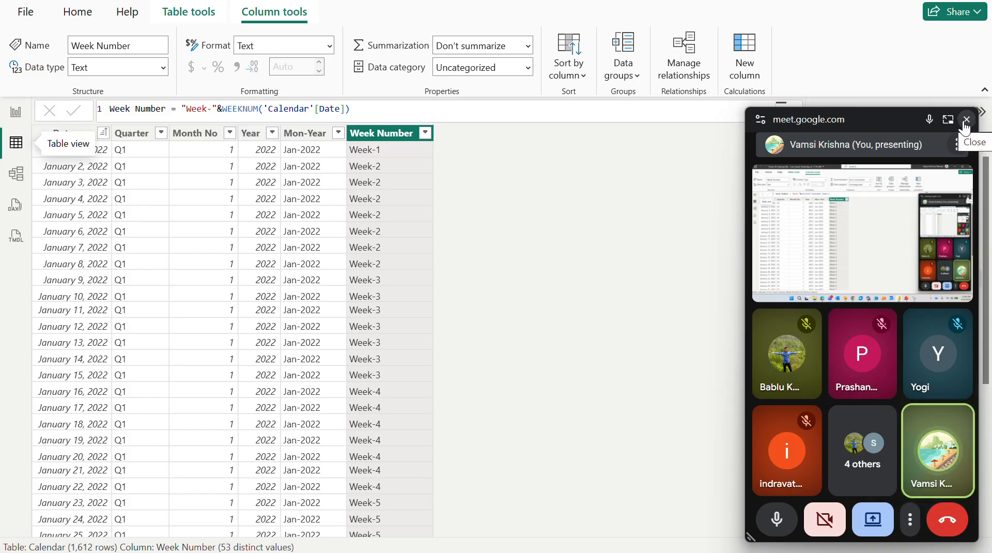
left_click(964, 121)
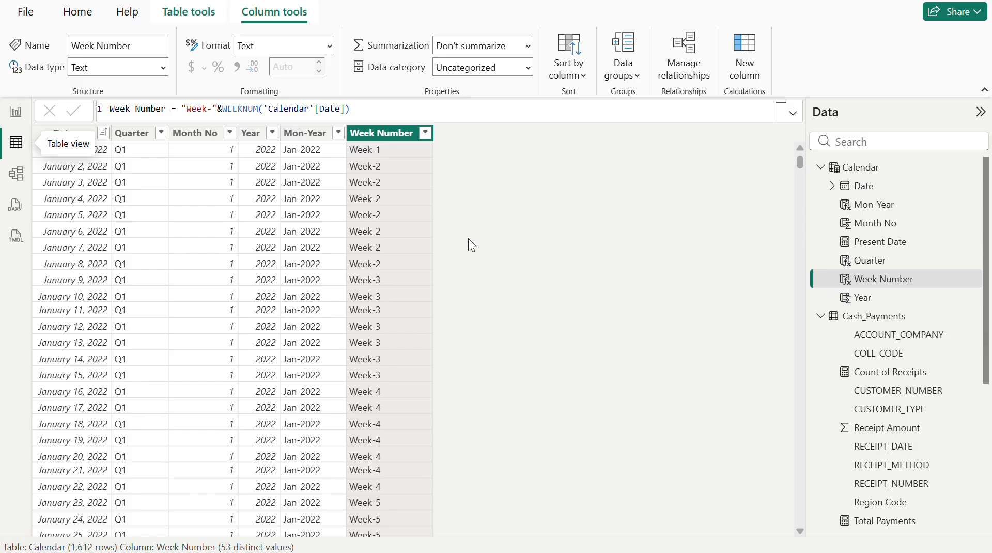
left_click(16, 112)
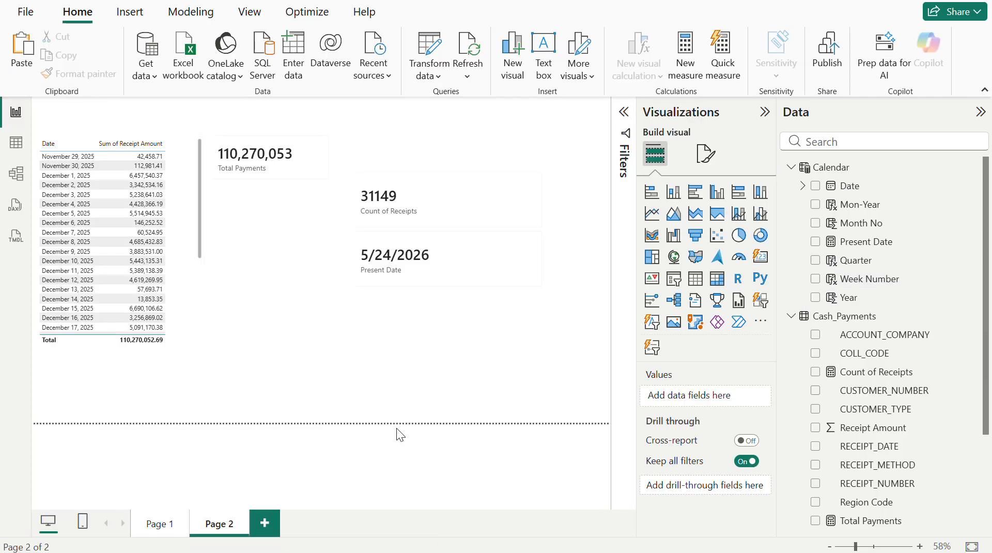
left_click(16, 145)
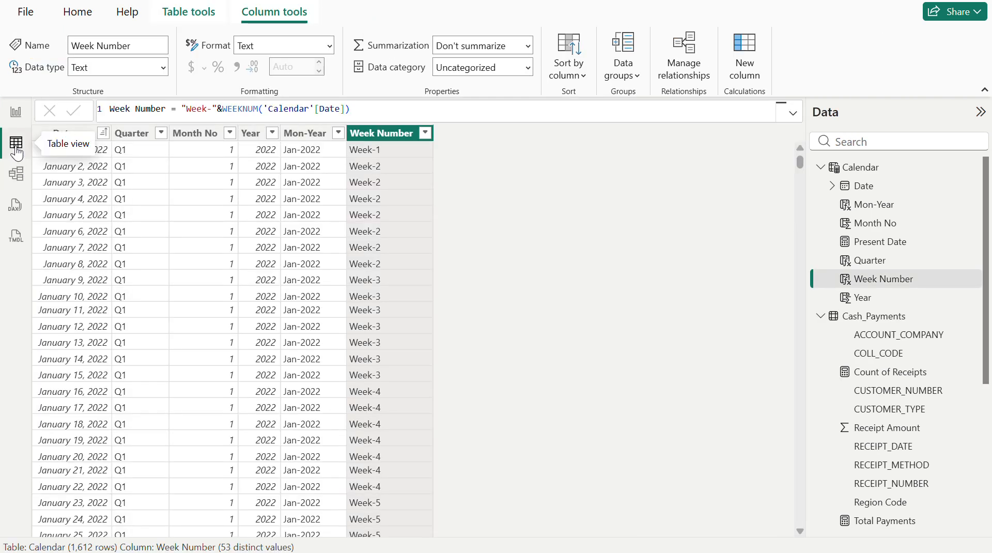
- Open the Cash_Payments table's data, look through its columns and select the RECEIPT_DATE column
left_click(863, 317)
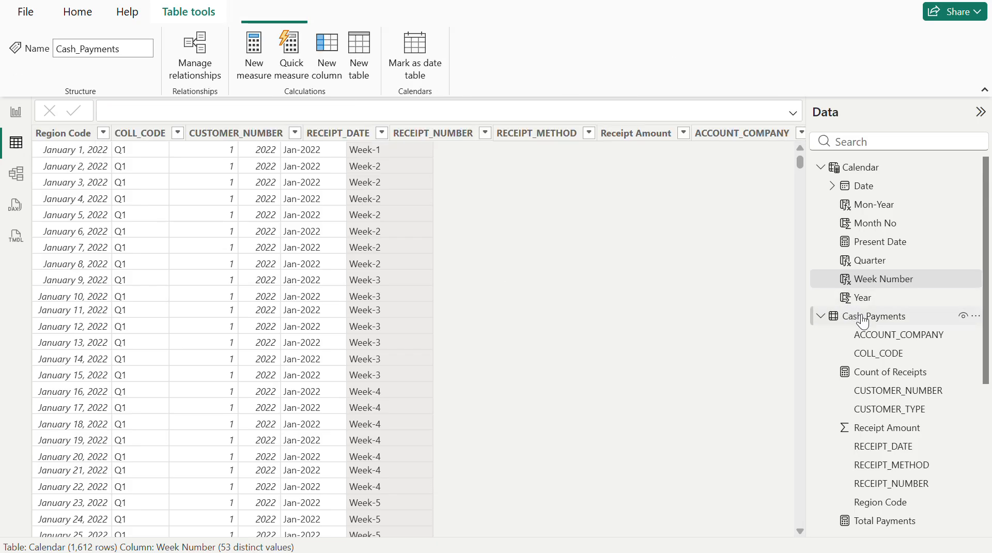
scroll(421, 281, "right", 5)
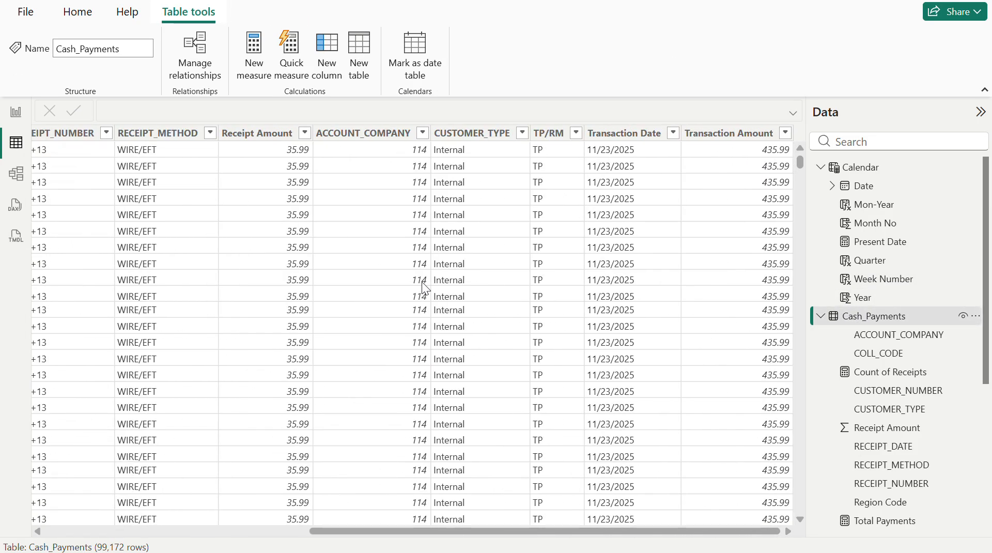
scroll(421, 281, "left", 10)
scroll(422, 281, "down", 5)
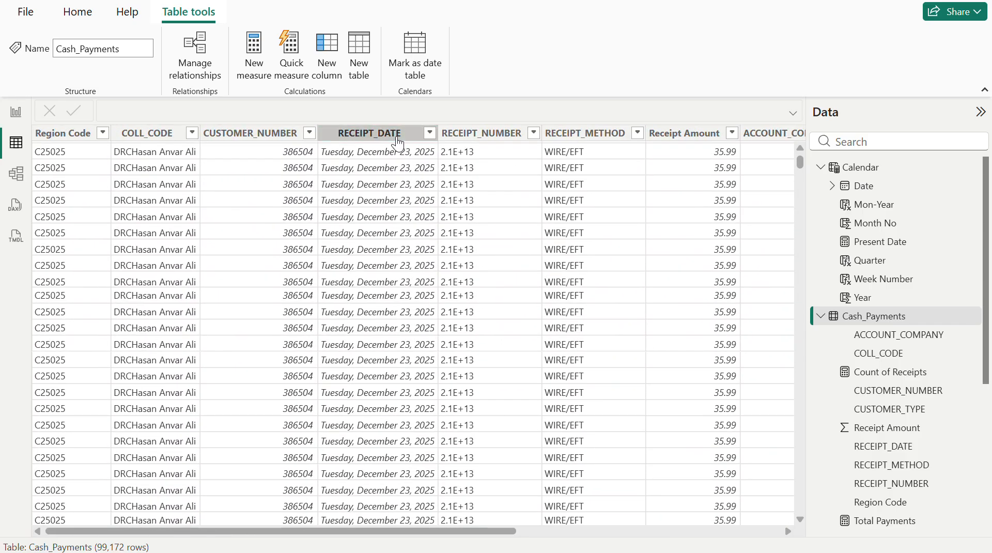
left_click(397, 141)
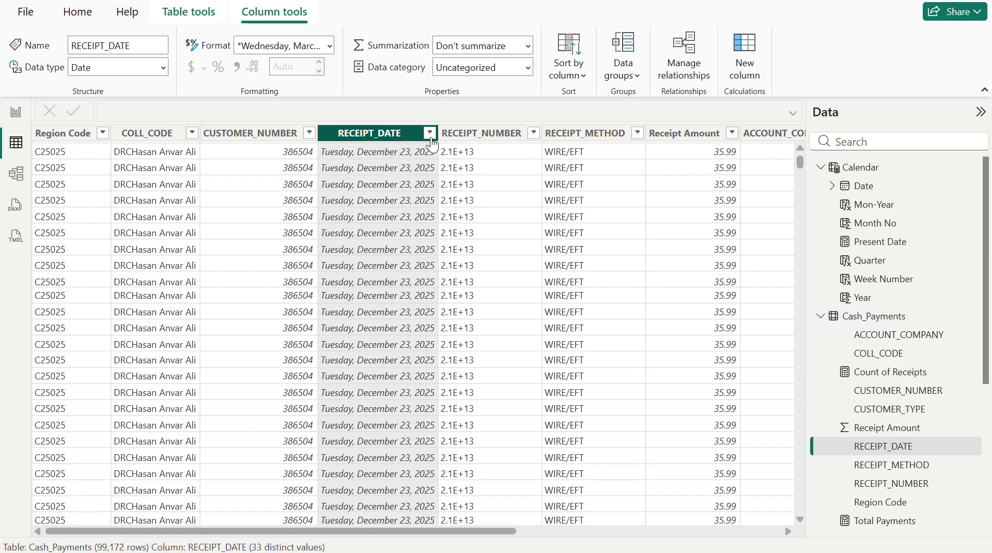
- Examine the dates listed in the filters of the RECEIPT_DATE and Transaction Date columns, leaving both columns unfiltered
left_click(429, 134)
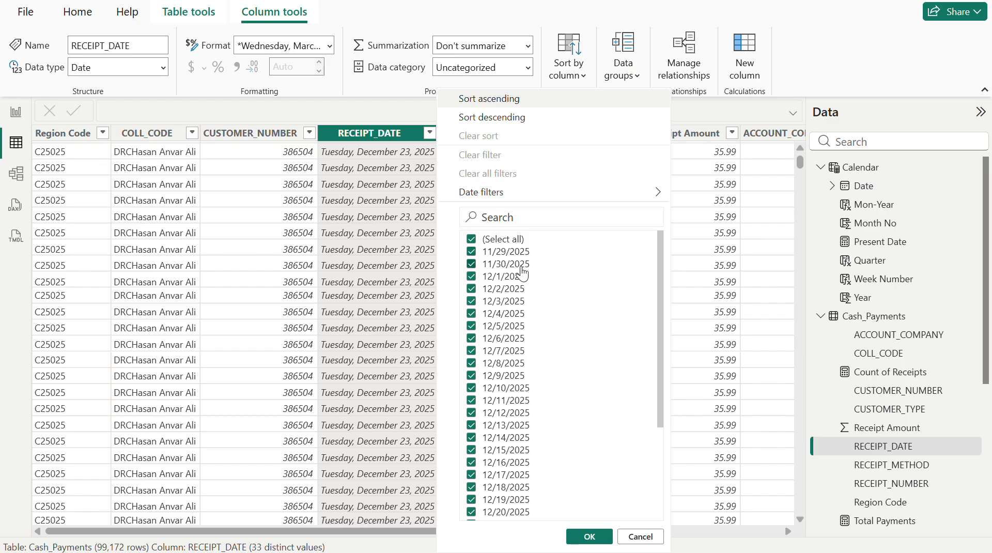
scroll(534, 343, "down", 3)
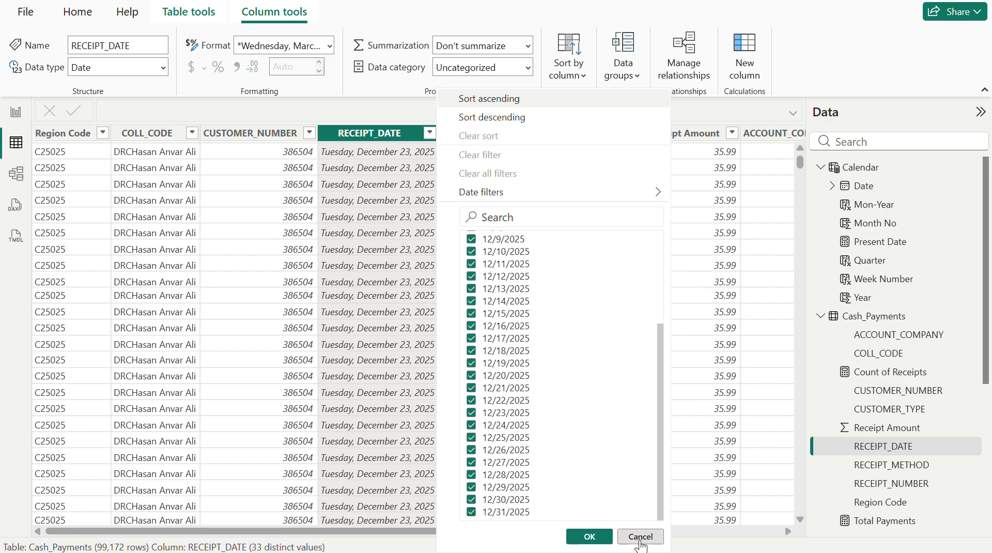
left_click(641, 536)
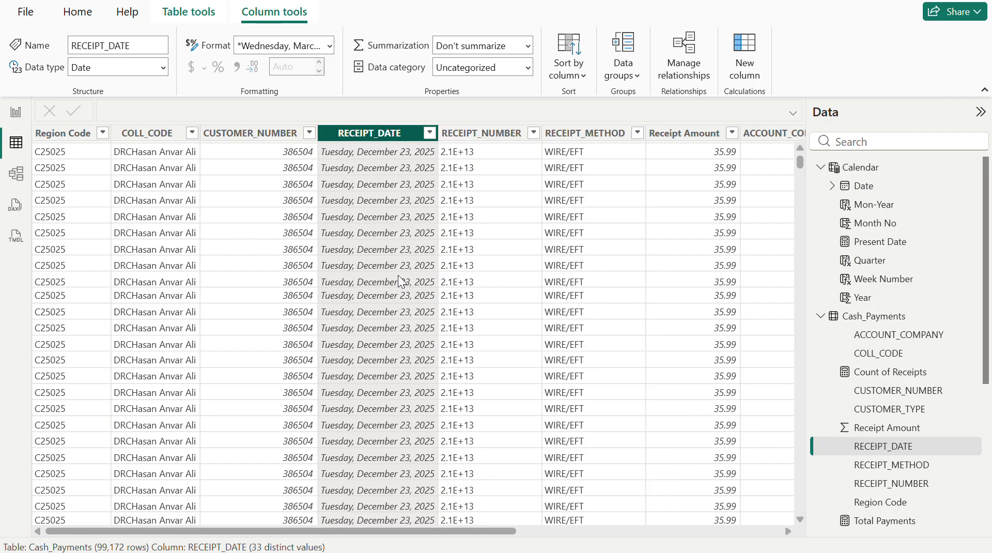
scroll(398, 275, "right", 5)
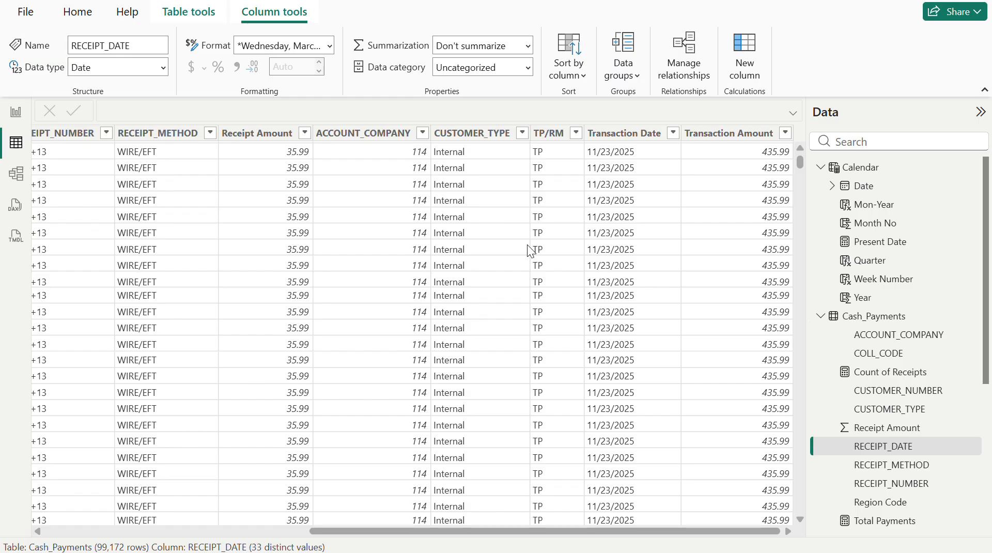
left_click(655, 133)
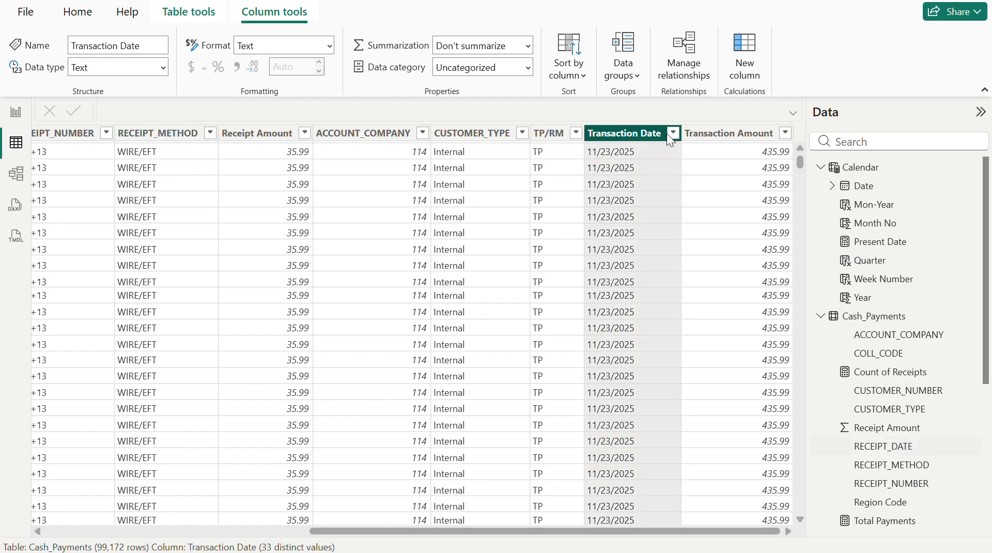
left_click(673, 134)
scroll(793, 370, "down", 5)
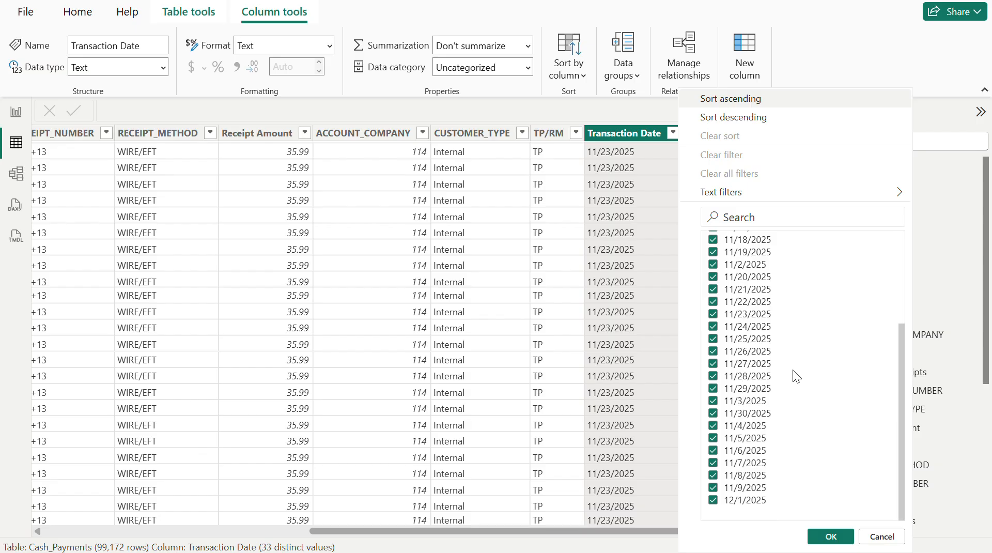
left_click(613, 133)
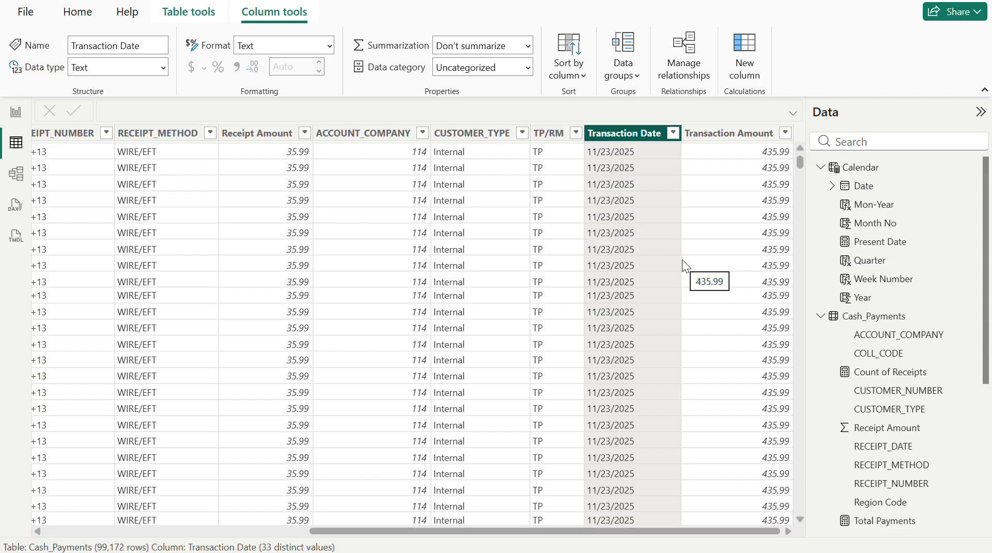
- Add a calculated column to Cash_Payments with the formula Age = today()
left_click(749, 47)
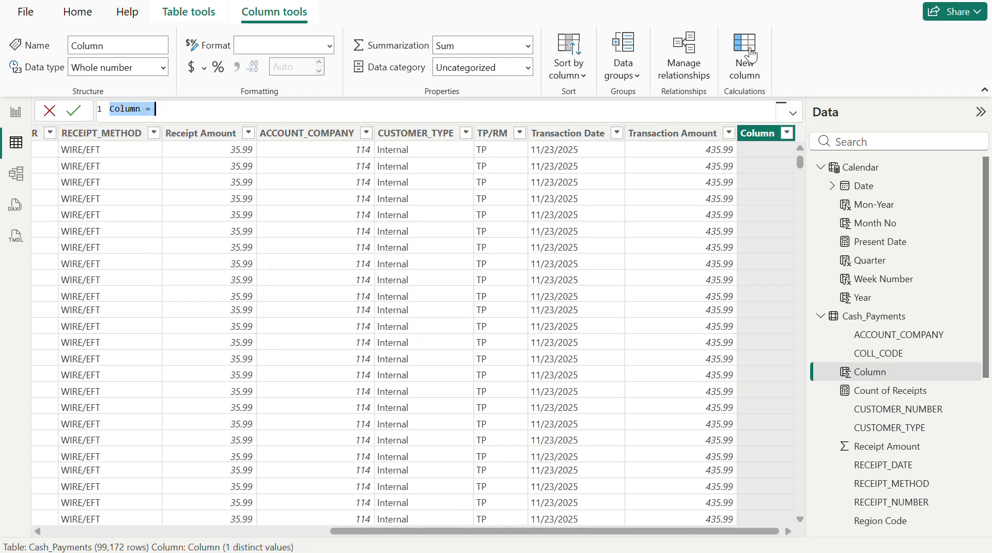
type("Age")
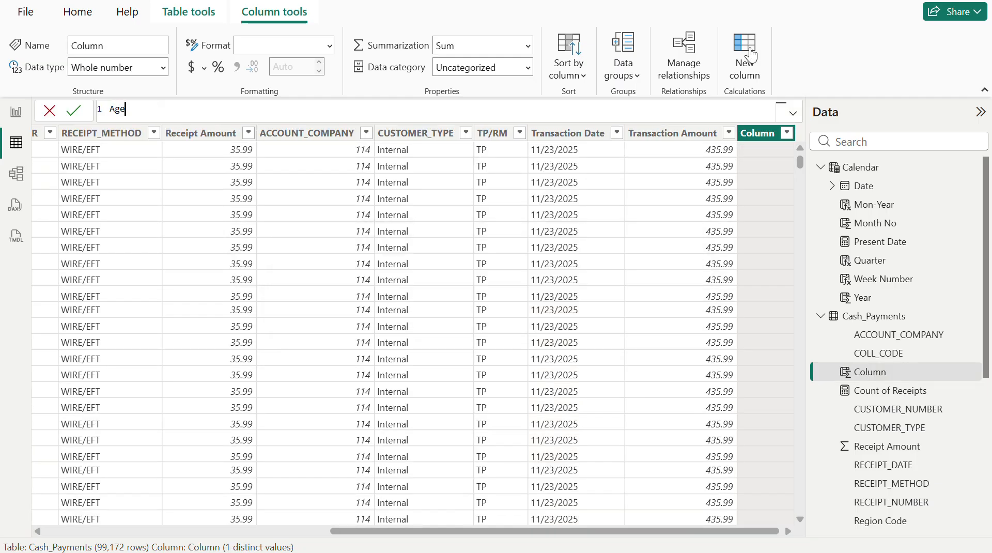
type(" = today()")
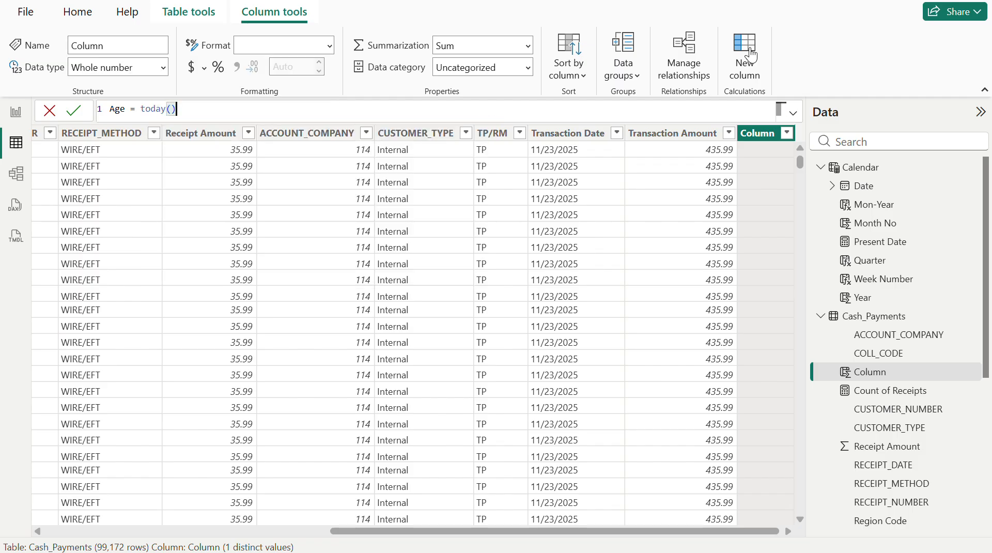
key("Return")
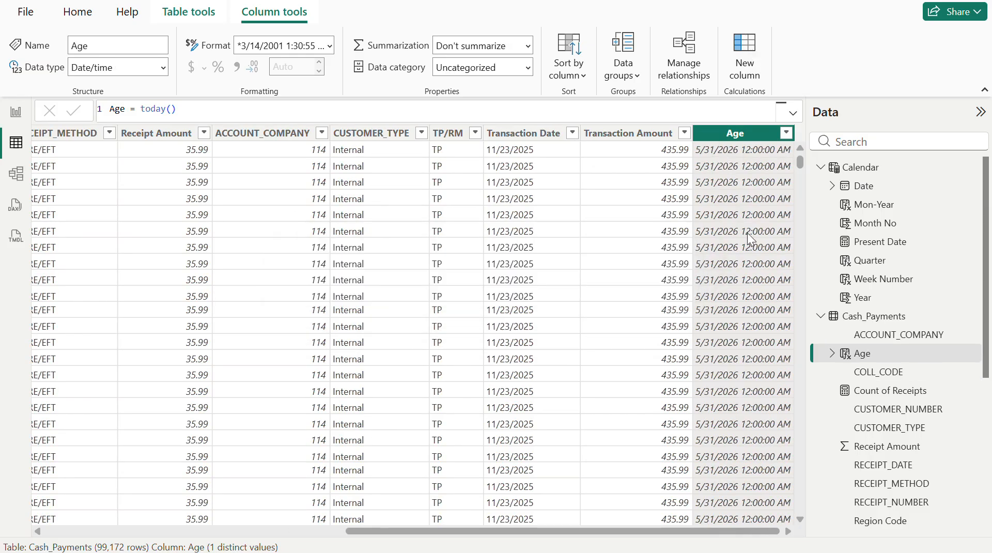
- Extend the Age formula to subtract the transaction date: today()-Cash_Payments[Transaction Date]
left_click(283, 118)
type("-t")
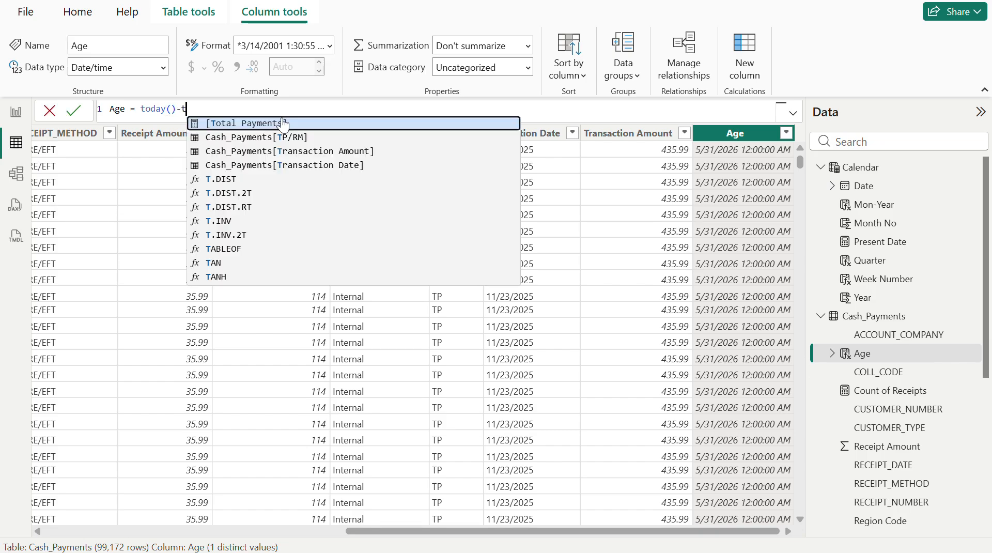
type("ransac")
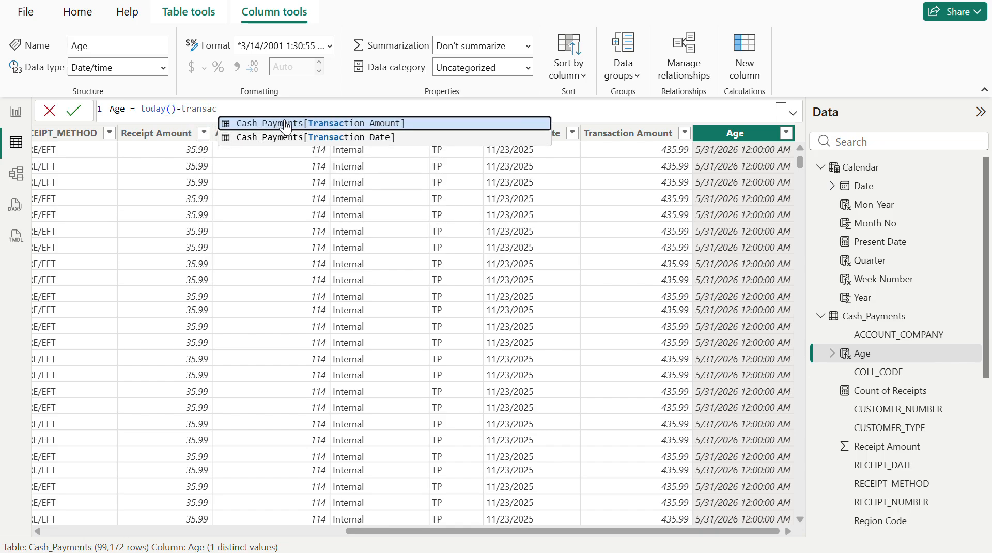
double_click(361, 137)
key("Return")
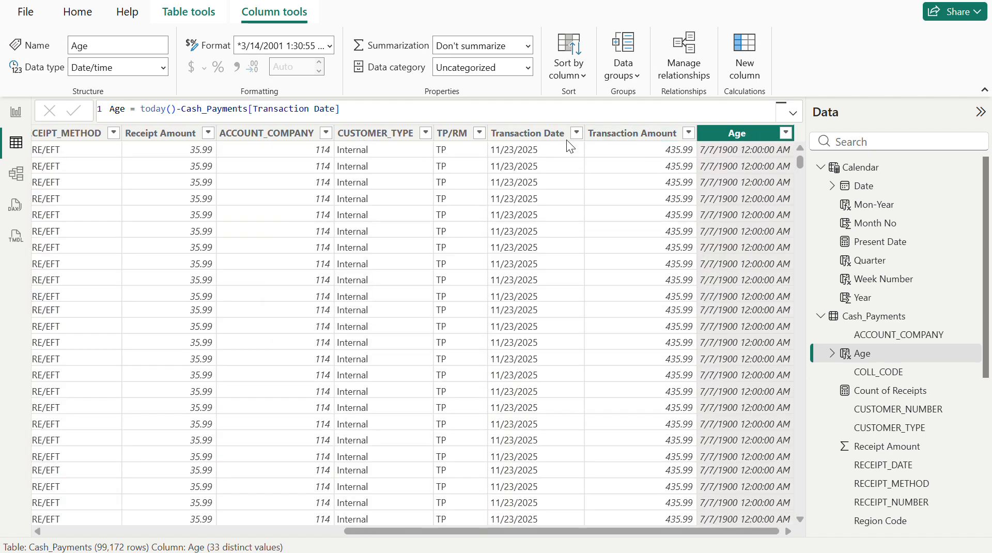
- Set the Age column's data type to Whole number
left_click(163, 68)
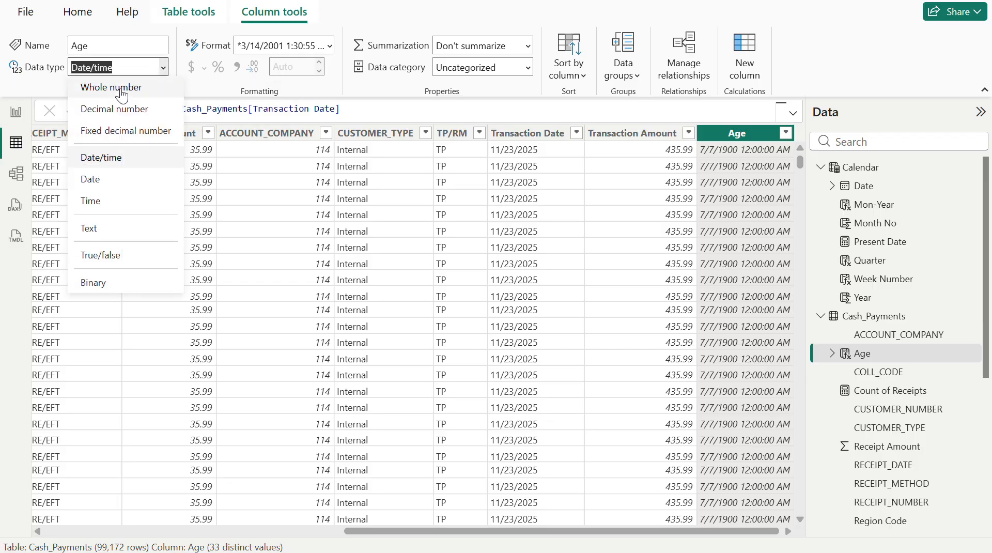
left_click(122, 88)
left_click(584, 339)
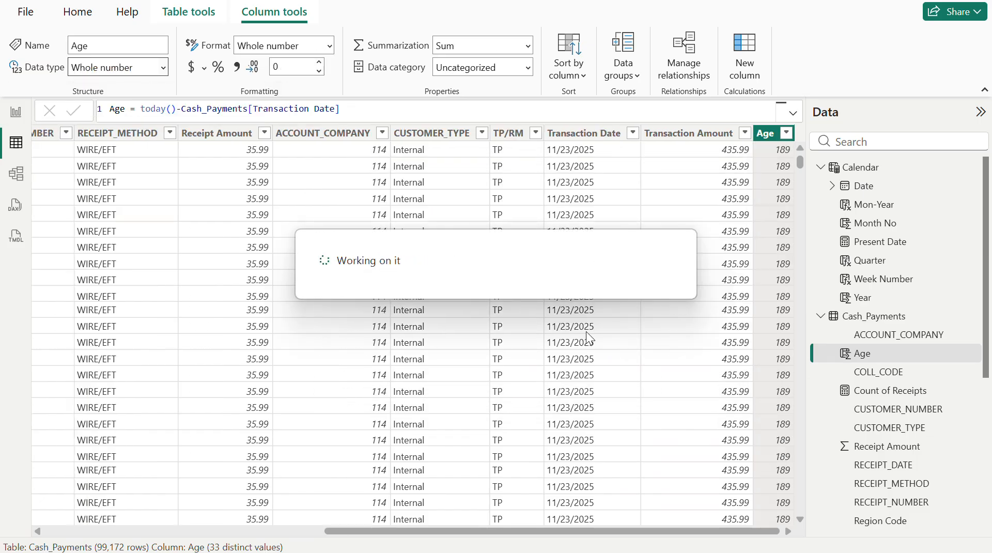
- Review the range of values in the Age column's filter list and close it without filtering
left_click(786, 133)
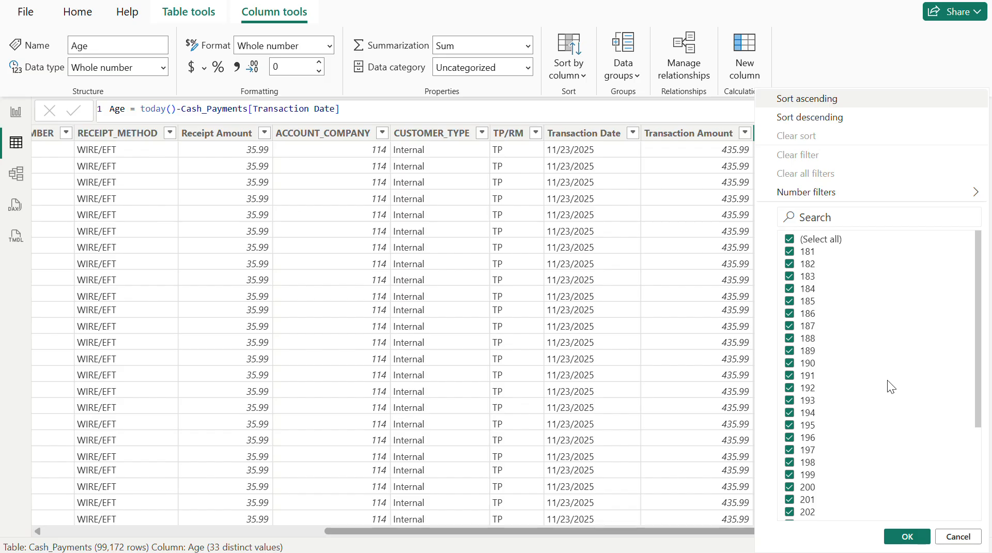
scroll(888, 380, "down", 3)
scroll(888, 379, "up", 2)
scroll(888, 380, "up", 1)
scroll(836, 362, "down", 3)
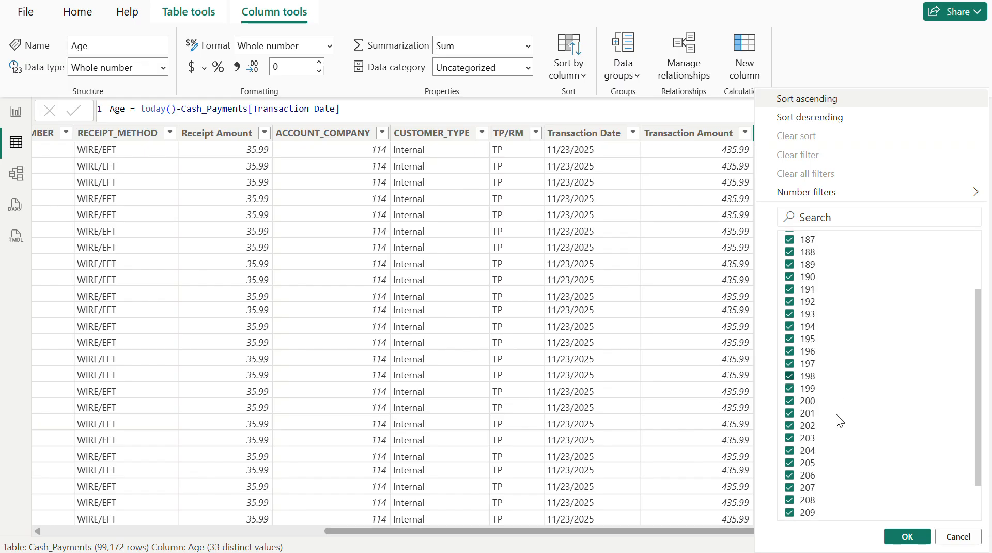
scroll(835, 477, "down", 2)
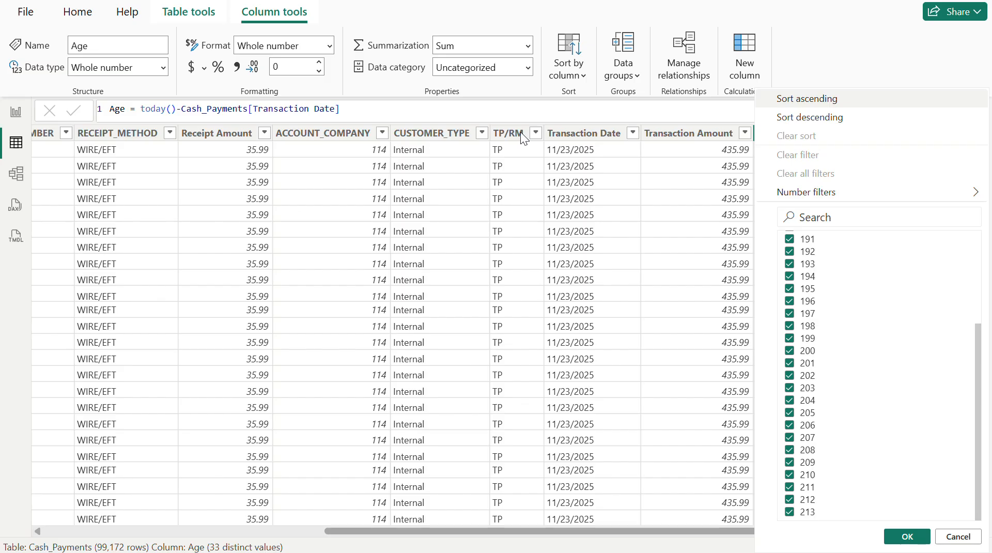
left_click(483, 113)
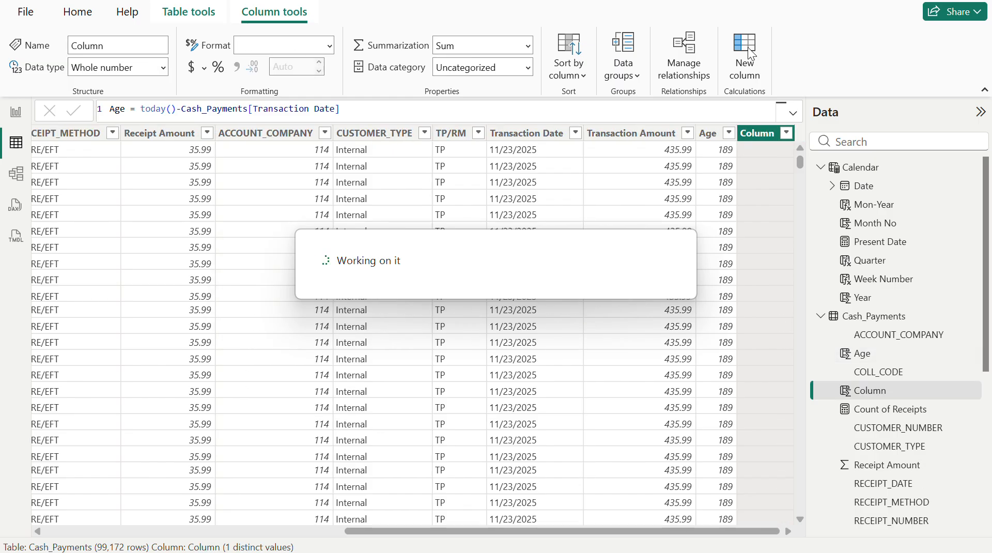
- Begin a new calculated column named Aging Buckets with an IF that tests whether Cash_Payments[Age] < 180
type("Ag")
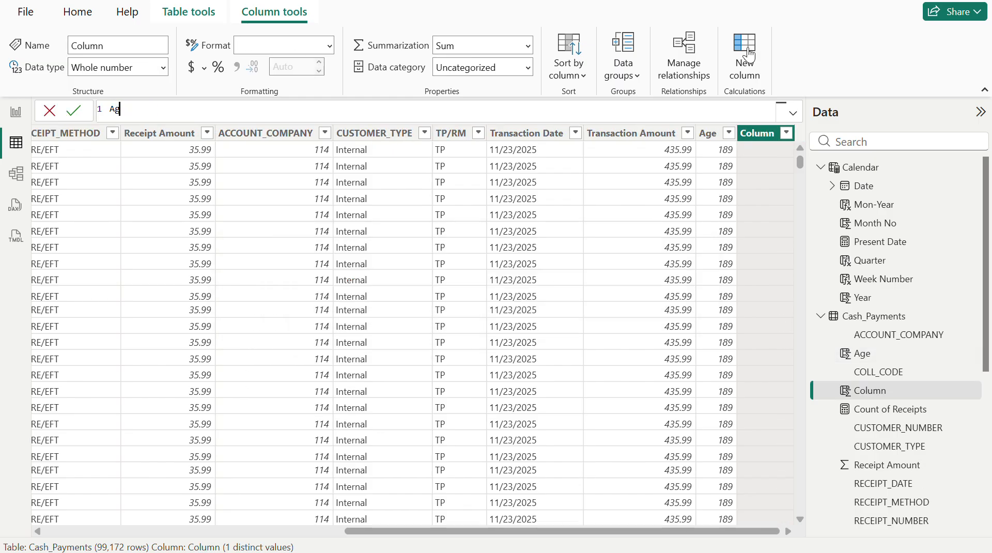
type("ing Buckets = if(")
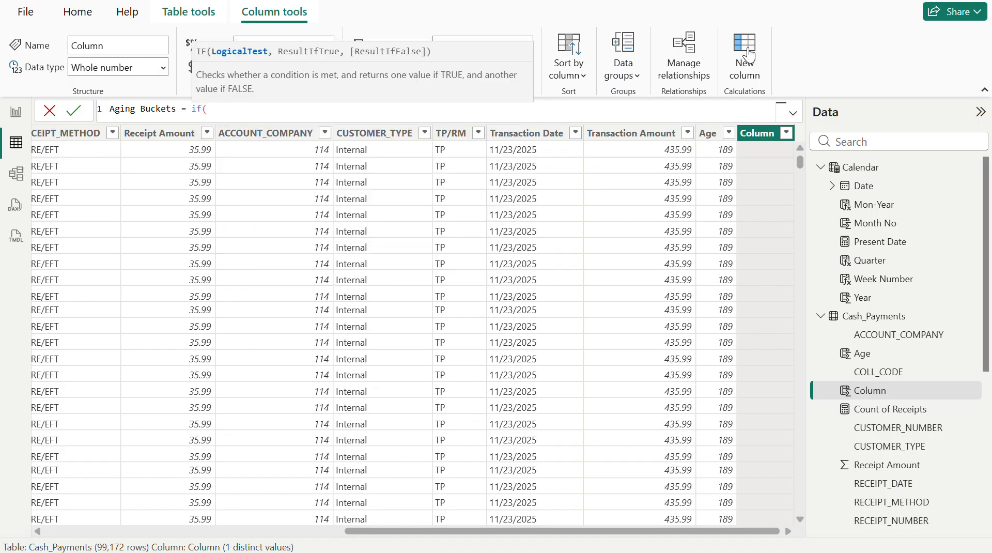
type("age")
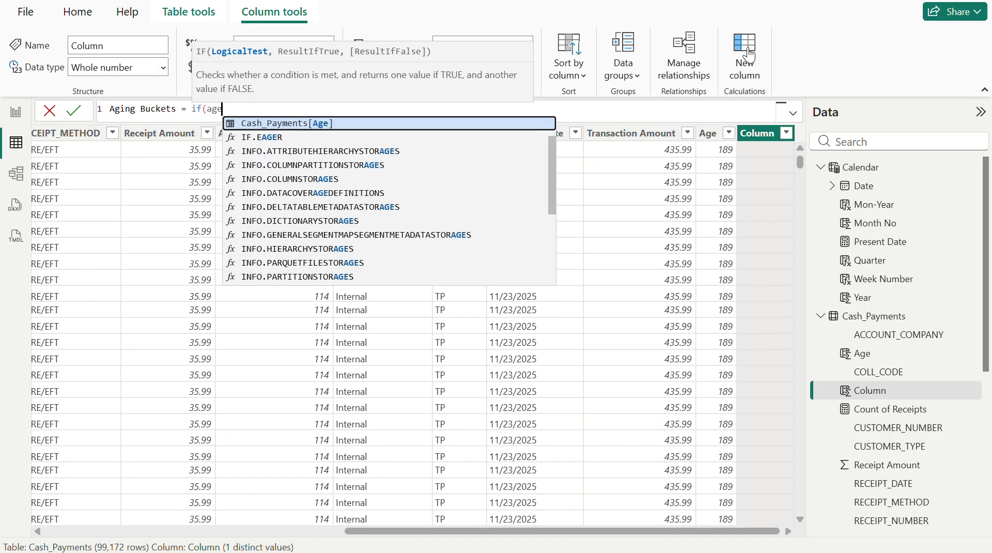
left_click(293, 122)
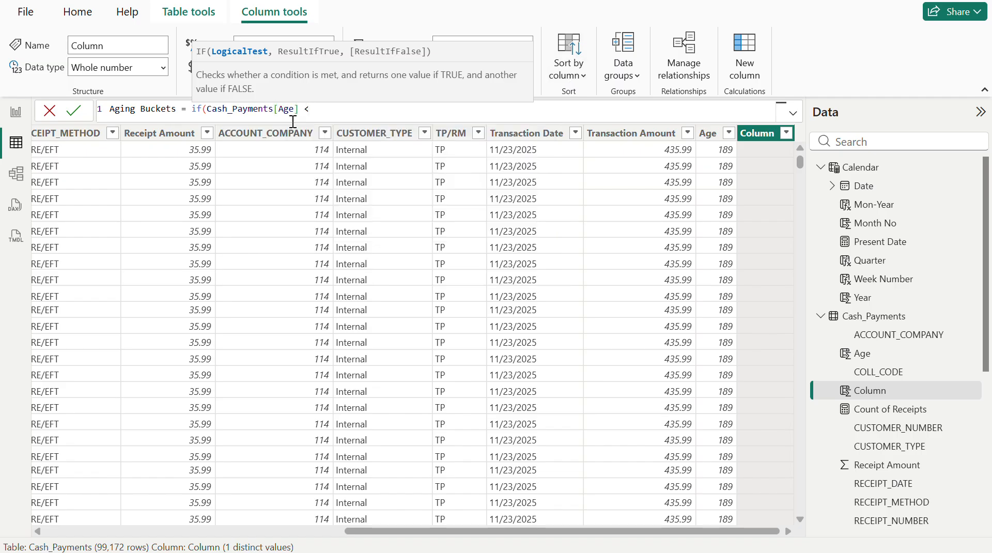
type("< 180")
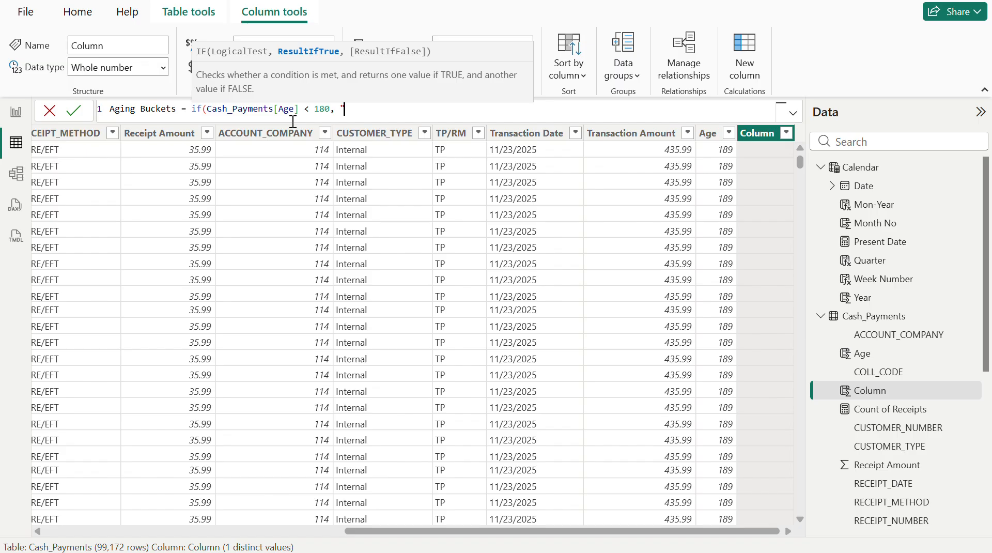
- Enter "less Than 180 days" as the IF's true result and "greater than 180 days" as its false result
type(", \"less Than 180 days\",")
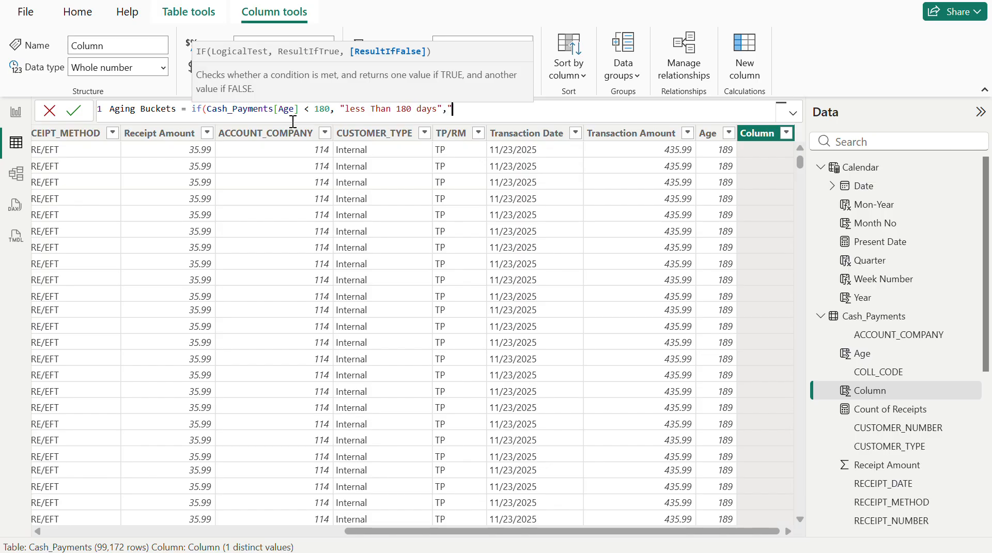
type("\"More")
key("BackSpace")
key("BackSpace")
type("gra")
key("BackSpace")
type("eater thab")
type(" 180 days")
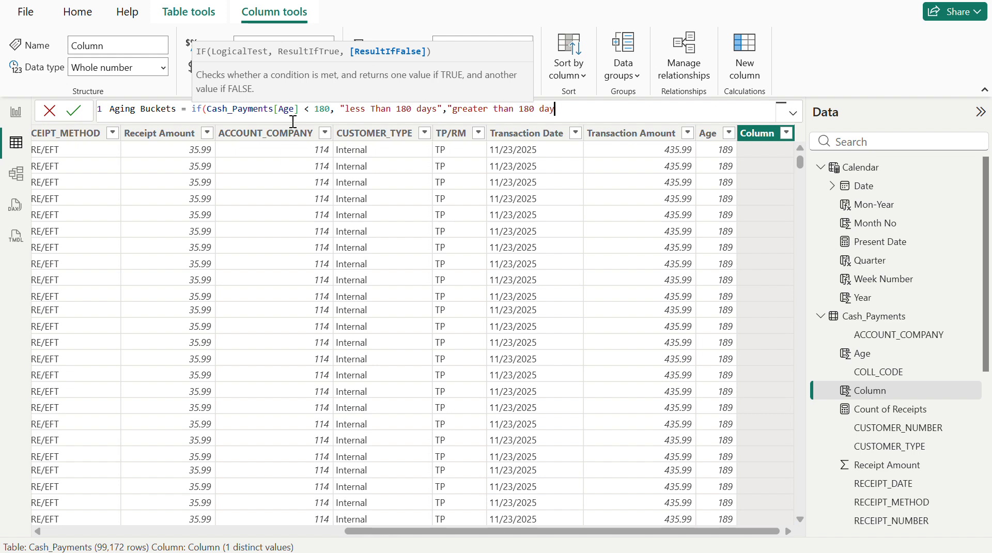
- Change both result labels to 210 days, close the IF's parenthesis and commit the Aging Buckets formula
left_click(412, 108)
key("BackSpace")
key("BackSpace")
key("BackSpace")
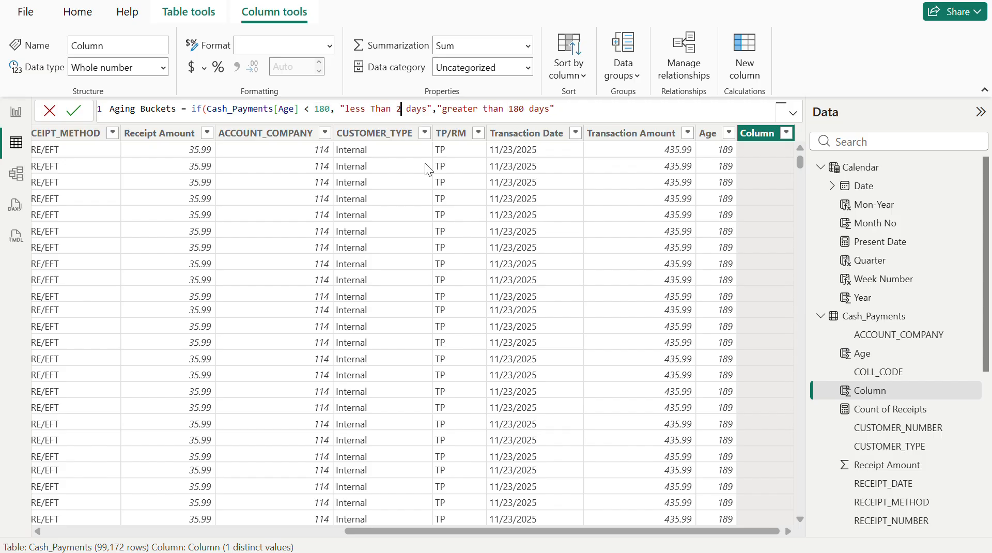
type("210")
left_click(537, 108)
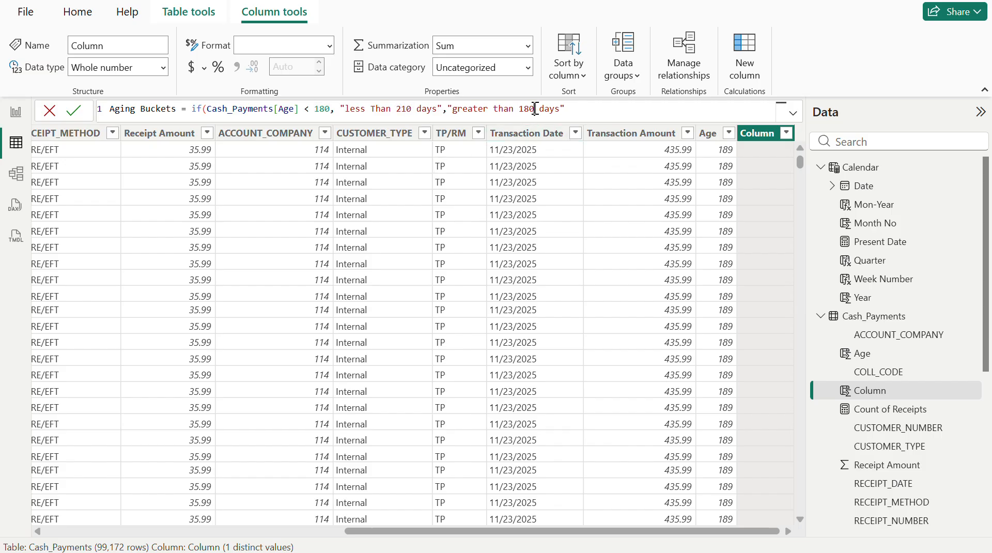
key("BackSpace")
key("BackSpace")
key("BackSpace")
type("210")
left_click(604, 112)
key("Return")
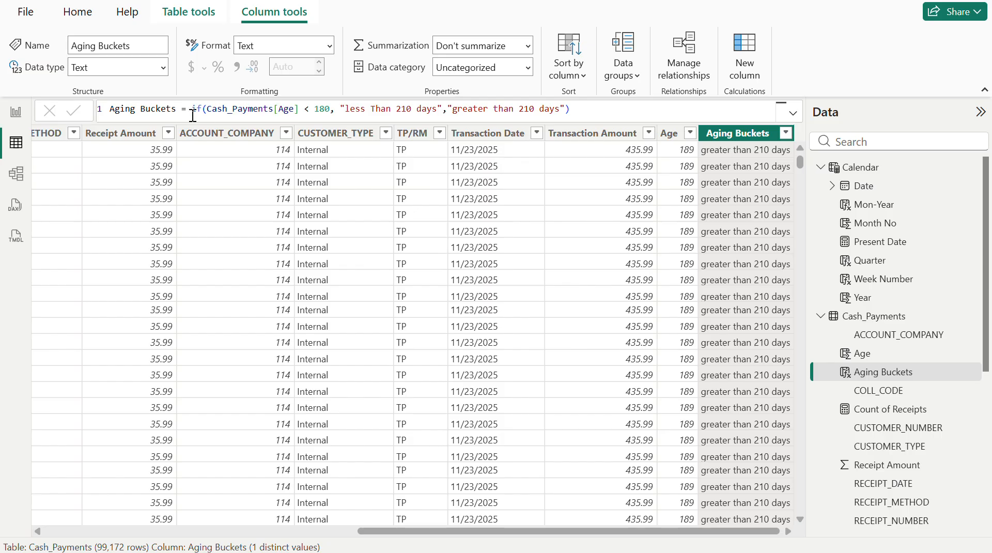
- Set the age threshold in the Aging Buckets condition to 210 and commit the formula
double_click(326, 110)
type("2")
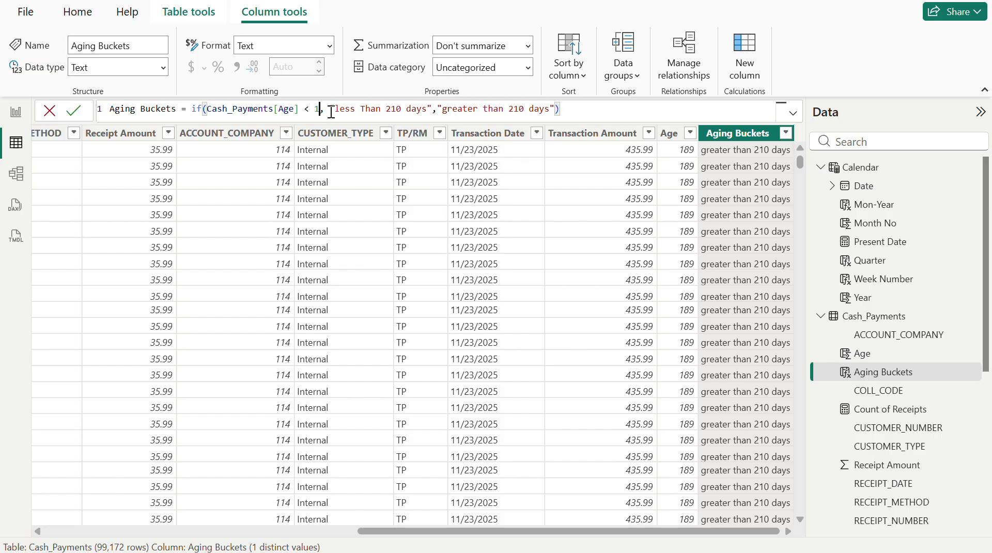
type("10")
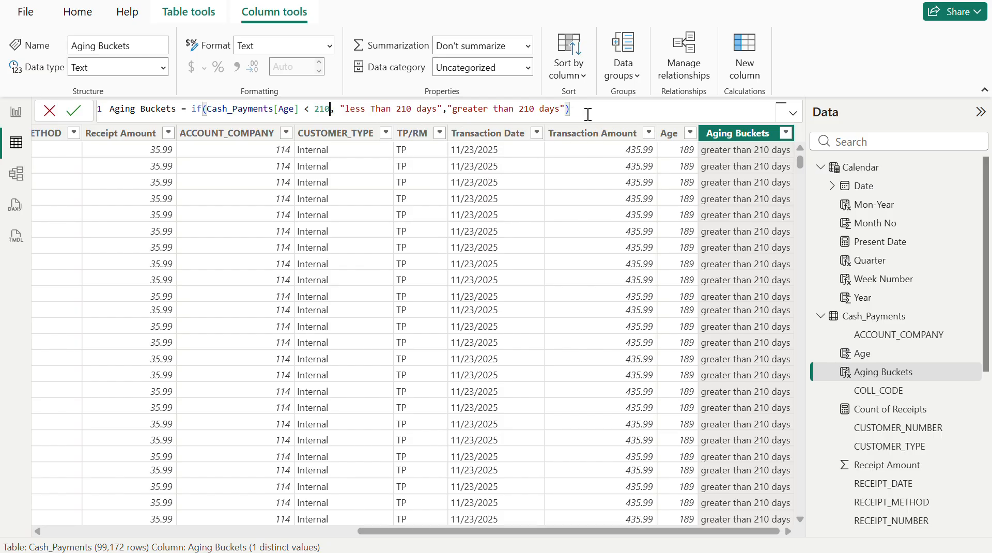
key("Return")
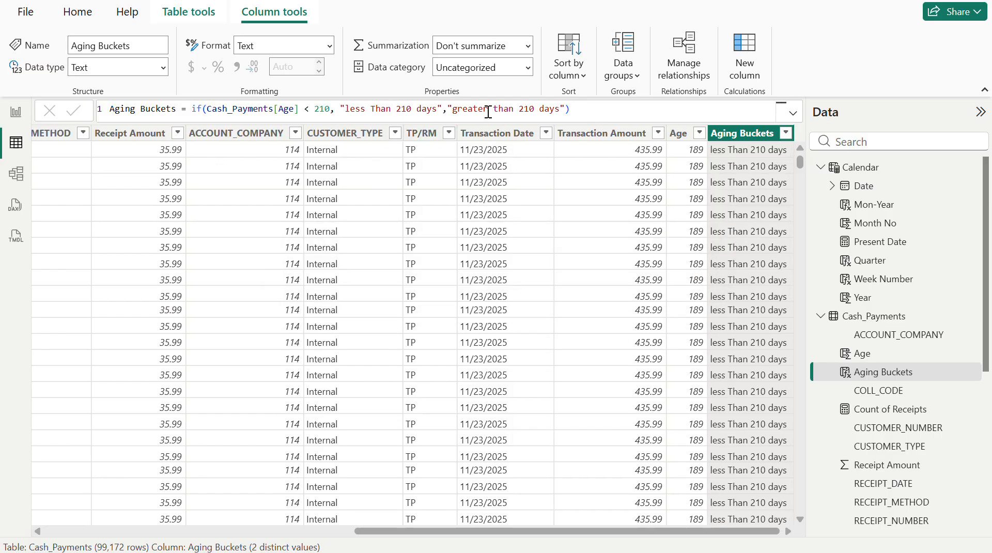
- Highlight the false-result part of the Aging Buckets formula and check the column's distinct values in its filter list
left_click(447, 110)
left_click_drag(447, 109, 581, 106)
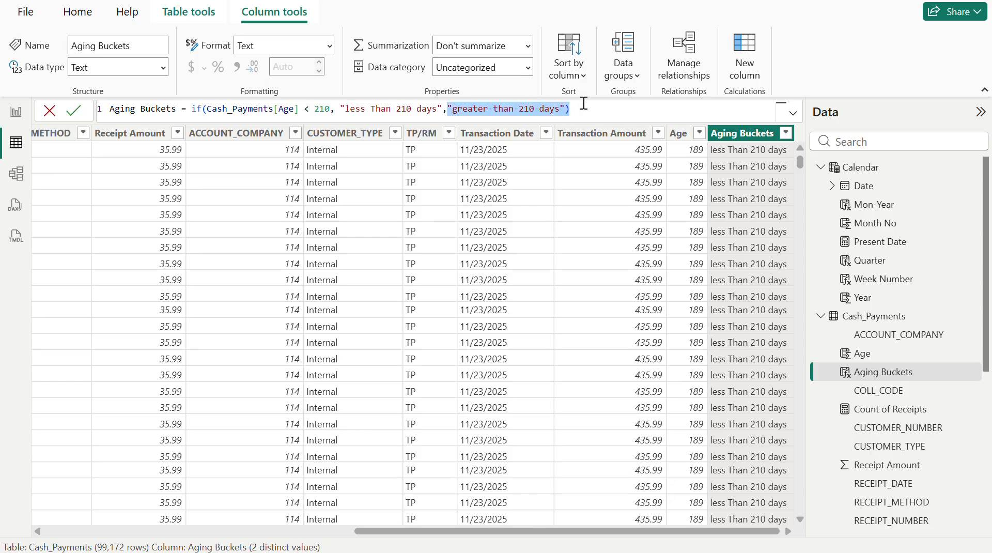
left_click(786, 133)
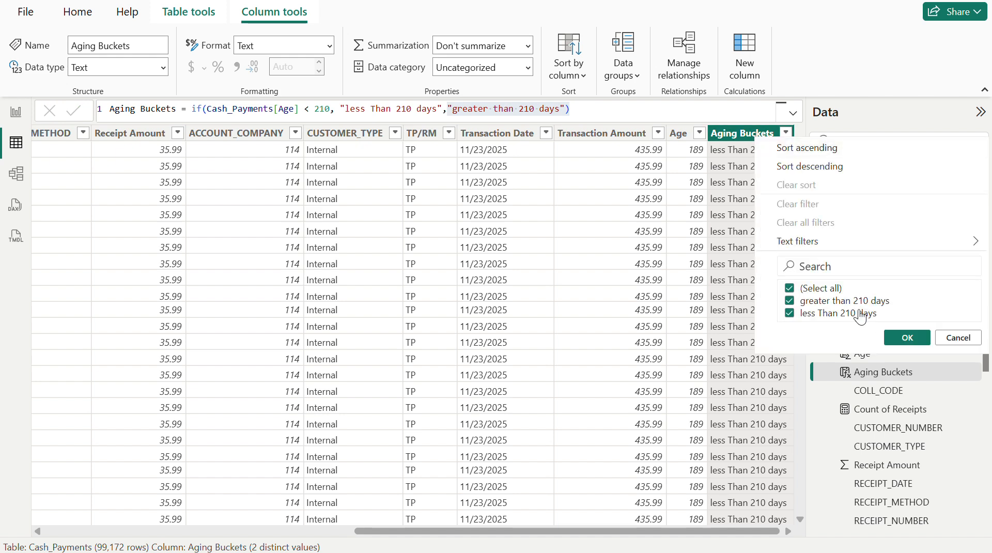
- Filter Aging Buckets to exclude "greater than 210 days" and review the Age values that fall in the remaining bucket
left_click(833, 302)
left_click(909, 338)
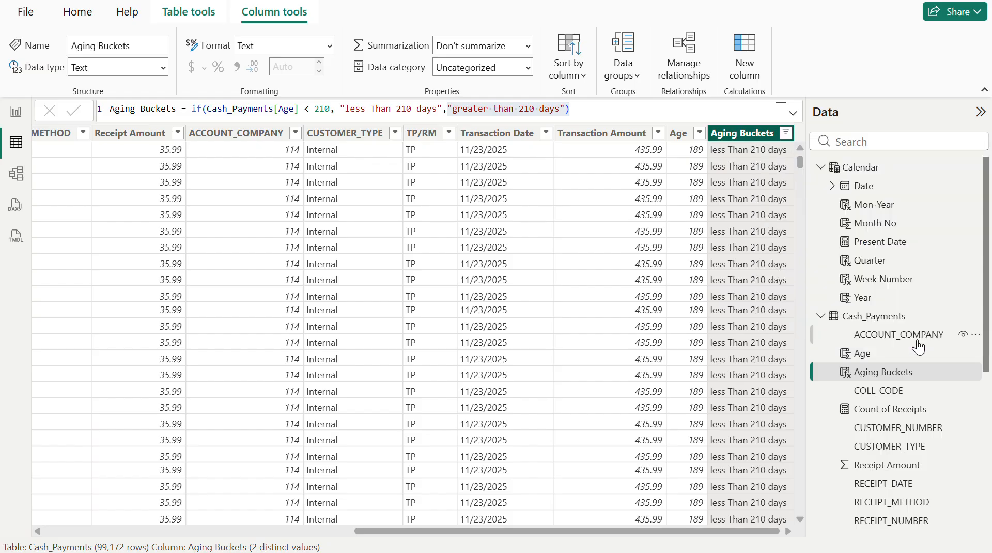
left_click(699, 133)
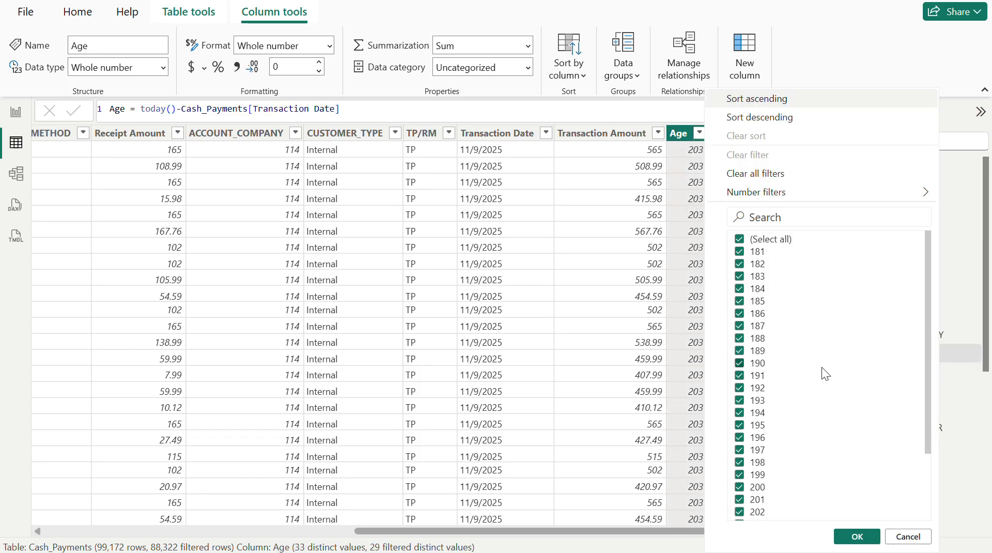
scroll(822, 367, "down", 2)
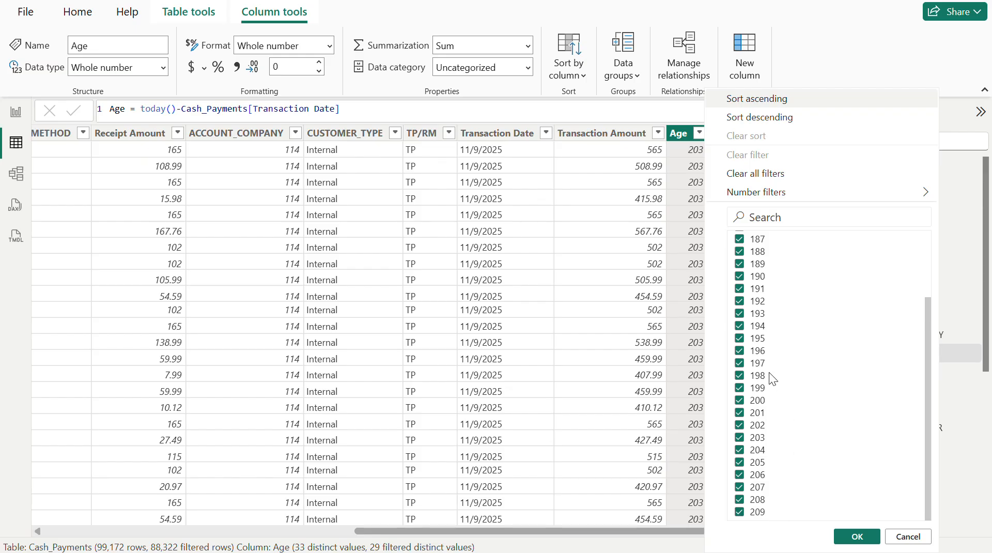
scroll(769, 372, "up", 3)
scroll(767, 342, "down", 2)
left_click(911, 537)
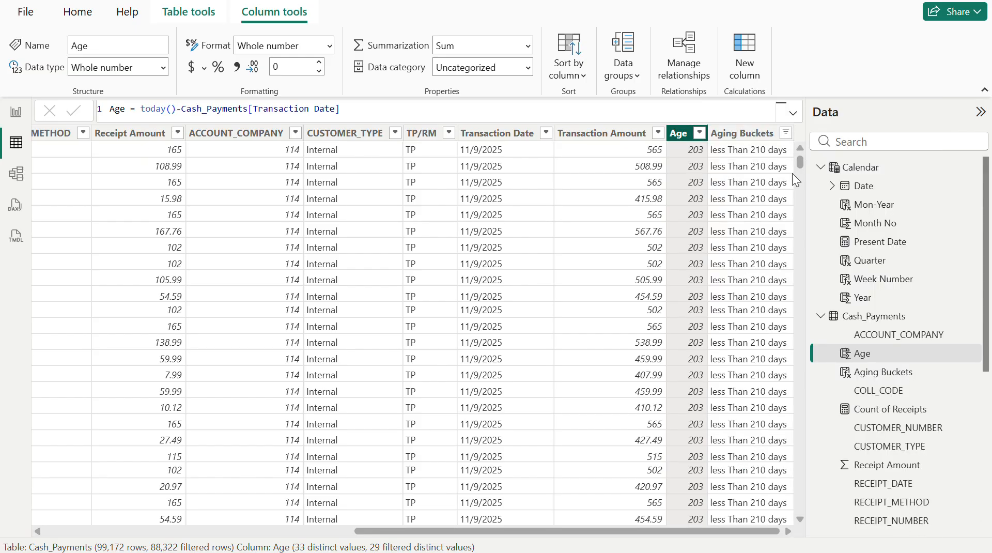
- Switch the Aging Buckets filter to "greater than 210 days" only and review the Age values in that bucket
left_click(786, 134)
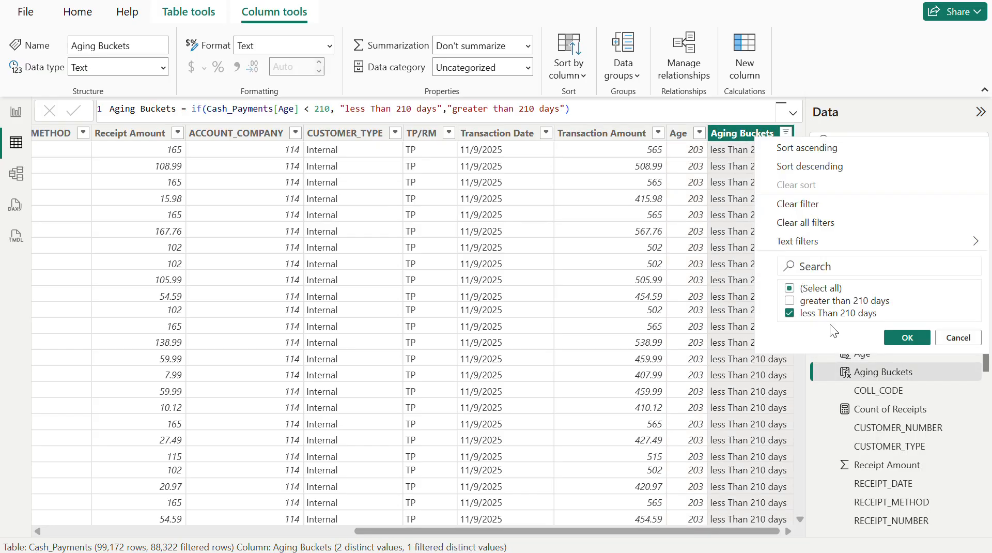
left_click(831, 313)
left_click(906, 339)
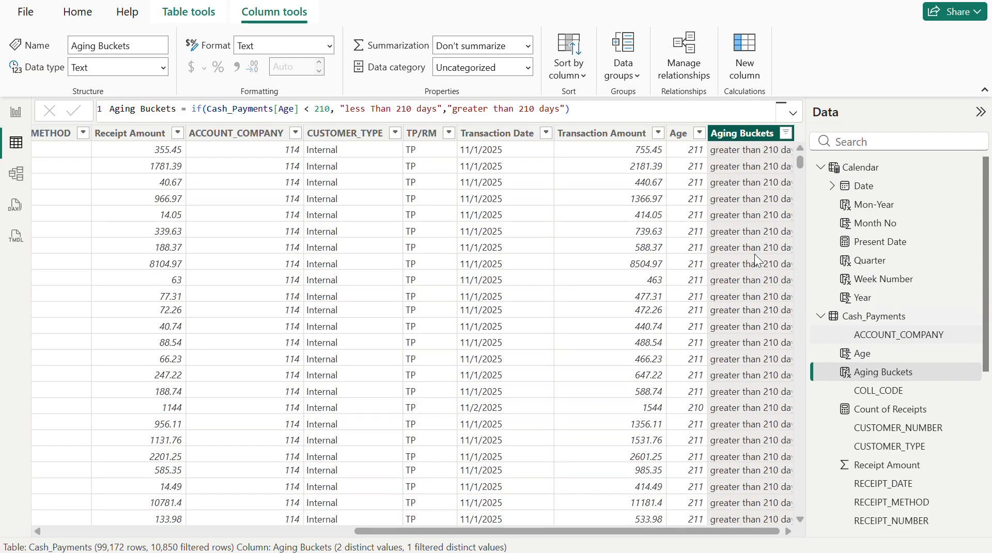
left_click(702, 135)
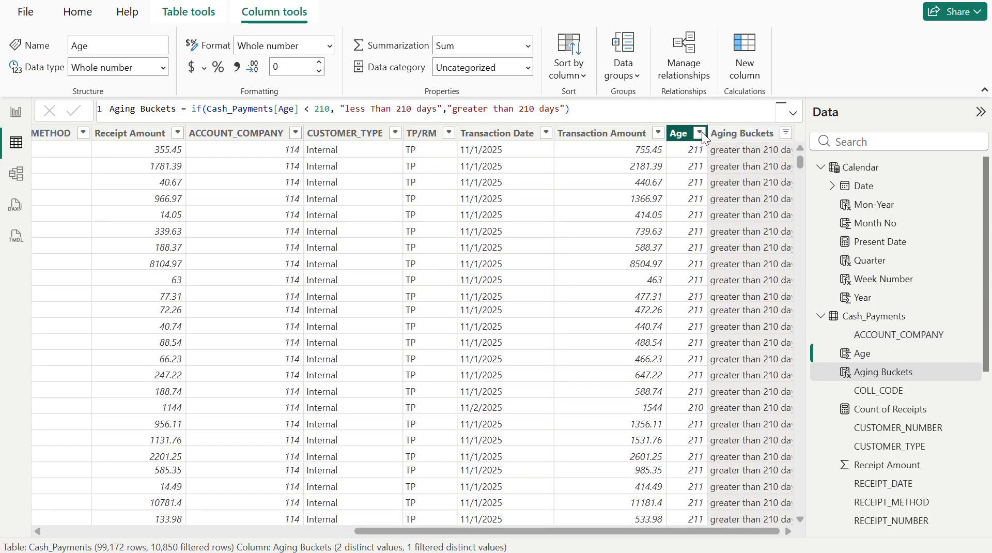
left_click(700, 133)
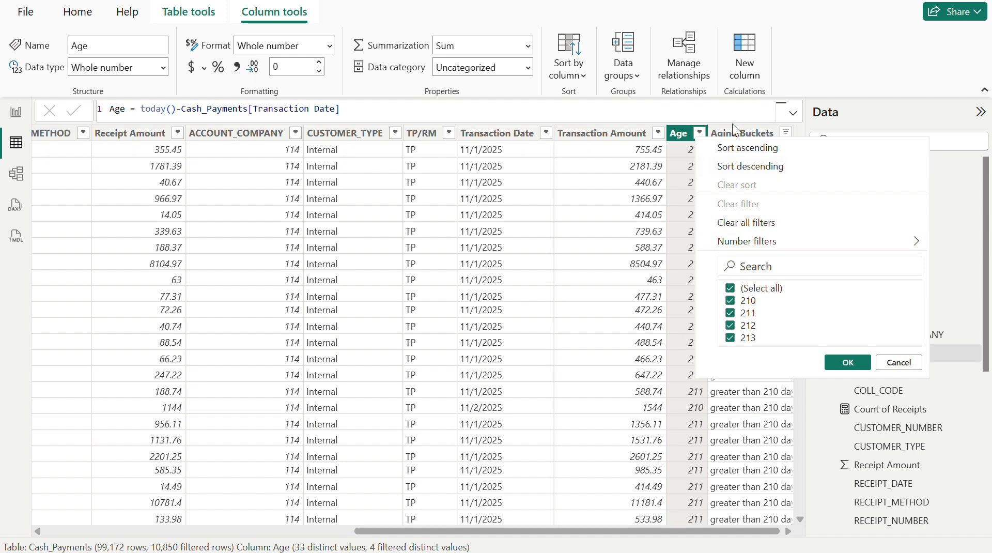
left_click(739, 135)
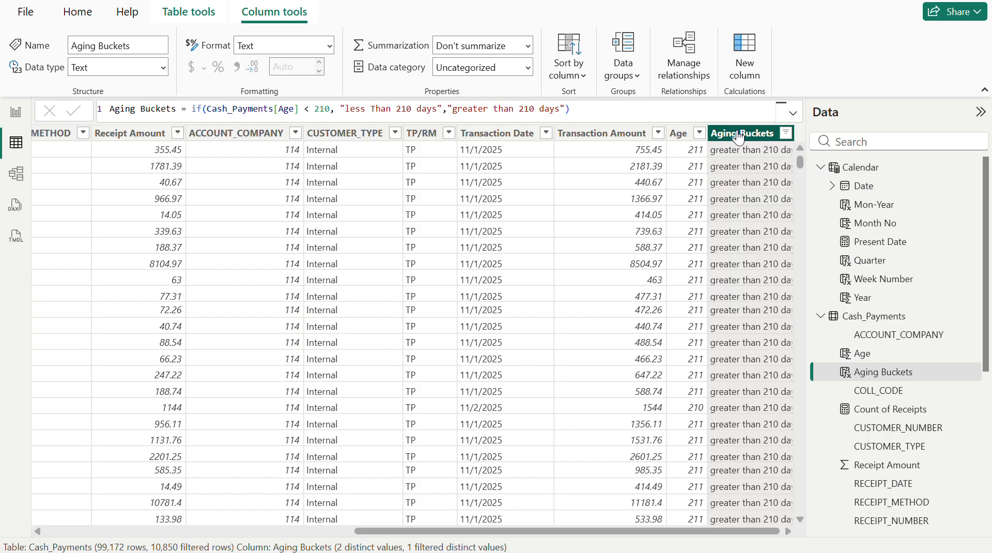
- Remove the false result from the Aging Buckets formula and set the IF's age threshold to 200
left_click(588, 109)
key("BackSpace")
key("BackSpace")
key("BackSpace")
key("BackSpace")
key("BackSpace")
key("BackSpace")
key("BackSpace")
key("BackSpace")
key("BackSpace")
key("BackSpace")
key("BackSpace")
key("BackSpace")
key("BackSpace")
key("BackSpace")
key("BackSpace")
key("BackSpace")
key("BackSpace")
key("BackSpace")
key("BackSpace")
key("BackSpace")
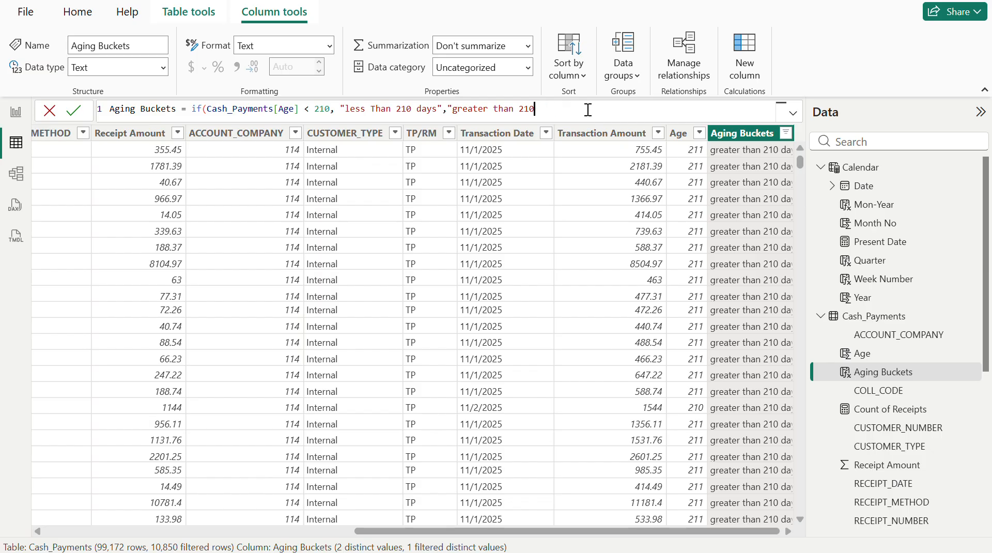
key("BackSpace")
key("BackSpace")
left_click(329, 109)
key("BackSpace")
key("BackSpace")
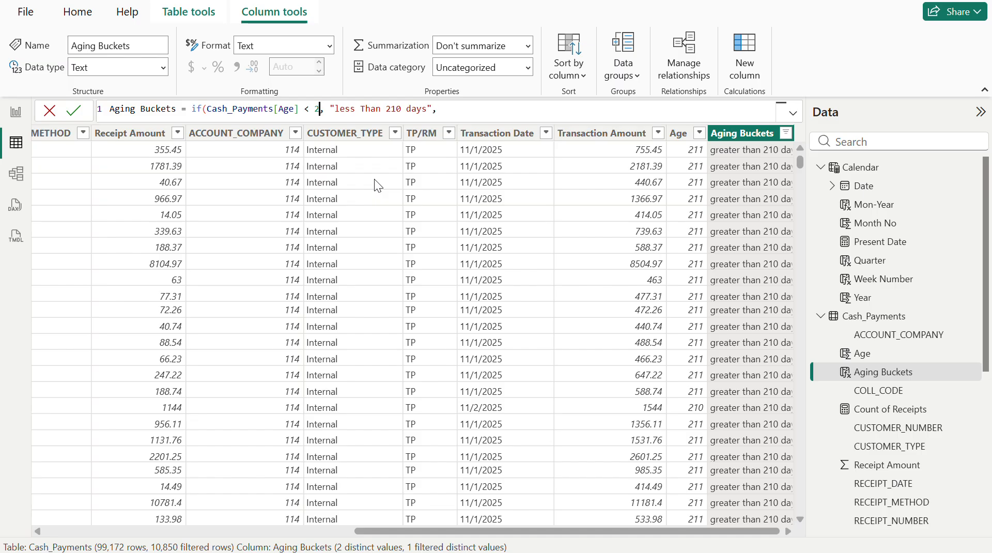
type("00")
- Change the IF's true-result label to "less Than 200 days"
key("Right")
key("Right")
key("Right")
key("Right")
key("Right")
key("Right")
key("Right")
key("Right")
key("Right")
key("Right")
key("Right")
key("Right")
key("Right")
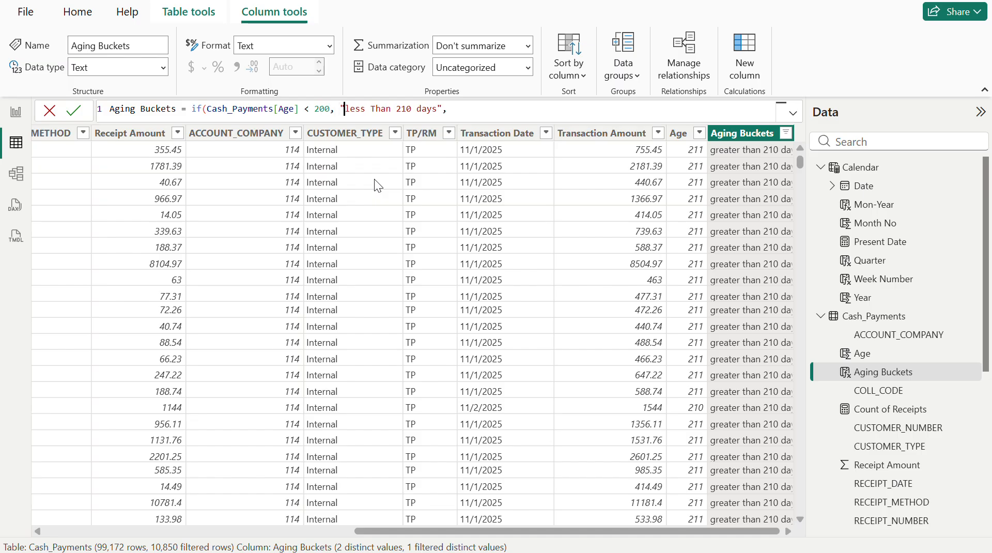
key("Right")
key("Right")
key("Right")
key("BackSpace")
key("BackSpace")
type("00")
- Add a second line to the formula and duplicate the IF expression from the first line onto it
left_click(477, 109)
key("shift+Return")
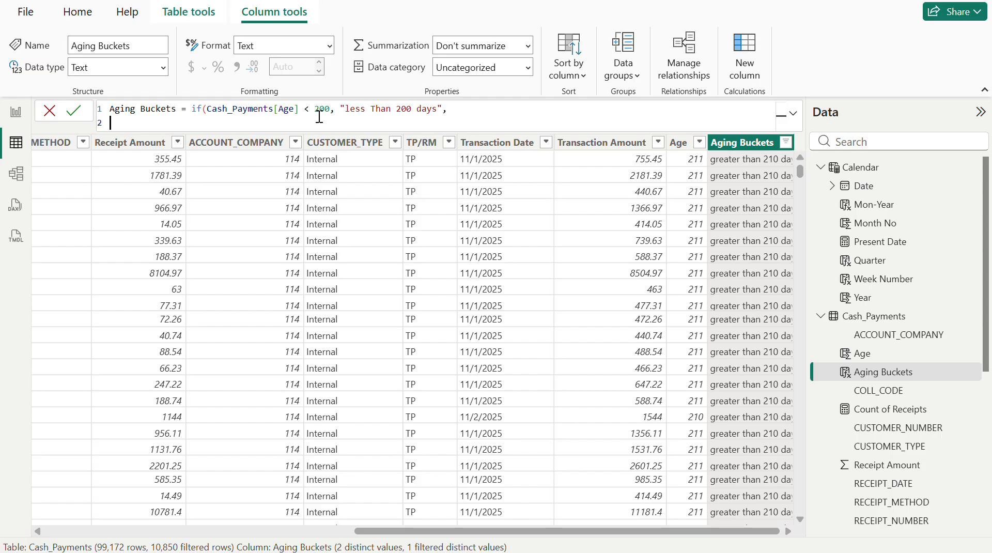
left_click_drag(195, 110, 480, 112)
key("ctrl+c")
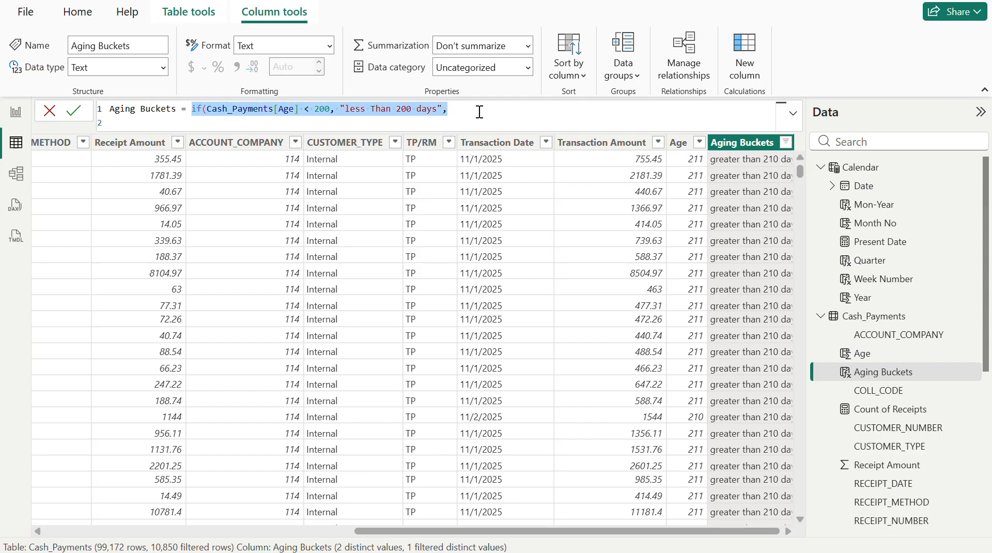
left_click(453, 126)
key("ctrl+v")
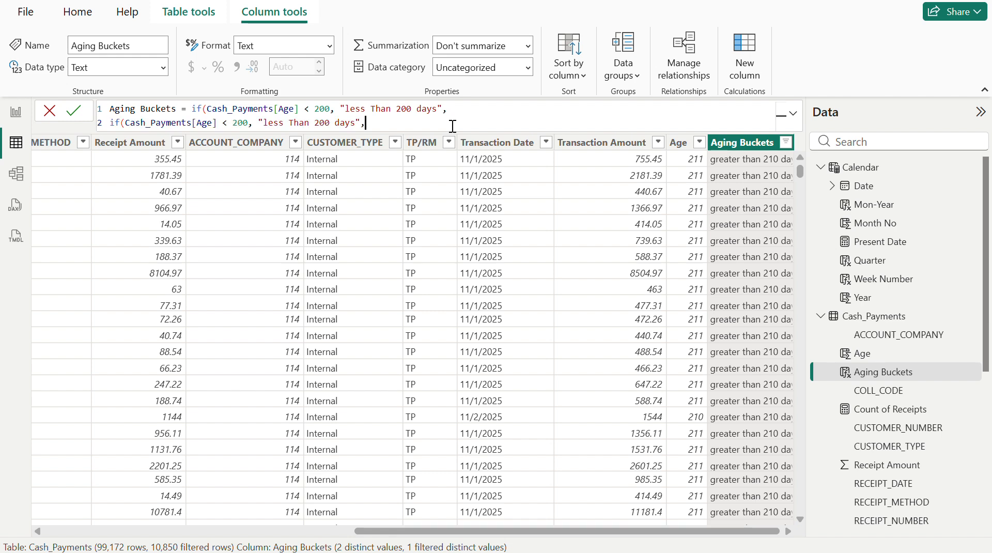
- Set the second IF's age threshold to 250 and its label to "less Than 250 days"
double_click(242, 123)
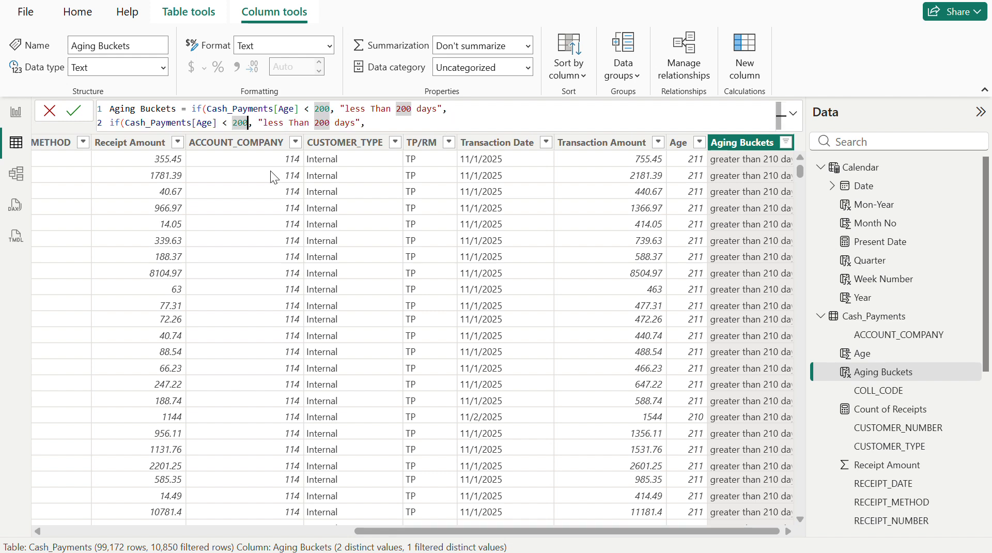
type("250")
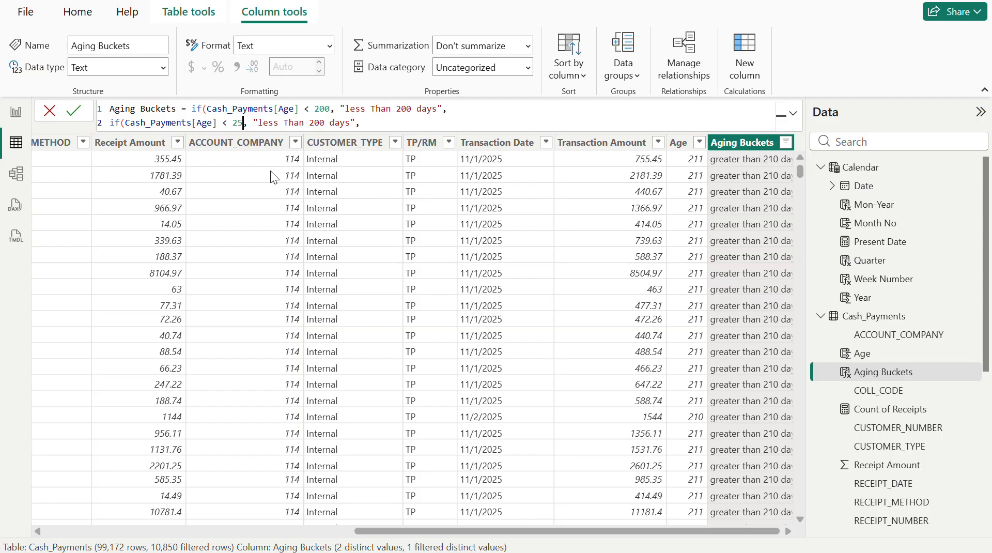
double_click(329, 122)
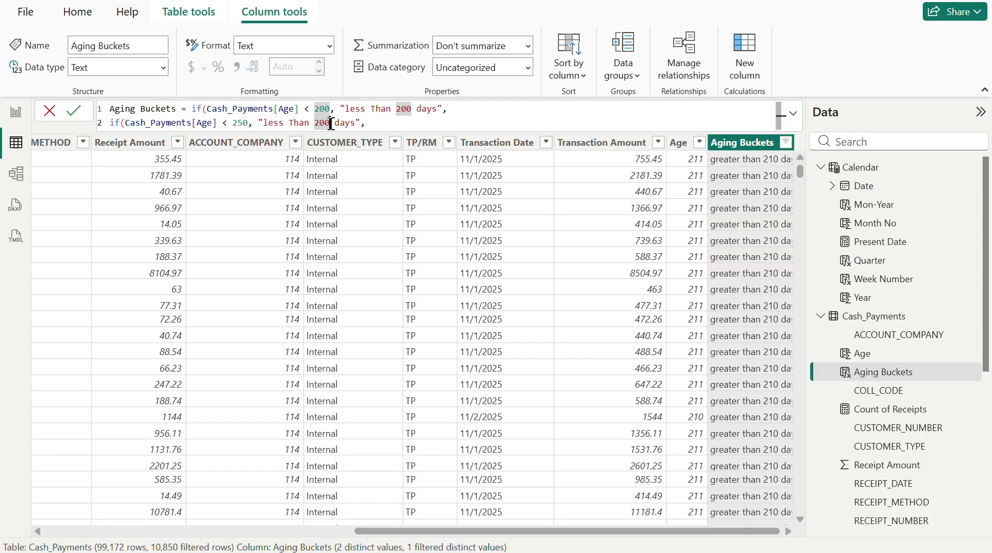
type("250")
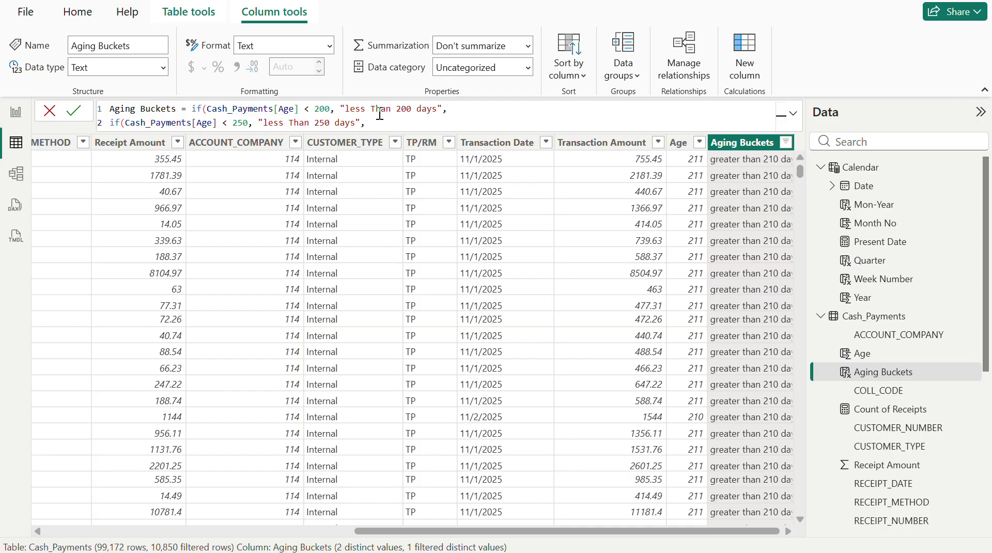
- Duplicate the 250-day IF expression onto a new third line of the formula
triple_click(111, 122)
key("ctrl+c")
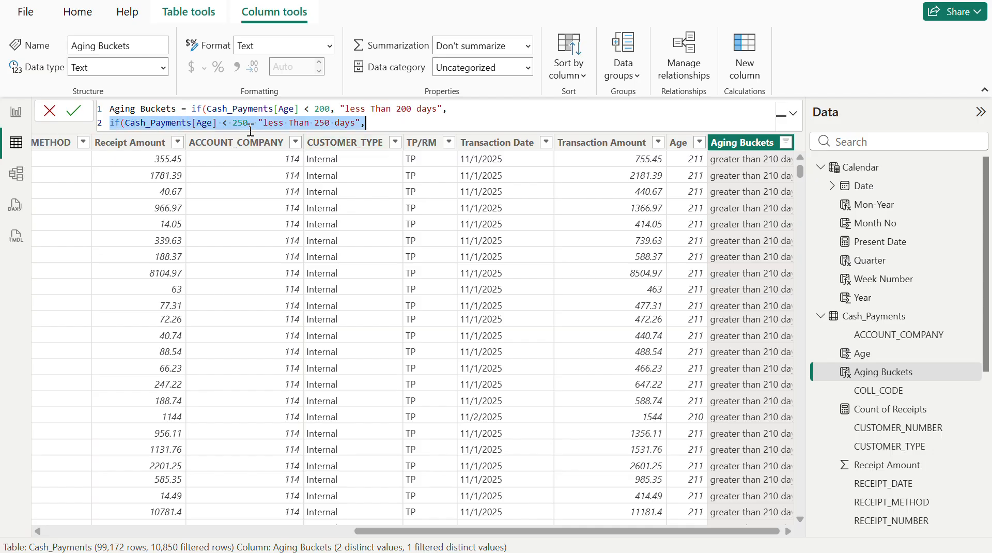
left_click(387, 124)
key("shift+Return")
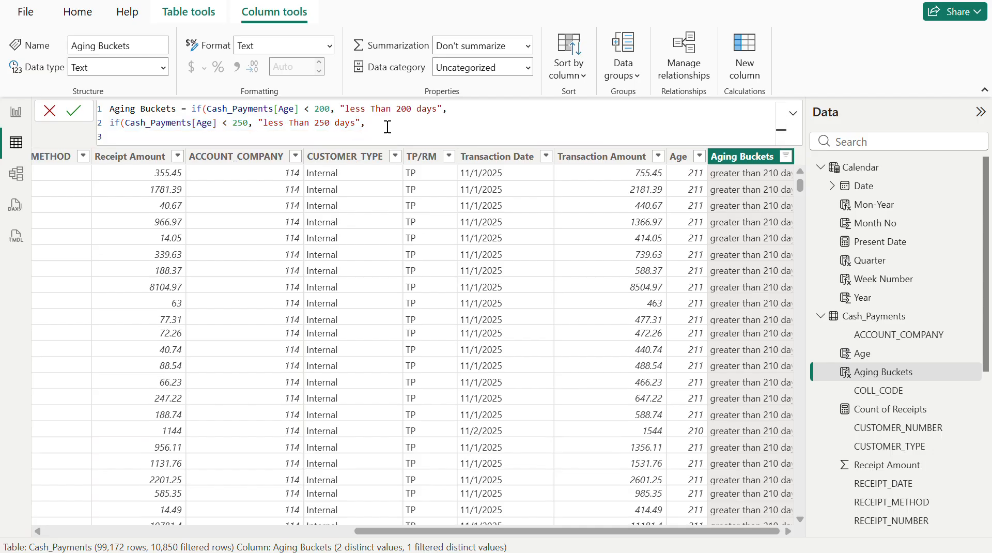
key("ctrl+v")
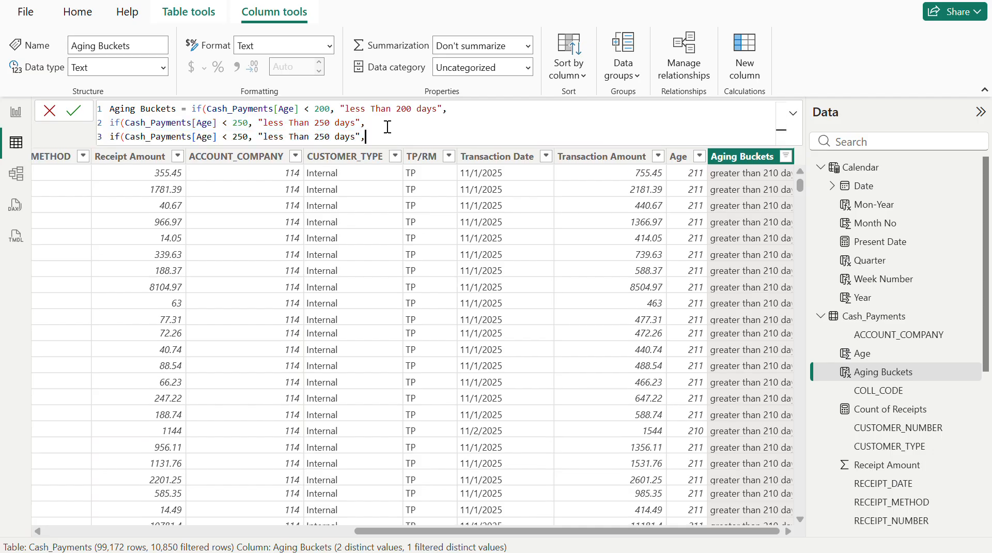
- Set the third IF's age threshold to 275 and its label to "less Than 275 days"
left_click(244, 136)
key("Left")
type("7")
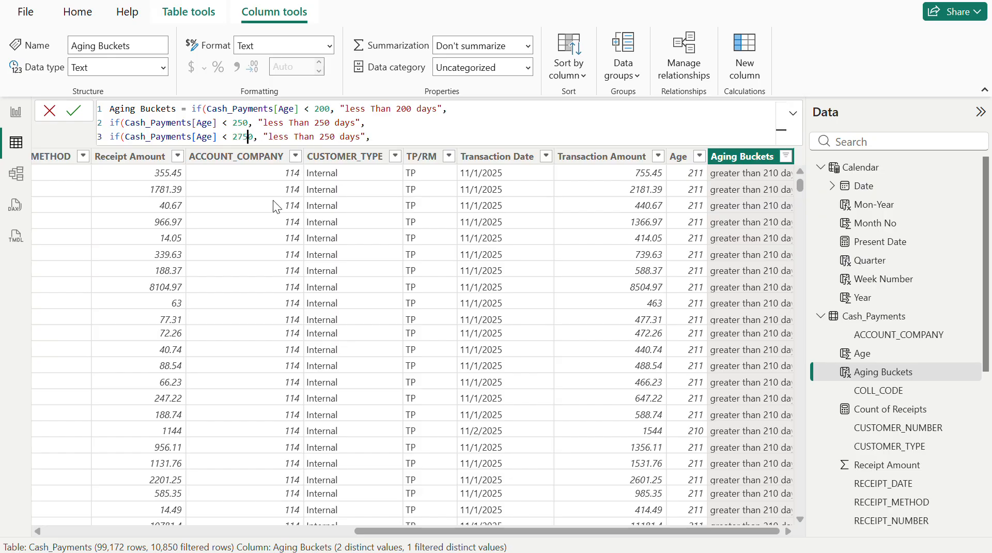
key("Delete")
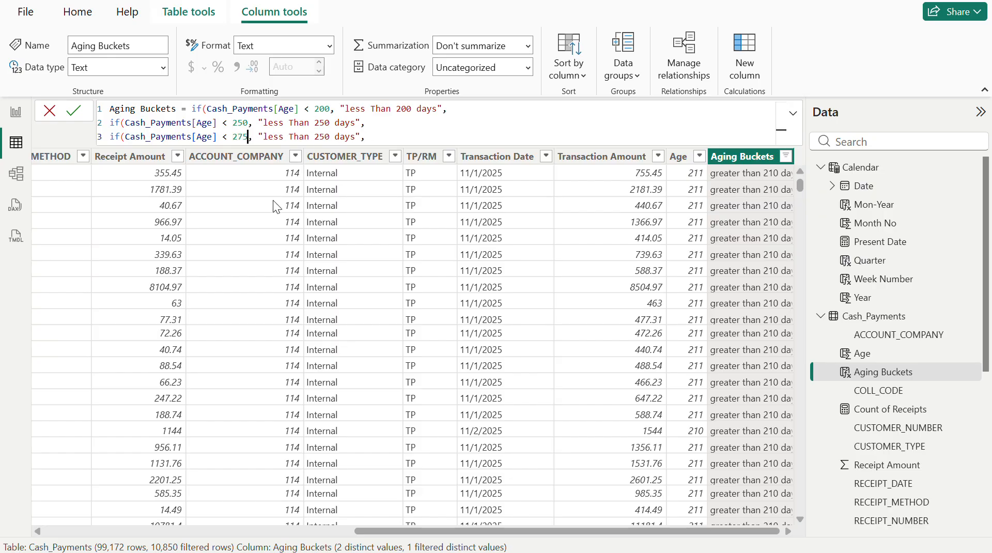
left_click(331, 137)
key("BackSpace")
key("BackSpace")
type("75 days\",\"Graeter")
- Add "Greaterthan 275 days" as the third IF's false result
key("BackSpace")
key("BackSpace")
key("BackSpace")
key("BackSpace")
key("BackSpace")
type("eaterthan 275 days\"")
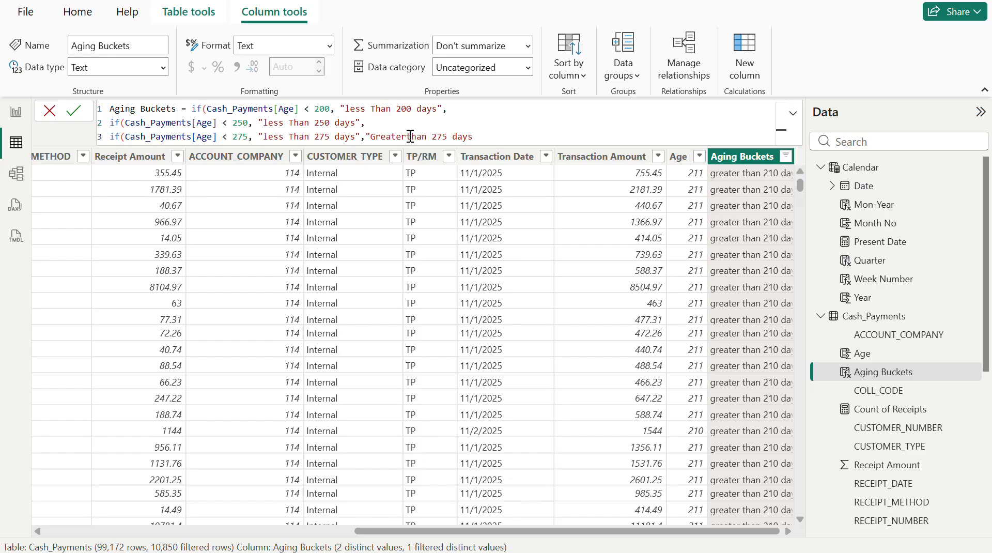
type(")")
- Close all three nested IFs with parentheses and commit the Aging Buckets formula
key("Return")
type("))")
key("Return")
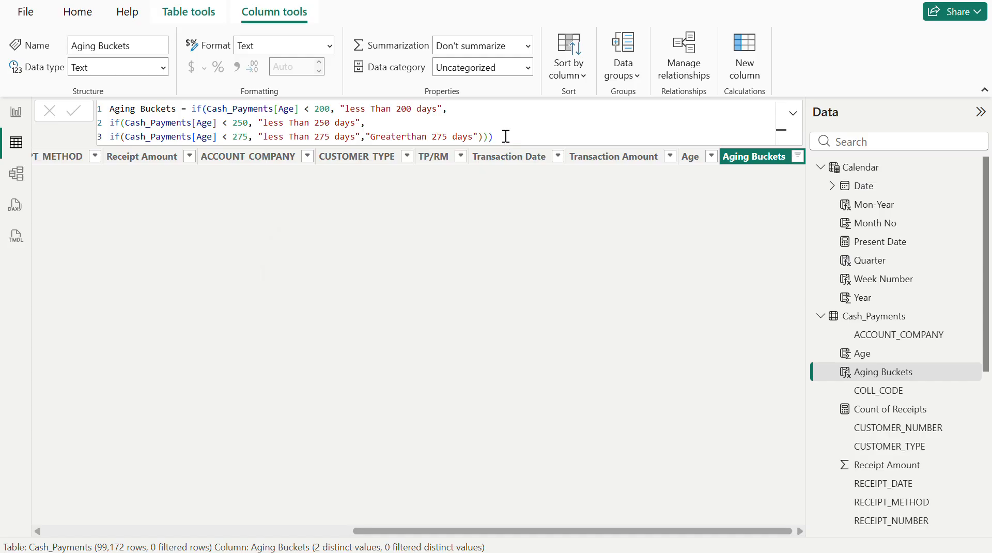
- Clear all filters on the Cash_Payments table and check the distinct values of Aging Buckets
left_click(798, 156)
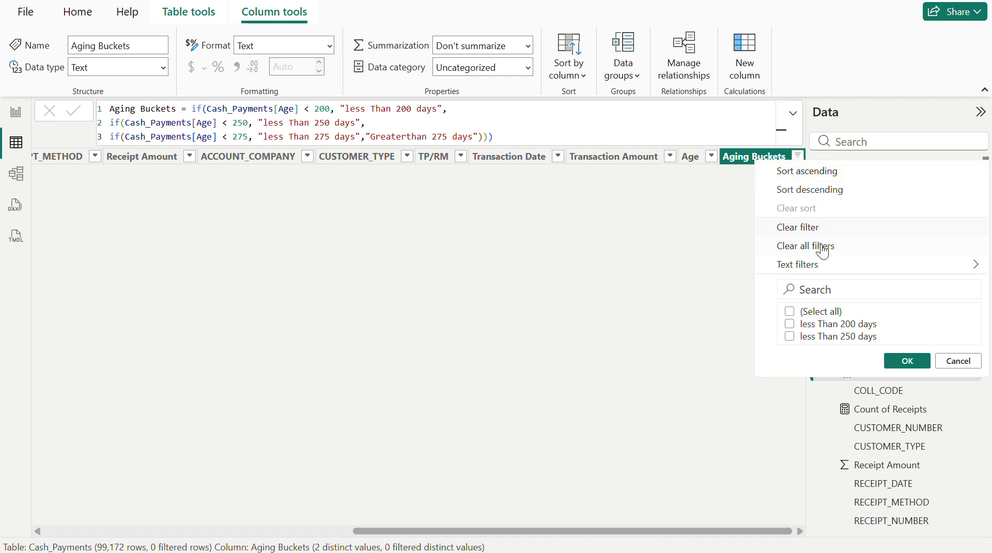
left_click(819, 247)
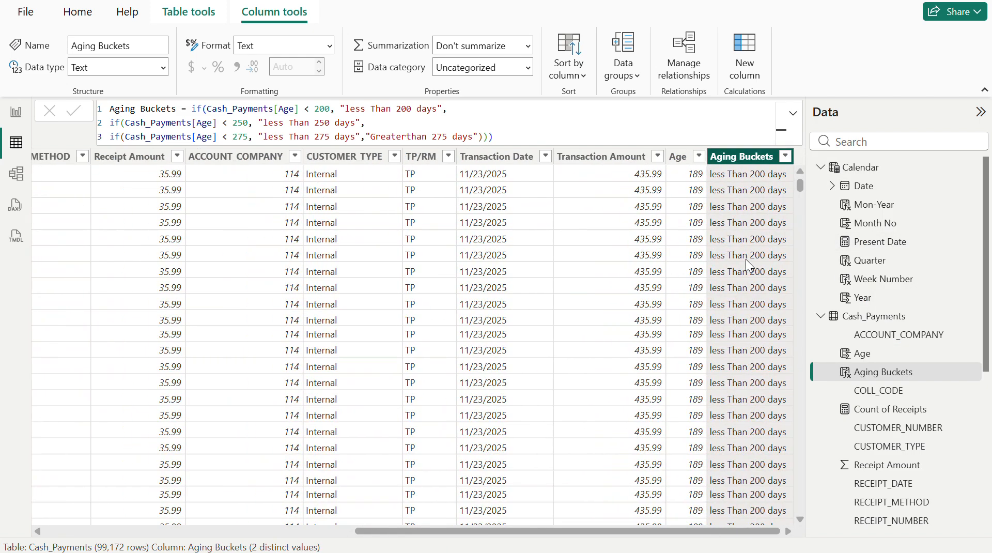
left_click(786, 158)
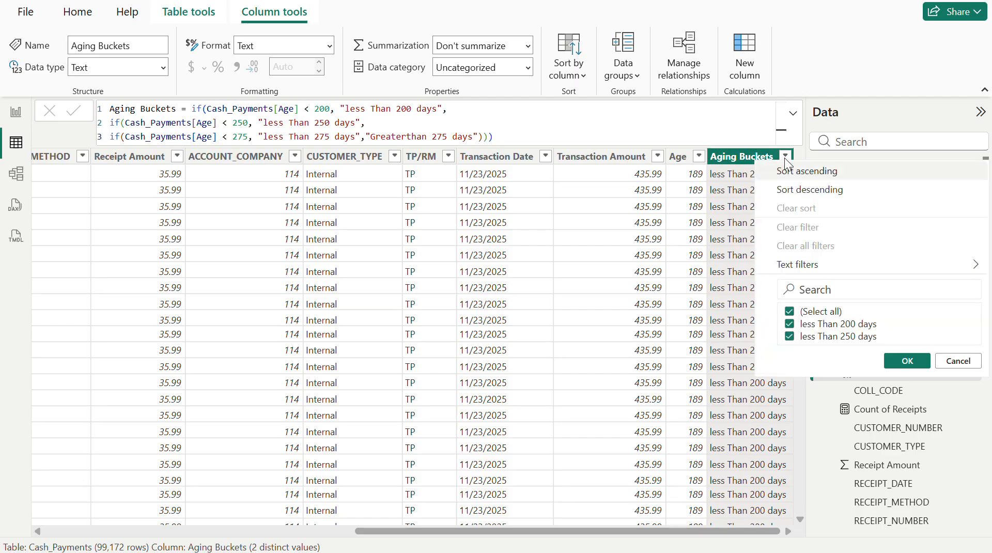
left_click(742, 160)
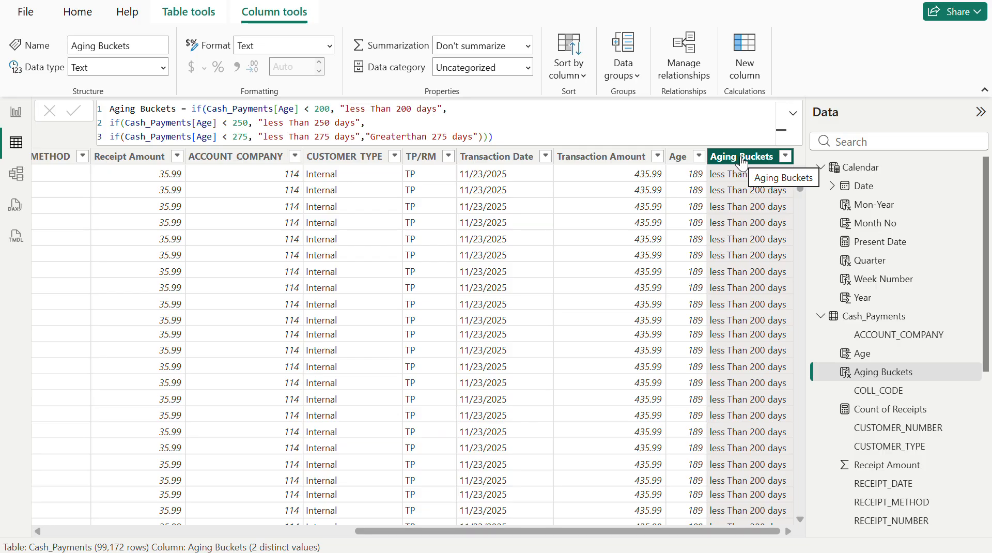
- Select the Cash_Payments table, then compare the distinct values of Aging Buckets with those of Age in their filter lists
left_click(513, 158)
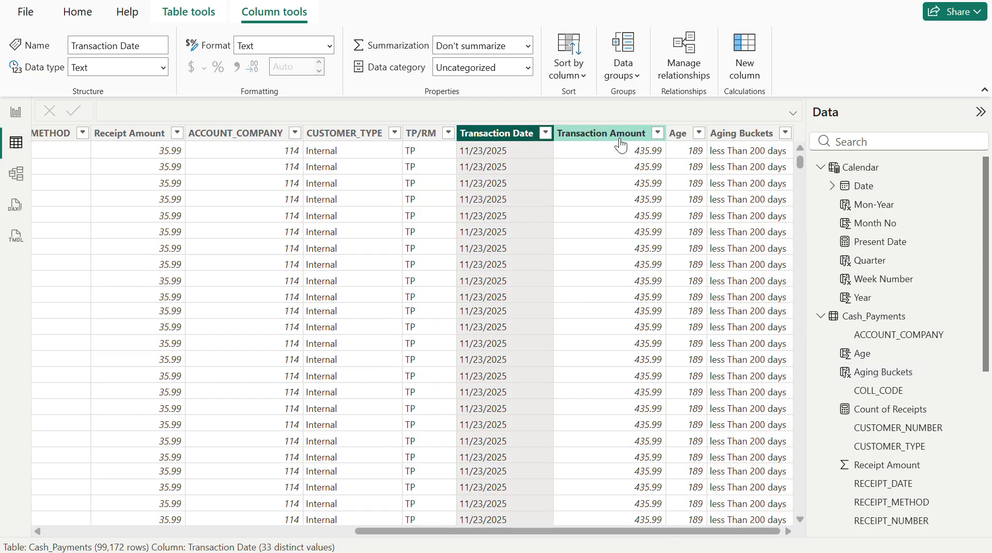
left_click(862, 317)
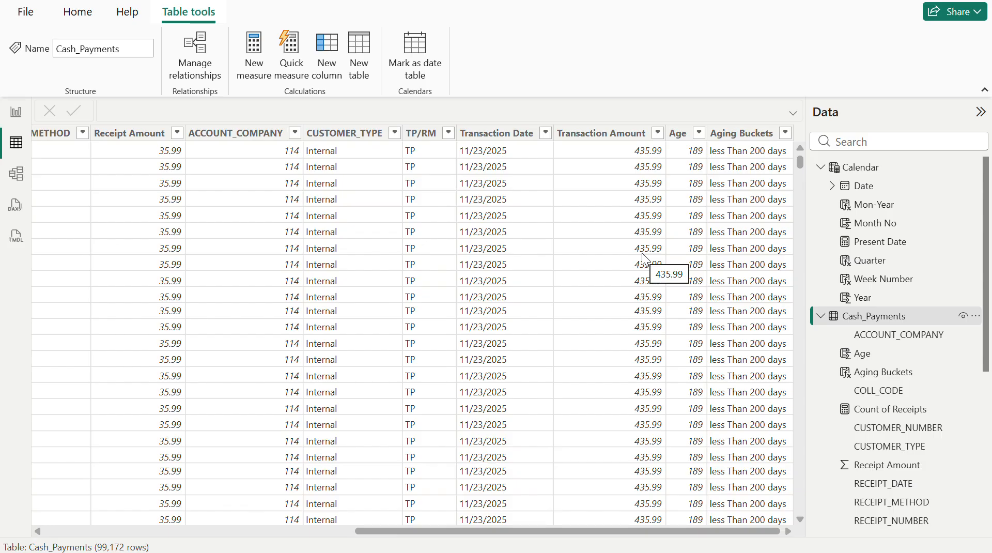
left_click(786, 133)
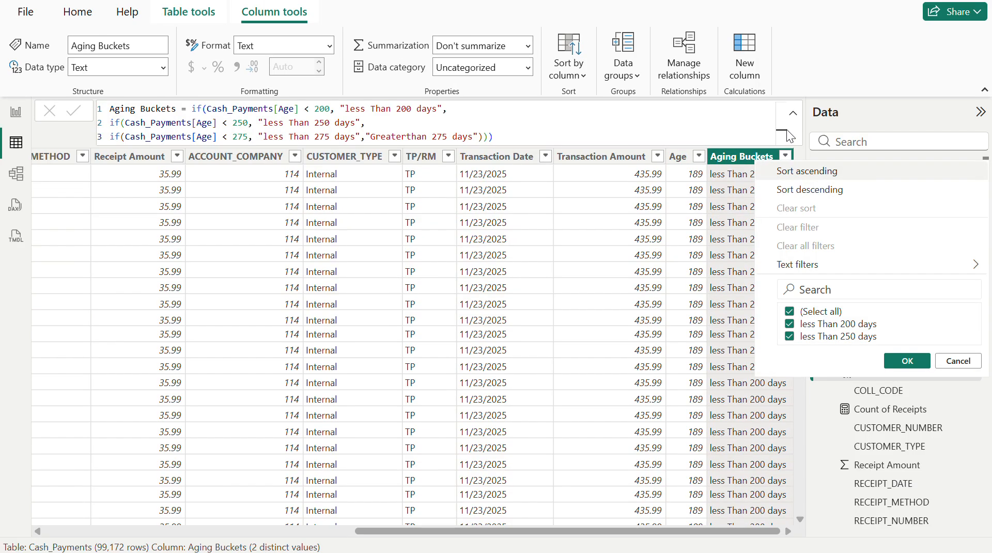
left_click(701, 154)
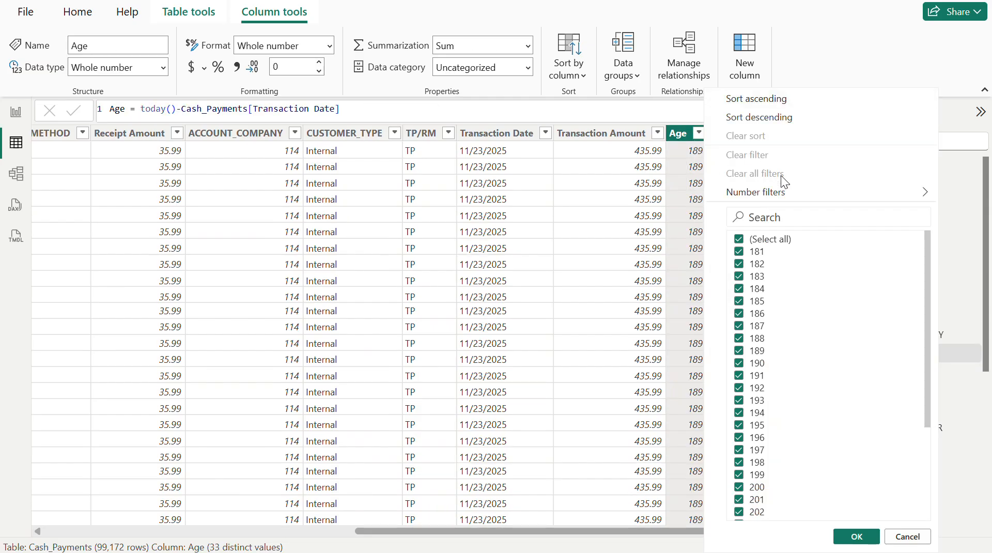
scroll(802, 393, "down", 1)
scroll(802, 392, "down", 5)
scroll(802, 392, "up", 5)
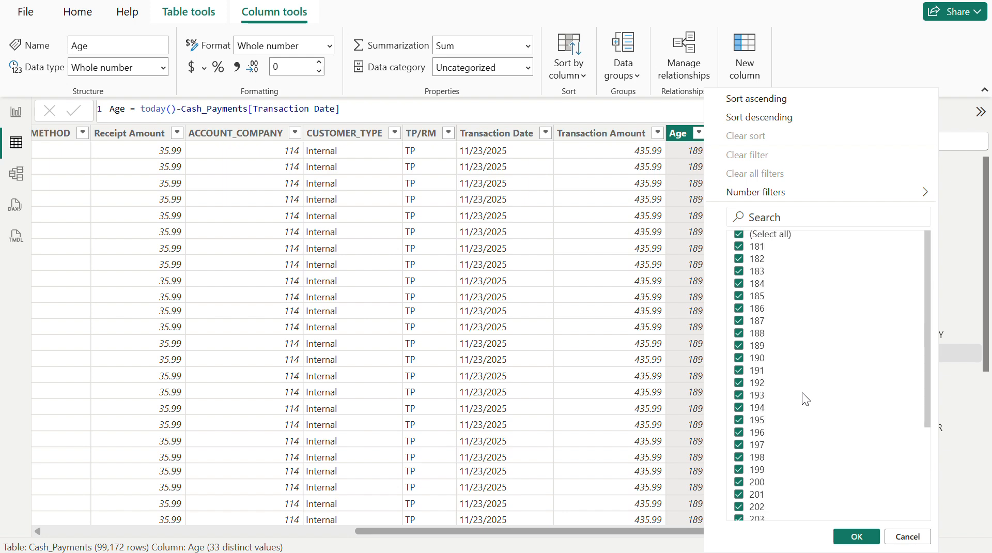
- Examine the full range of Age values in the column's filter list, leaving the filter unchanged
scroll(802, 392, "down", 5)
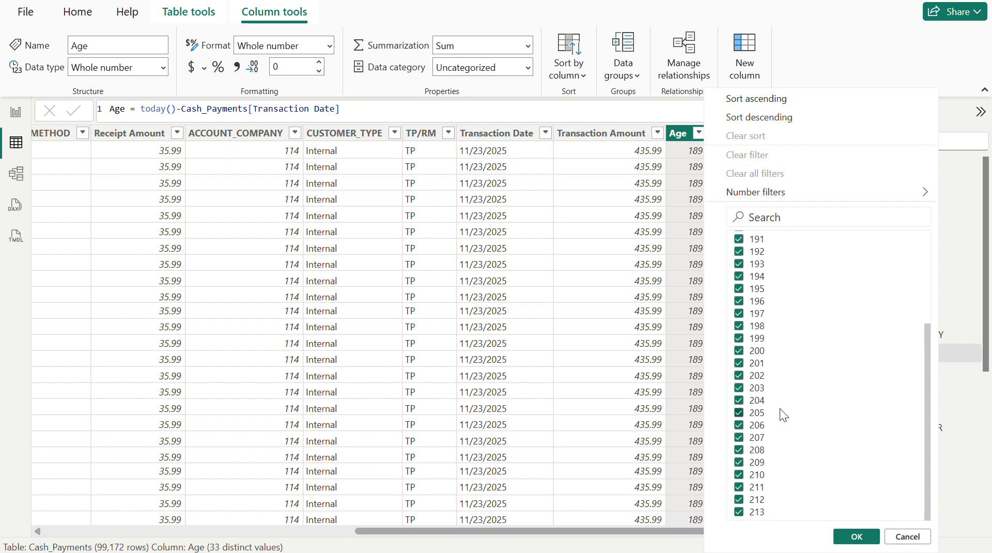
scroll(780, 409, "up", 2)
scroll(758, 287, "up", 4)
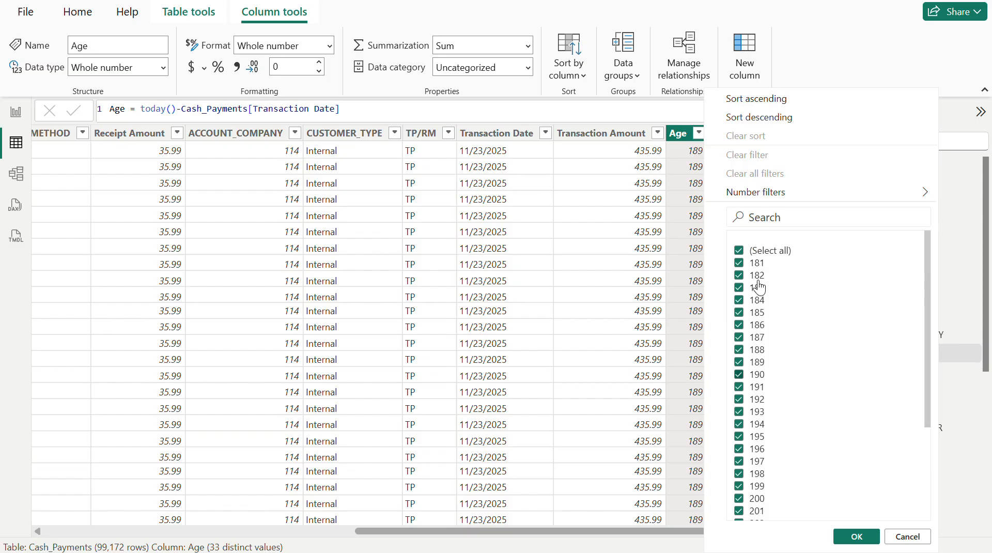
left_click(683, 137)
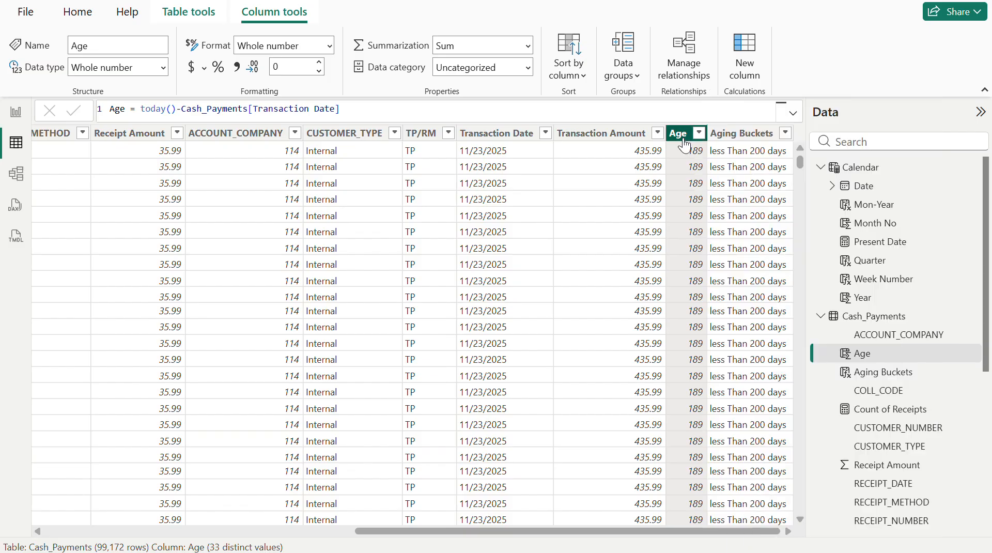
- Set the first IF in the Aging Buckets formula to an Age below 190 with the result "less Than 190 days"
left_click(742, 133)
double_click(321, 108)
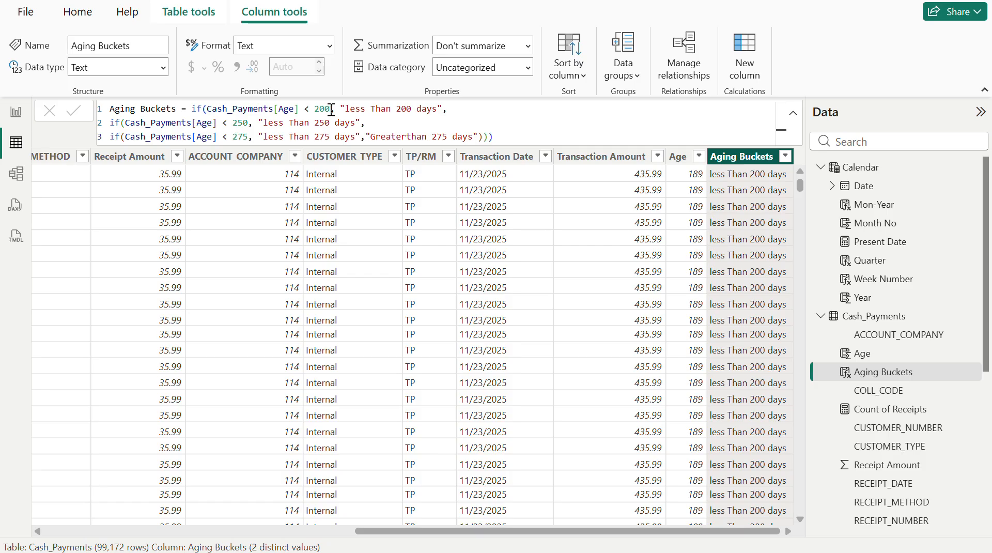
key("BackSpace")
type("190")
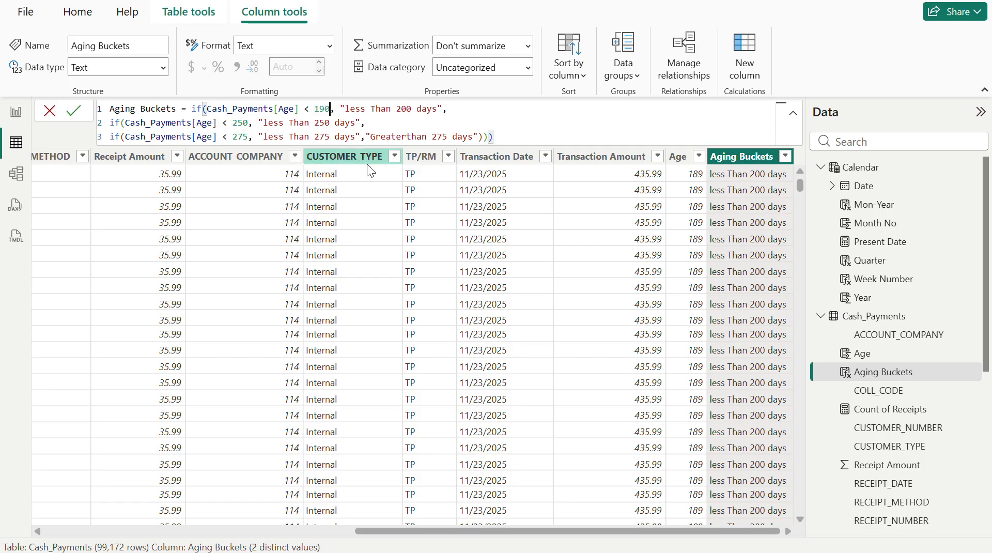
double_click(411, 110)
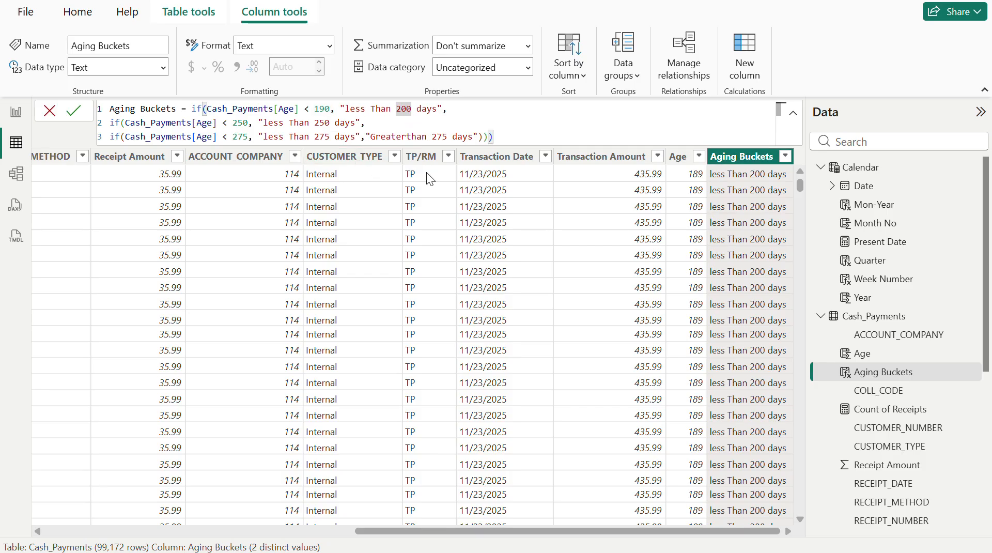
key("BackSpace")
type("190")
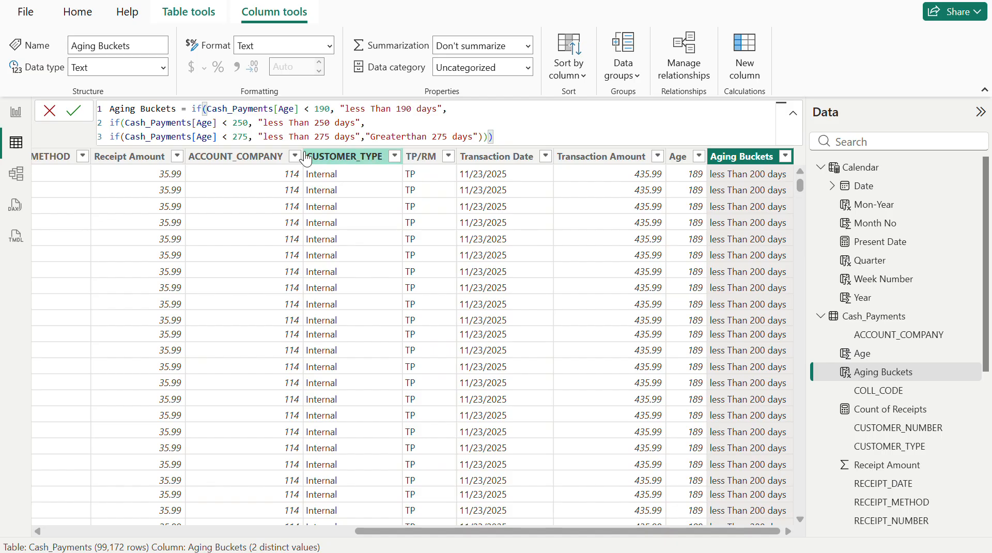
- Set the second IF to an Age below 200 with the result "less Than 200 days"
left_click(248, 123)
double_click(248, 123)
key("BackSpace")
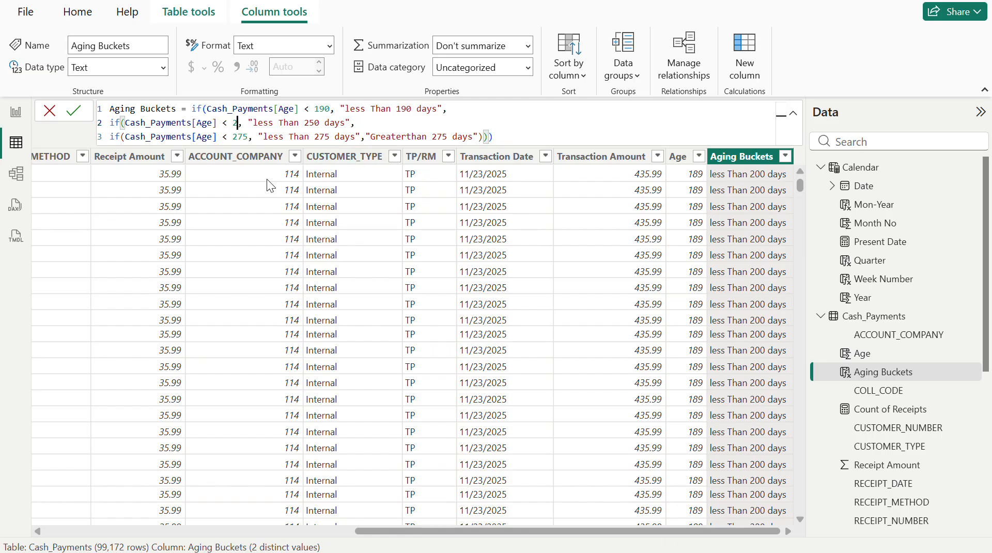
type("200")
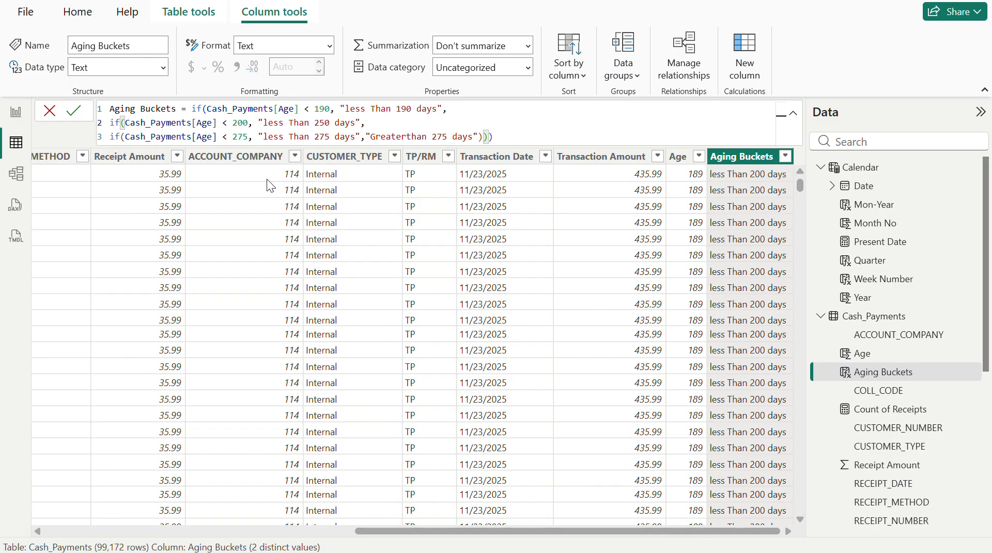
double_click(324, 123)
key("BackSpace")
type("200")
- Set the third IF to an Age below 210 with the true result "less Than 210 days"
left_click(250, 136)
key("BackSpace")
type("0")
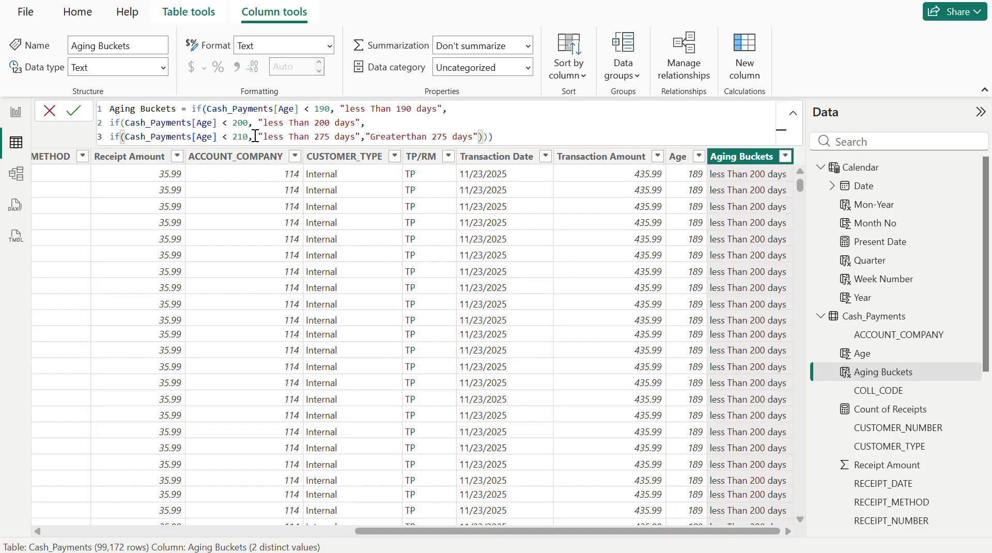
left_click(330, 136)
key("BackSpace")
key("BackSpace")
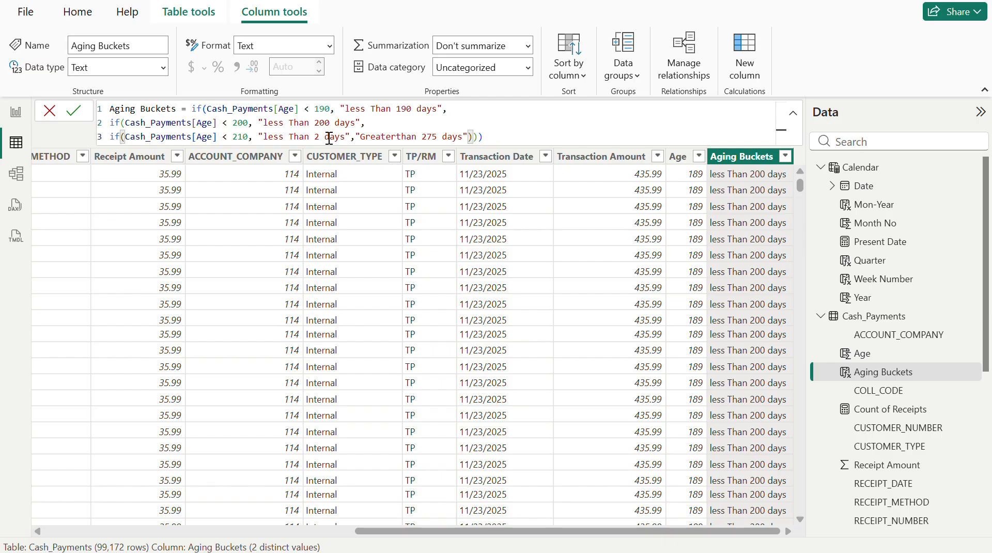
type("10")
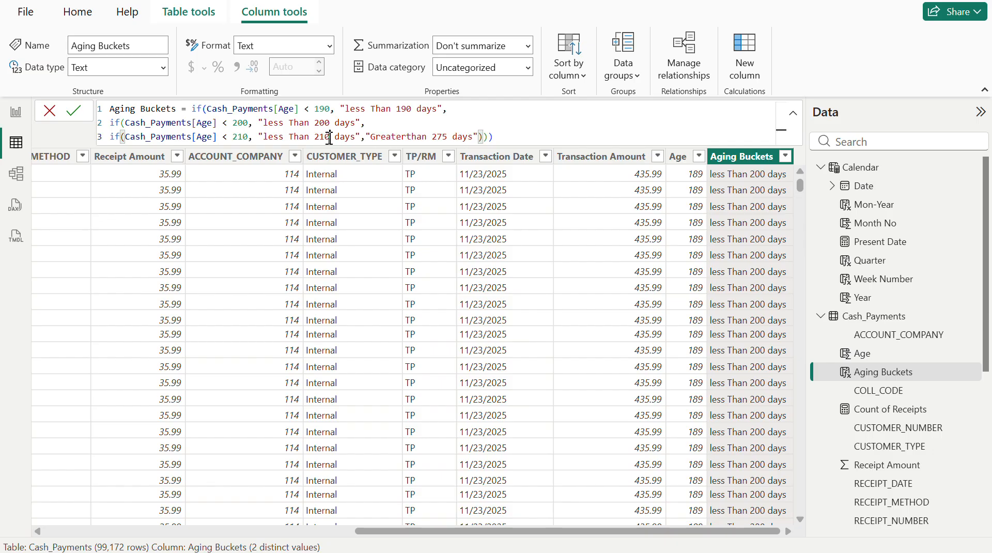
- Set the third IF's false result to "Greaterthan 210 days" and commit the Aging Buckets formula
double_click(446, 137)
key("BackSpace")
type("210")
left_click(517, 135)
key("Return")
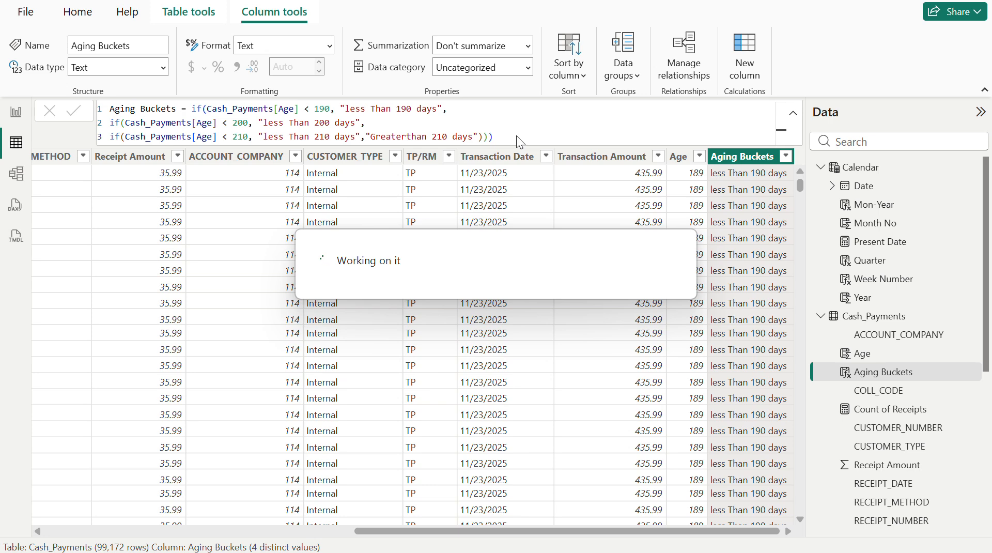
- Filter Aging Buckets to only "less Than 190 days" and check which Age values remain in the Age filter list
left_click(786, 156)
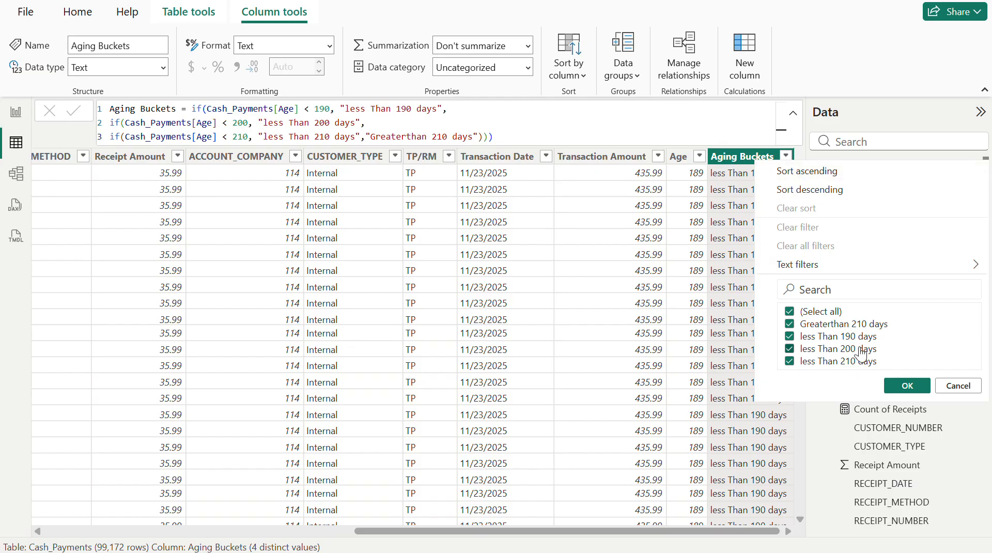
left_click(826, 312)
left_click(829, 336)
left_click(907, 385)
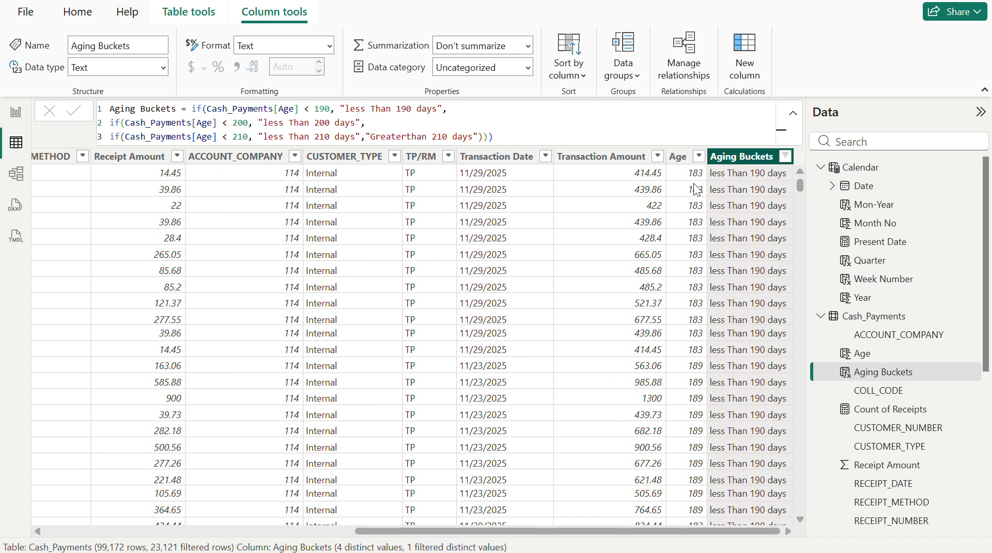
left_click(698, 157)
left_click(699, 157)
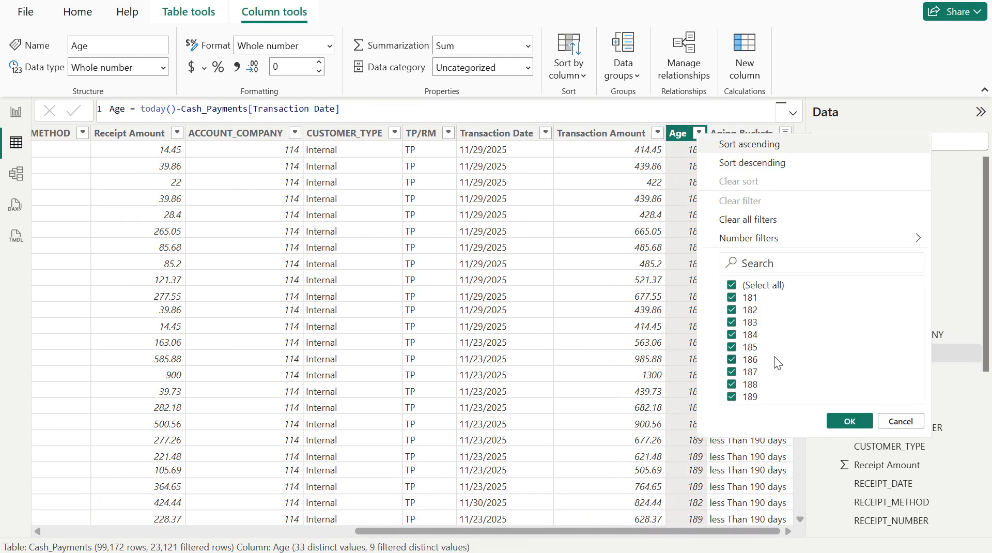
left_click(678, 137)
- Change the second IF's result in the Aging Buckets formula to "191-200 days"
left_click(740, 133)
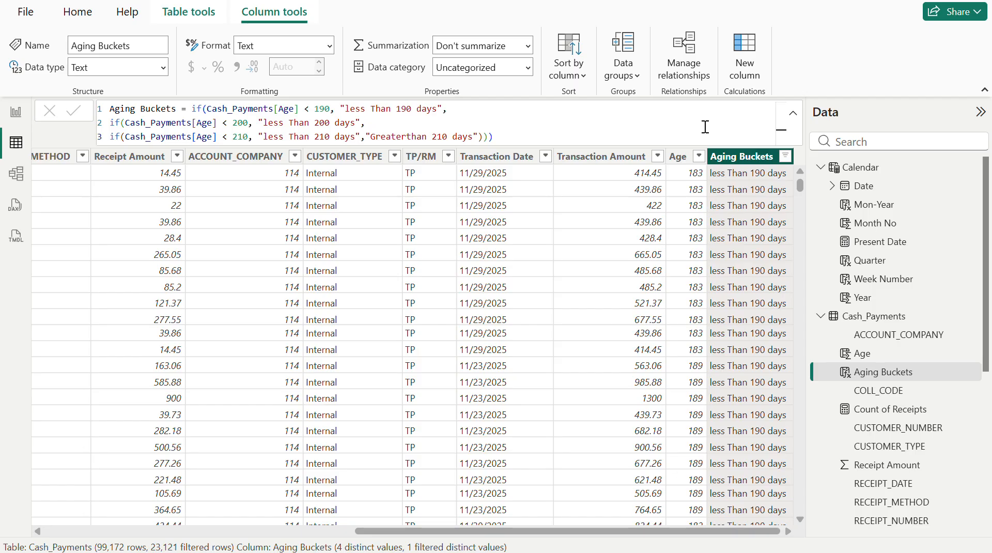
left_click(310, 125)
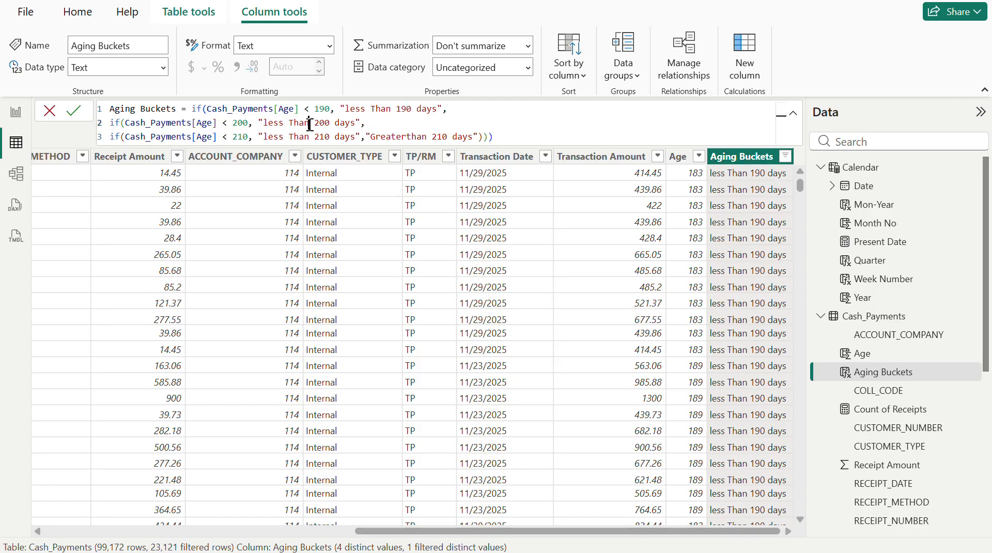
key("BackSpace")
key("BackSpace")
key("BackSpace")
key("BackSpace")
key("BackSpace")
key("BackSpace")
key("BackSpace")
key("BackSpace")
key("BackSpace")
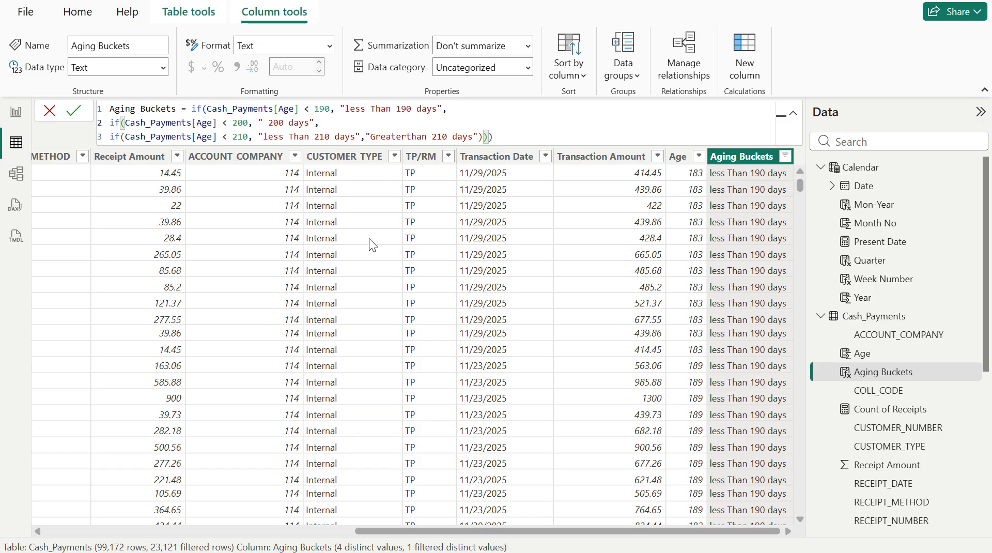
type("191-")
key("Delete")
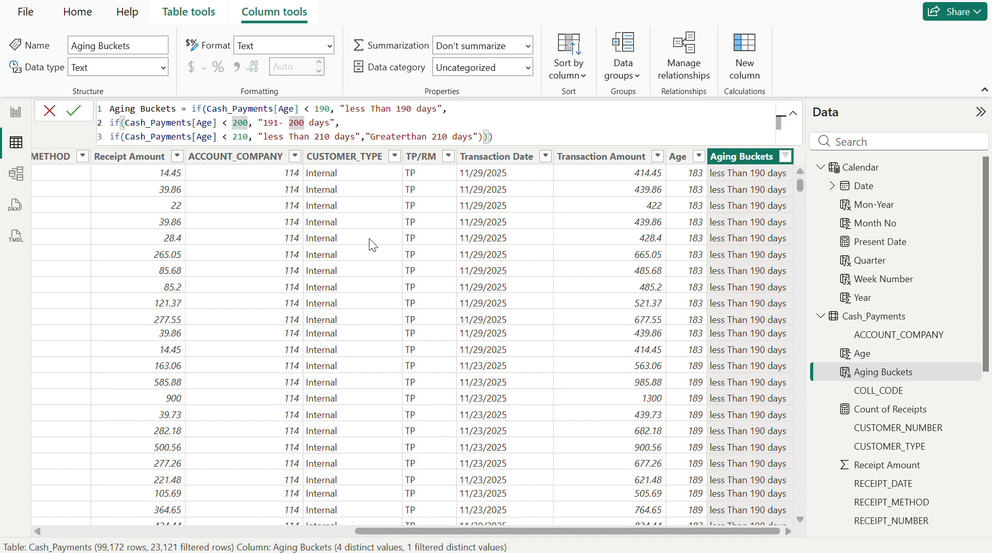
- Change the third IF's true result to "201-210 days"
key("Down")
key("Right")
key("Right")
key("Right")
key("Right")
key("Right")
key("Right")
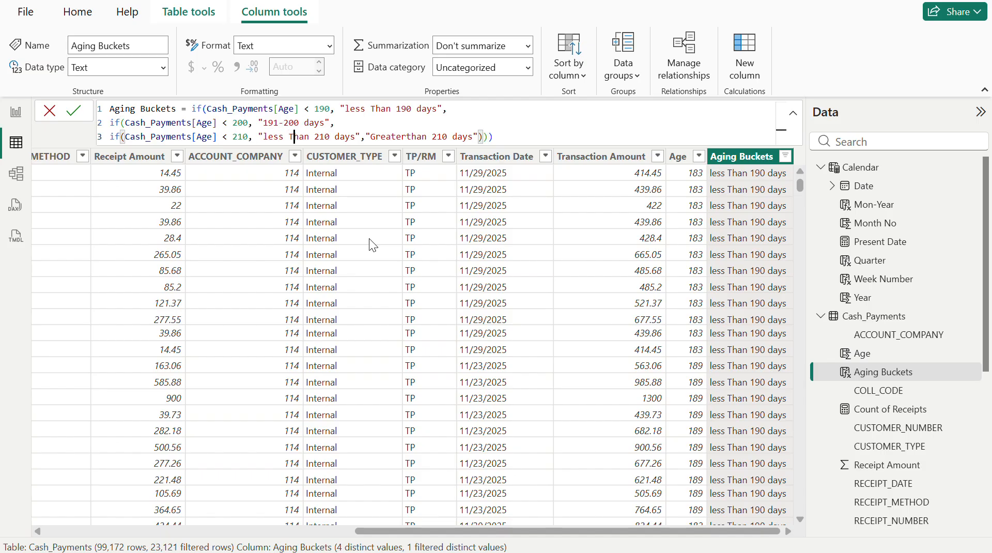
key("BackSpace")
key("BackSpace")
key("BackSpace")
key("BackSpace")
key("BackSpace")
key("BackSpace")
key("BackSpace")
key("BackSpace")
key("BackSpace")
key("BackSpace")
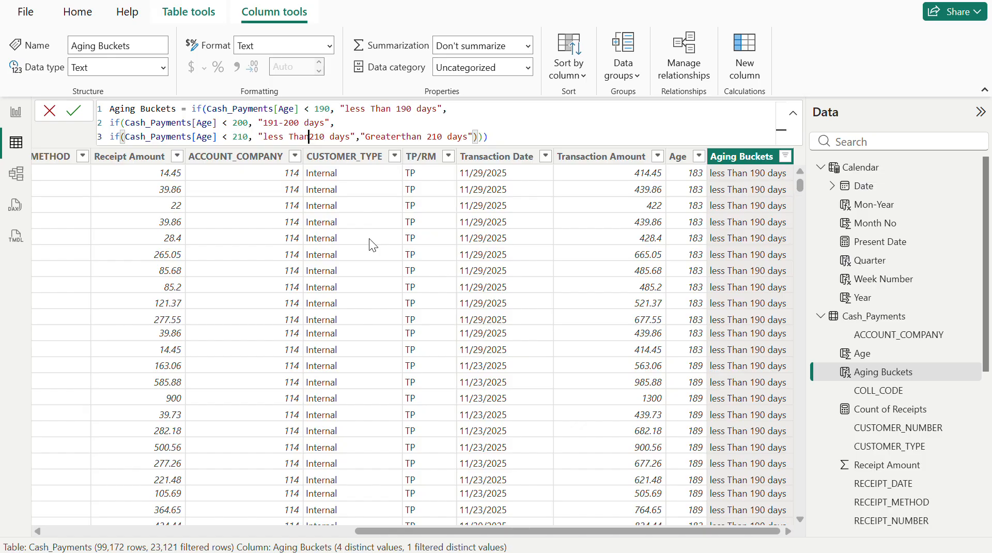
type("201-")
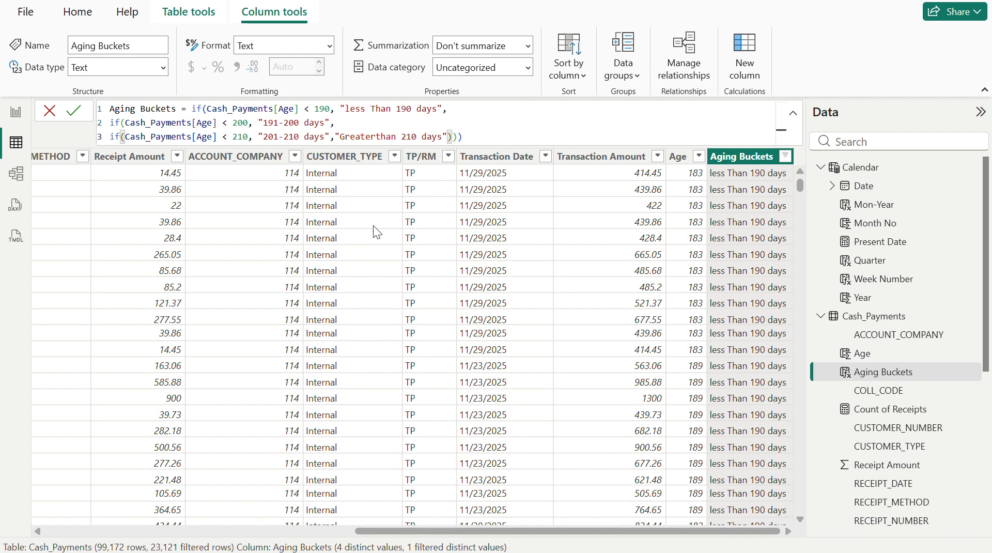
- Change the third IF's false result to "> 210 days"
left_click(396, 137)
key("BackSpace")
key("BackSpace")
key("BackSpace")
key("BackSpace")
key("BackSpace")
key("BackSpace")
key("BackSpace")
key("BackSpace")
key("BackSpace")
key("BackSpace")
key("BackSpace")
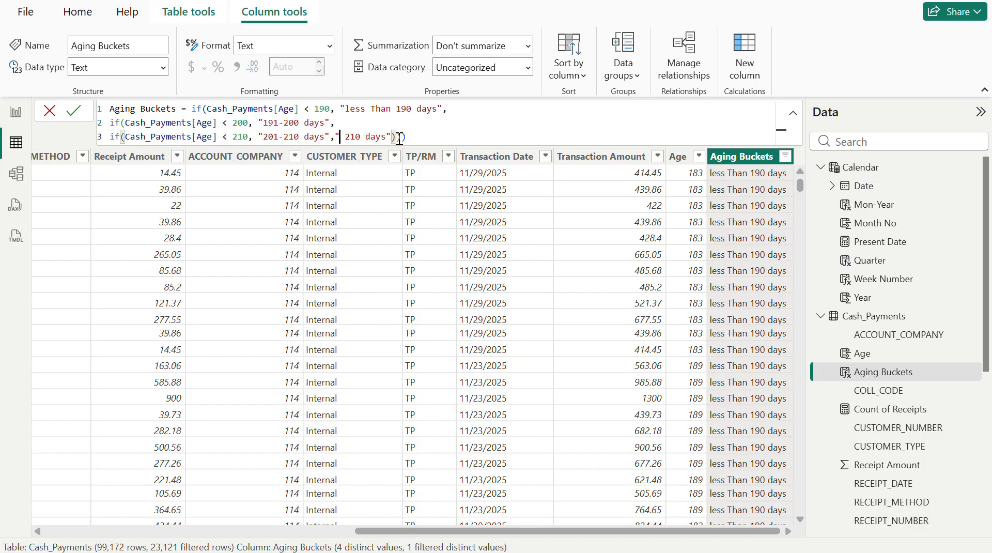
type(">")
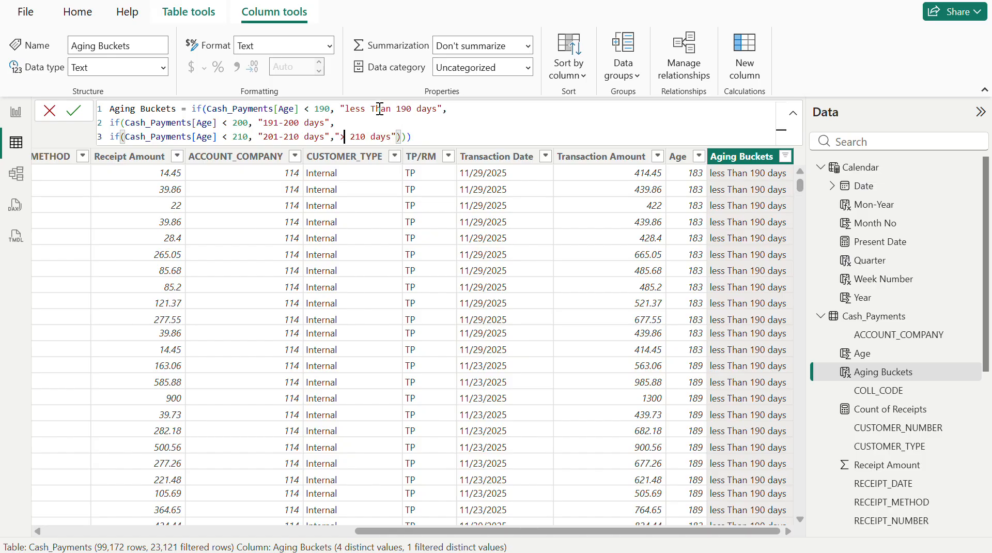
type(")")
- Change the first IF's result to "< 190 days" and commit the Aging Buckets formula
left_click(389, 110)
key("BackSpace")
key("BackSpace")
key("BackSpace")
key("BackSpace")
key("BackSpace")
key("BackSpace")
key("BackSpace")
key("BackSpace")
key("BackSpace")
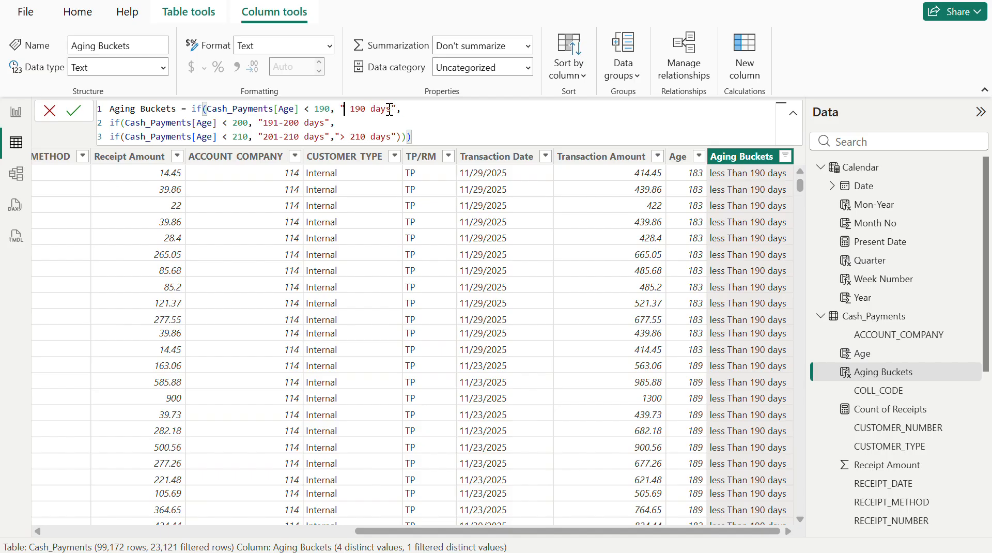
type("<")
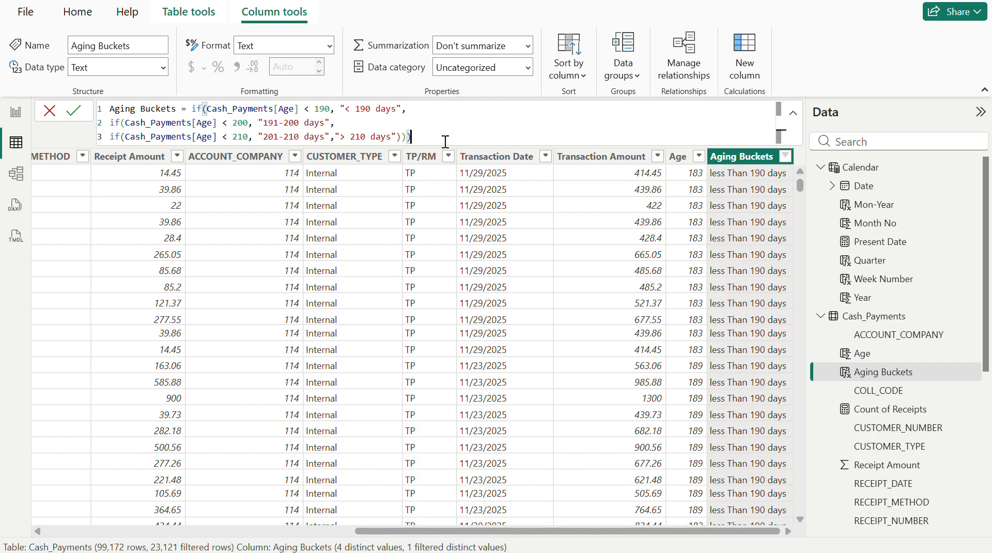
key("Return")
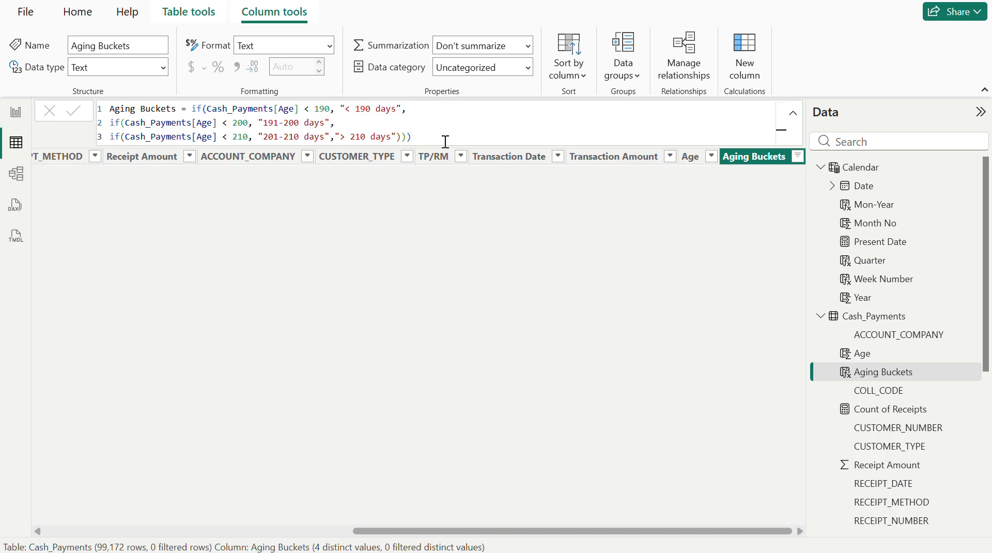
- Check the bucket labels in the Aging Buckets filter list and review the first two IF lines of its formula
left_click(798, 156)
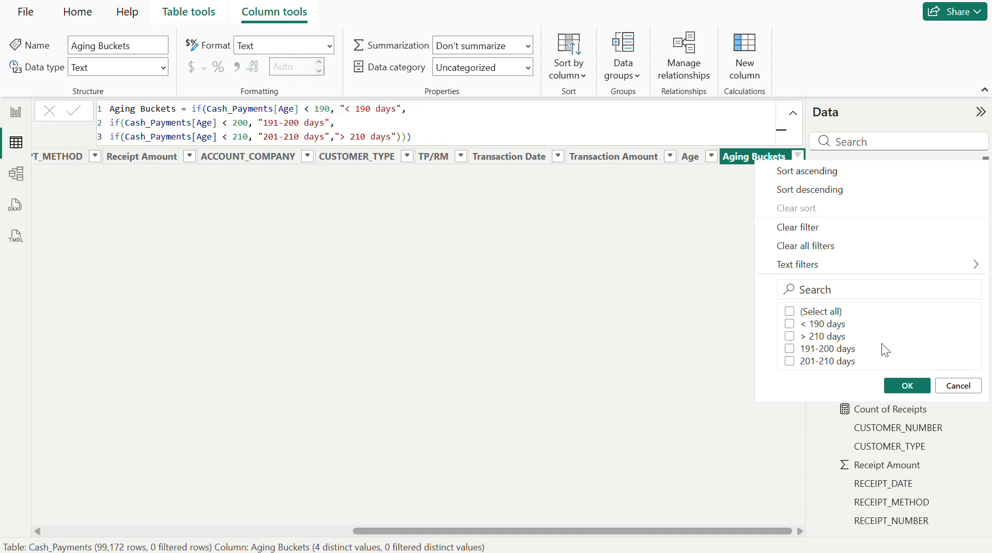
left_click(907, 385)
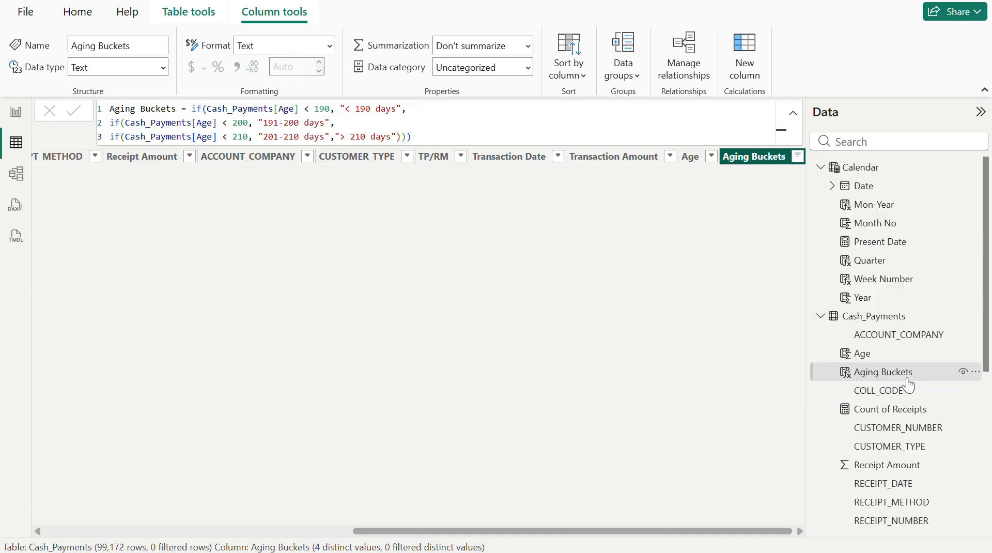
left_click(412, 110)
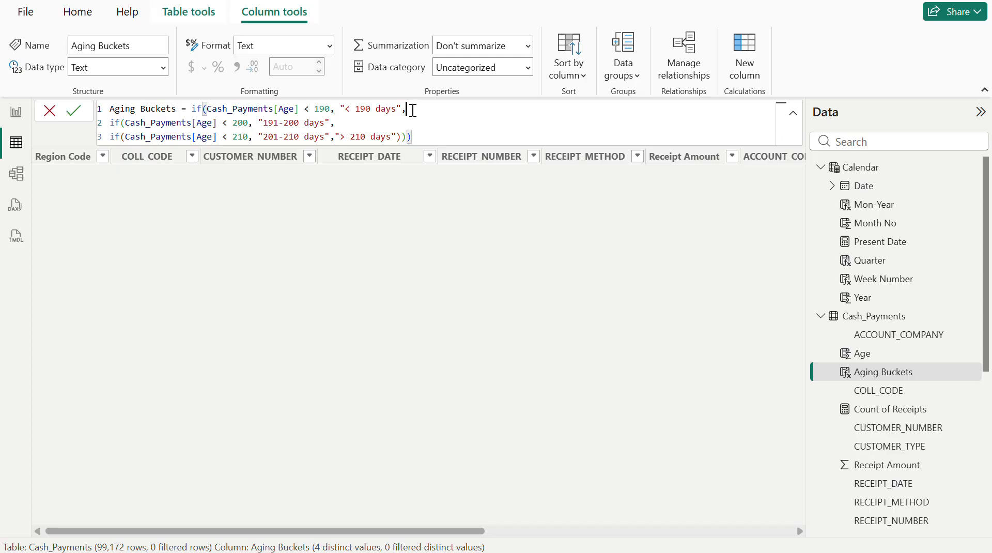
left_click_drag(413, 110, 112, 112)
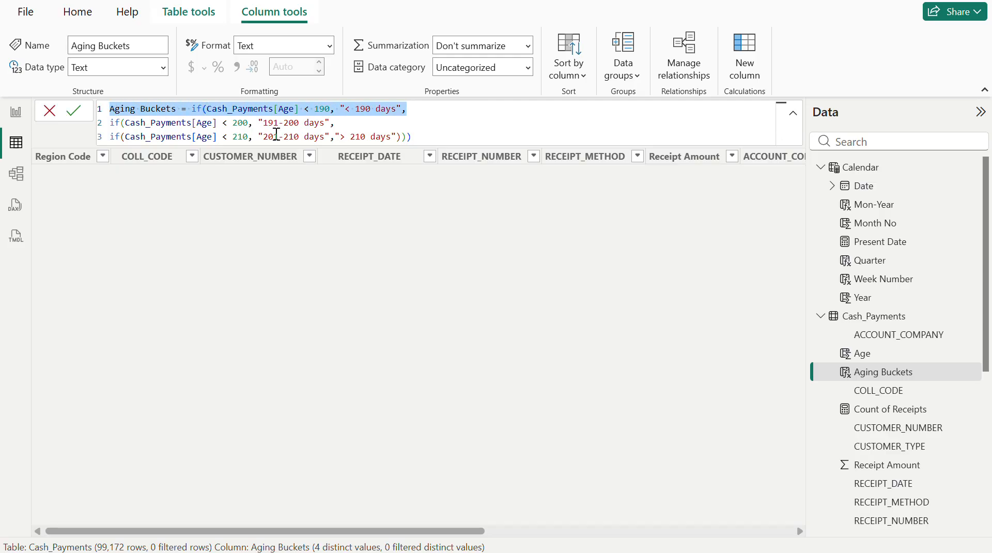
left_click(447, 104)
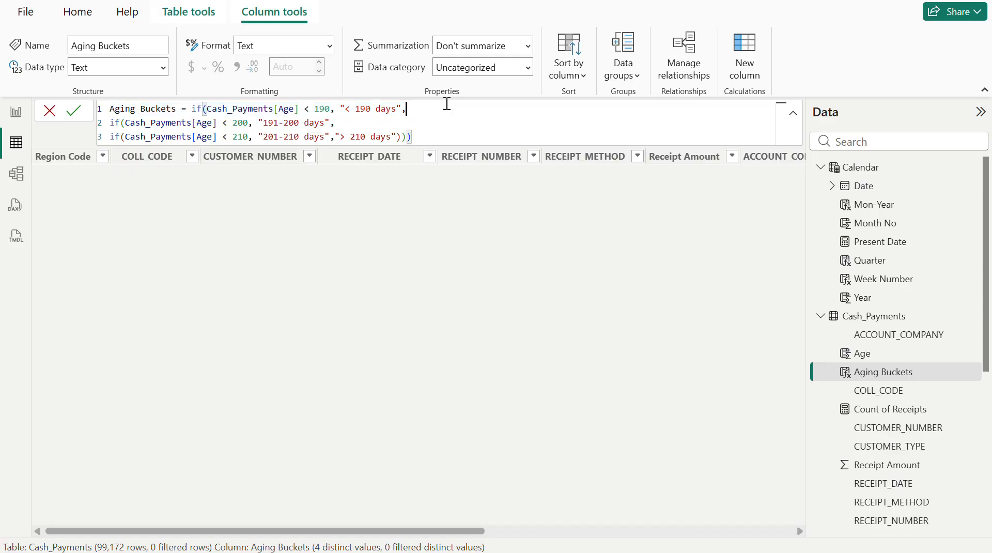
left_click_drag(447, 104, 102, 117)
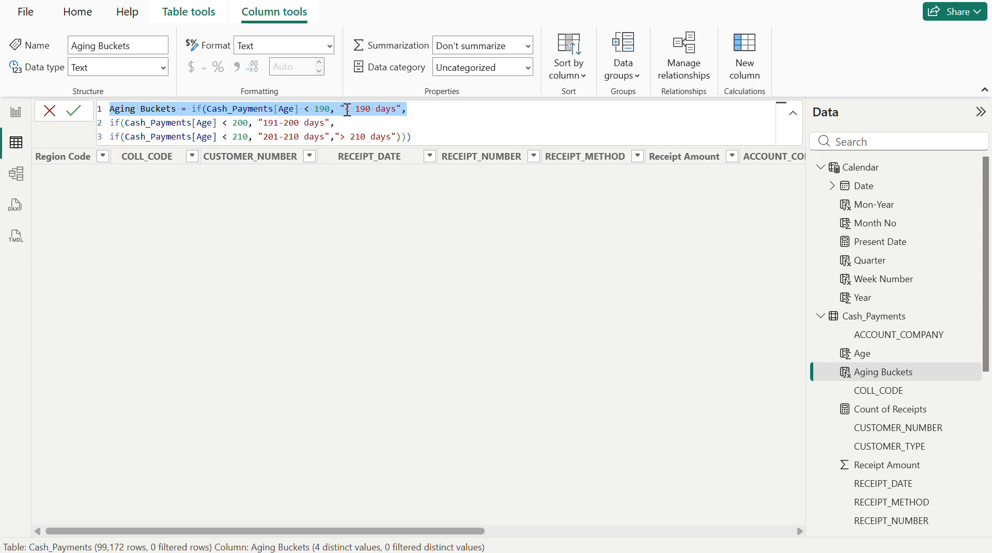
left_click_drag(352, 125, 113, 128)
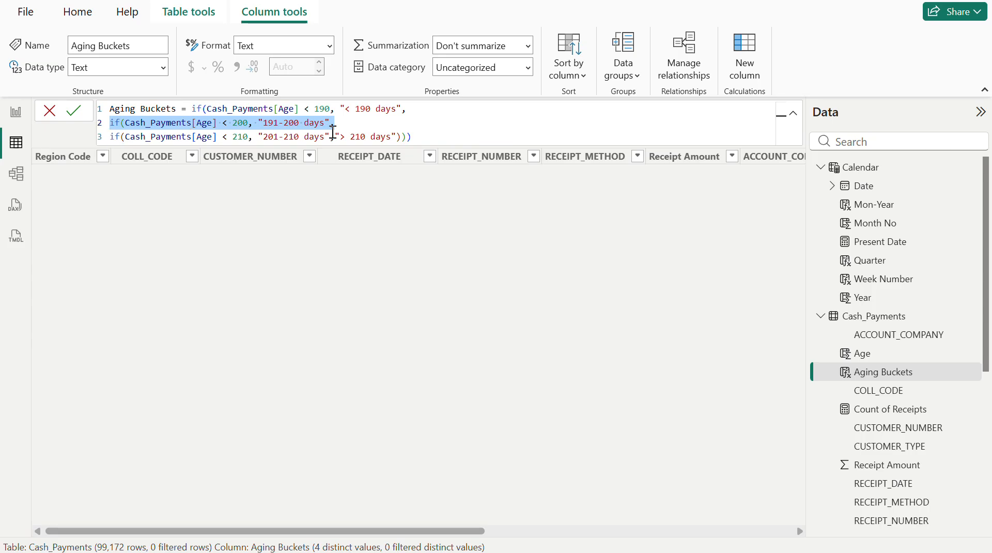
- Review the "201-210 days" and "> 210 days" results in the third IF of the Aging Buckets formula and recommit it
left_click_drag(329, 136, 263, 139)
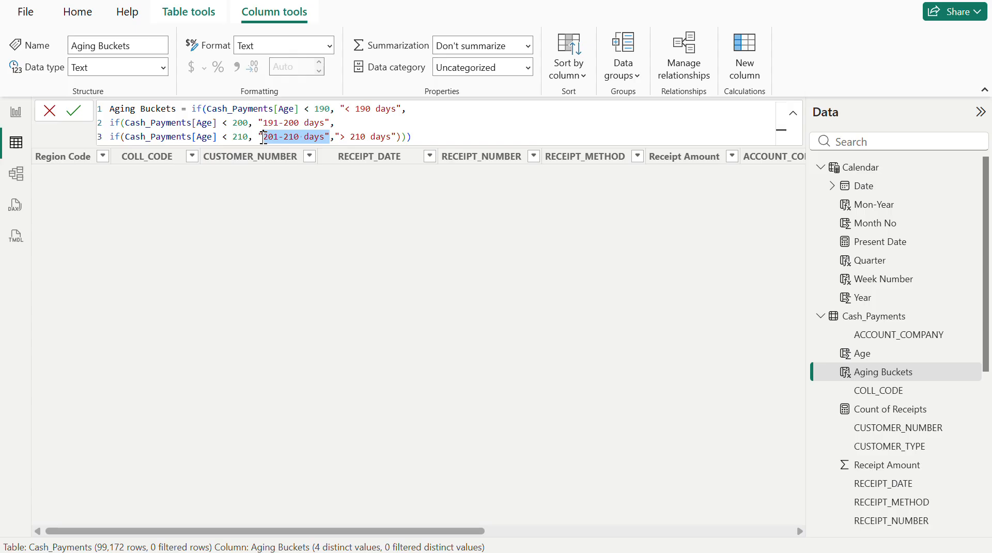
left_click(341, 136)
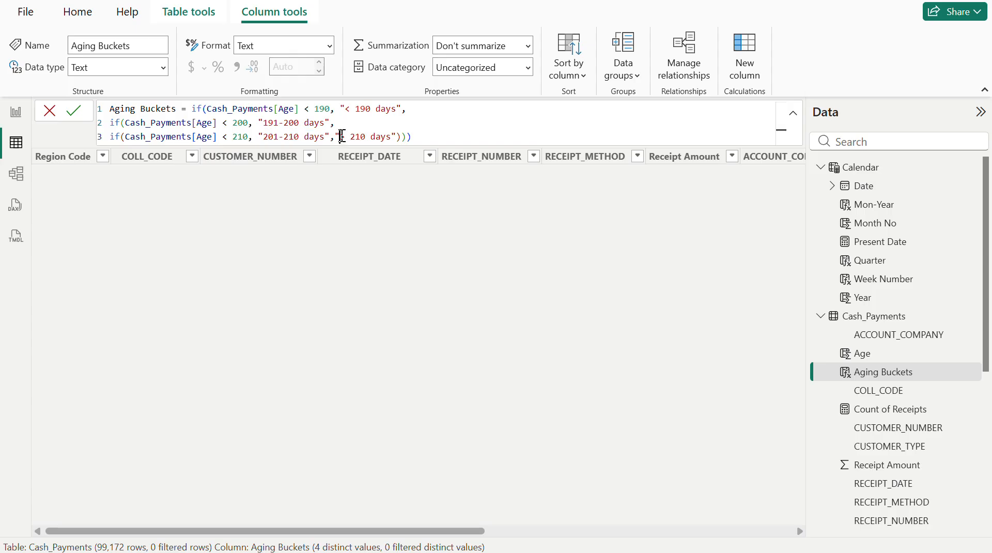
left_click_drag(341, 137, 396, 136)
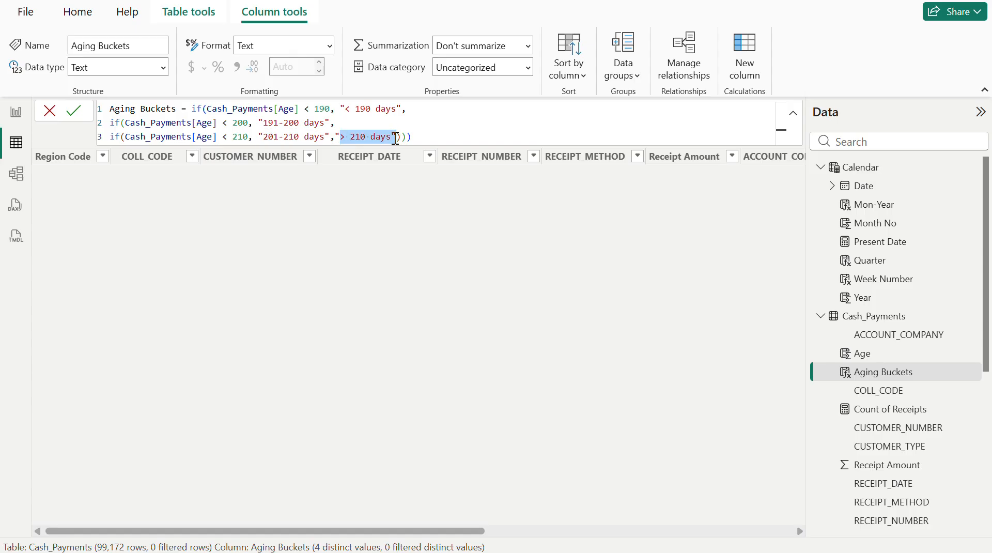
left_click(431, 138)
key("Return")
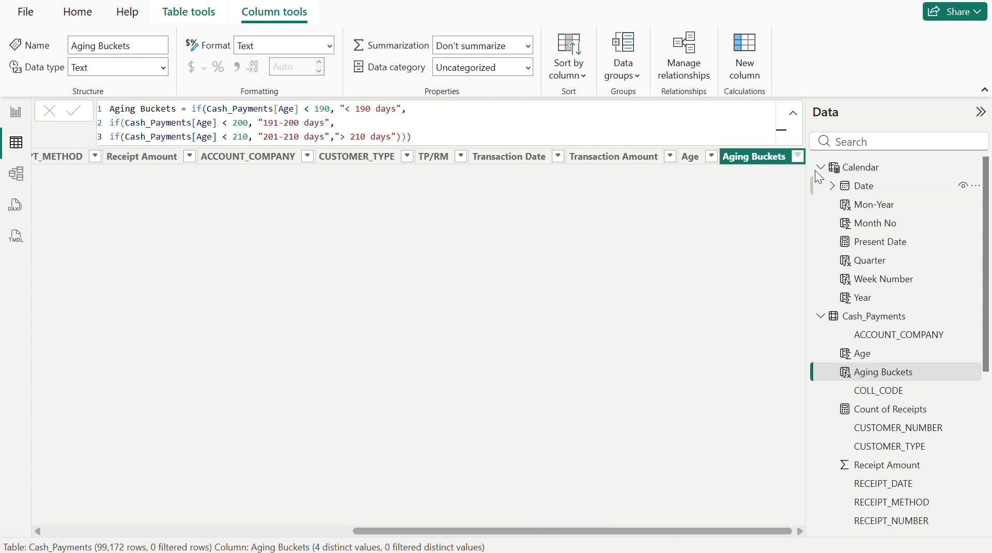
- Clear all filters from the Cash_Payments table and check the distinct values of CUSTOMER_TYPE
left_click(798, 156)
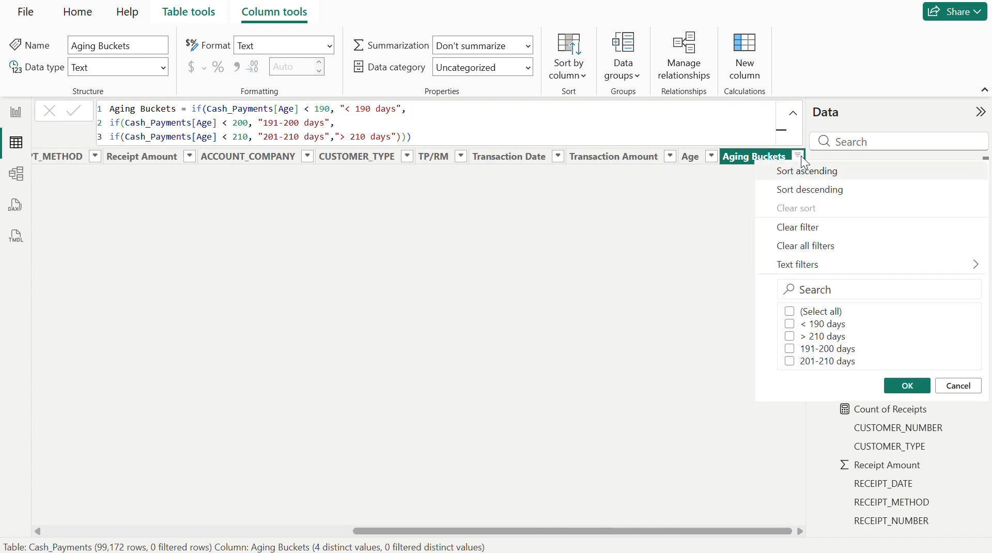
left_click(809, 247)
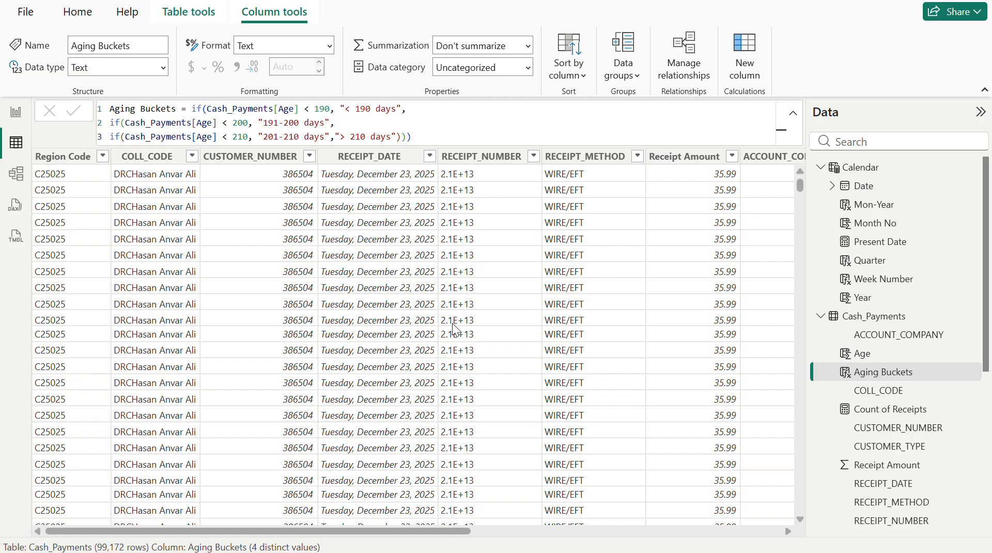
scroll(572, 319, "right", 5)
scroll(572, 319, "right", 3)
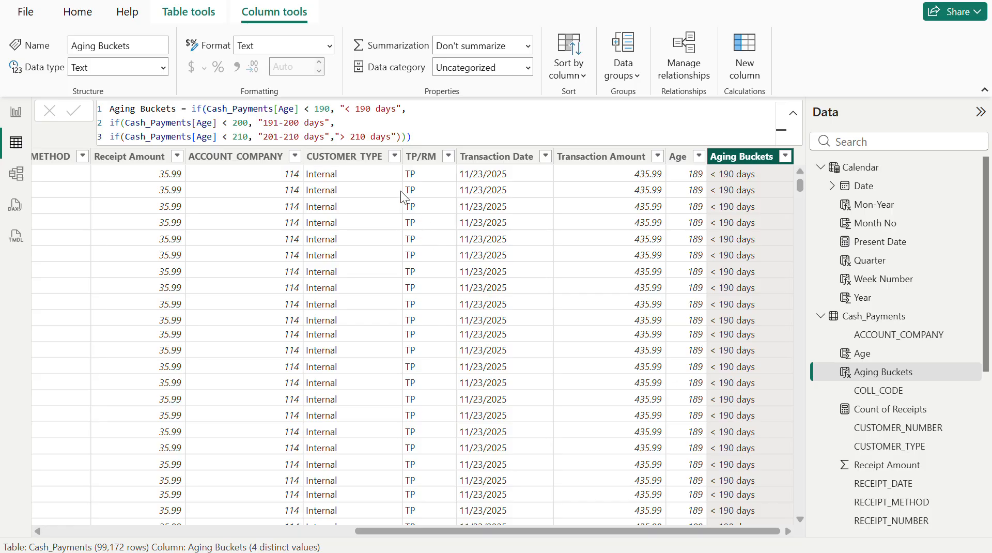
left_click(394, 157)
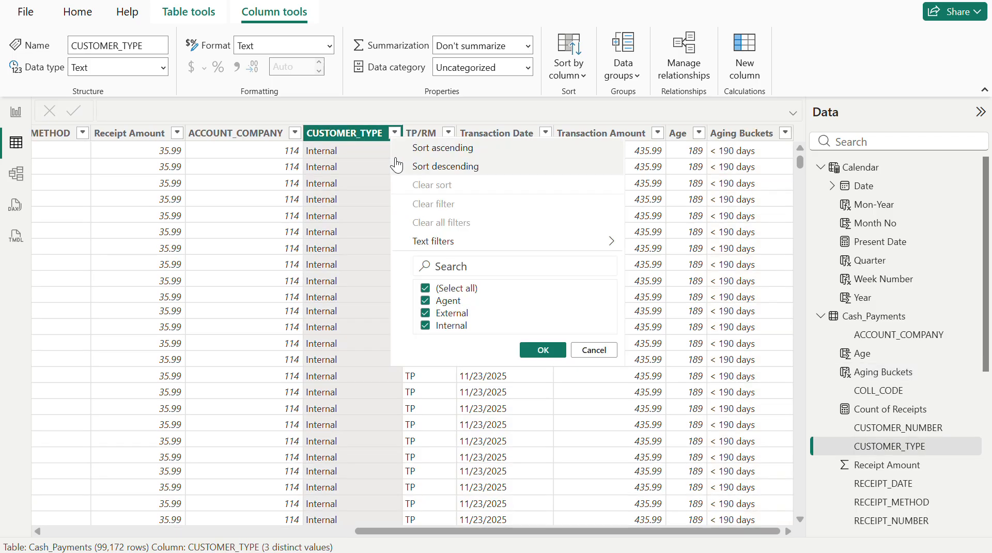
left_click(342, 129)
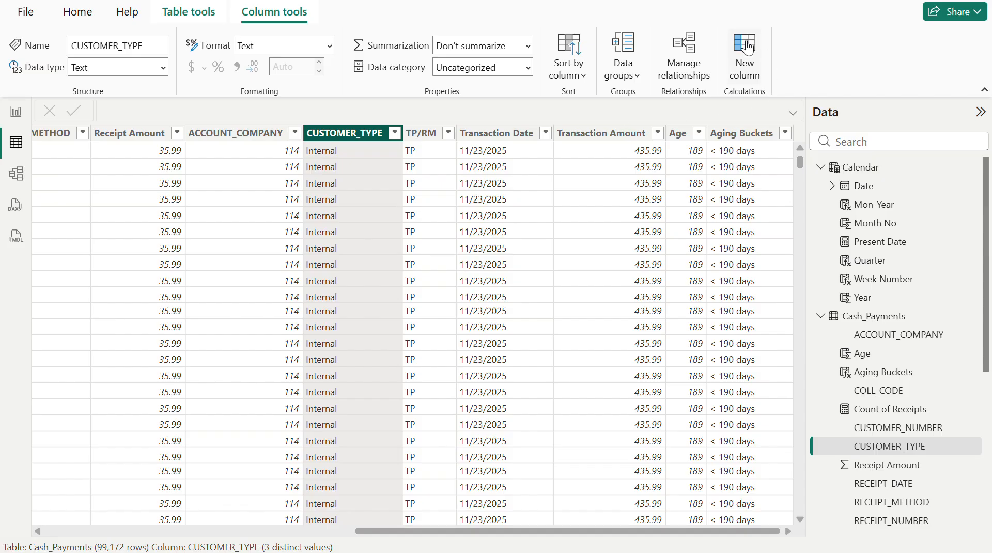
- Add a calculated column named Category to Cash_Payments, starting an IF that tests Cash_Payments[CUSTOMER_TYPE] = "External"
left_click(746, 50)
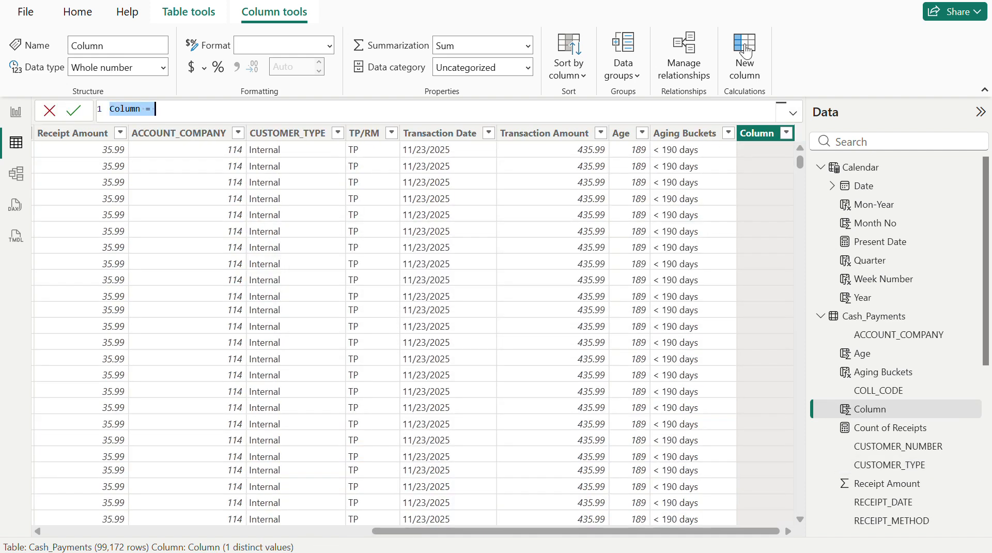
type("Categ")
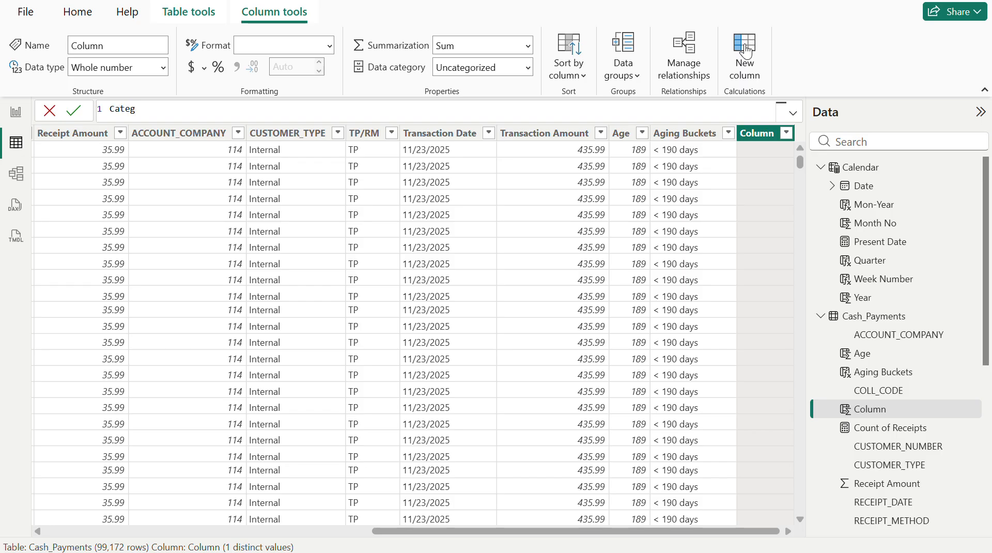
type("ory = if(cust")
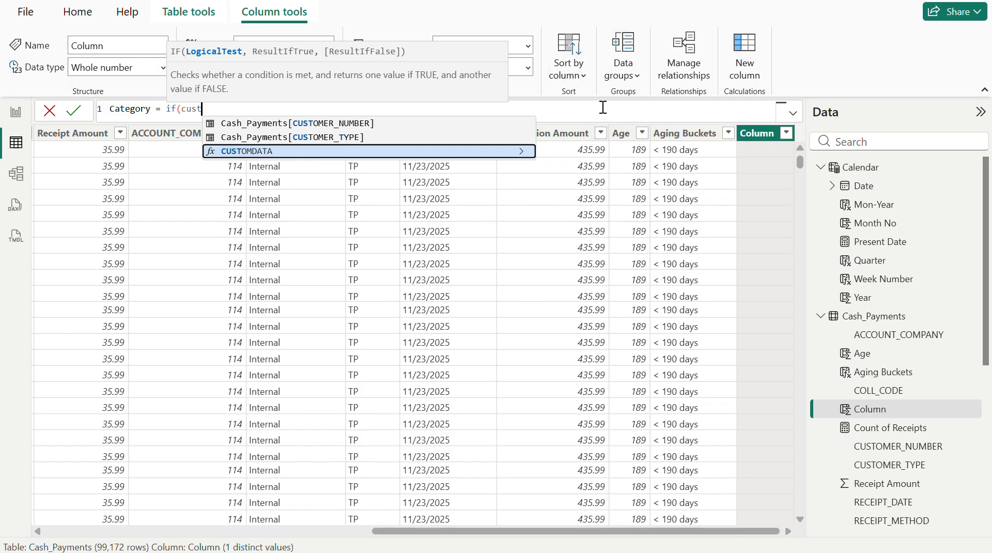
left_click(374, 137)
type("= \"")
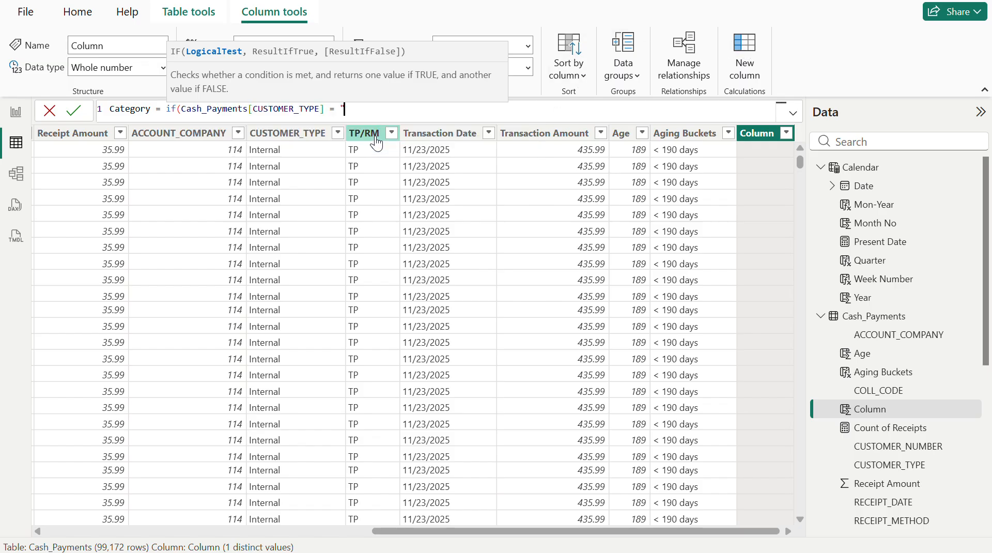
type("External\" &&")
- Extend the IF test with && and the second condition Cash_Payments[TP/RM] = "TP"
type("T")
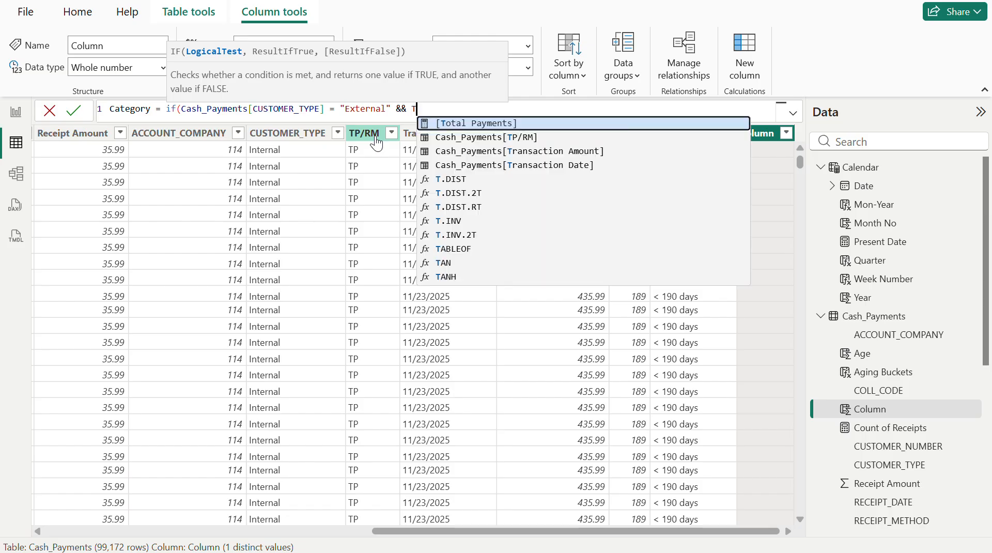
type("p/rm")
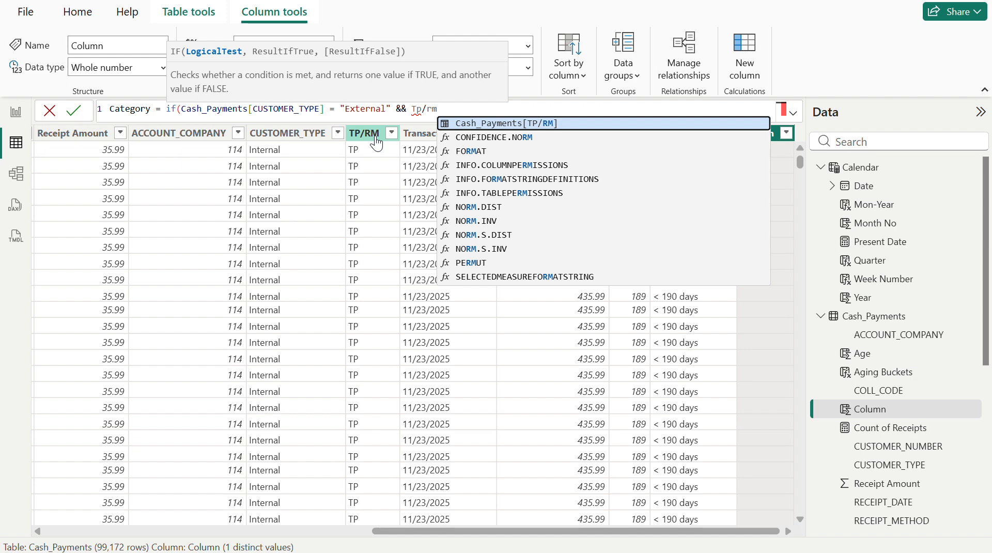
left_click(496, 122)
type("=")
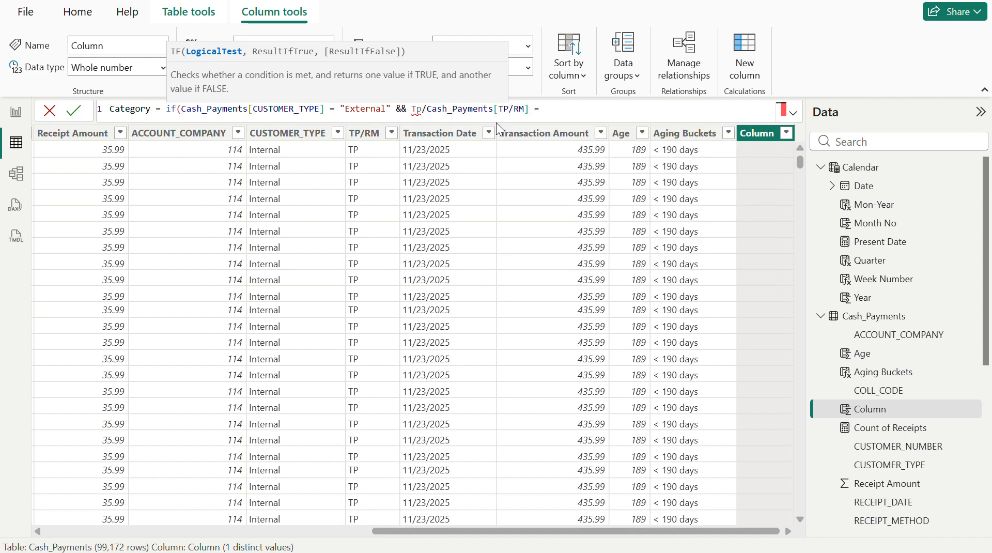
left_click(424, 108)
key("BackSpace")
key("BackSpace")
key("BackSpace")
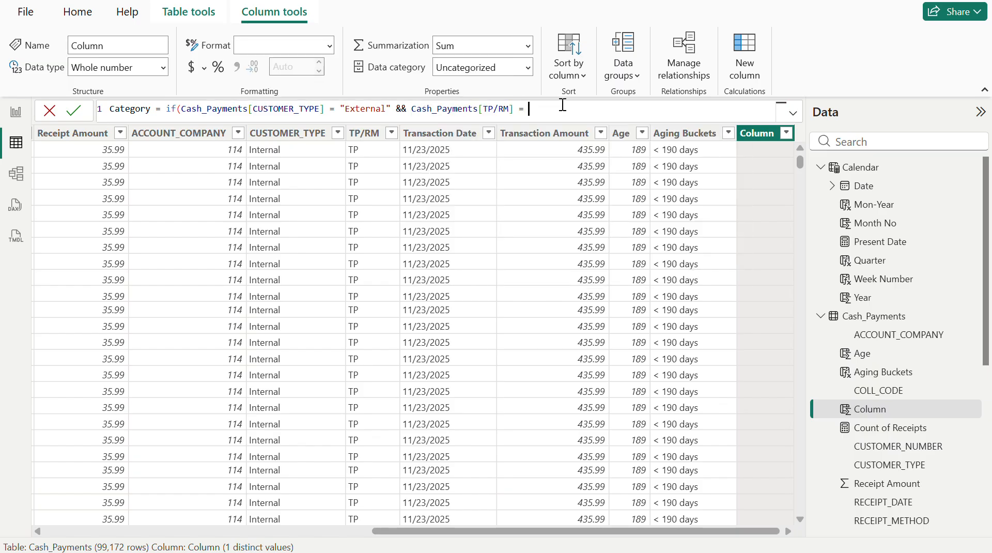
type("\"TP\", ")
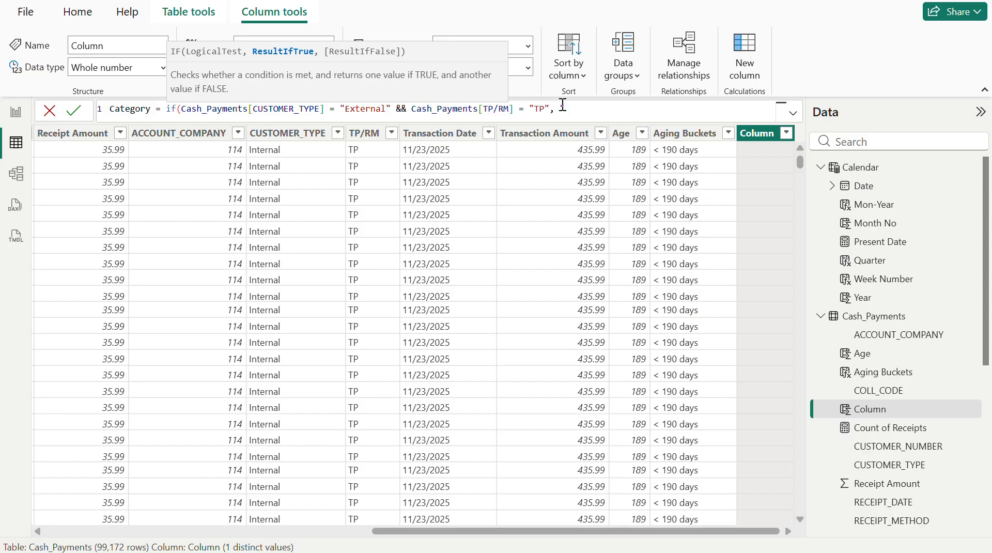
type("\"TP Responsible\",\"R")
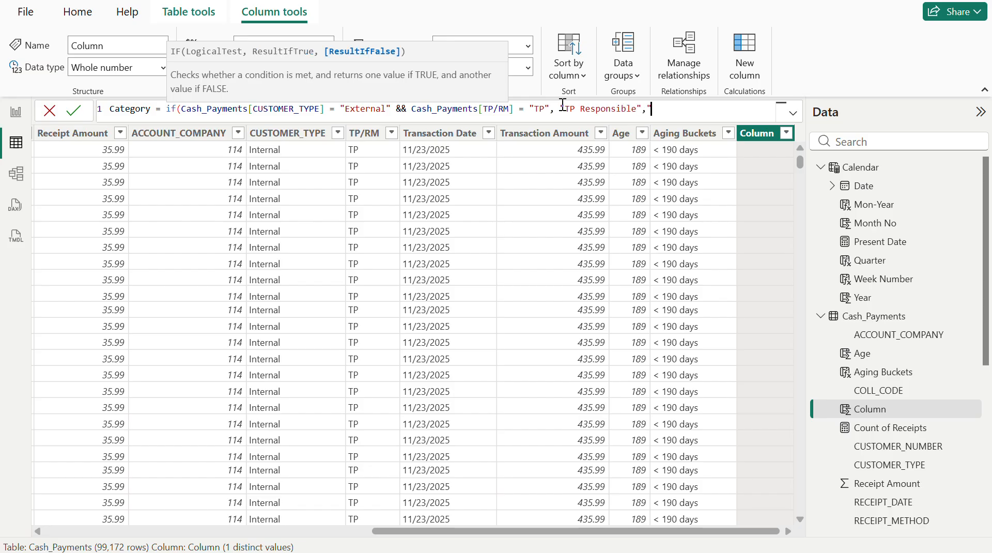
type("M")
- Set the IF results to "TP Responsible" when true and "Other Team" when false, and commit the Category formula
key("BackSpace")
key("BackSpace")
type("Other Team\")")
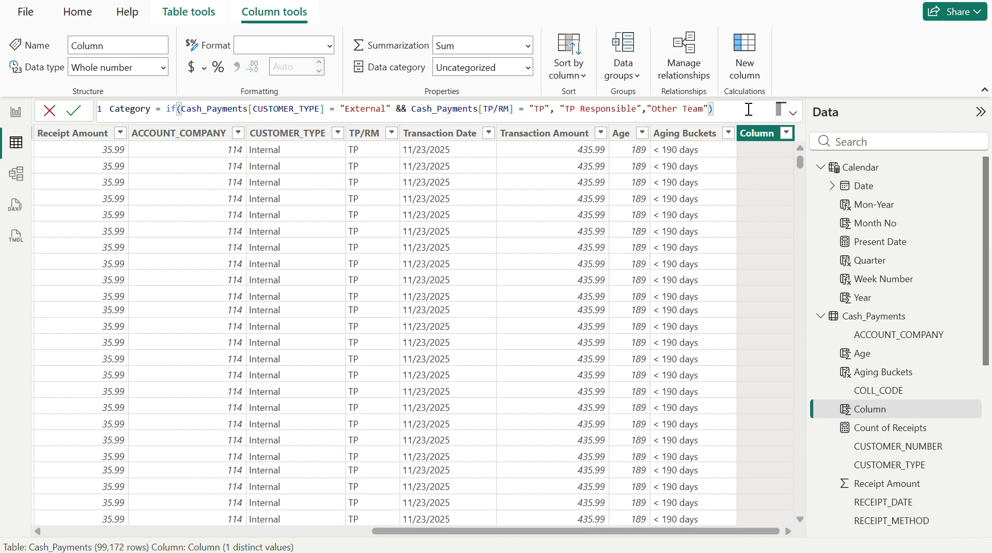
key("Return")
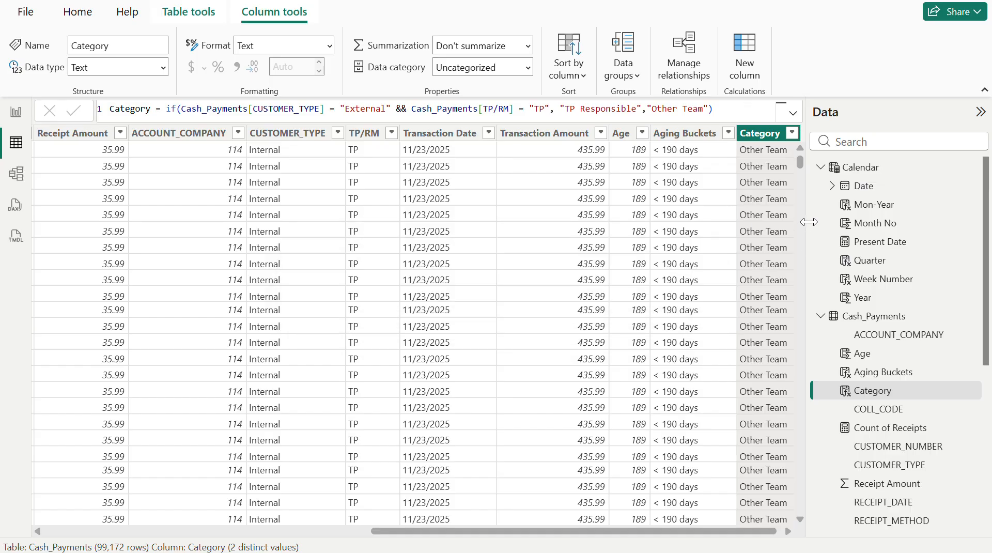
- Check the first row's CUSTOMER_TYPE and TP/RM values, and filter Category to show only TP Responsible
left_click(296, 150)
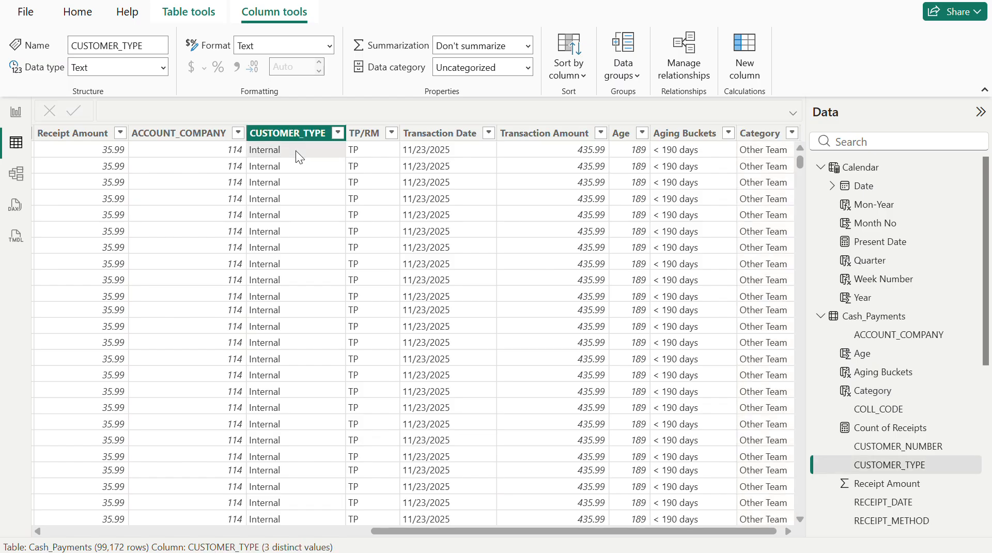
left_click(370, 152)
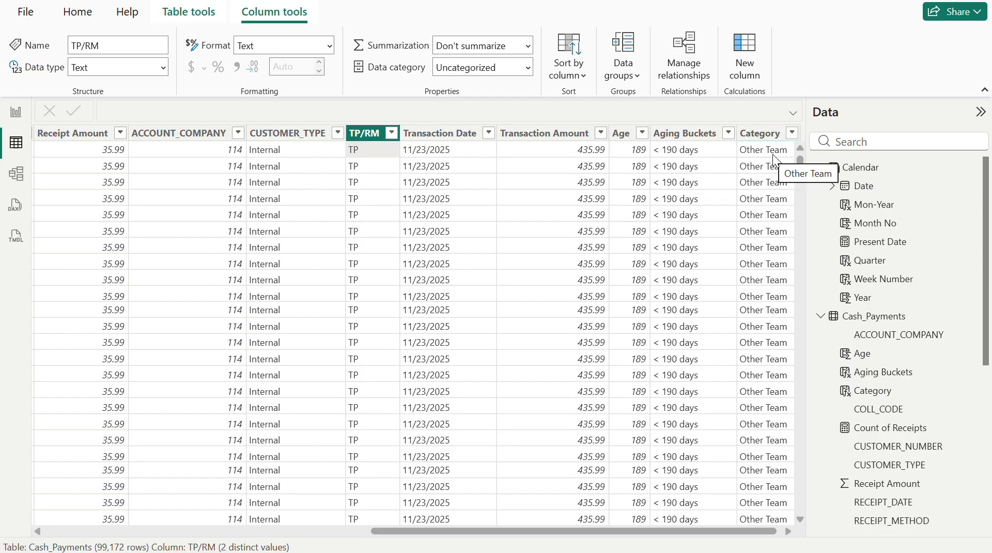
left_click(792, 133)
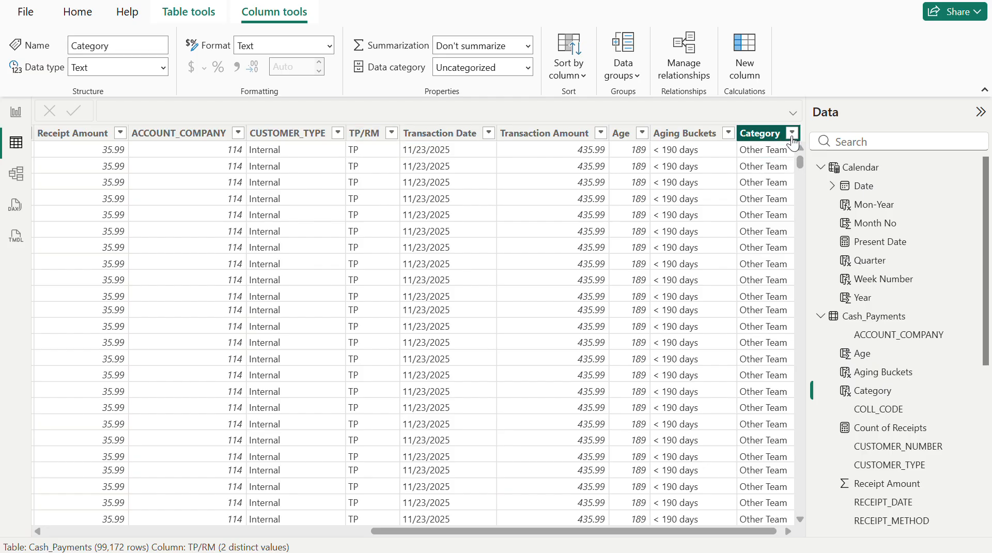
left_click(840, 303)
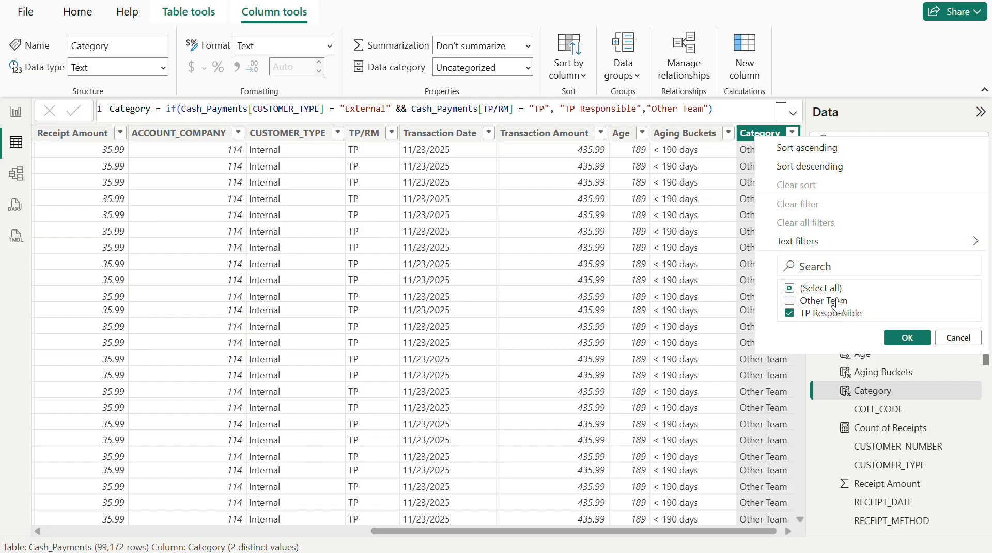
left_click(907, 338)
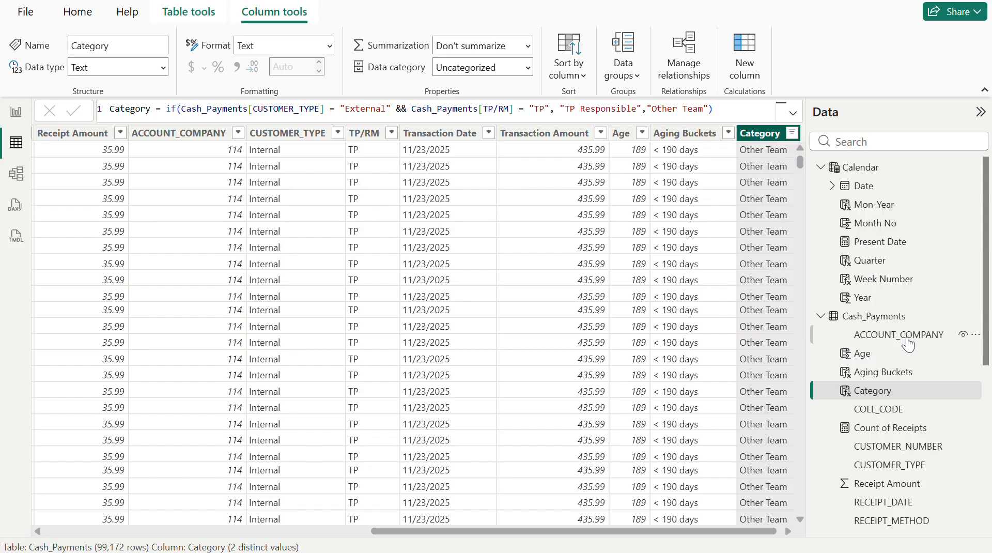
scroll(505, 257, "right", 10)
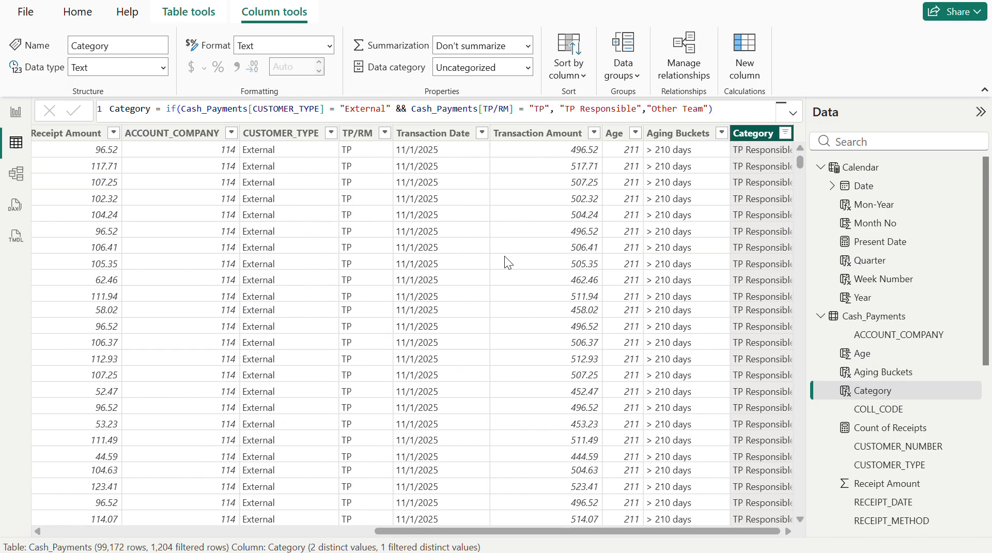
- Compare CUSTOMER_TYPE, TP/RM and Category in the filtered rows with the && condition in the Category formula
left_click(282, 156)
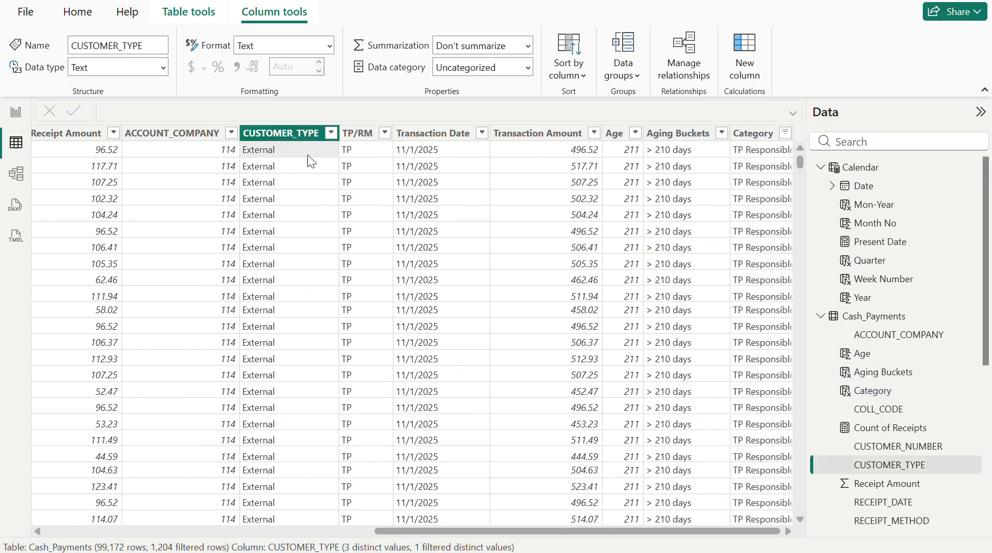
left_click(363, 155)
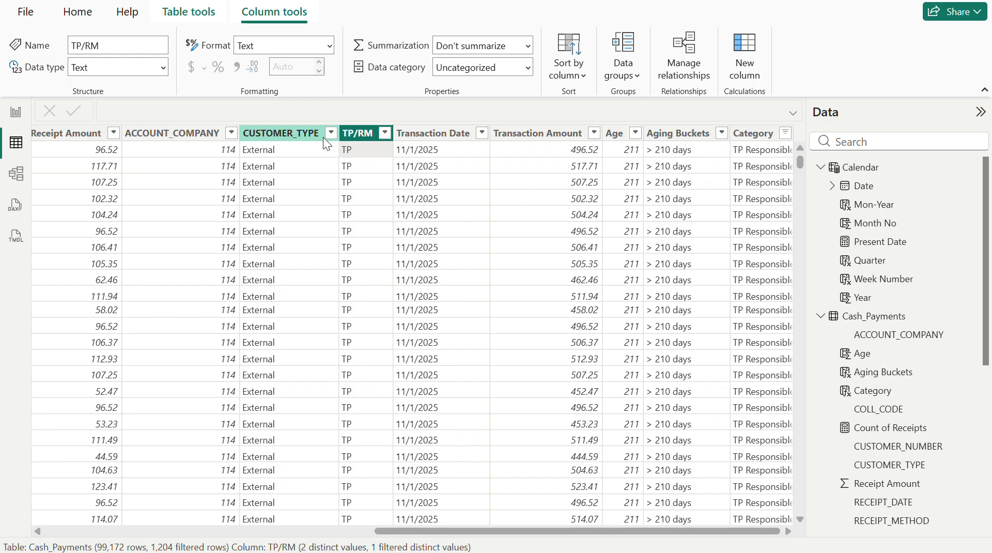
left_click(758, 153)
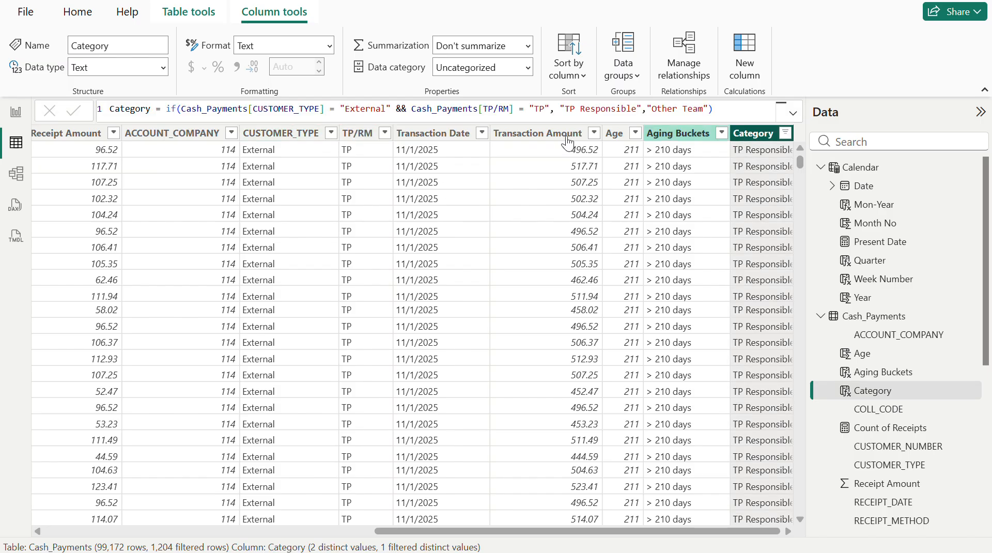
left_click(396, 109)
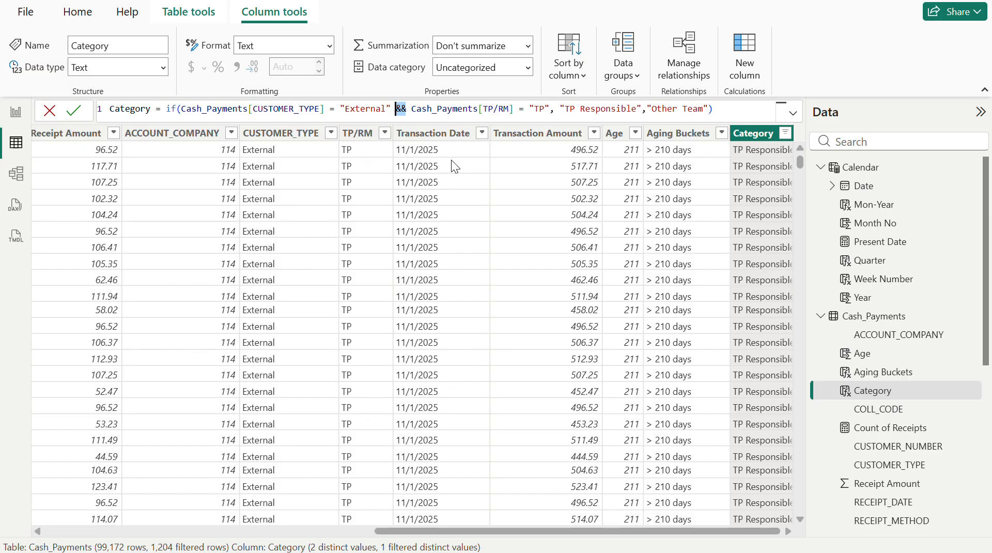
left_click(746, 108)
- Change the Category filter to show only Other Team rows
left_click(786, 133)
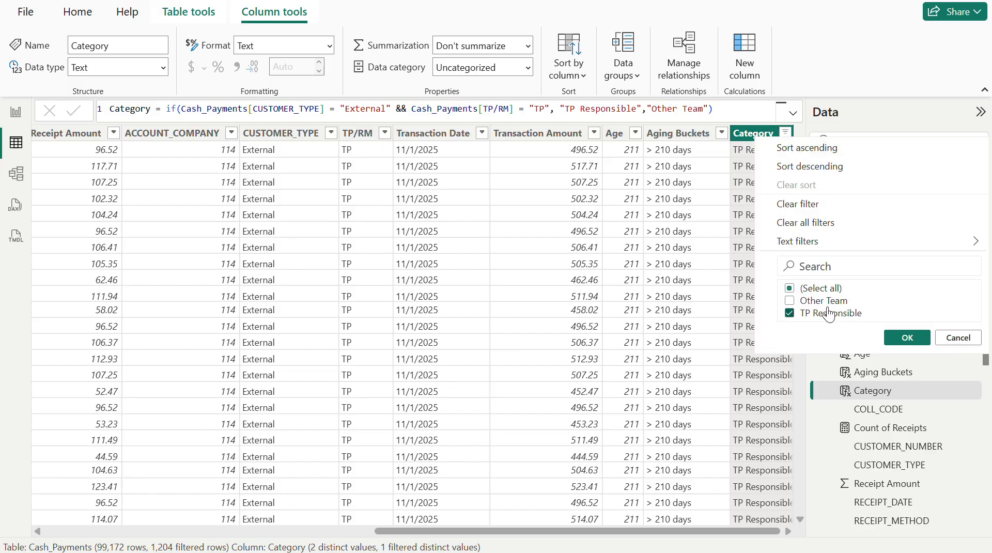
left_click(831, 302)
left_click(824, 313)
left_click(922, 338)
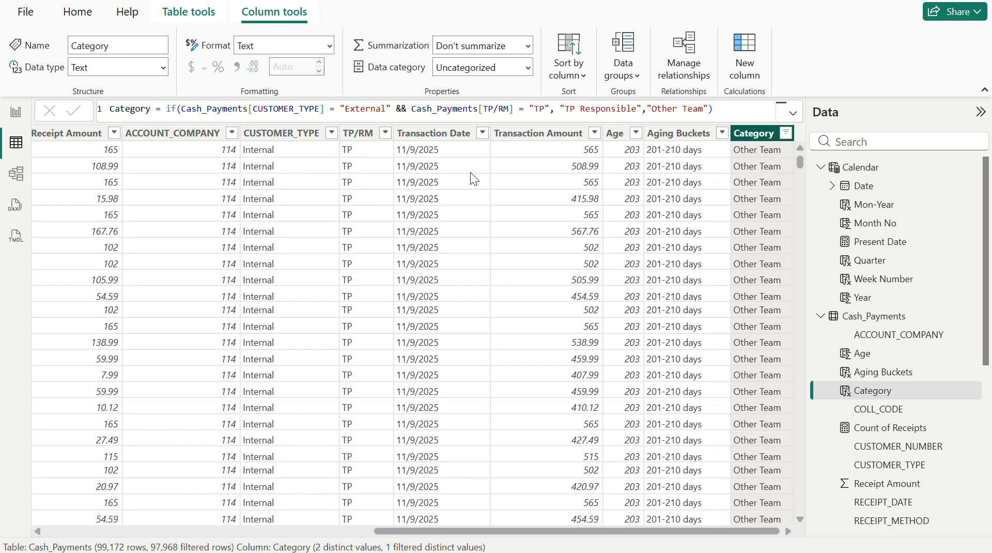
- Replace the && operator in the Category formula with || and commit the change
left_click(411, 111)
key("BackSpace")
key("BackSpace")
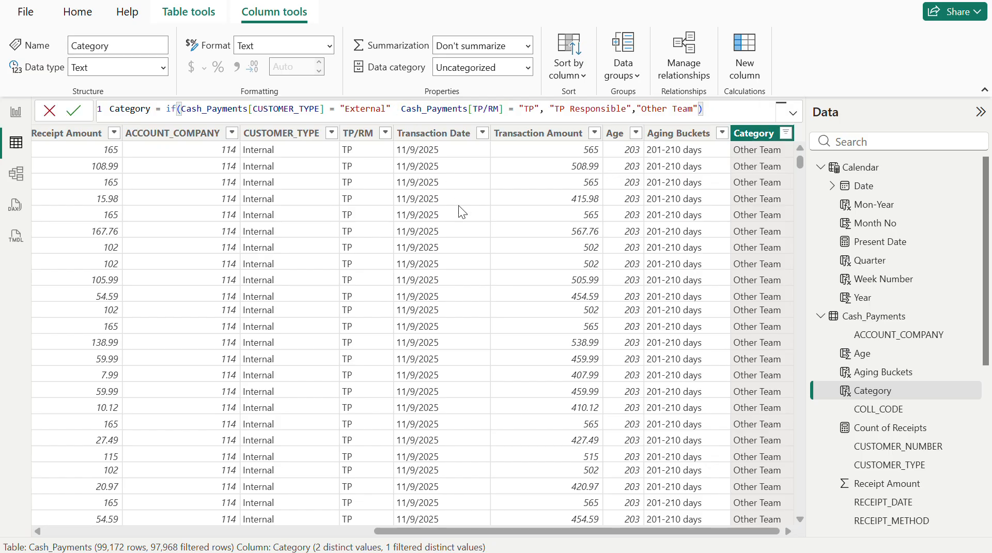
type("||")
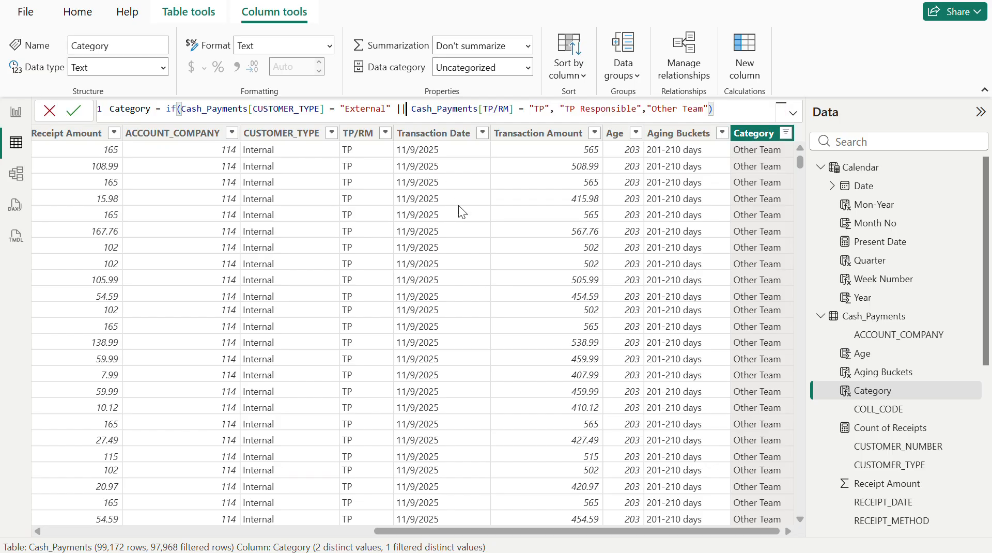
left_click(766, 107)
key("Return")
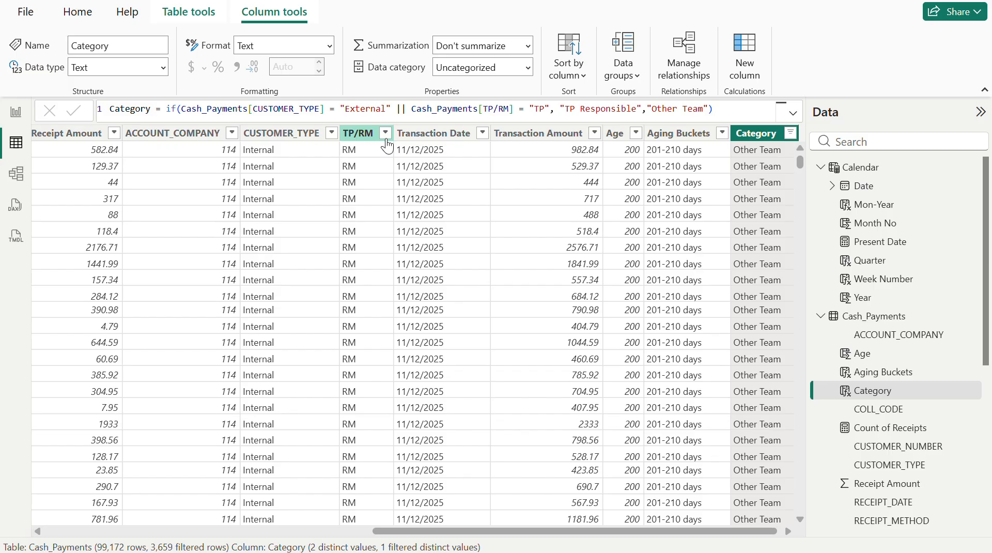
- Check which CUSTOMER_TYPE and TP/RM values occur among the Other Team rows, and clear all filters
left_click(404, 109)
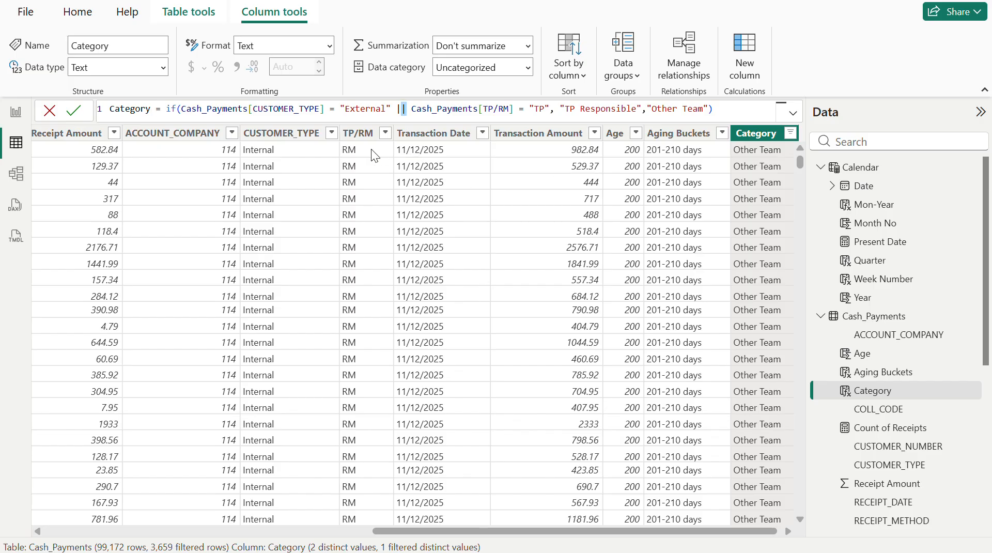
left_click(331, 134)
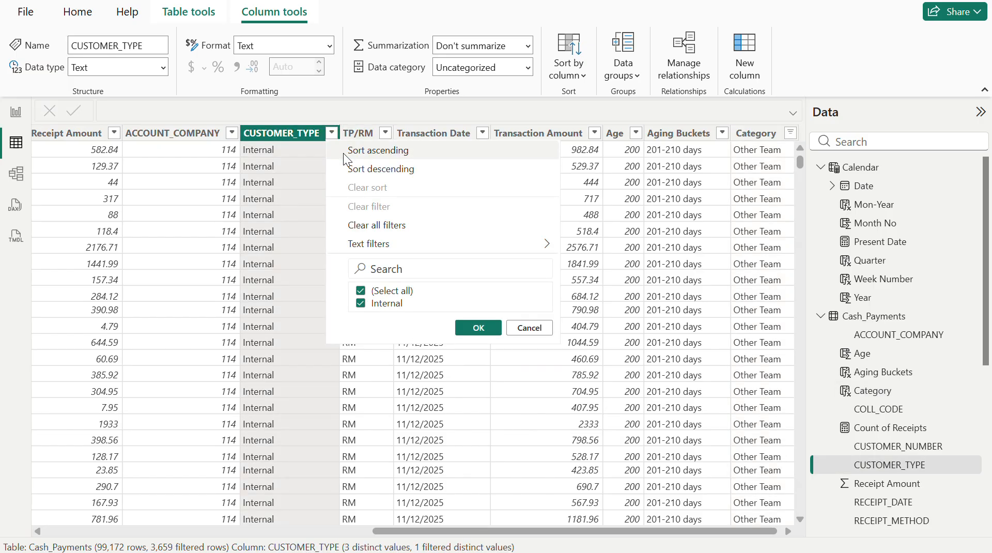
left_click(533, 332)
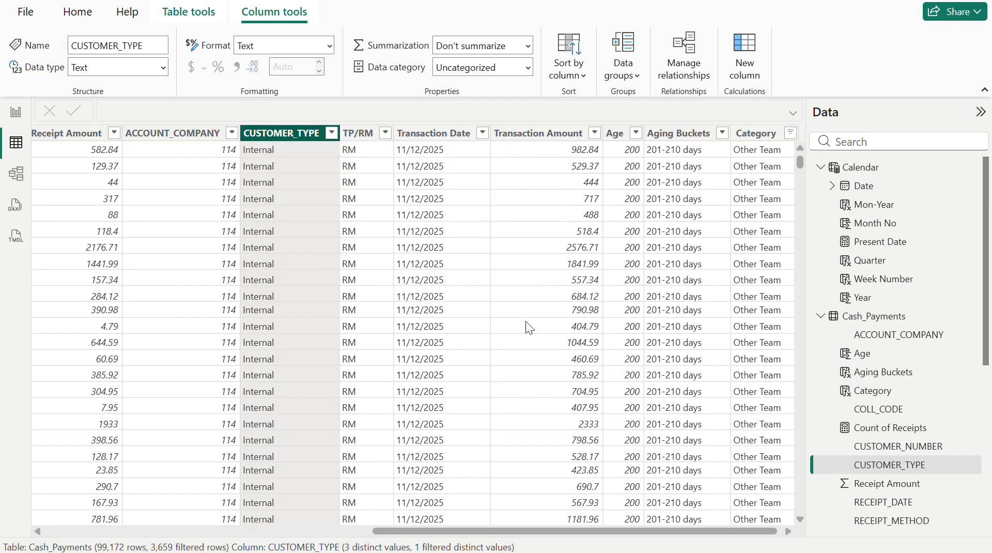
left_click(386, 133)
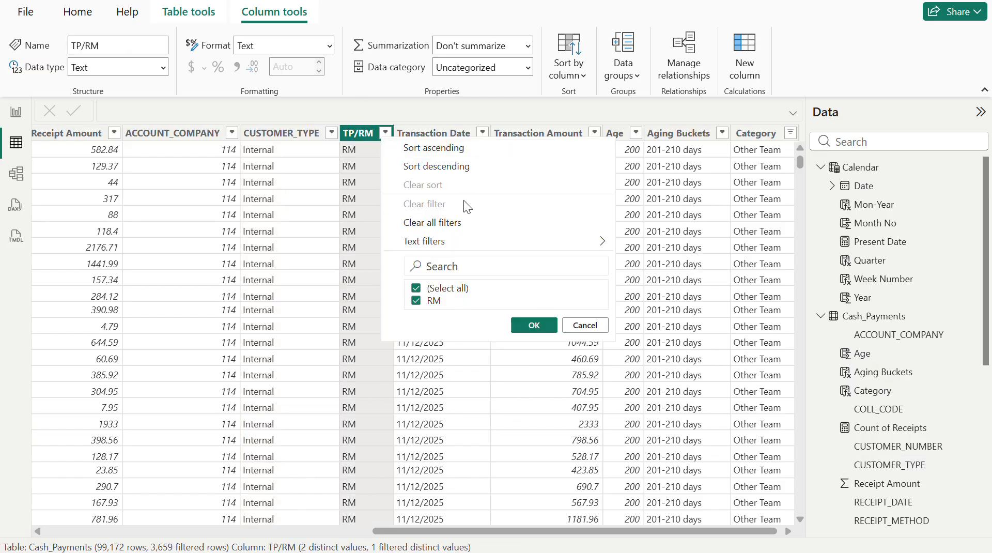
left_click(437, 222)
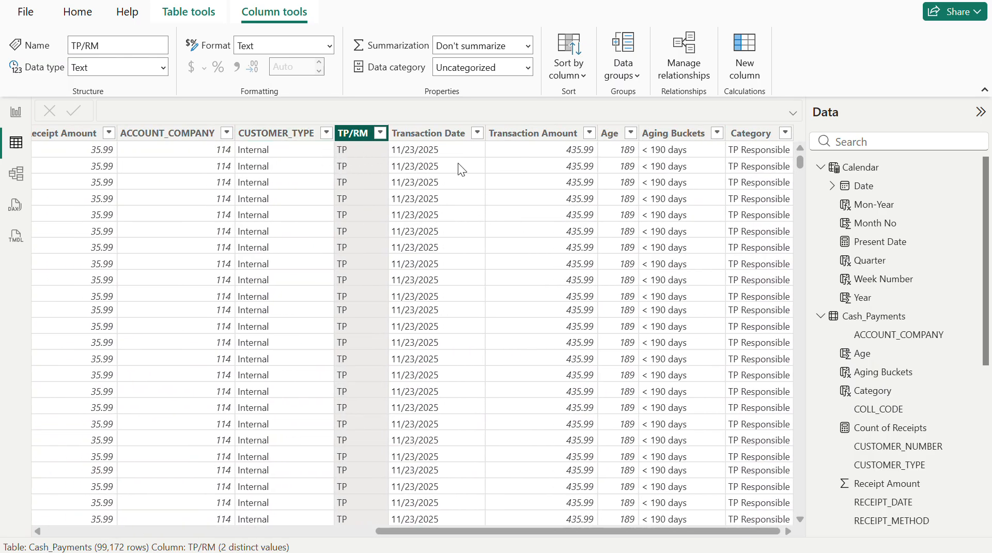
- Compare the first row's CUSTOMER_TYPE, TP/RM and Category values with the || condition in the Category formula
left_click(287, 150)
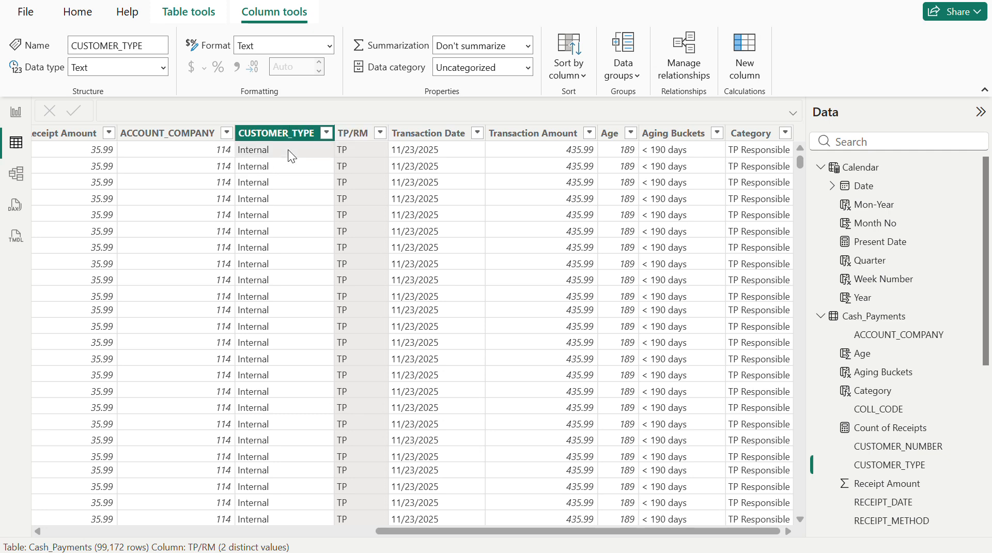
left_click(357, 152)
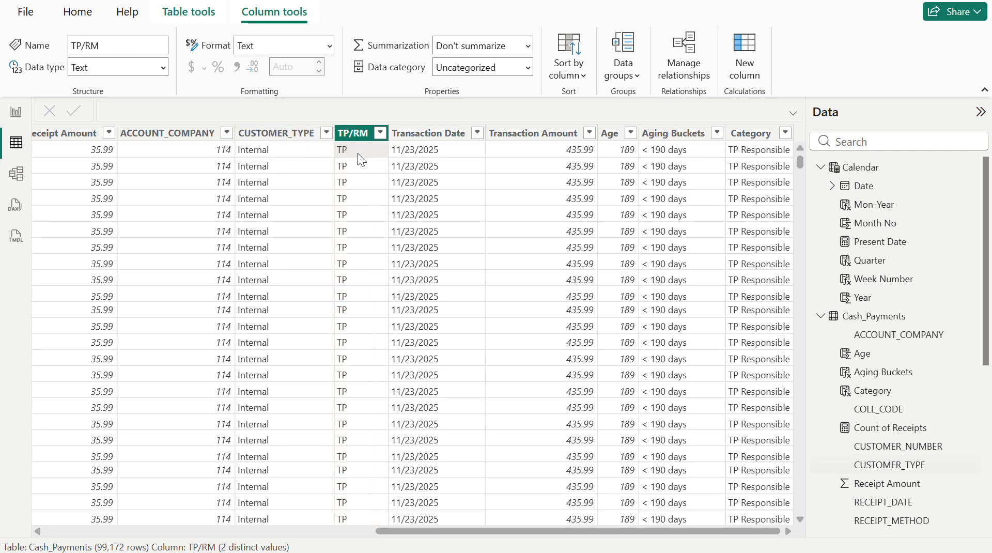
left_click(748, 151)
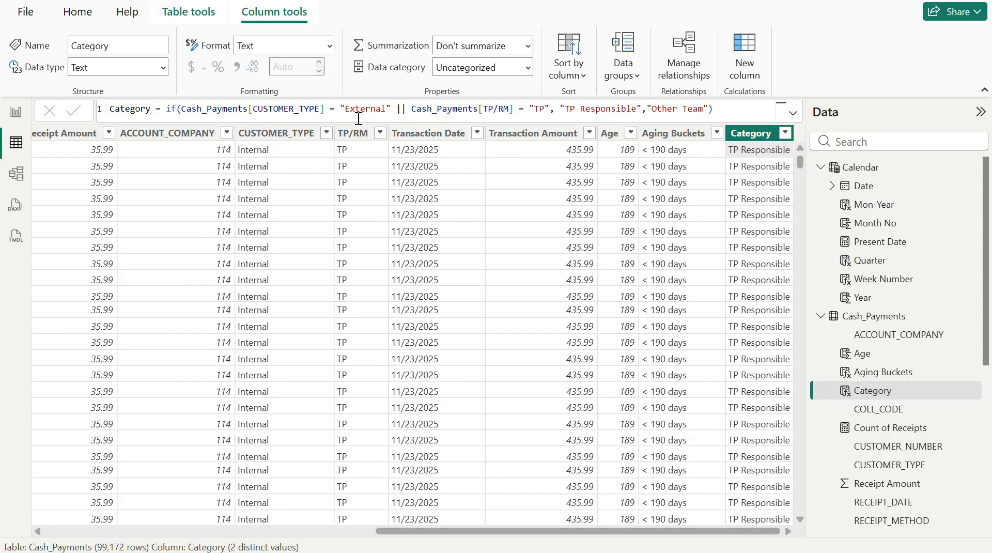
- Filter the table to rows with CUSTOMER_TYPE External and TP/RM value RM
left_click(322, 135)
left_click(326, 133)
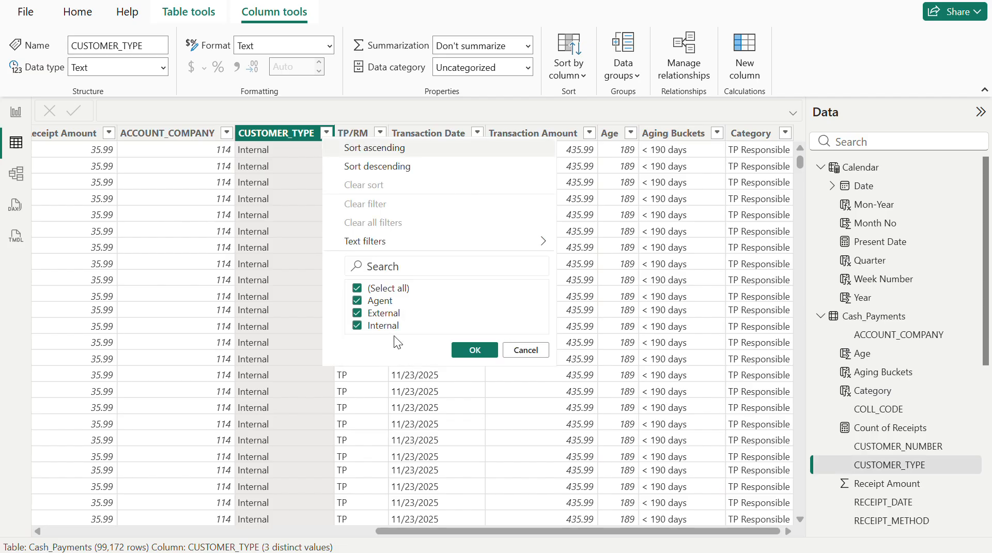
left_click(388, 288)
left_click(390, 316)
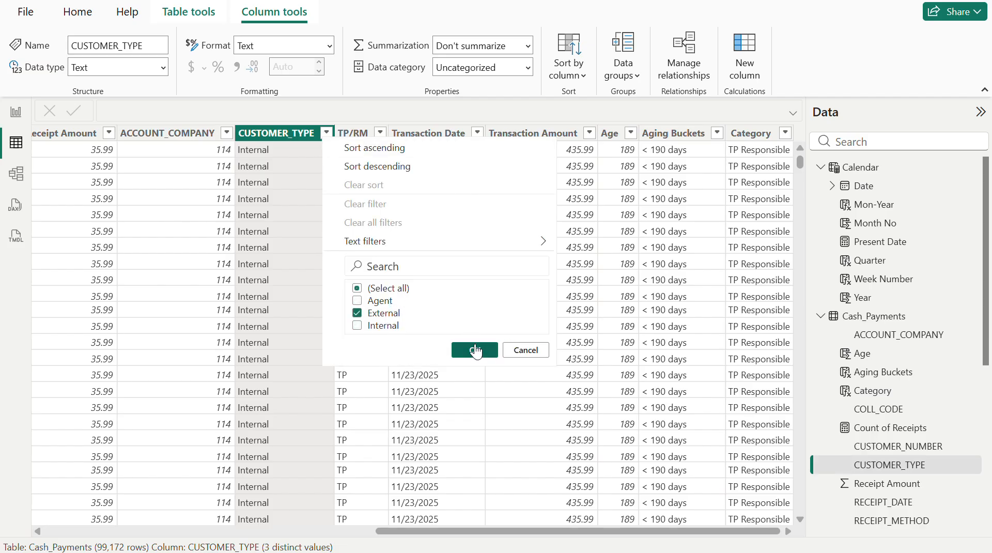
left_click(475, 350)
left_click(380, 134)
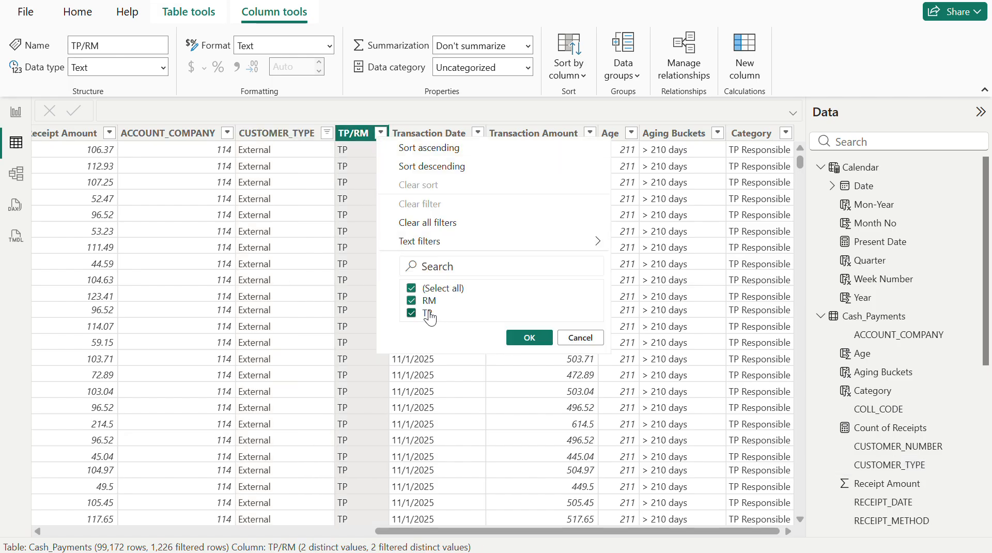
left_click(429, 316)
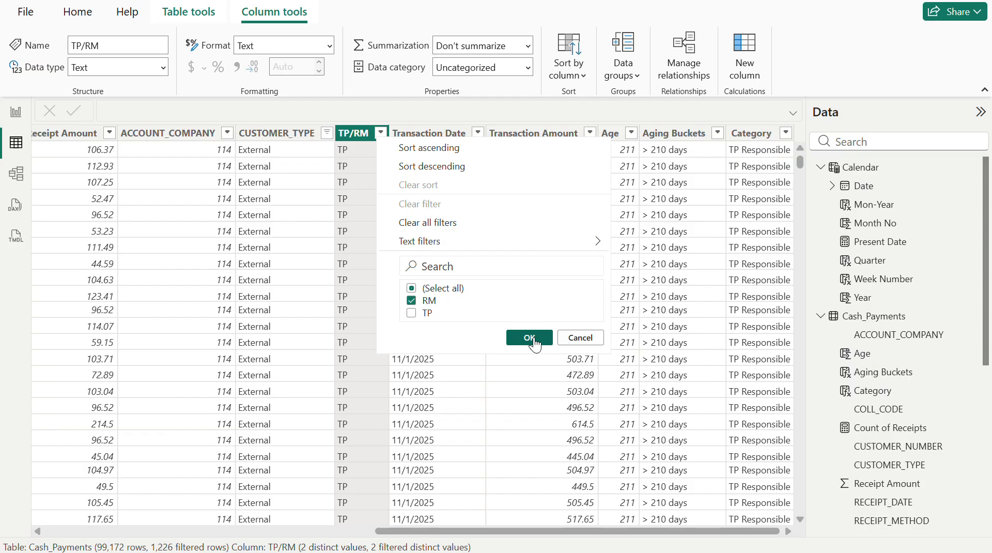
left_click(534, 342)
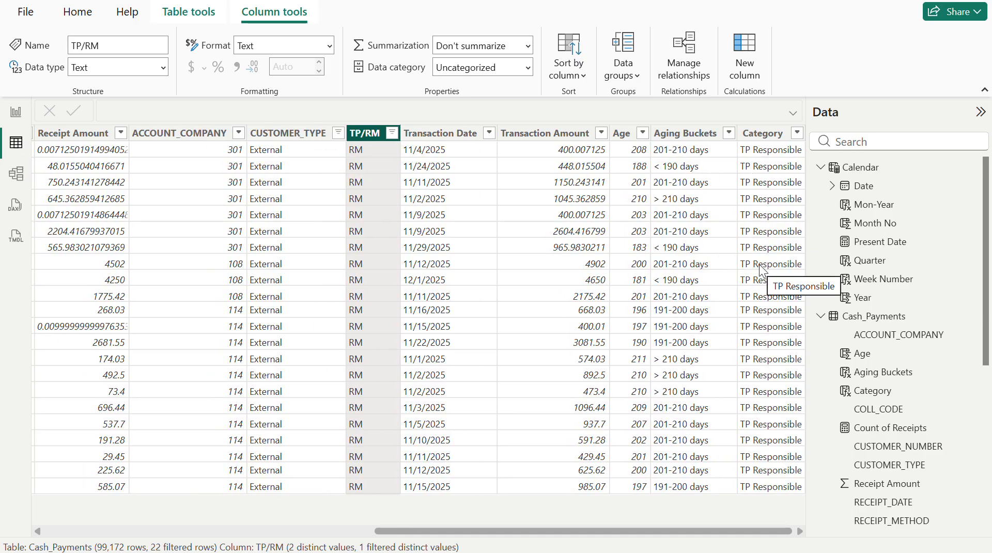
- Replace the || operator in the Category formula with && and commit the change
left_click(768, 136)
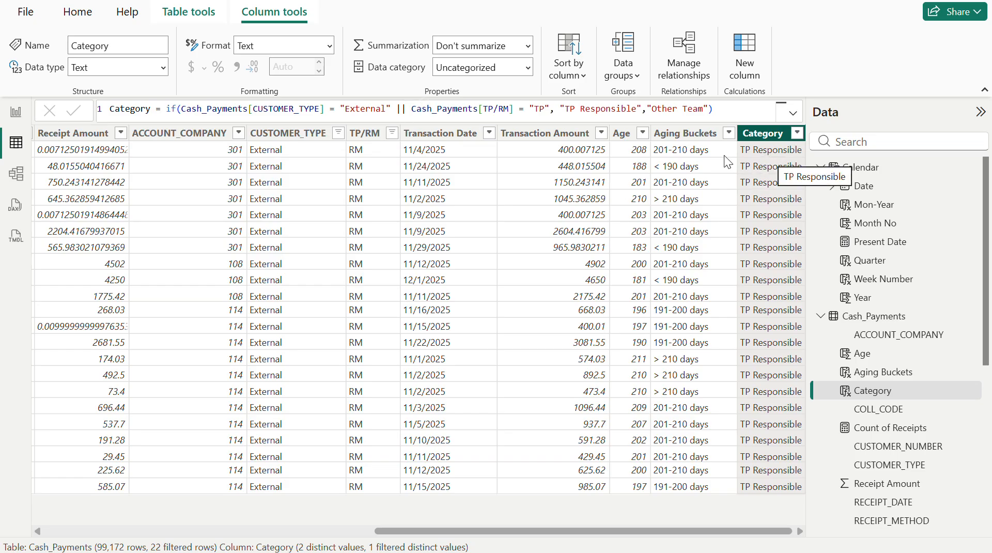
left_click(410, 109)
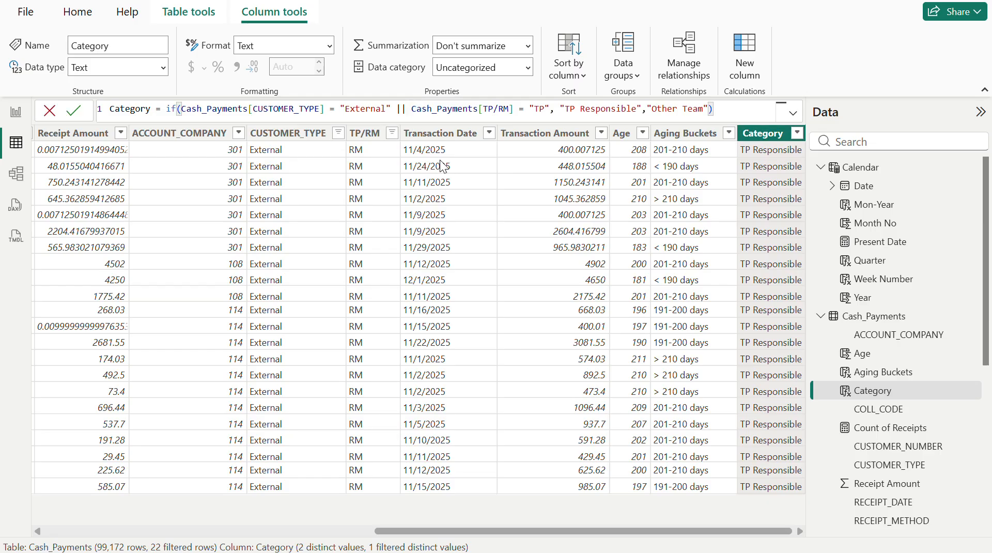
key("BackSpace")
key("BackSpace")
key("BackSpace")
type("&&")
key("Return")
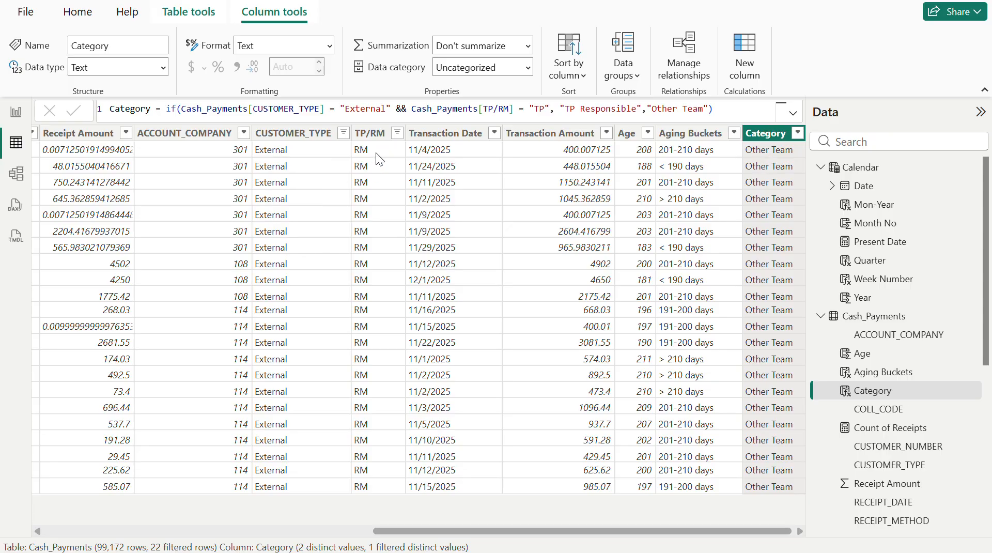
- Change the TP/RM filter to show only TP rows and examine their Category values
left_click(412, 109)
left_click(398, 137)
left_click(398, 135)
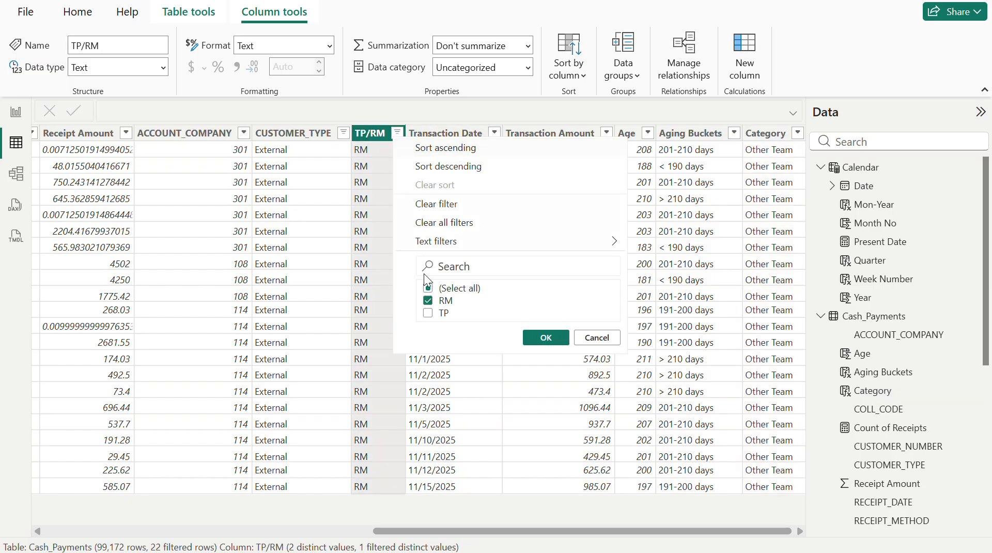
left_click(437, 304)
left_click(429, 313)
left_click(550, 336)
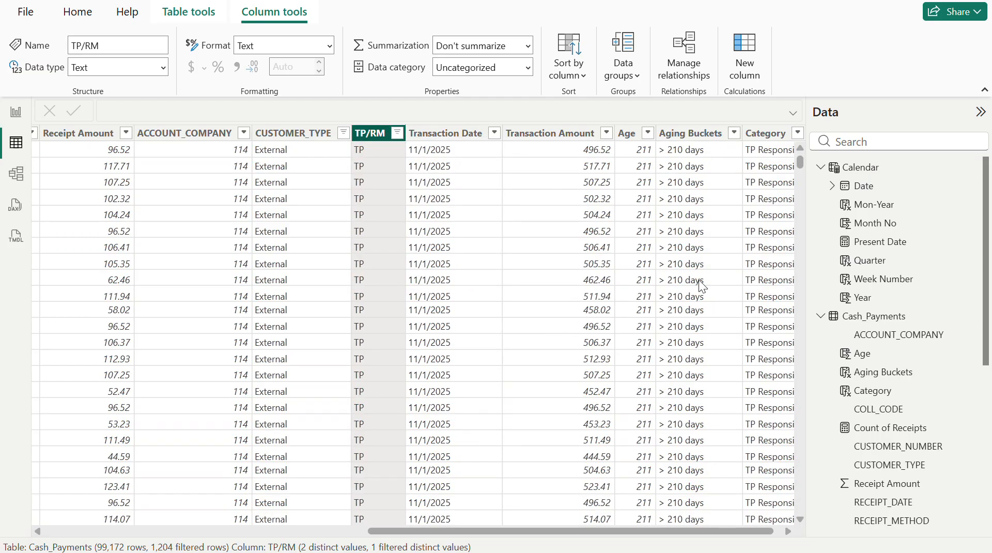
scroll(703, 280, "right", 1)
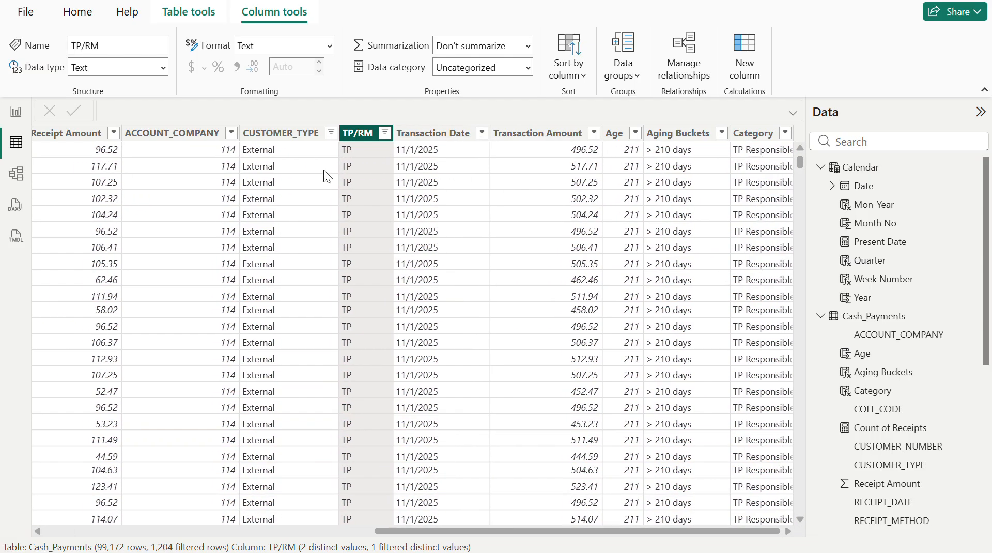
- Change the CUSTOMER_TYPE filter to show only Internal rows
left_click(331, 133)
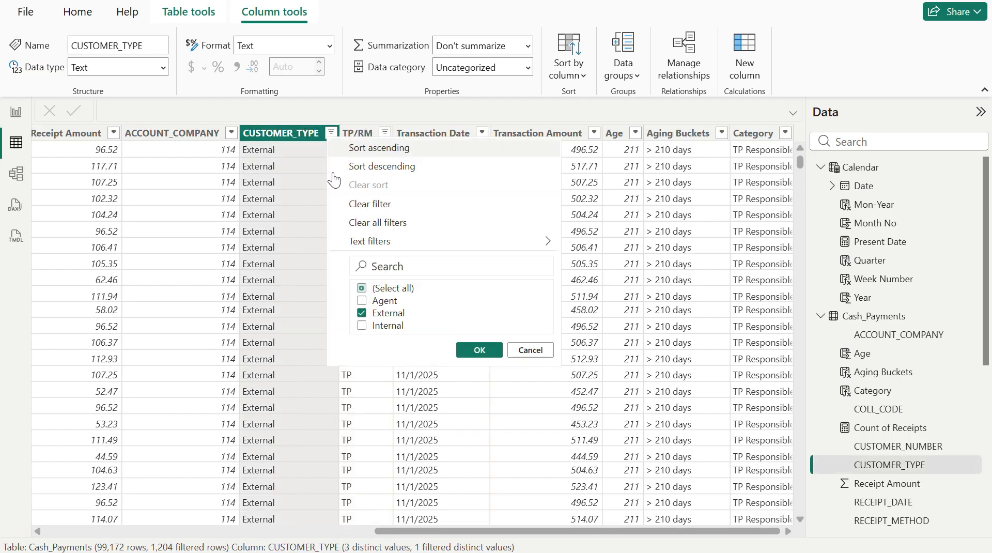
left_click(388, 313)
left_click(394, 326)
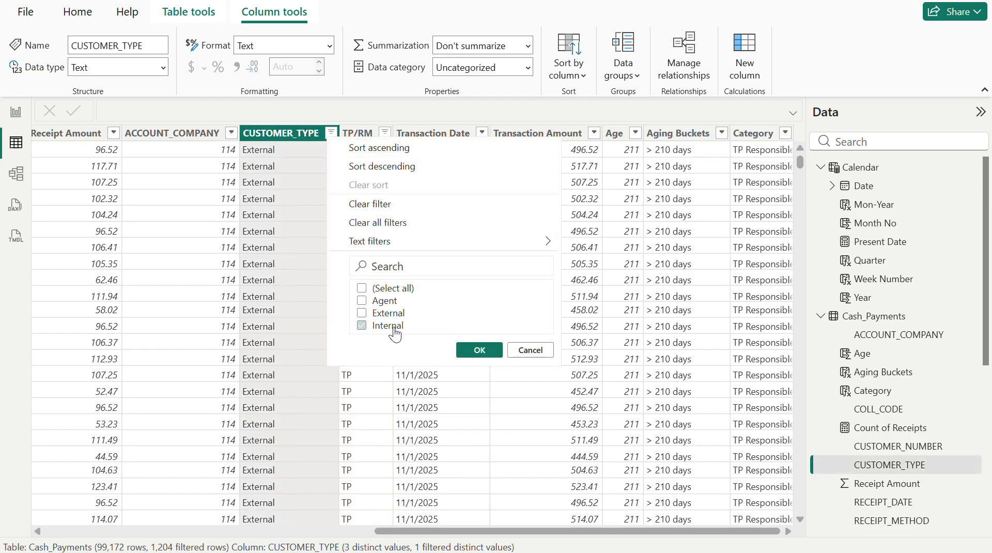
left_click(478, 350)
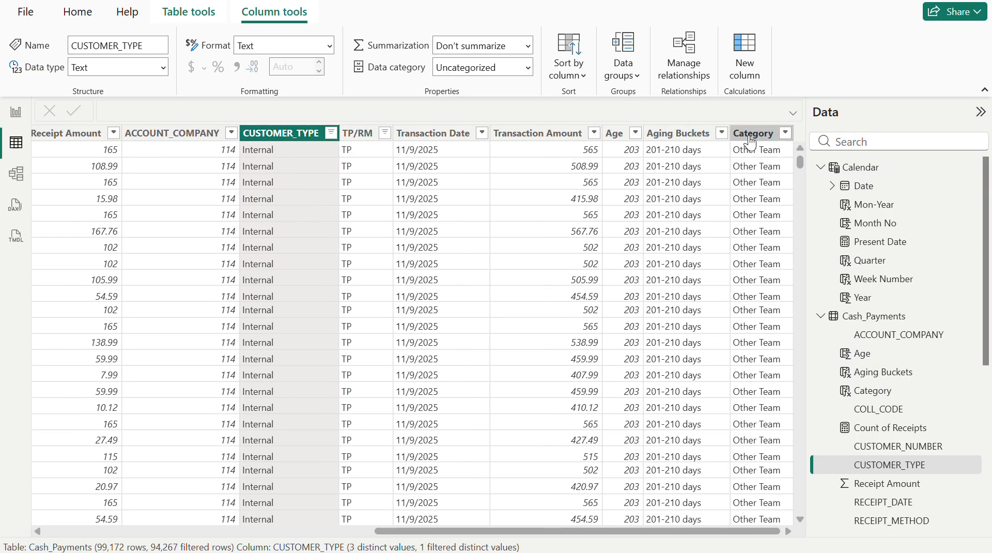
- Review the Category values of the Internal TP rows against the && condition in the Category formula
left_click(749, 137)
left_click(406, 109)
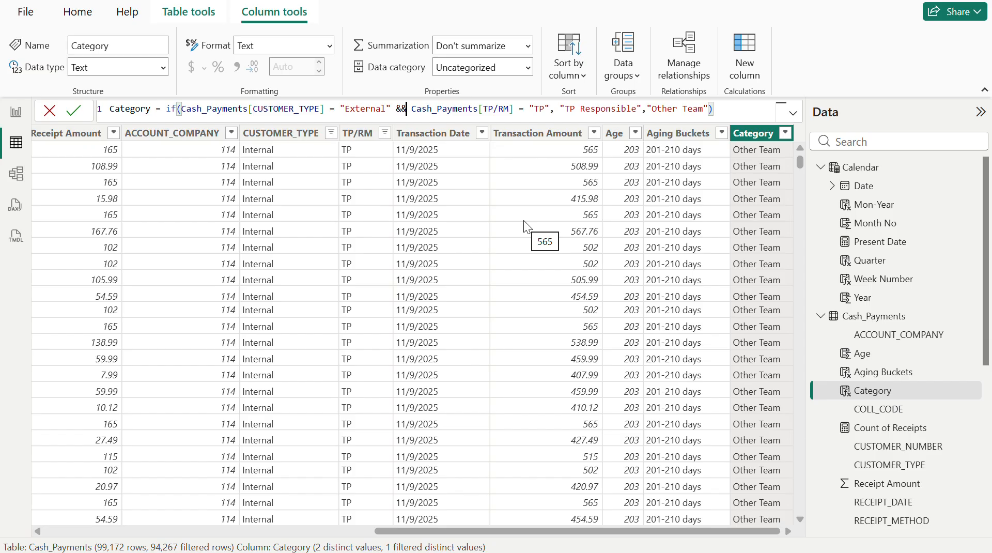
left_click(705, 136)
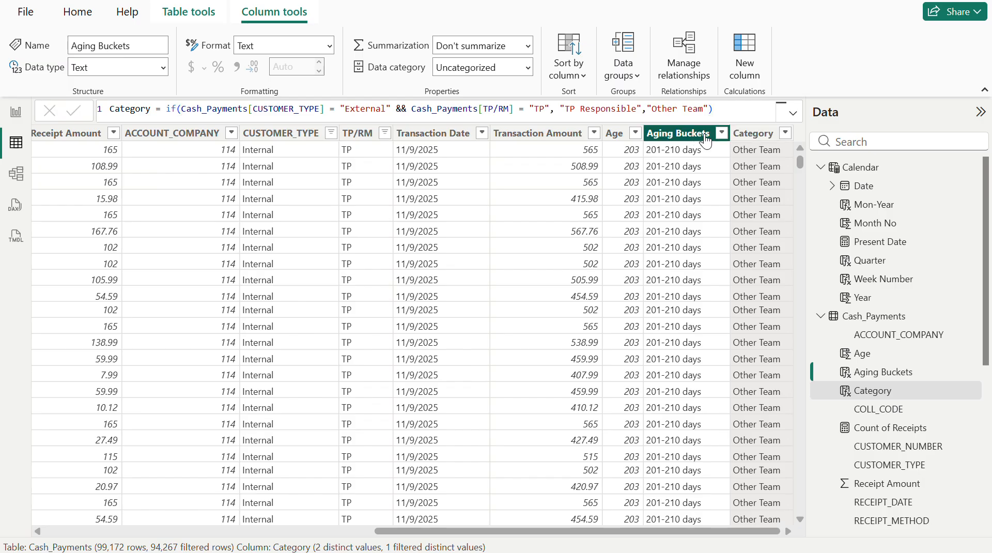
left_click(753, 133)
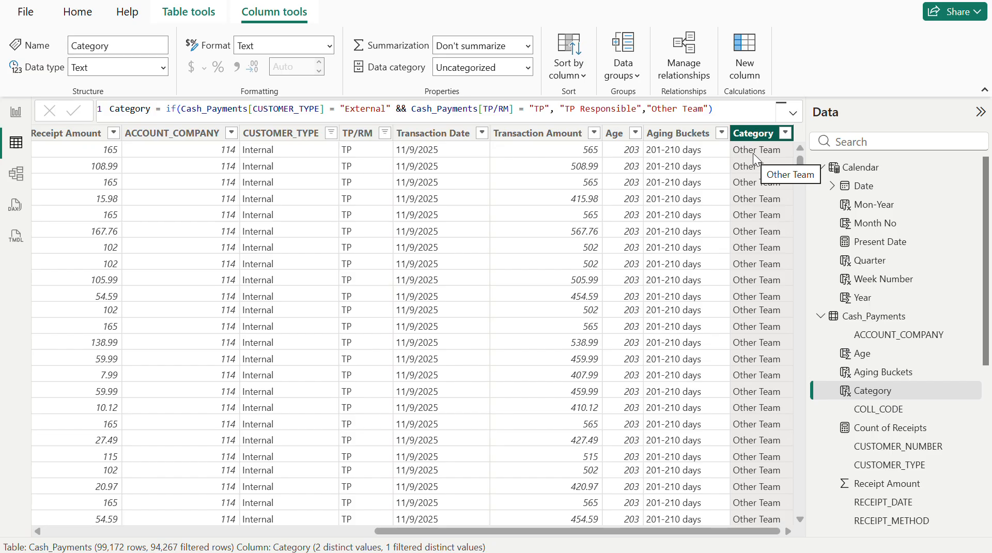
- Change the TP/RM filter from TP to only RM for the Internal rows
left_click(387, 136)
left_click(388, 137)
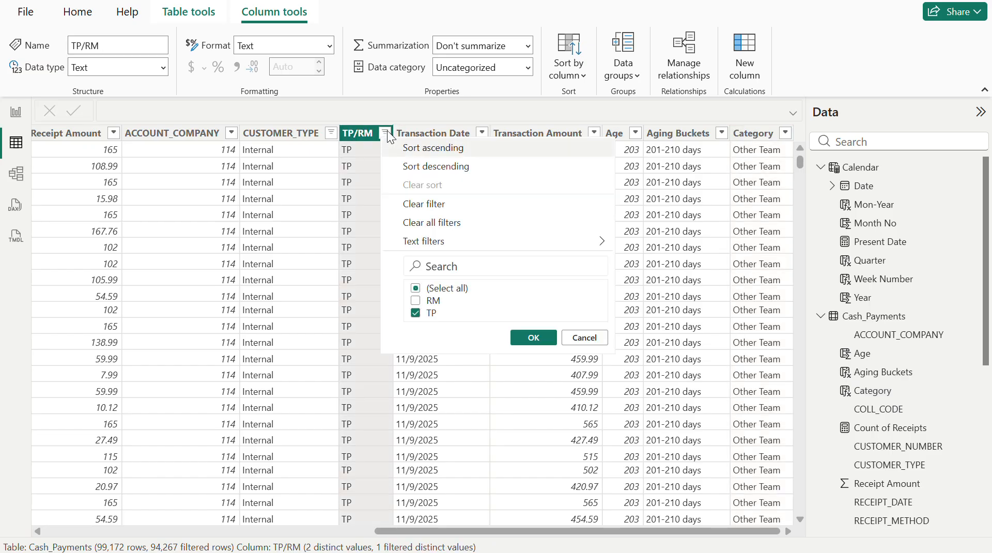
left_click(438, 307)
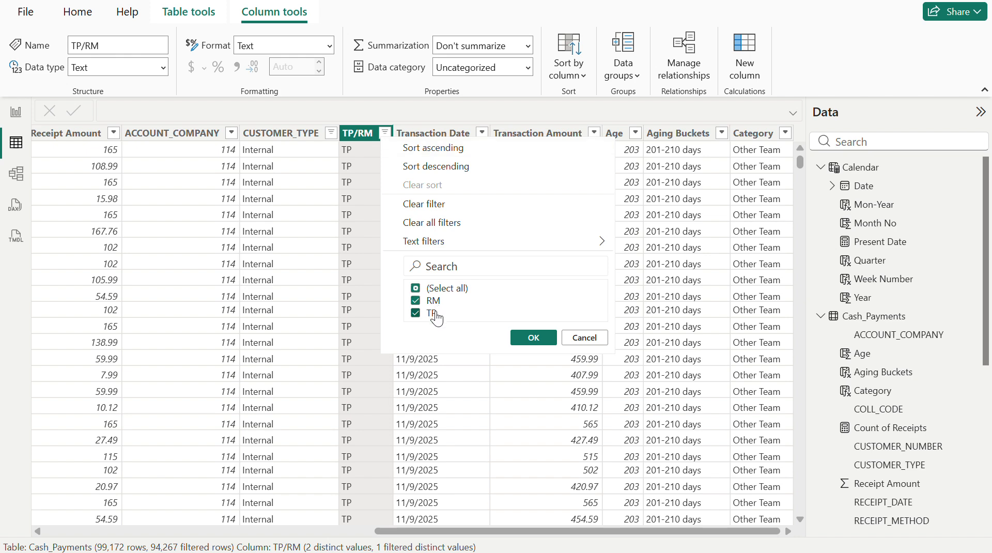
left_click(439, 312)
left_click(523, 335)
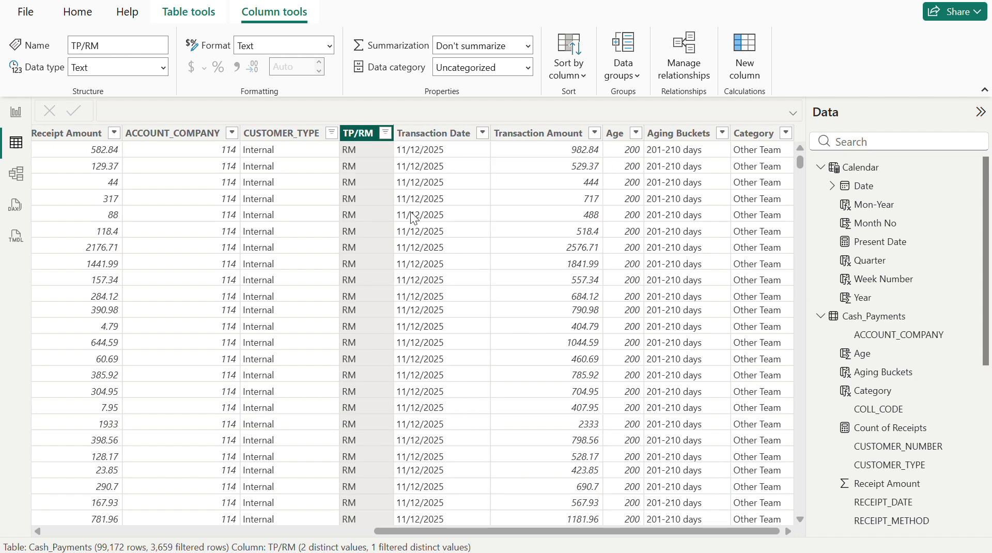
- Clear all filters and filter the Category column to show only TP Responsible rows
left_click(331, 134)
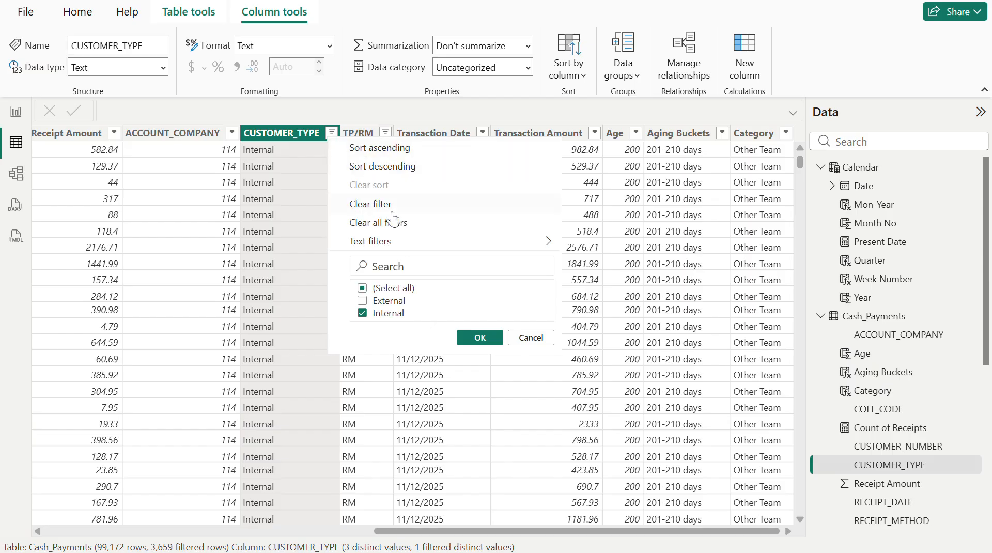
left_click(406, 228)
left_click(786, 136)
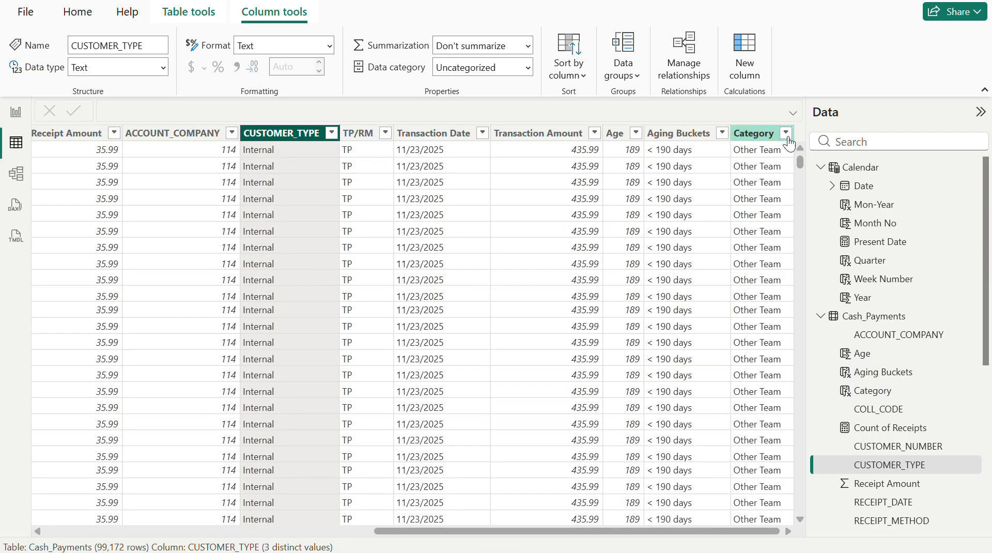
left_click(827, 304)
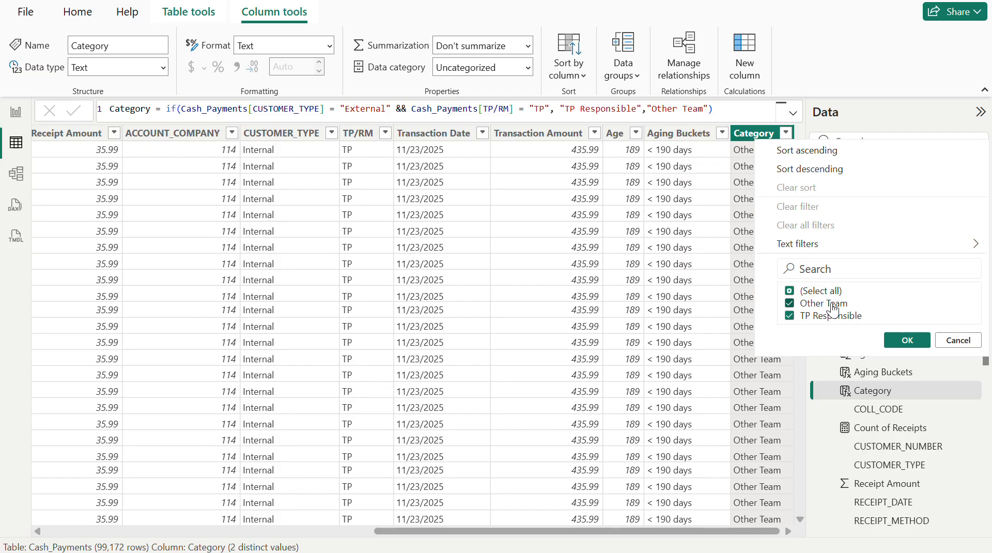
left_click(896, 340)
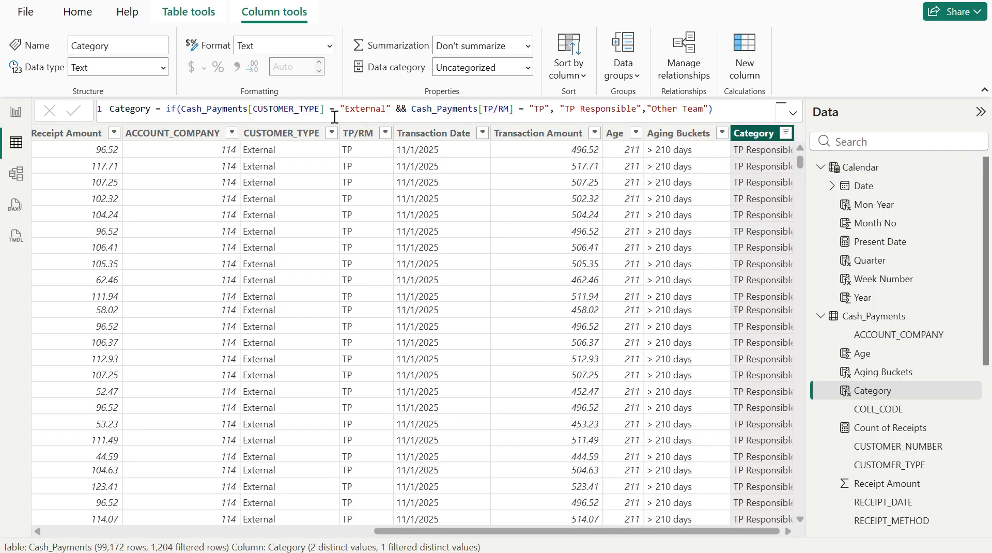